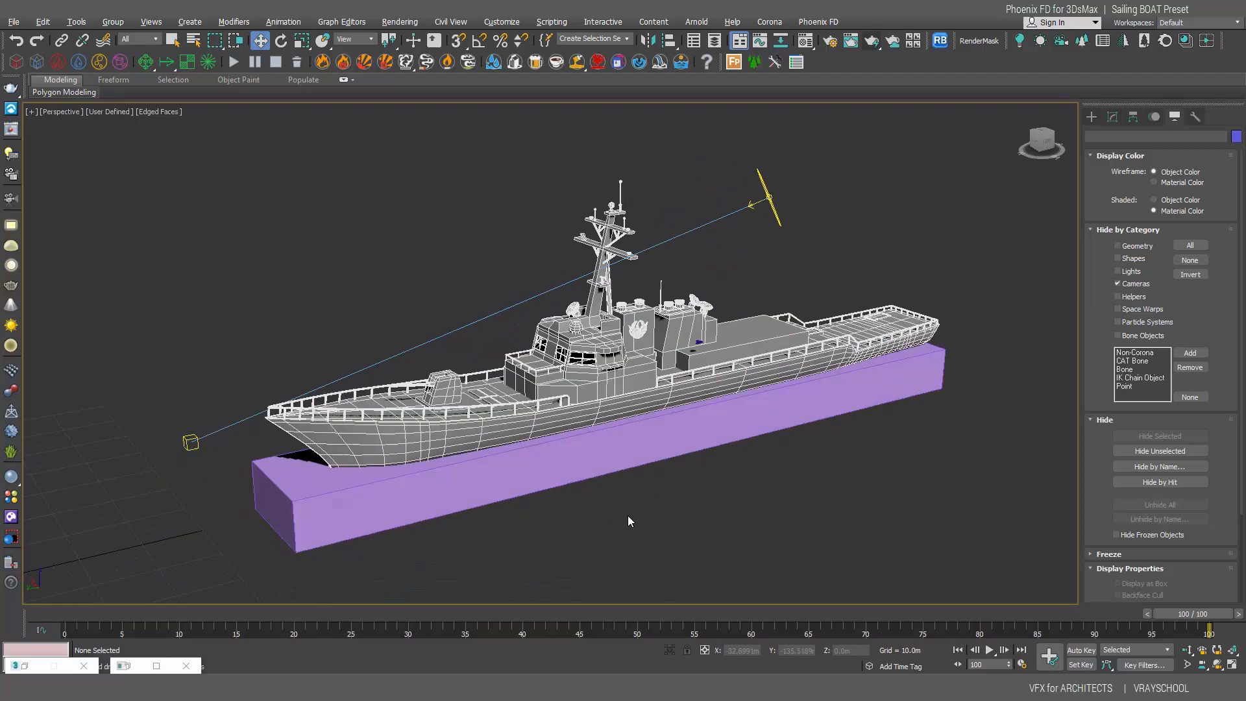
Step: Inspect the ship and check the length, width and height of the purple measuring box beneath it
{"action": "scroll", "coordinate": [614, 463], "scroll_direction": "up", "scroll_amount": 3}
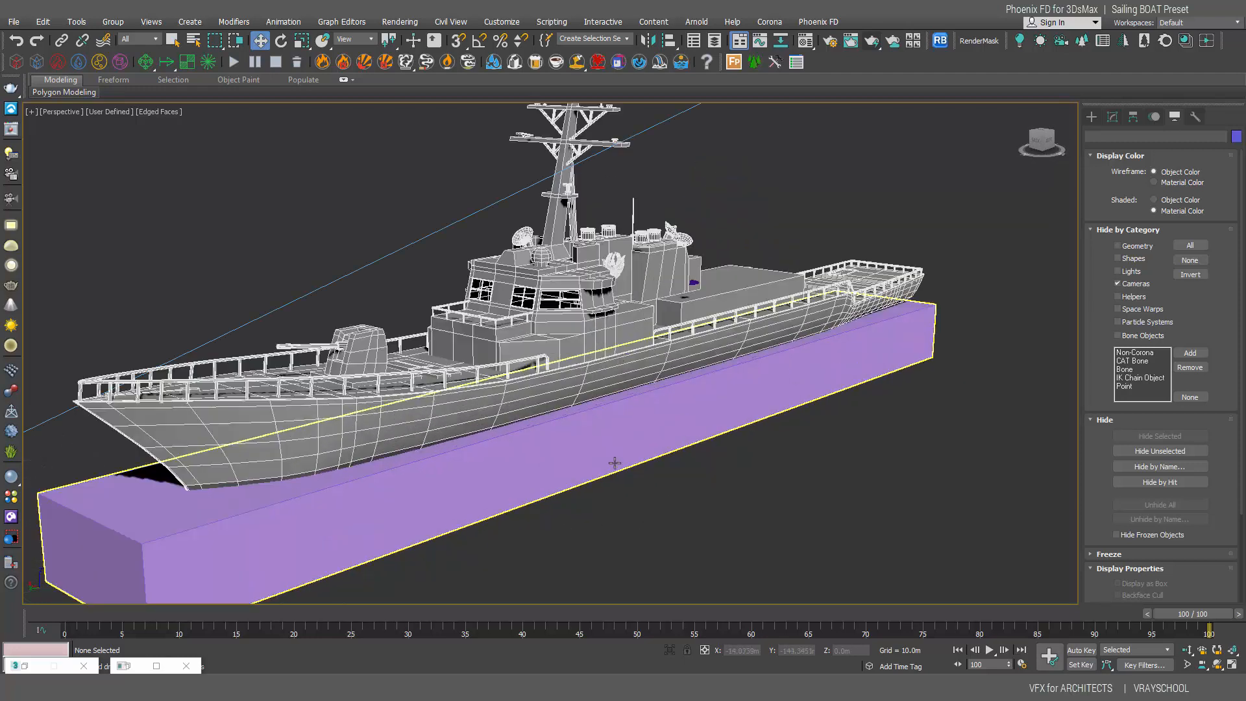
{"action": "scroll", "coordinate": [626, 346], "scroll_direction": "down", "scroll_amount": 3}
{"action": "left_click", "coordinate": [616, 346]}
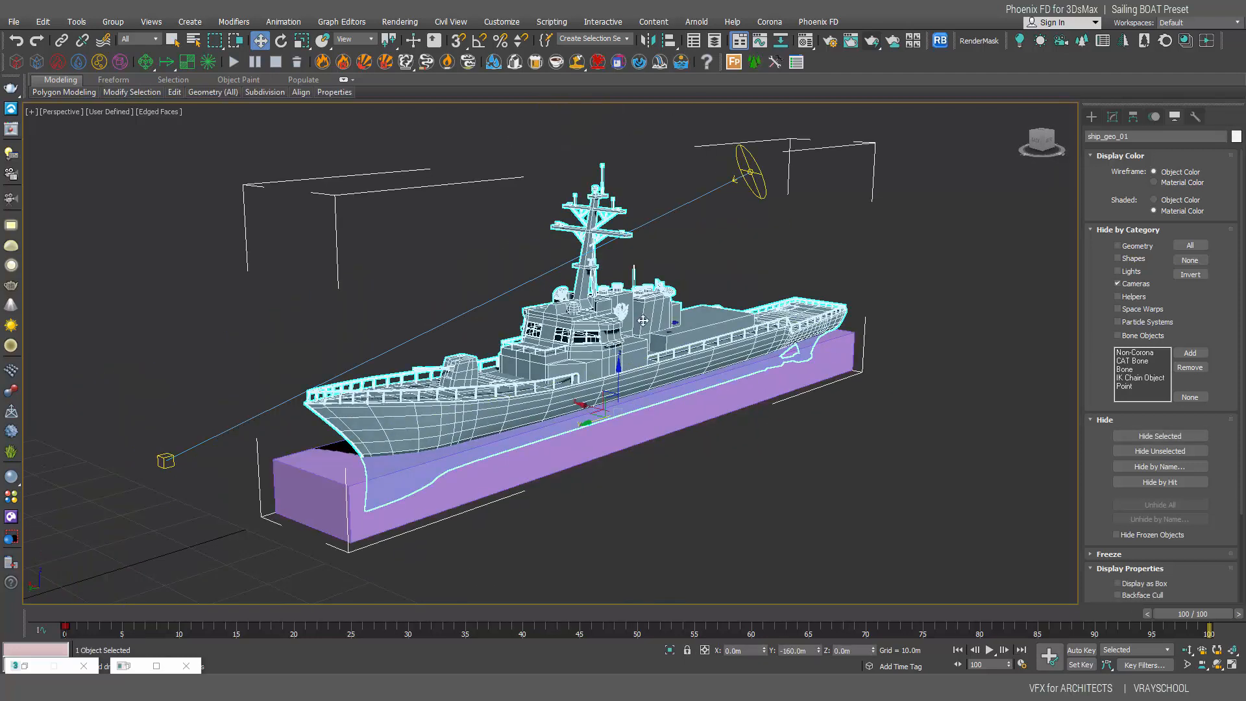
{"action": "middle_click_drag", "start_coordinate": [616, 346], "coordinate": [693, 442], "text": "alt"}
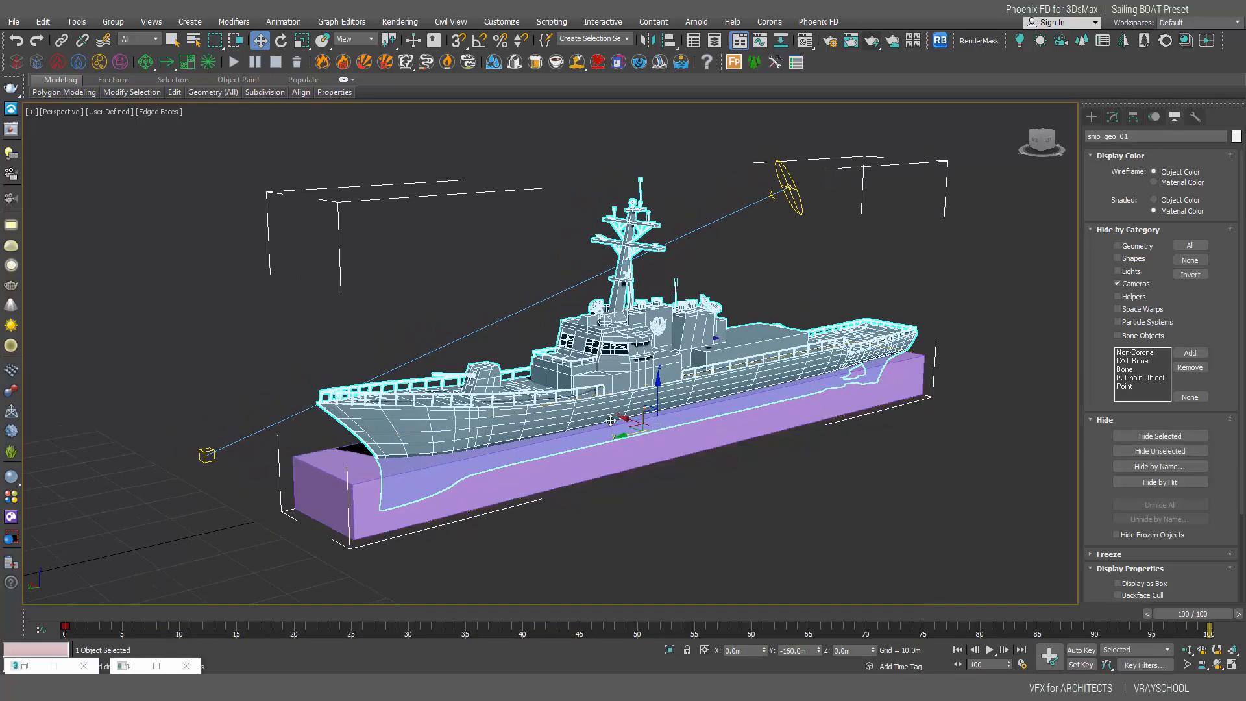
{"action": "left_click", "coordinate": [417, 486]}
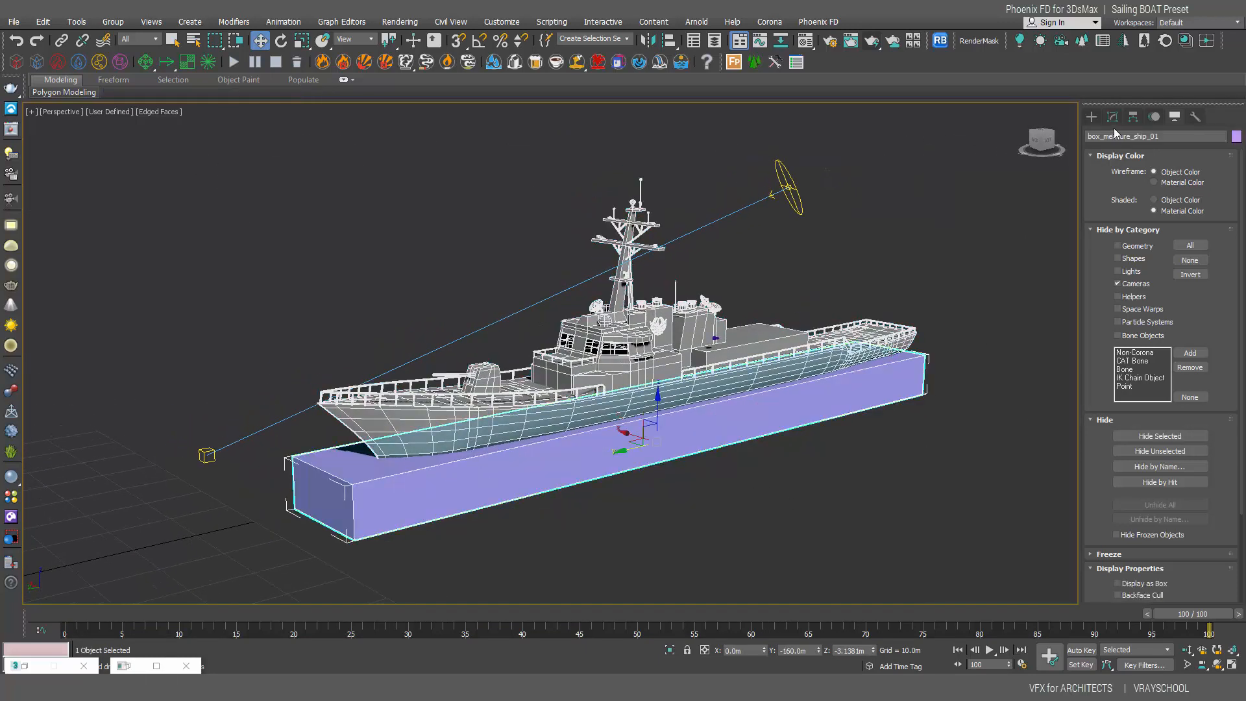
{"action": "left_click", "coordinate": [1112, 118]}
{"action": "double_click", "coordinate": [1188, 246]}
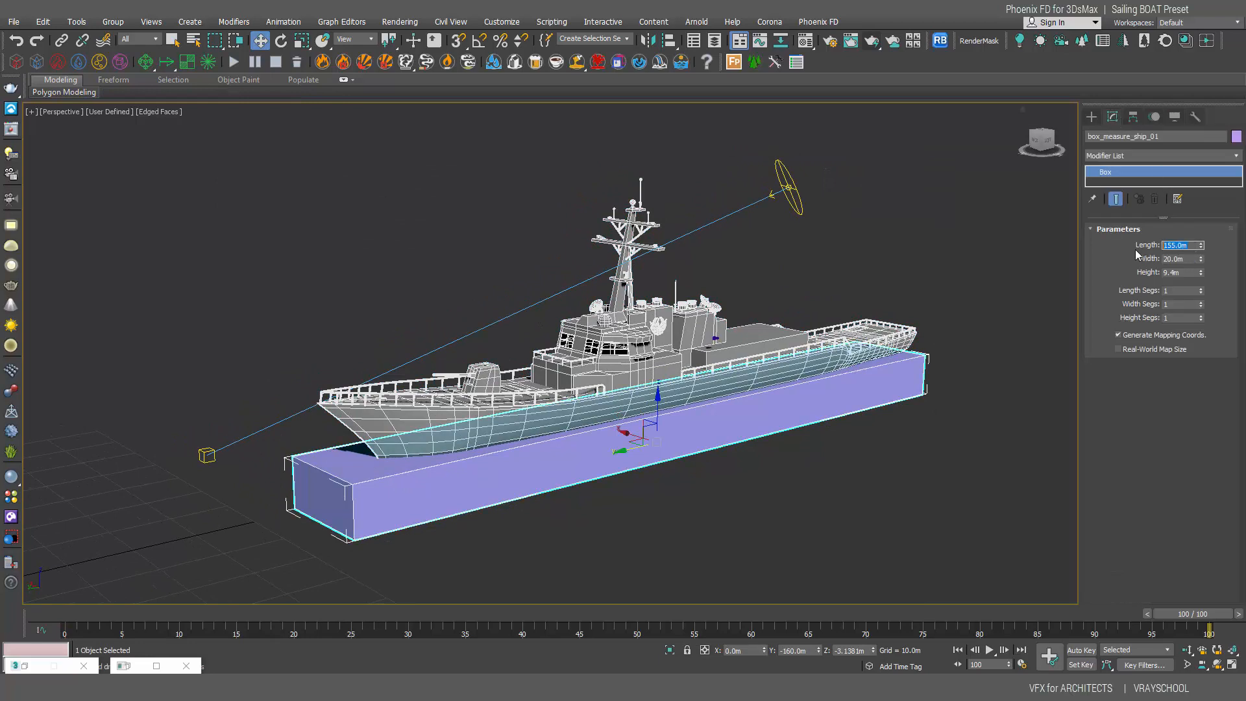
{"action": "double_click", "coordinate": [1189, 259]}
{"action": "double_click", "coordinate": [1191, 272]}
Step: Check the scene's display units and system unit scale, leaving them as they are
{"action": "left_click", "coordinate": [502, 22]}
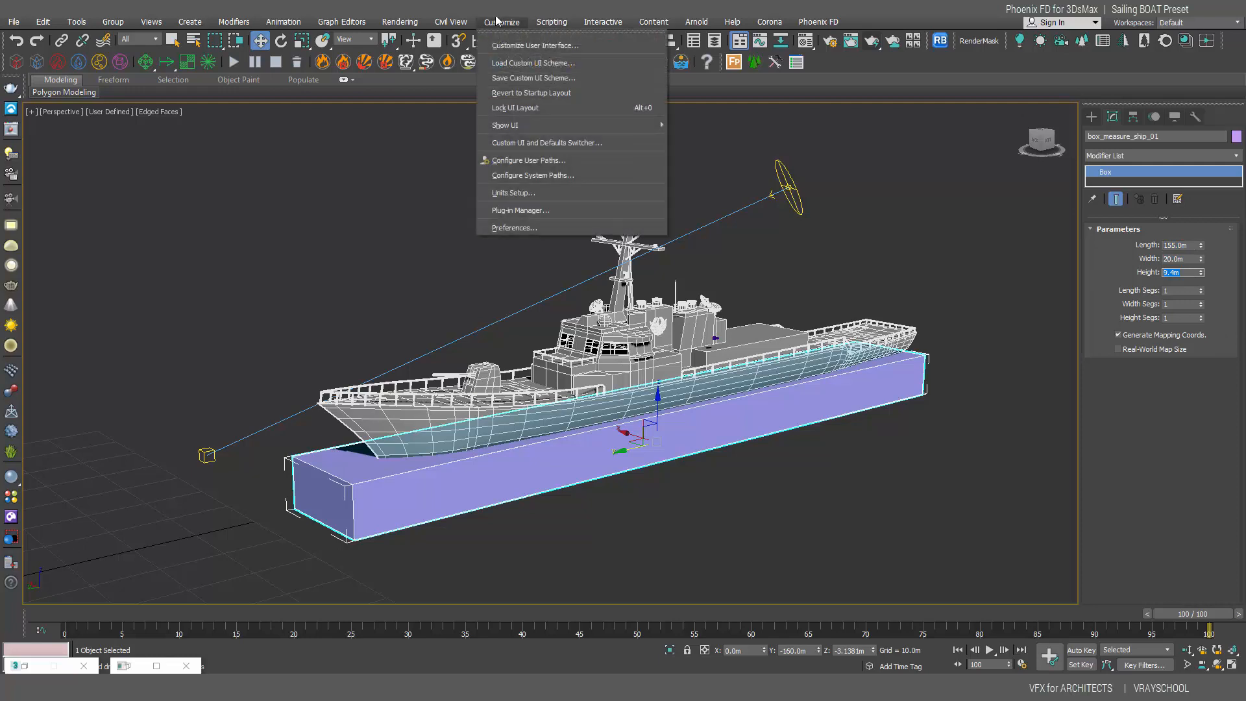
{"action": "left_click", "coordinate": [518, 193]}
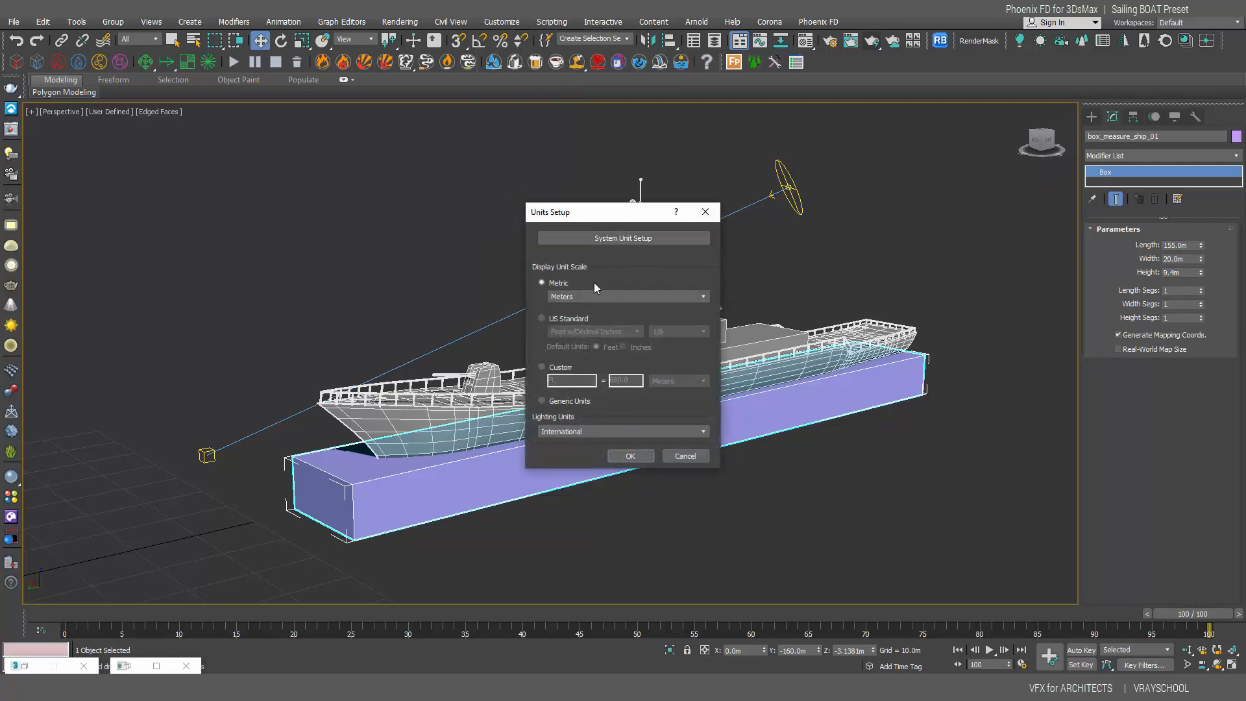
{"action": "left_click", "coordinate": [636, 239]}
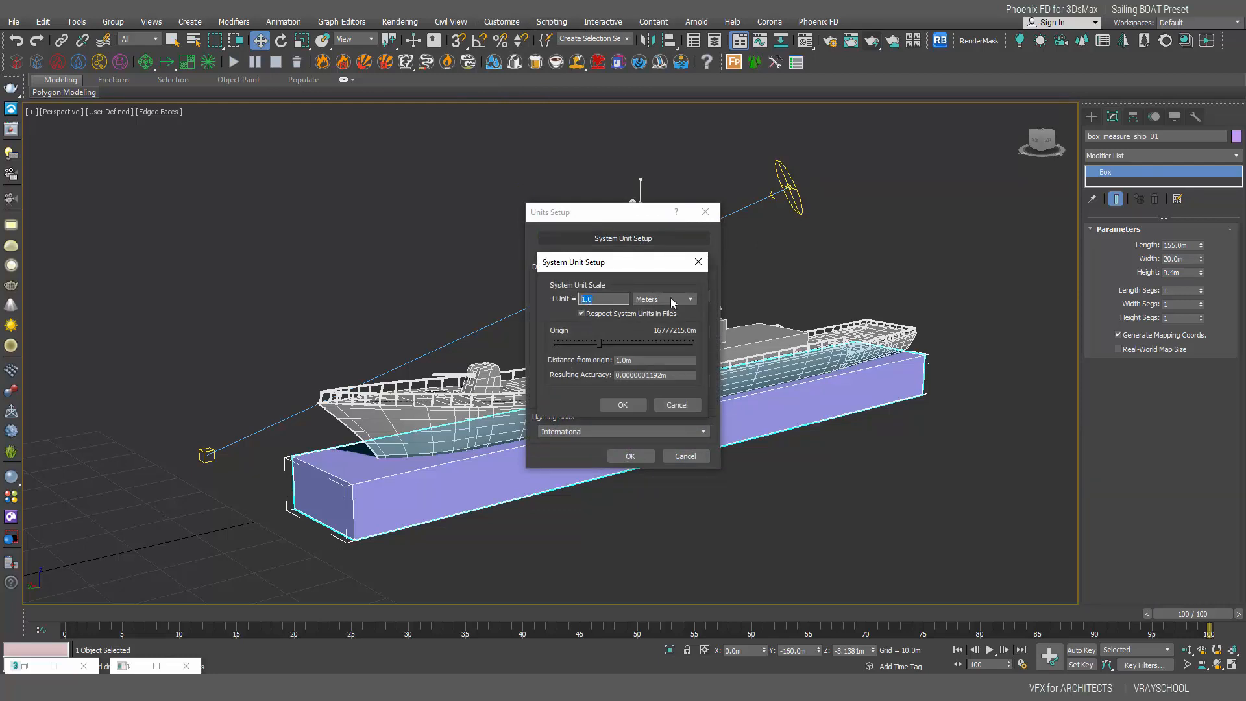
{"action": "left_click", "coordinate": [698, 262]}
{"action": "left_click", "coordinate": [705, 211]}
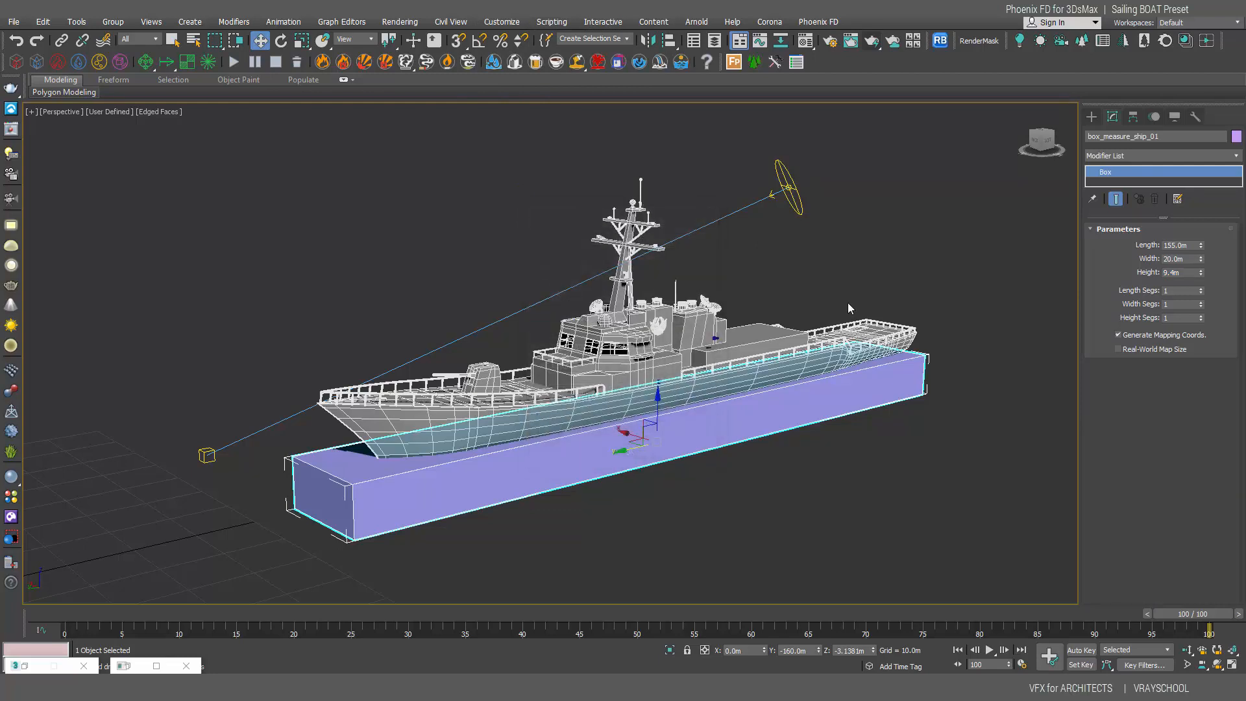
Step: Hide the purple measuring box beneath the ship
{"action": "left_click", "coordinate": [1175, 116]}
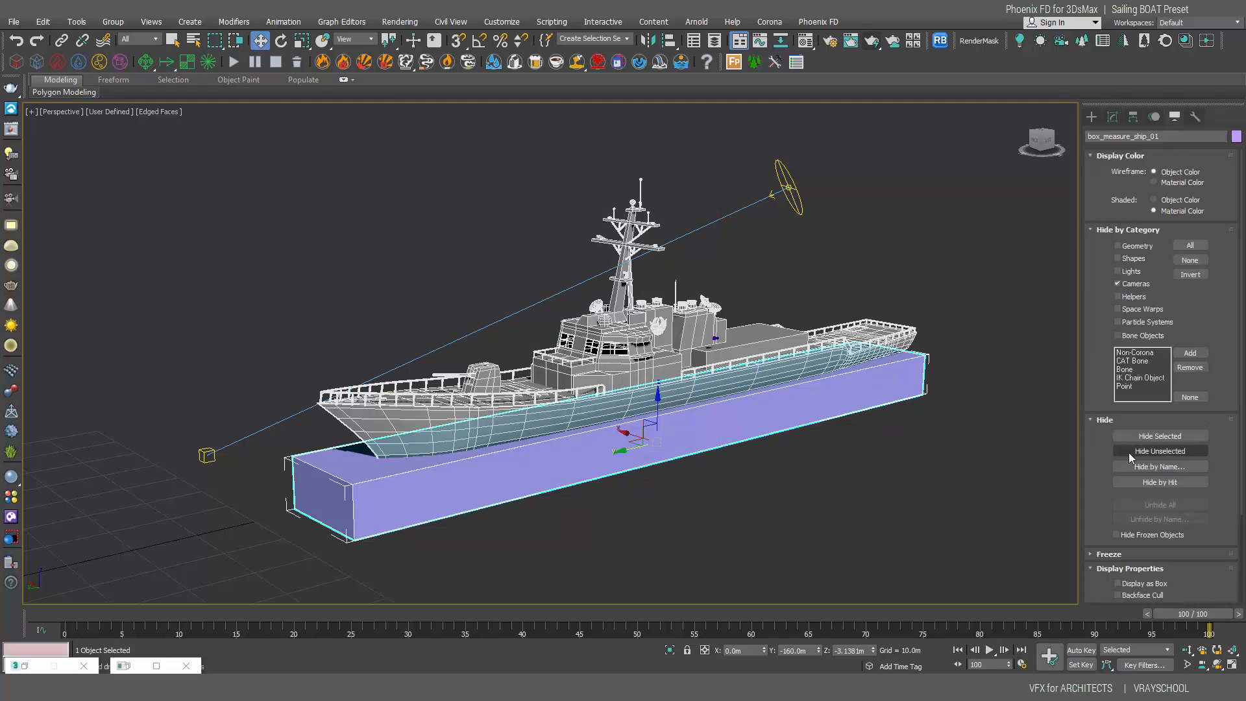
{"action": "left_click", "coordinate": [1148, 441]}
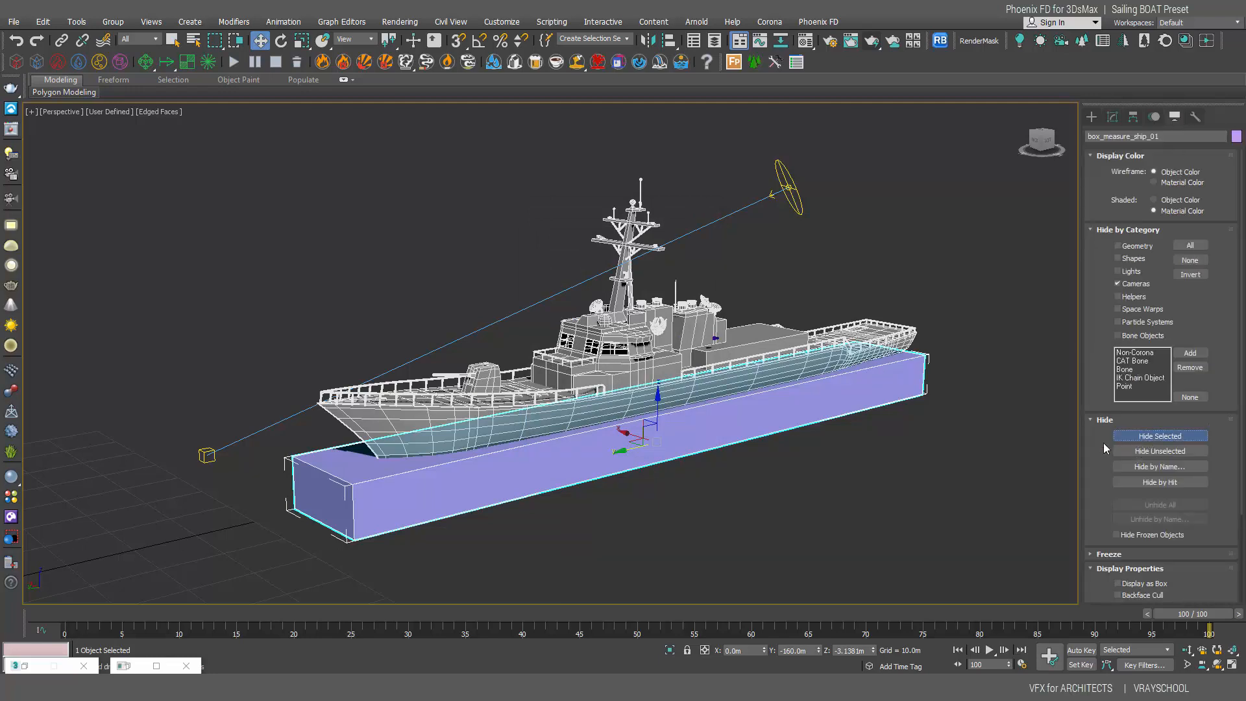
{"action": "middle_click_drag", "start_coordinate": [474, 490], "coordinate": [558, 458], "text": "alt"}
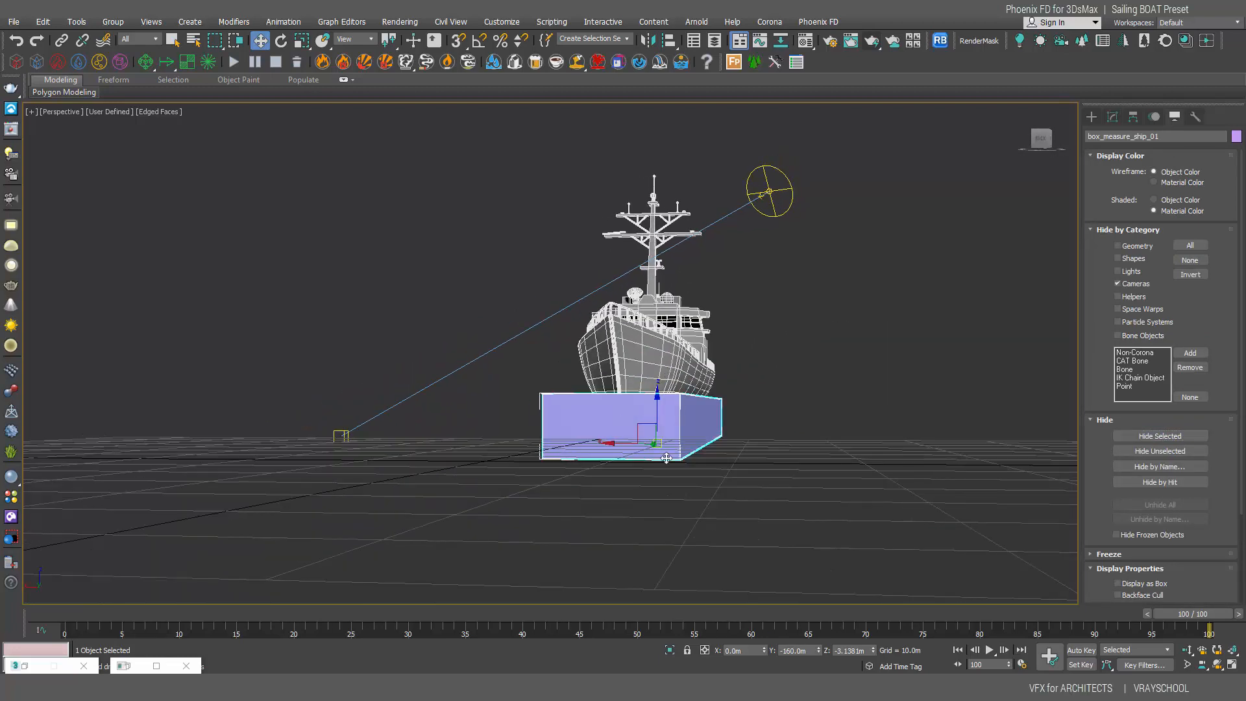
{"action": "middle_click_drag", "start_coordinate": [714, 452], "coordinate": [785, 444], "text": "alt"}
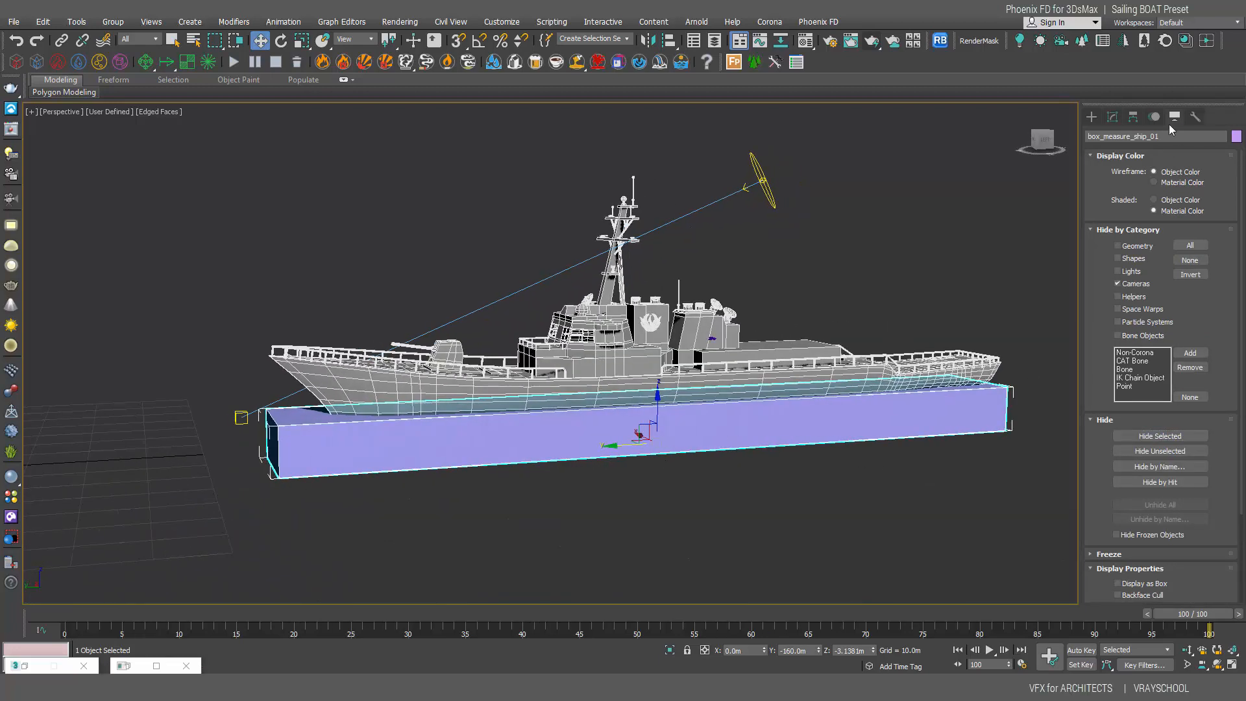
{"action": "left_click", "coordinate": [1159, 436]}
Step: Render a test image of the ship from a low front view and close the frame buffer
{"action": "middle_click_drag", "start_coordinate": [714, 324], "coordinate": [703, 301], "text": "alt"}
{"action": "scroll", "coordinate": [768, 327], "scroll_direction": "down", "scroll_amount": 5}
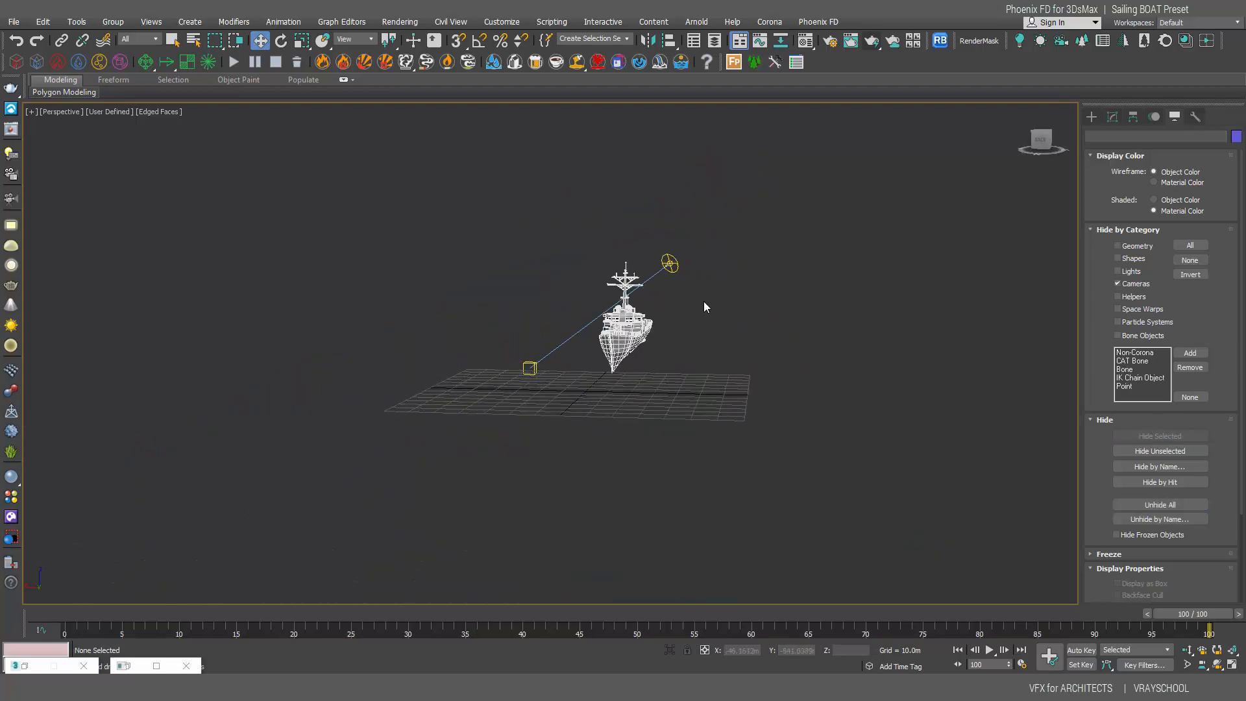
{"action": "scroll", "coordinate": [703, 301], "scroll_direction": "up", "scroll_amount": 5}
{"action": "middle_click_drag", "start_coordinate": [603, 290], "coordinate": [689, 306], "text": "alt"}
{"action": "scroll", "coordinate": [660, 310], "scroll_direction": "up", "scroll_amount": 3}
{"action": "scroll", "coordinate": [667, 313], "scroll_direction": "down", "scroll_amount": 3}
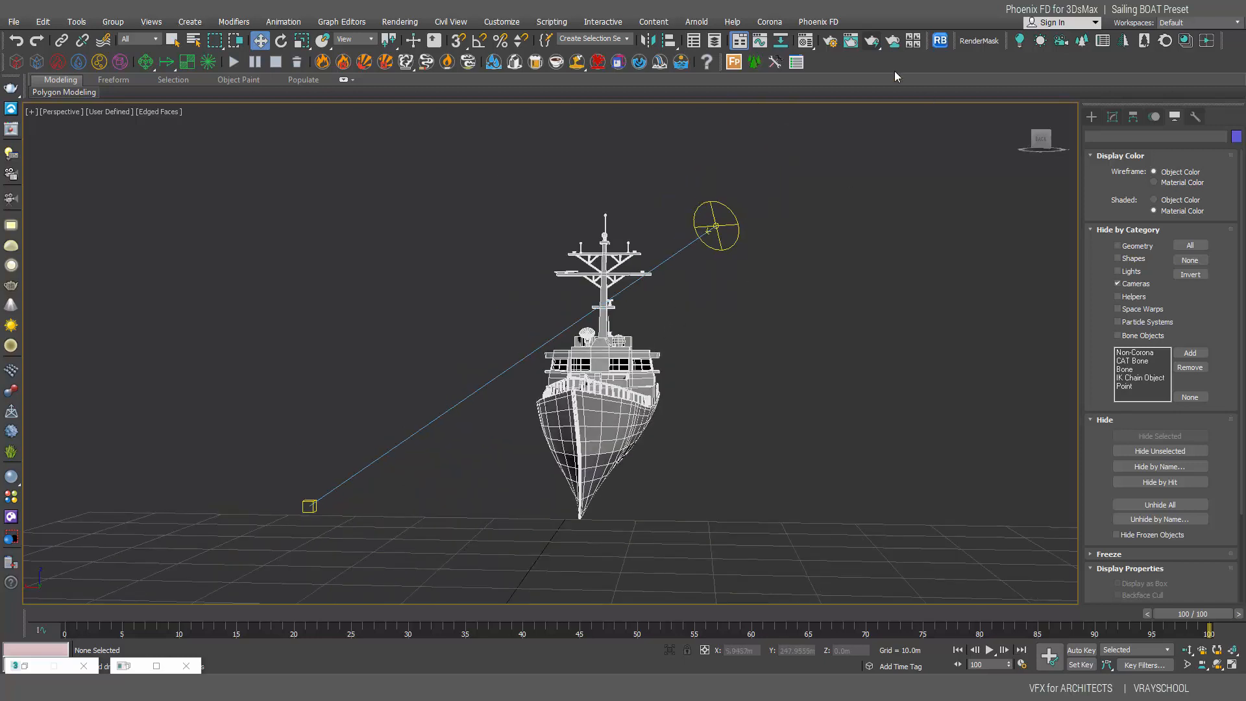
{"action": "left_click", "coordinate": [874, 41]}
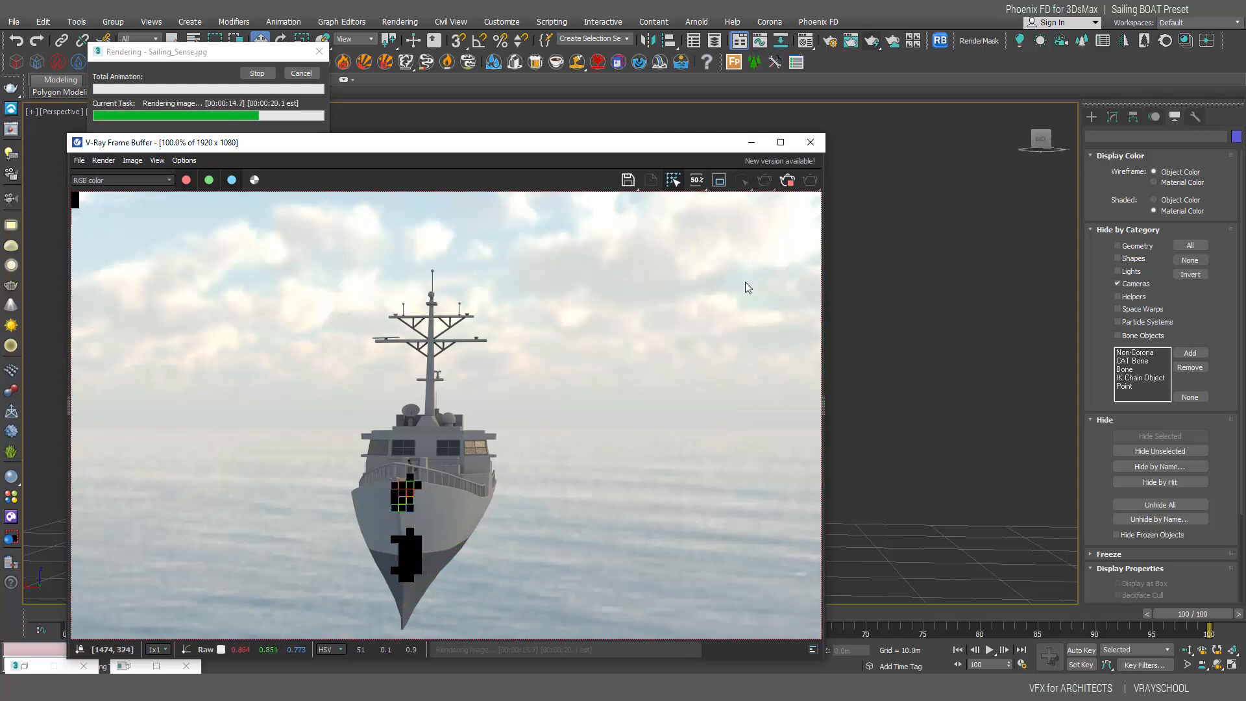
{"action": "left_click", "coordinate": [810, 142]}
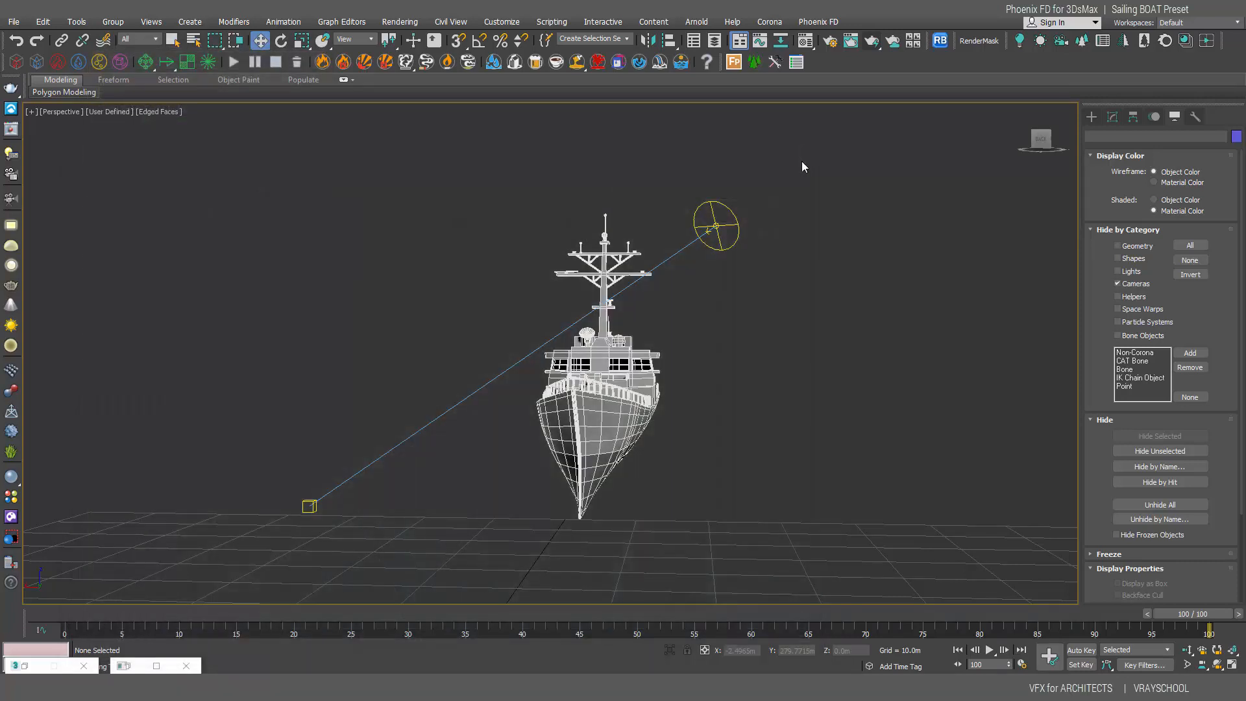
Step: Set the animation's end time to frame 320 with the Film frame rate
{"action": "middle_click_drag", "start_coordinate": [787, 479], "coordinate": [664, 444], "text": "alt"}
{"action": "scroll", "coordinate": [710, 479], "scroll_direction": "down", "scroll_amount": 4}
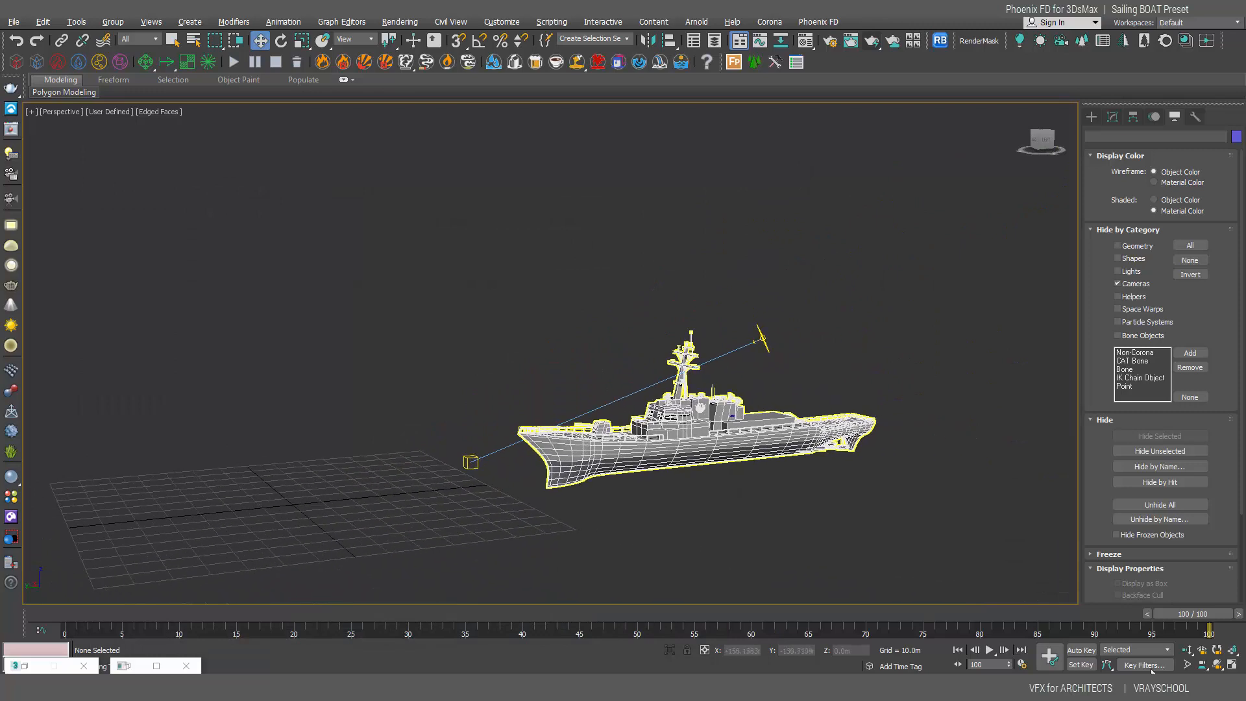
{"action": "left_click", "coordinate": [1022, 663]}
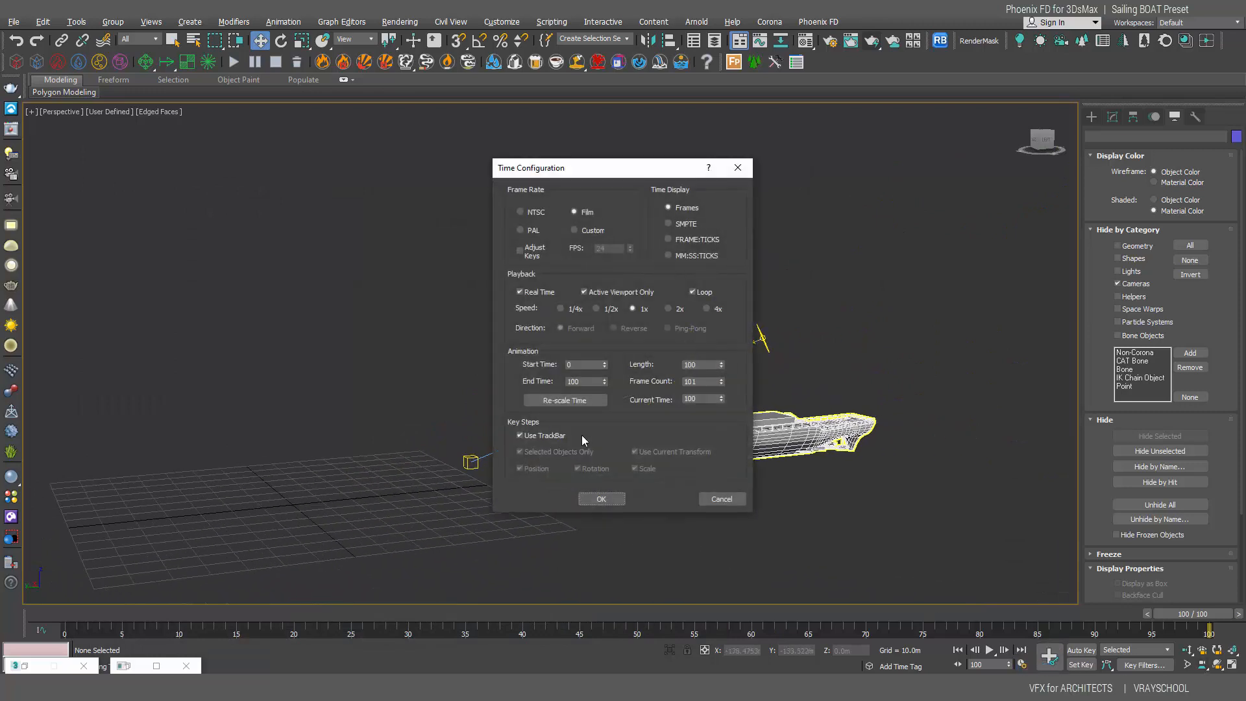
{"action": "double_click", "coordinate": [587, 382]}
{"action": "left_click", "coordinate": [575, 231]}
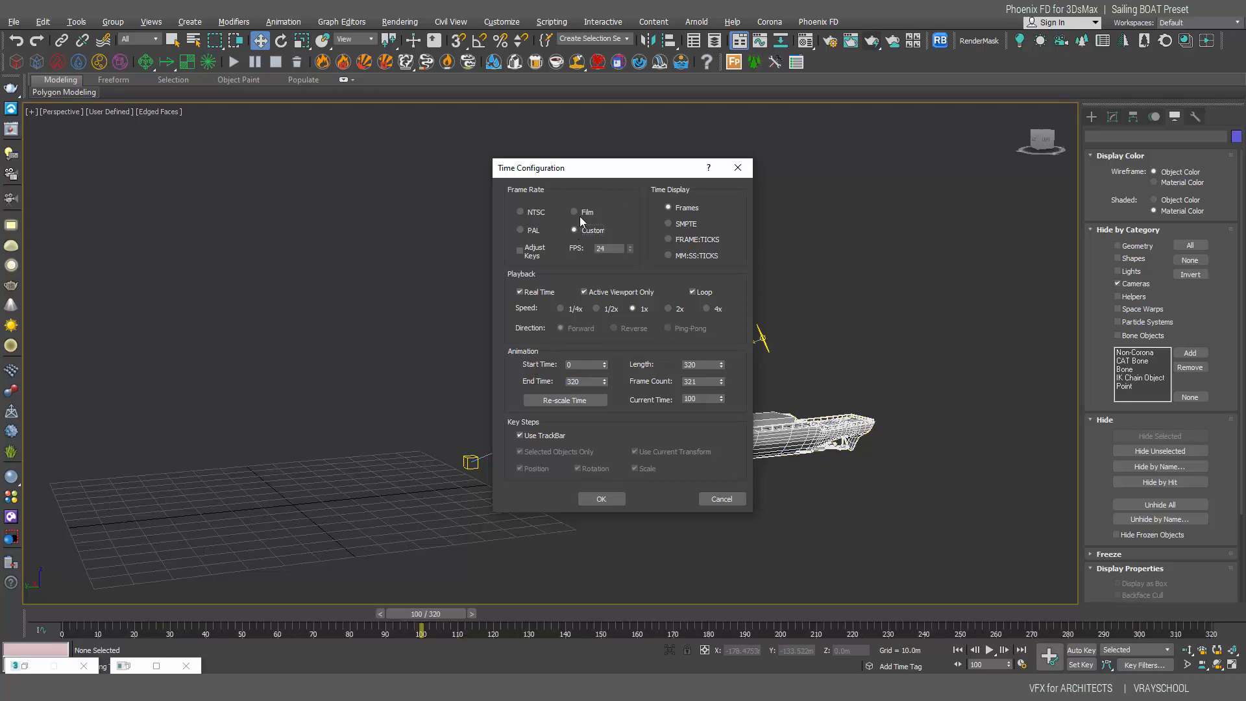
{"action": "left_click", "coordinate": [574, 212]}
{"action": "left_click", "coordinate": [601, 500]}
{"action": "left_click", "coordinate": [601, 499]}
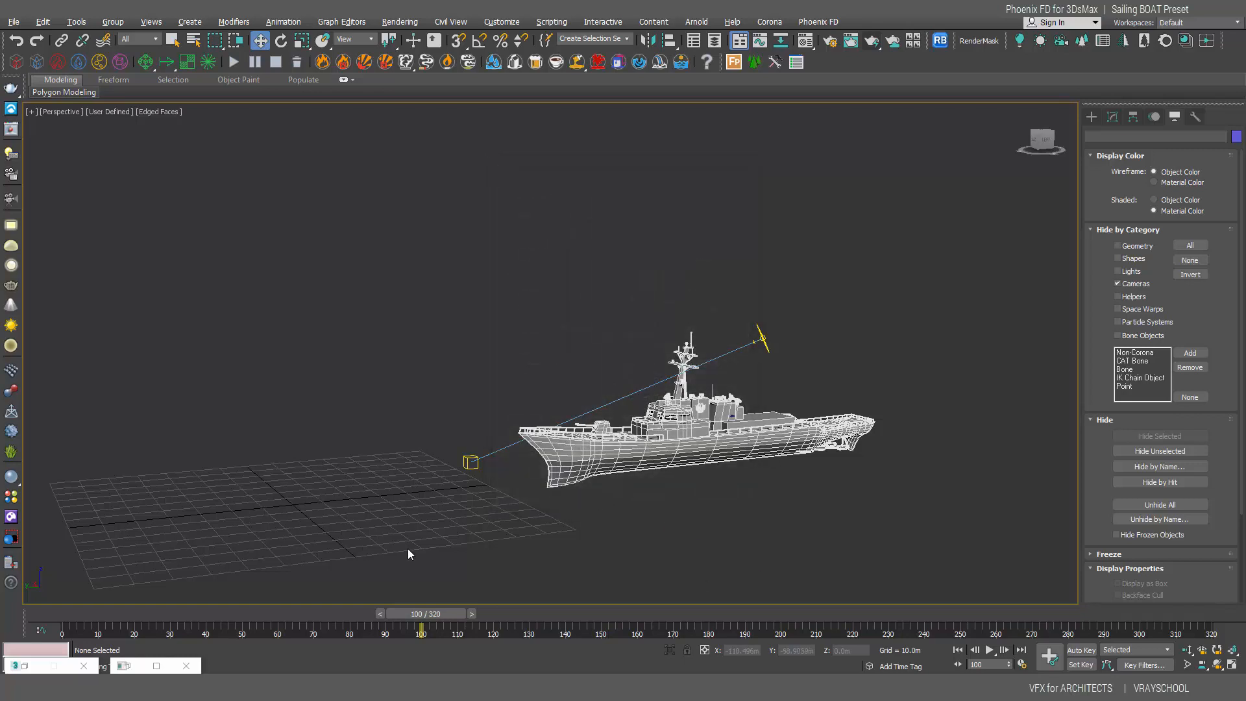
Step: Turn on Auto Key and set a key for the ship's starting position at frame 0
{"action": "left_click", "coordinate": [681, 448]}
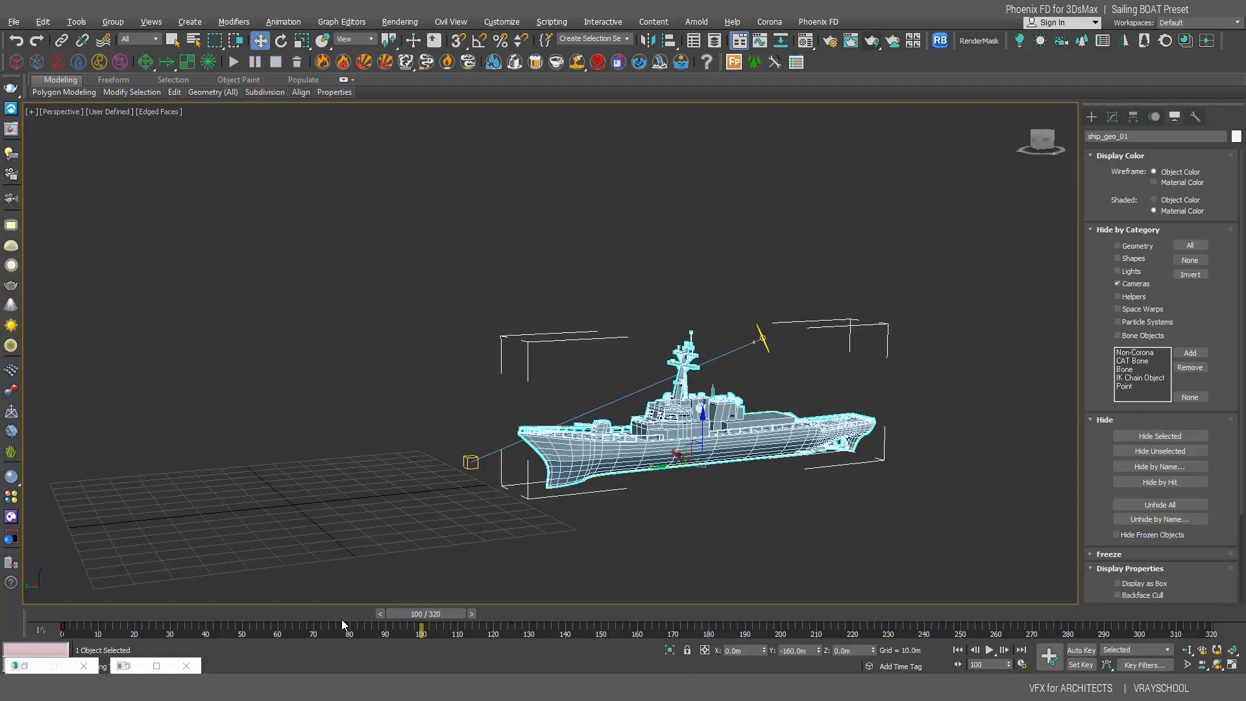
{"action": "left_click", "coordinate": [108, 617]}
{"action": "left_click", "coordinate": [1089, 650]}
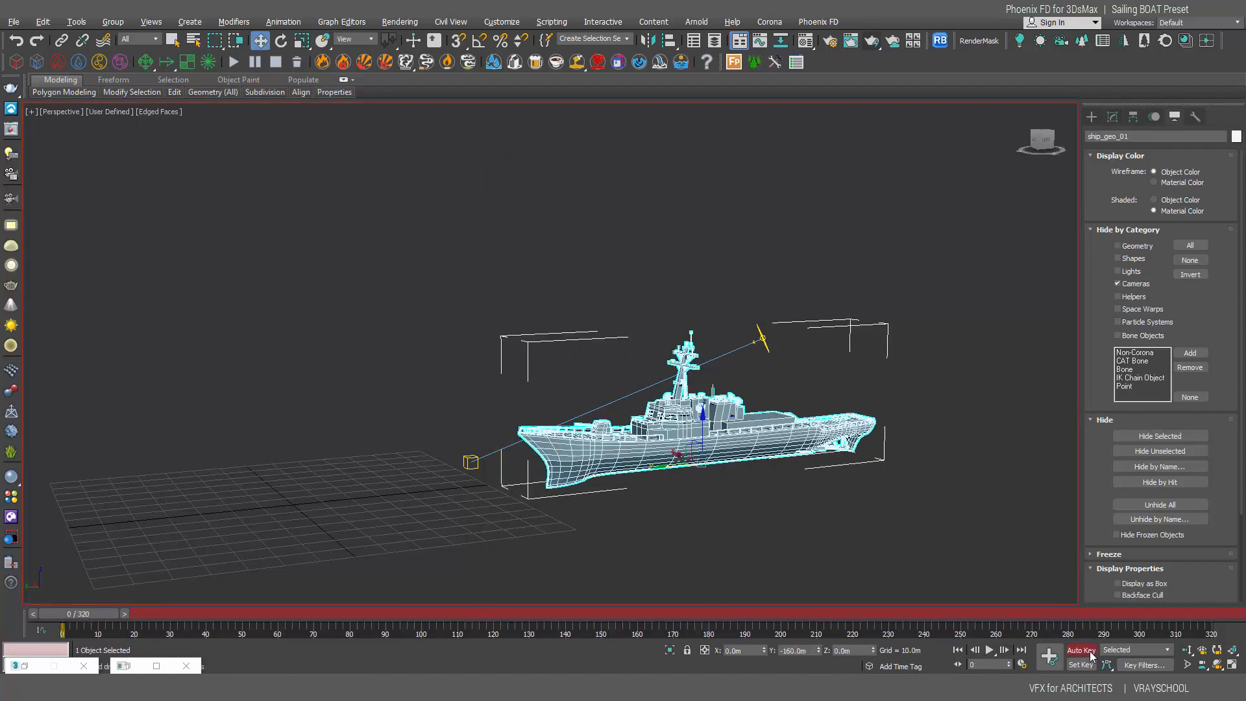
{"action": "left_click", "coordinate": [1049, 656]}
Step: Animate the ship forward to a Y position of 40 m at frame 320
{"action": "left_click", "coordinate": [1218, 616]}
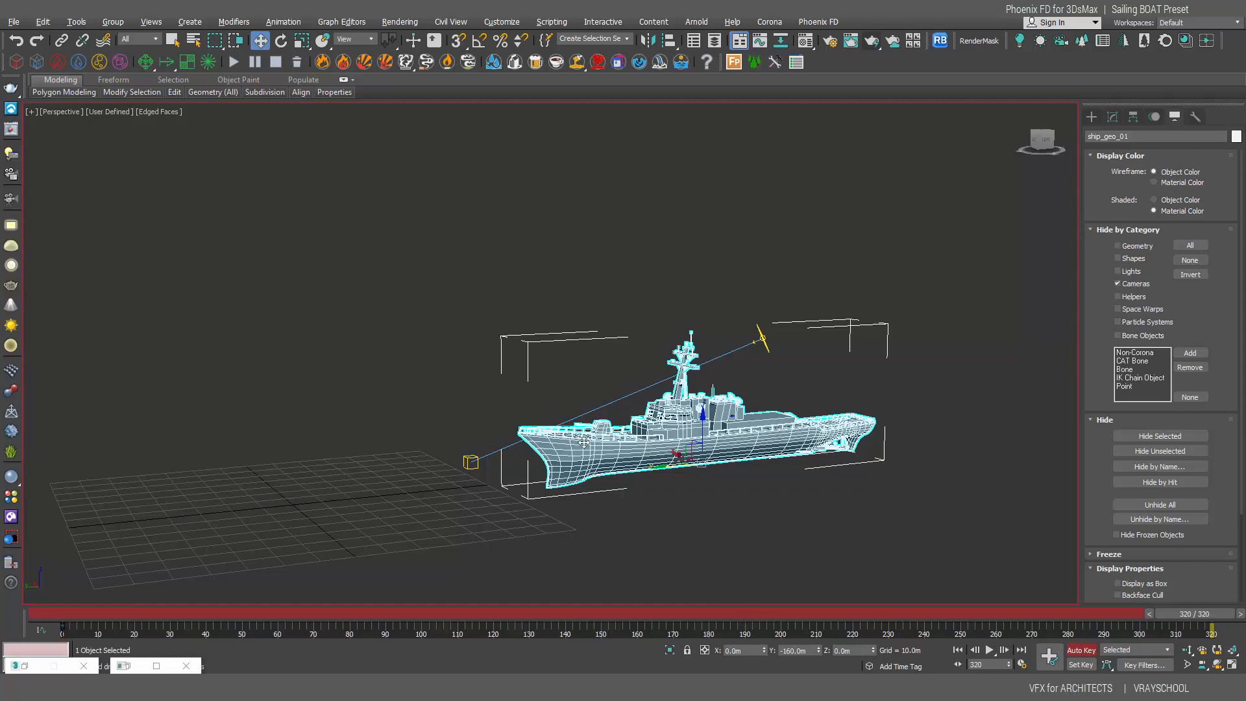
{"action": "left_click_drag", "start_coordinate": [667, 467], "coordinate": [194, 480]}
{"action": "left_click_drag", "start_coordinate": [802, 652], "coordinate": [778, 652]}
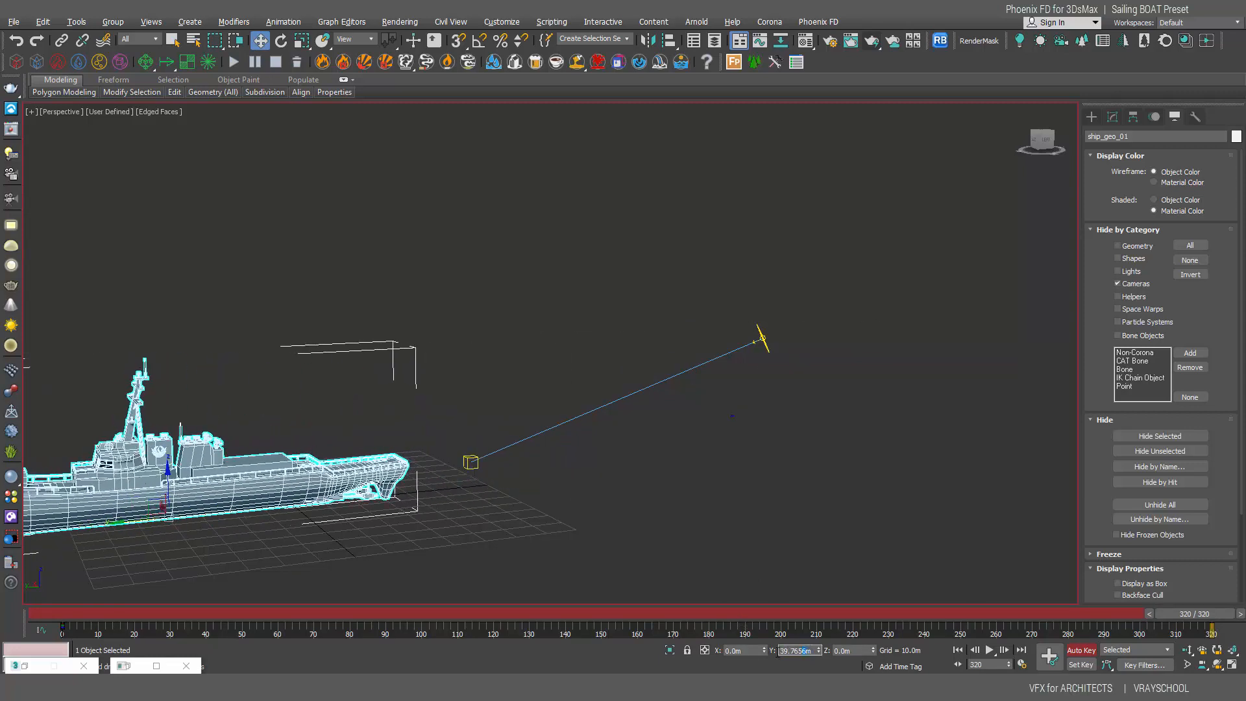
{"action": "type", "text": "40"}
{"action": "key", "text": "Return"}
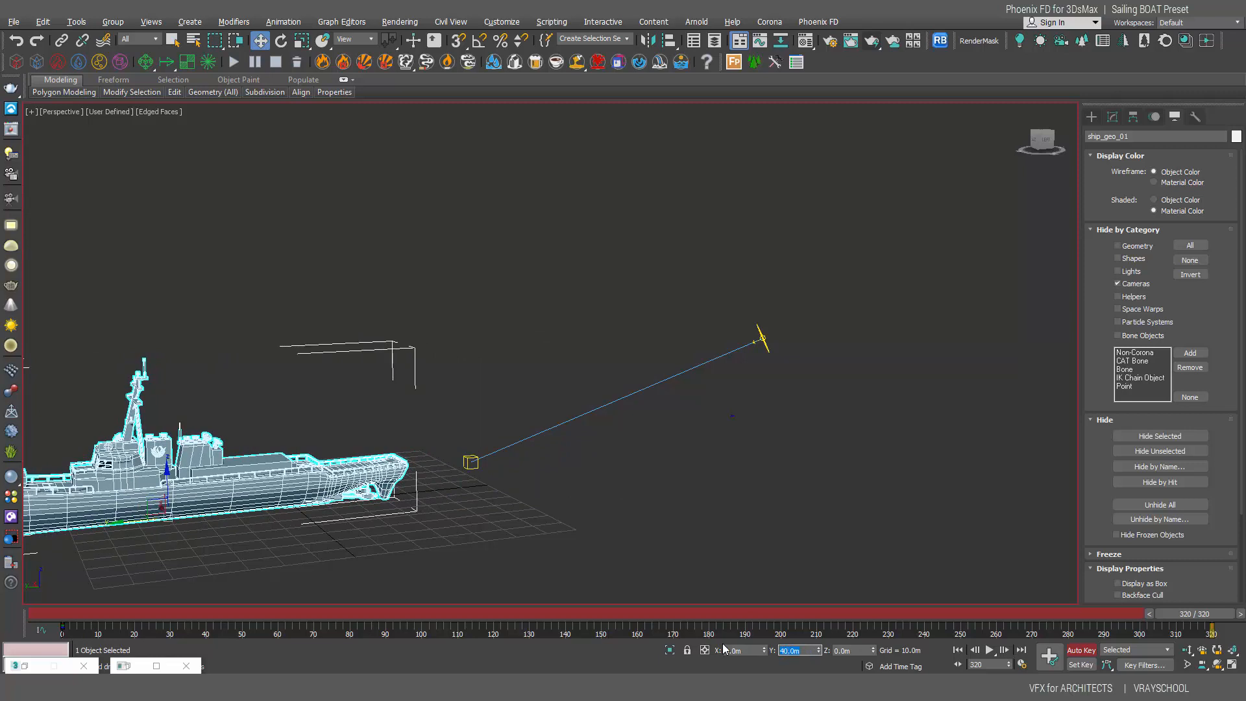
Step: Return to frame 0, turn off Auto Key and play back the ship's movement
{"action": "left_click_drag", "start_coordinate": [1205, 614], "coordinate": [32, 584]}
{"action": "left_click", "coordinate": [1080, 651]}
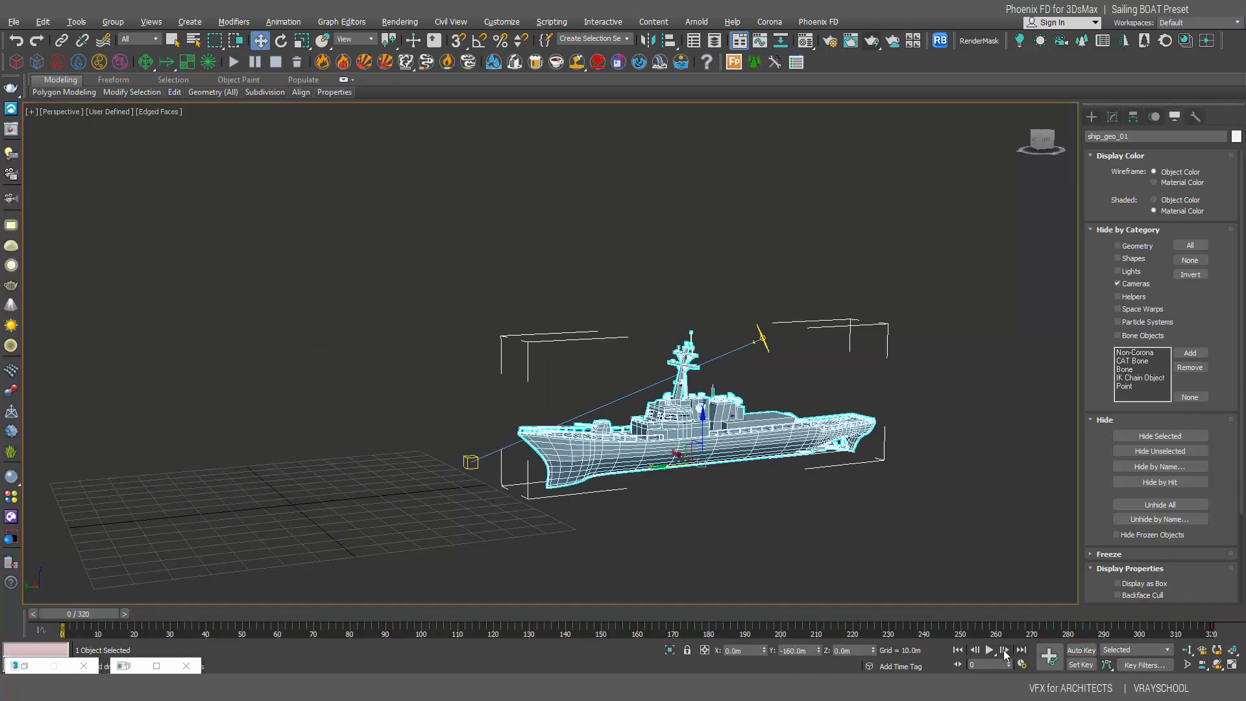
{"action": "left_click", "coordinate": [990, 650]}
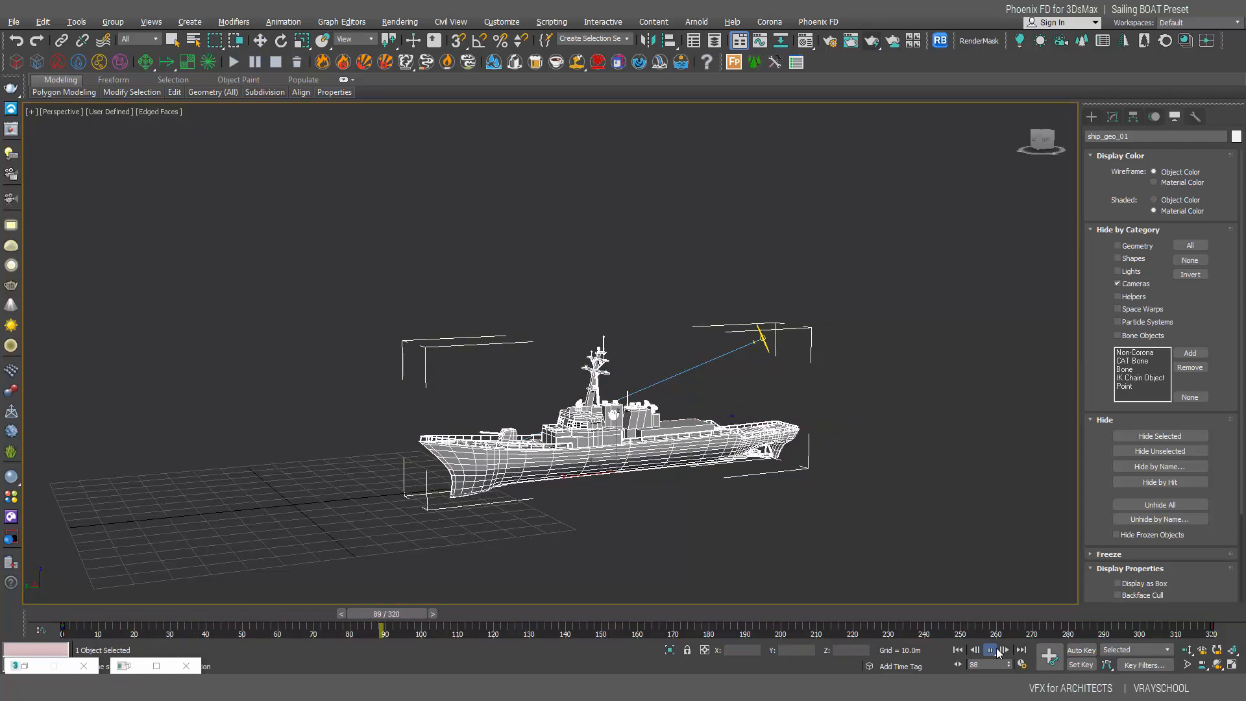
{"action": "left_click", "coordinate": [991, 650]}
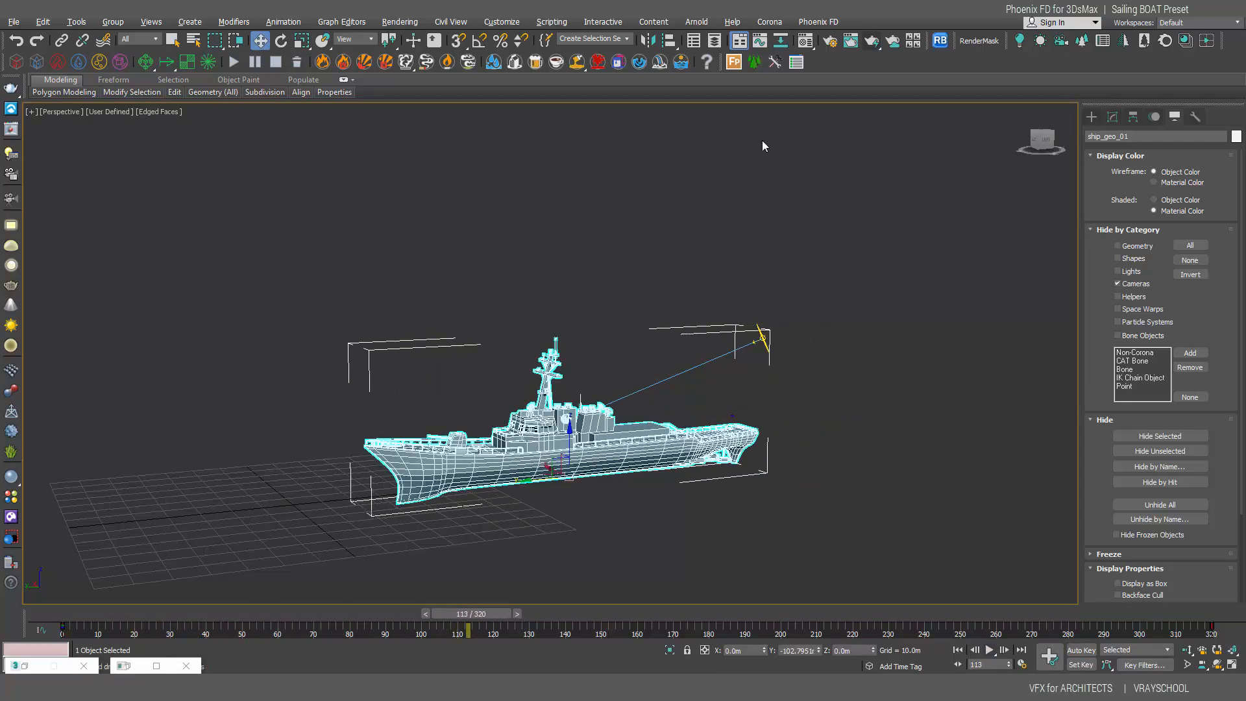
Step: Set the ship's Y Position key at frame 0 to a linear tangent in the Curve Editor
{"action": "left_click", "coordinate": [760, 41]}
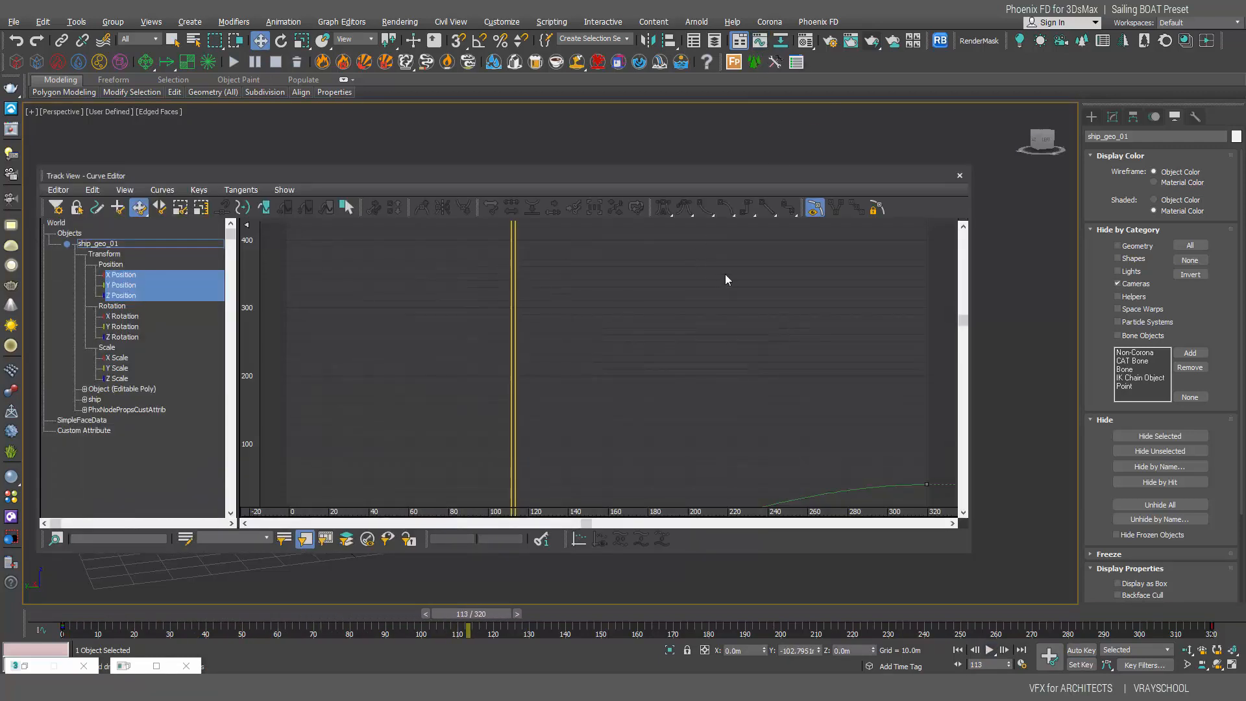
{"action": "left_click_drag", "start_coordinate": [963, 321], "coordinate": [948, 412]}
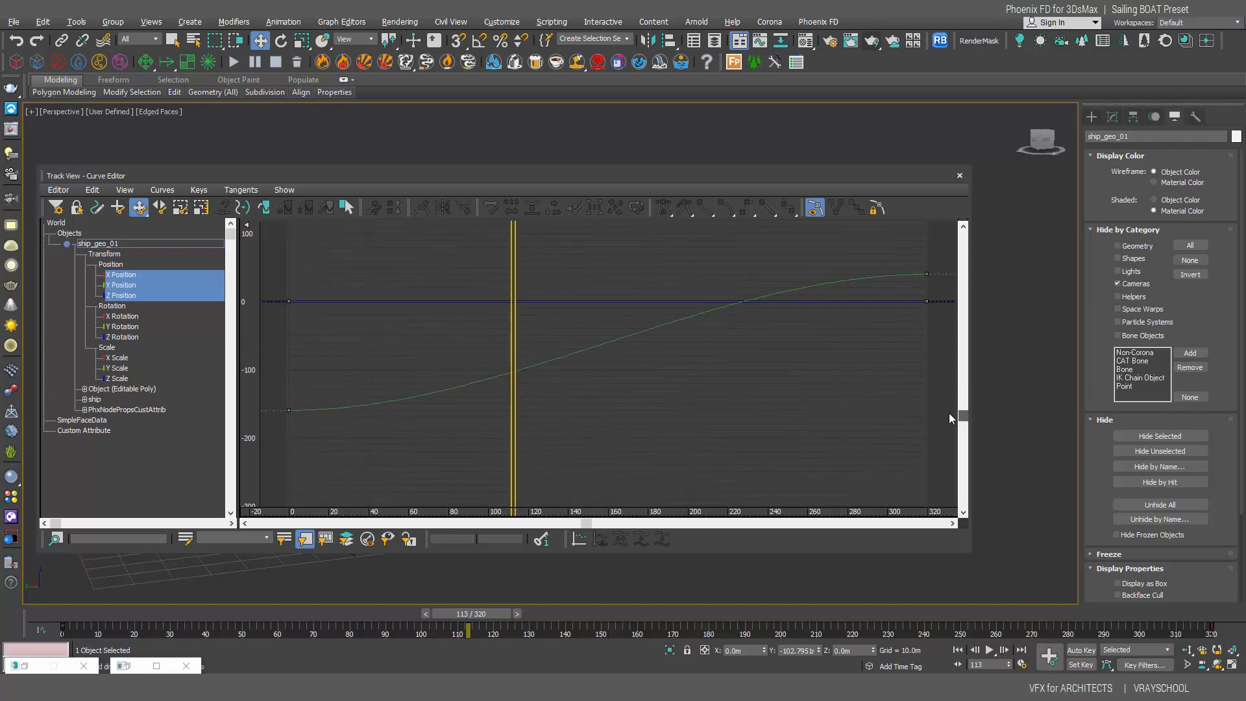
{"action": "left_click_drag", "start_coordinate": [266, 452], "coordinate": [267, 453]}
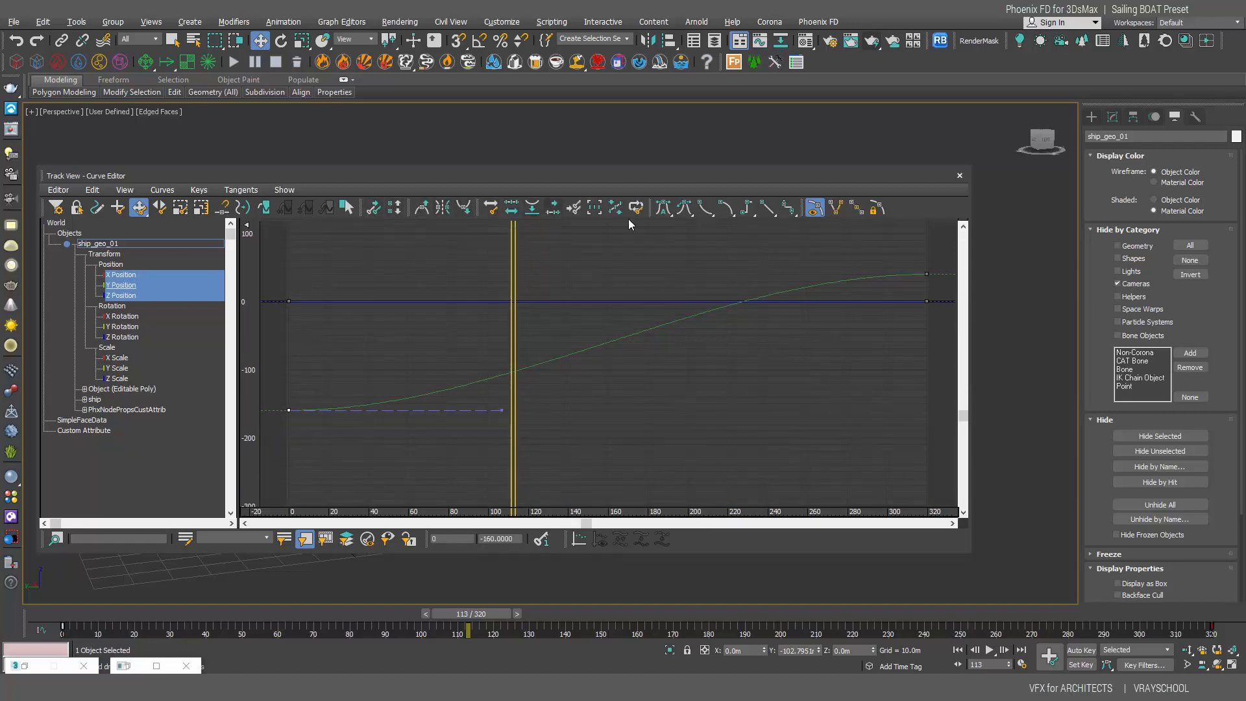
{"action": "left_click", "coordinate": [767, 209]}
{"action": "left_click", "coordinate": [714, 279]}
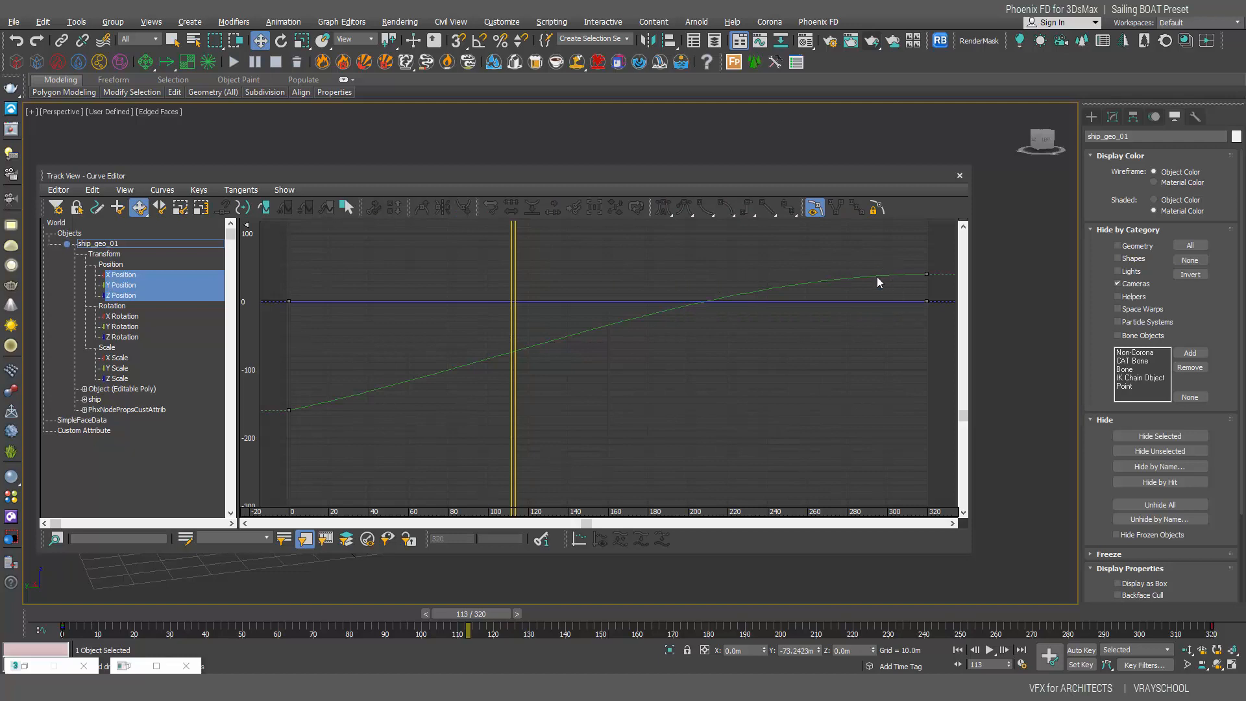
Step: Lower the tangent handle of the ship's Y Position key at frame 320 to straighten the curve's end, and close the Curve Editor
{"action": "left_click", "coordinate": [906, 281]}
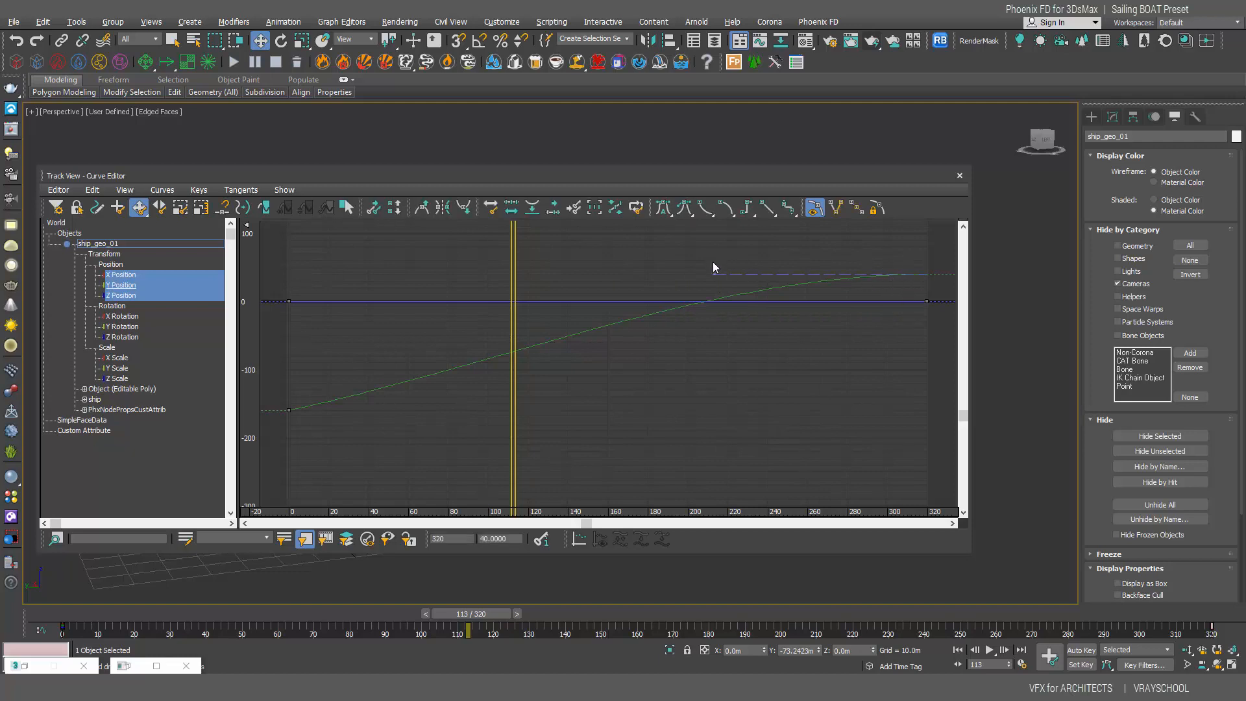
{"action": "middle_click_drag", "start_coordinate": [712, 272], "coordinate": [712, 283]}
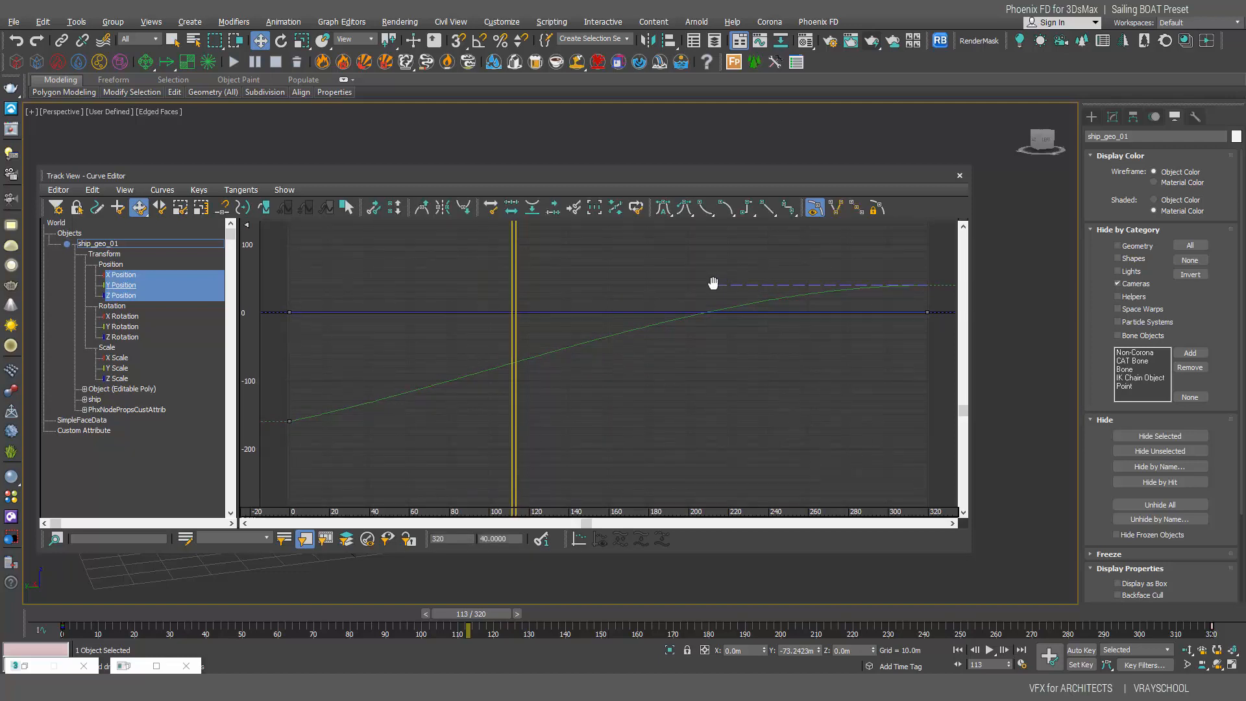
{"action": "left_click_drag", "start_coordinate": [713, 285], "coordinate": [718, 319]}
{"action": "left_click_drag", "start_coordinate": [717, 317], "coordinate": [717, 318]}
{"action": "left_click", "coordinate": [959, 175]}
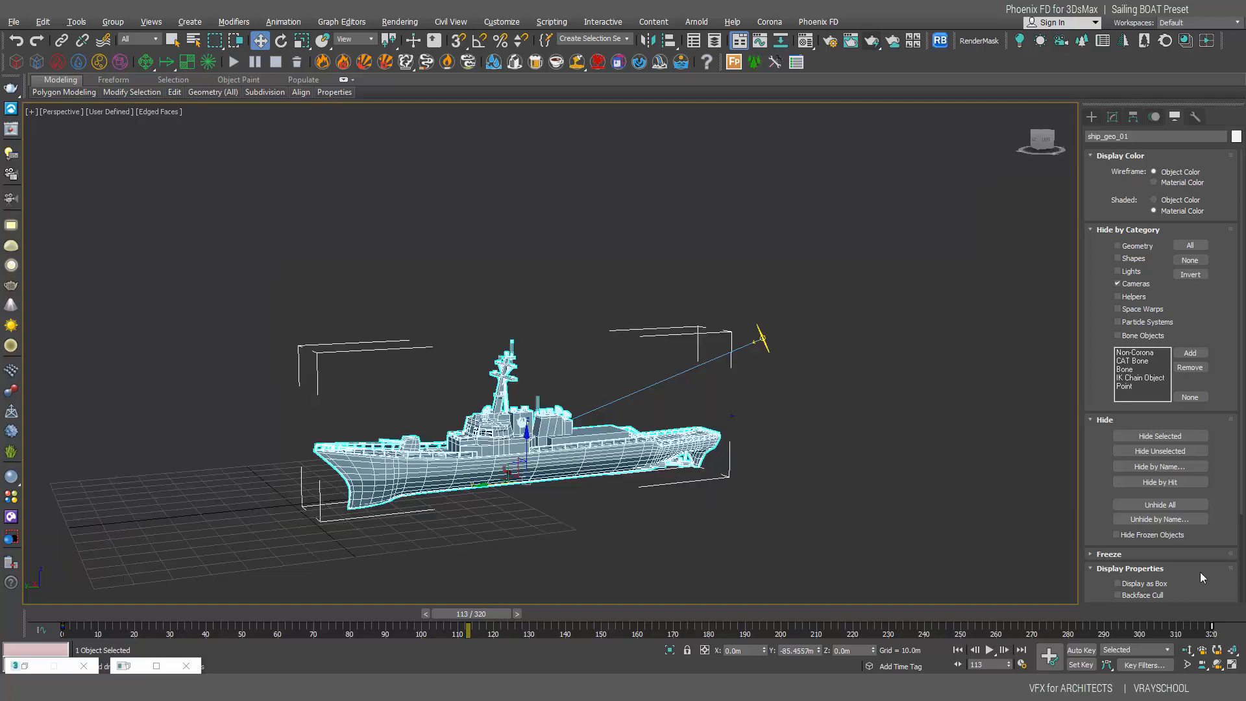
Step: Play back the ship's movement with the adjusted curve and return the time slider to frame 0
{"action": "left_click", "coordinate": [988, 650]}
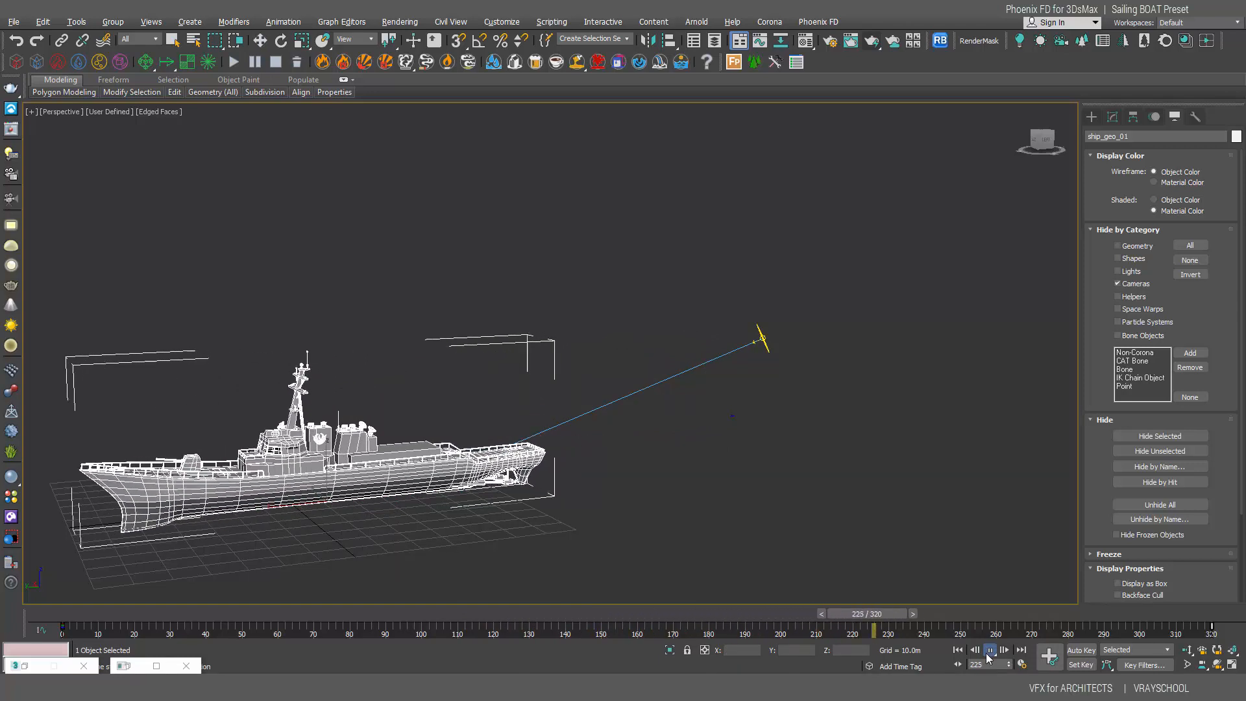
{"action": "left_click_drag", "start_coordinate": [966, 614], "coordinate": [58, 614]}
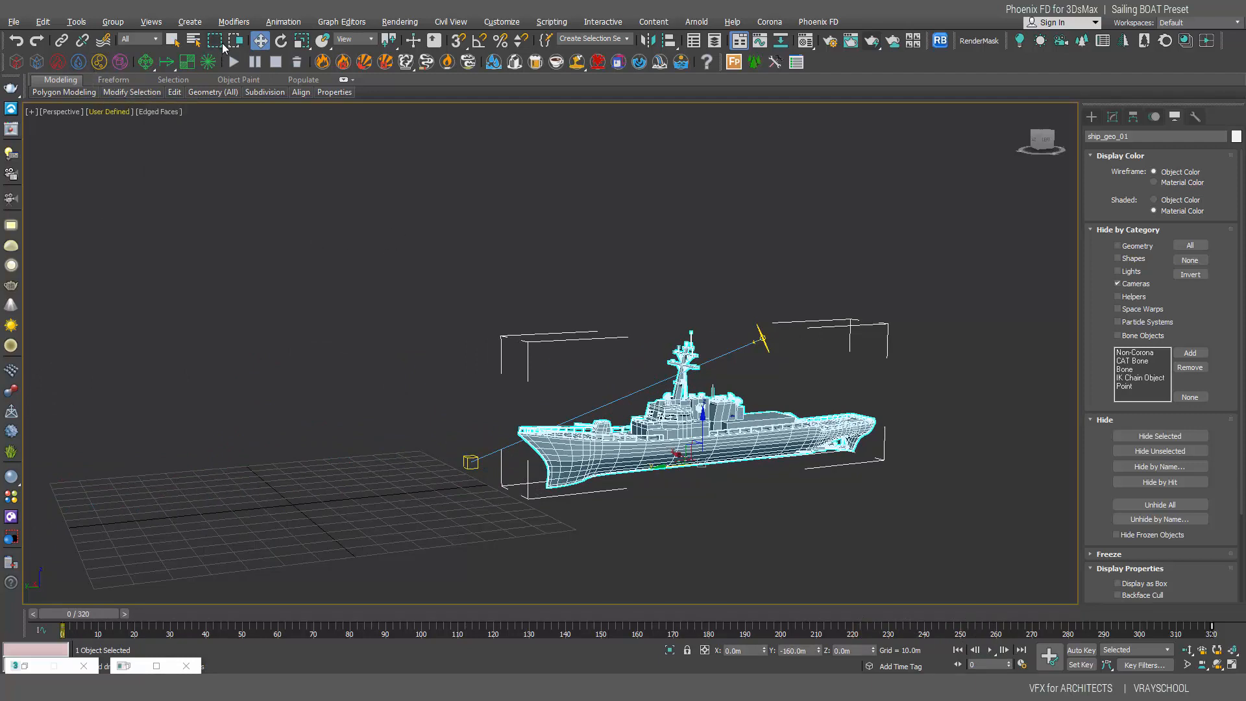
Step: Create a Phoenix FD LiquidSim about 110 × 256 × 36 m around the ship in the Top view and centre it at about X 3.15 m
{"action": "left_click", "coordinate": [37, 63]}
{"action": "key", "text": "t"}
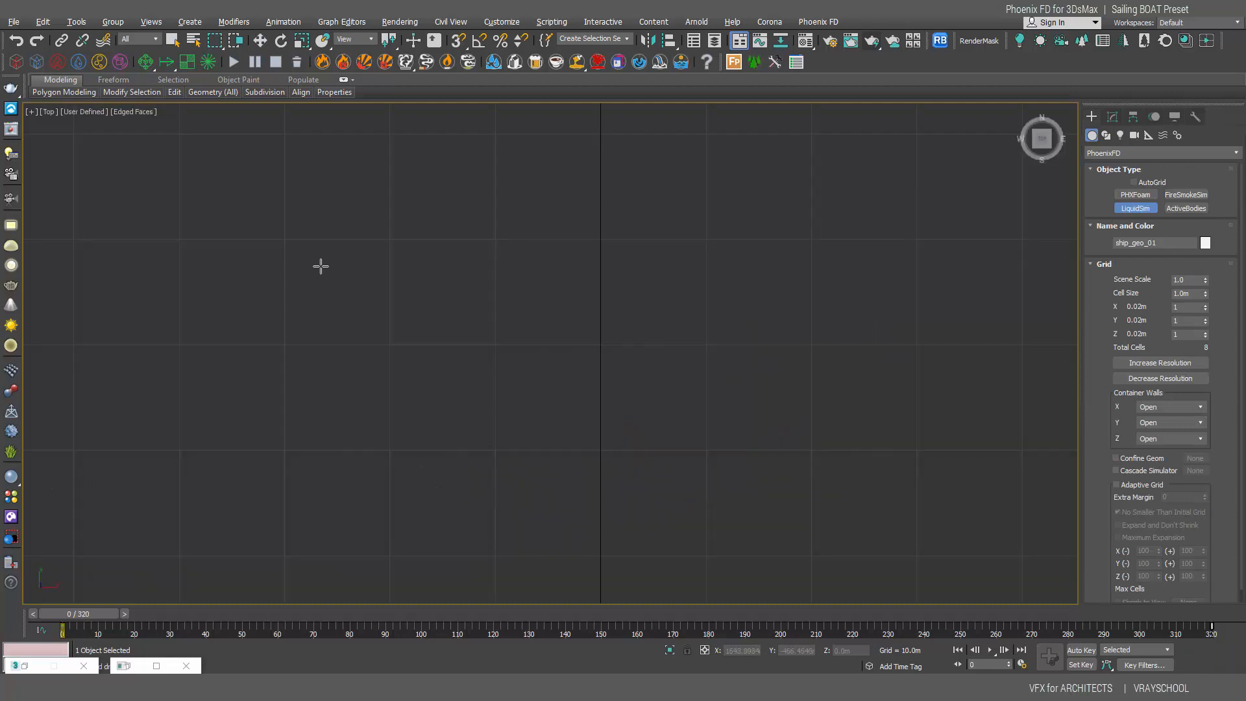
{"action": "scroll", "coordinate": [471, 324], "scroll_direction": "down", "scroll_amount": 8}
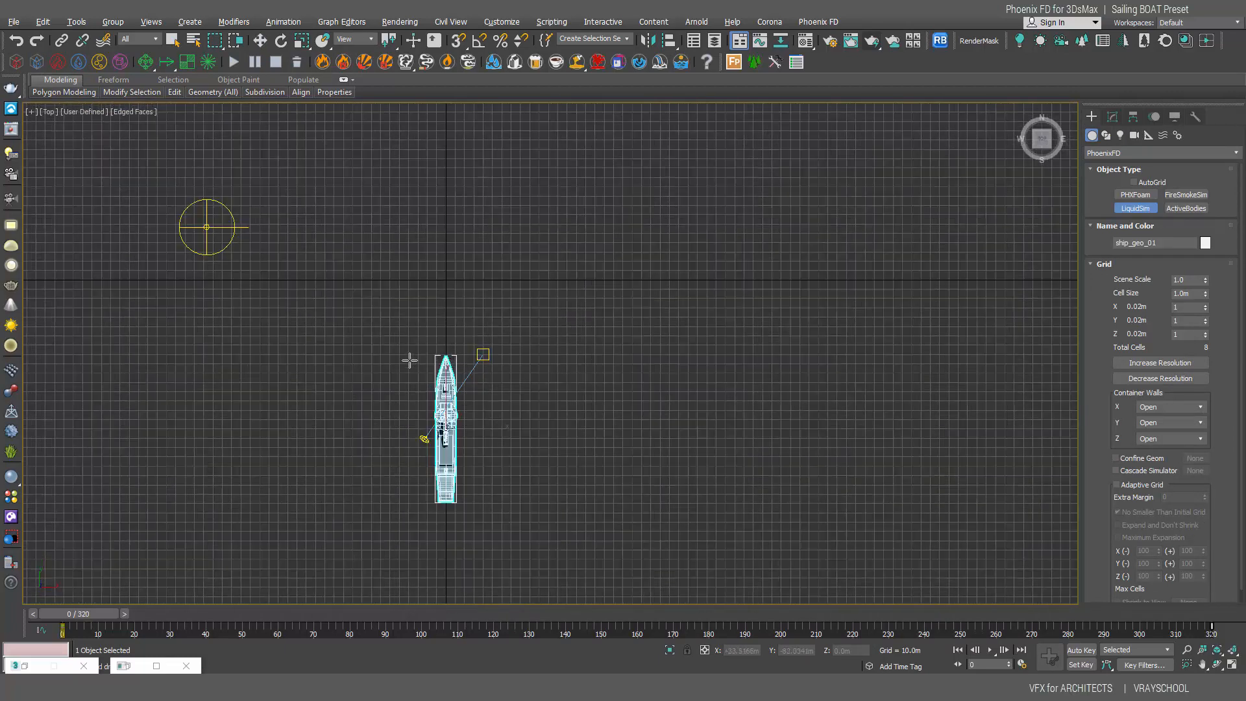
{"action": "left_click_drag", "start_coordinate": [383, 328], "coordinate": [488, 568]}
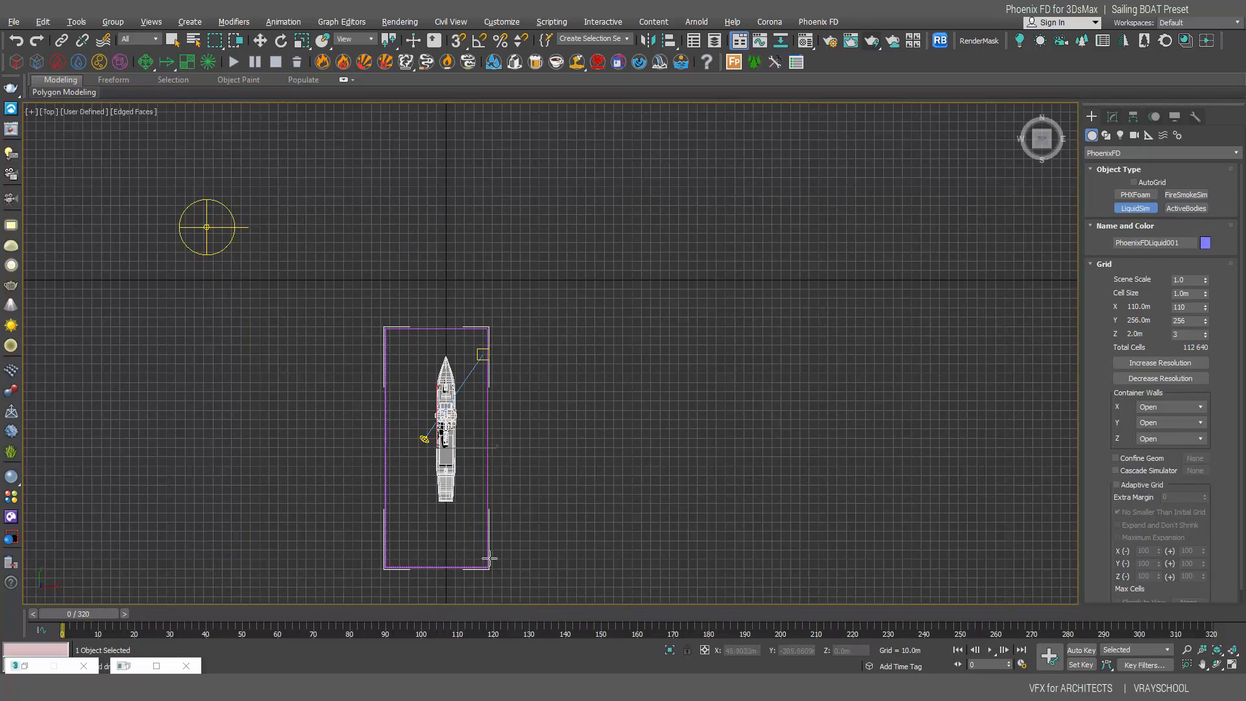
{"action": "left_click", "coordinate": [485, 534]}
{"action": "left_click", "coordinate": [259, 41]}
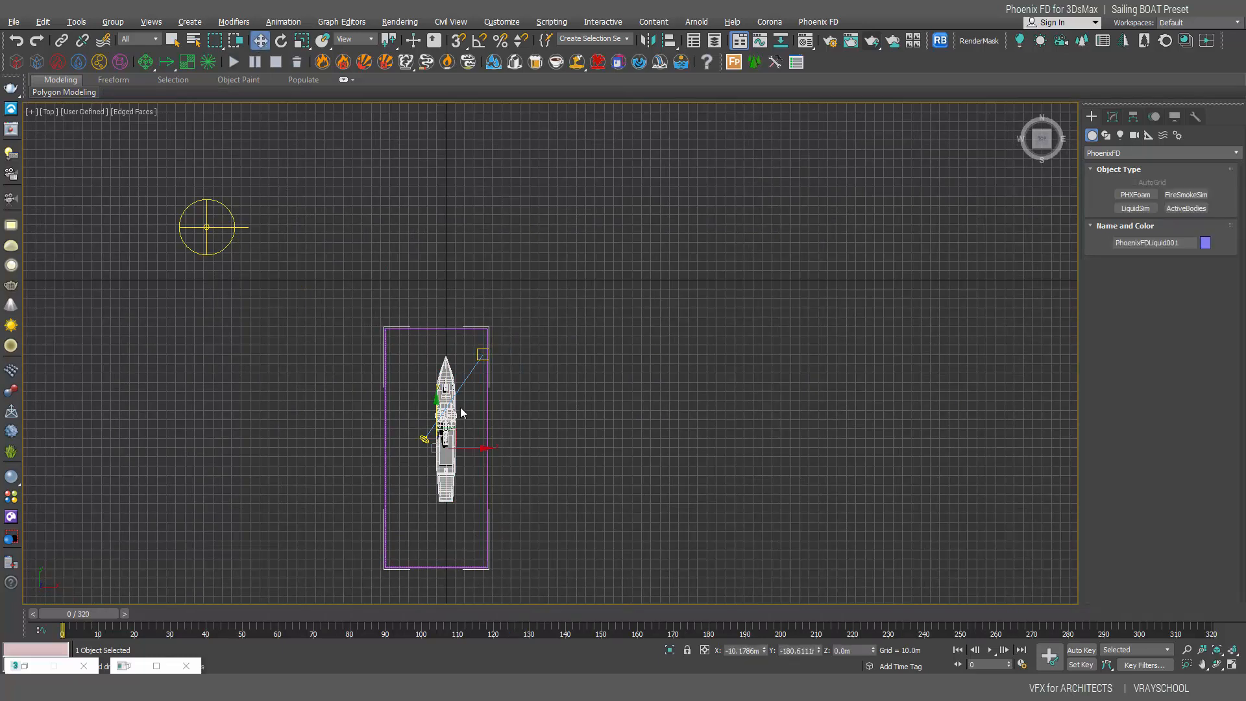
{"action": "left_click_drag", "start_coordinate": [468, 445], "coordinate": [480, 445]}
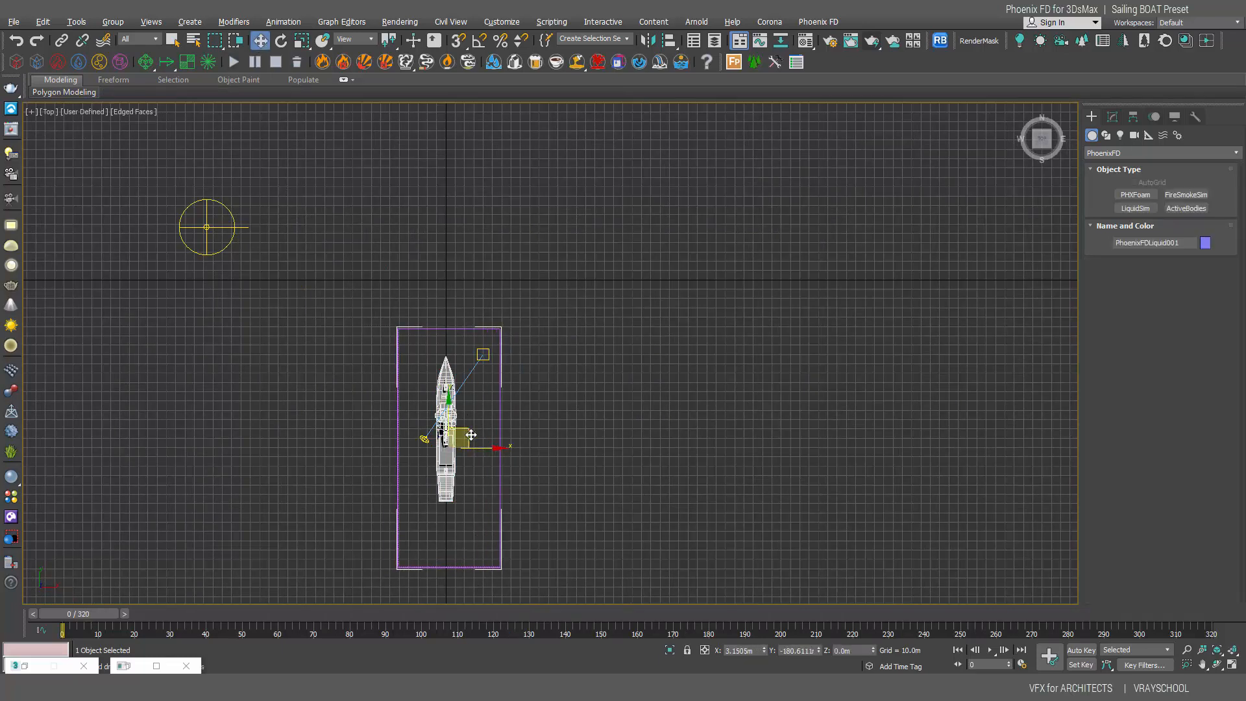
Step: In the Left view, adjust the liquid simulator's grid to about 114 m in X and reduce its height to about 23 m
{"action": "key", "text": "l"}
{"action": "middle_click_drag", "start_coordinate": [715, 365], "coordinate": [341, 388]}
{"action": "scroll", "coordinate": [341, 388], "scroll_direction": "down", "scroll_amount": 4}
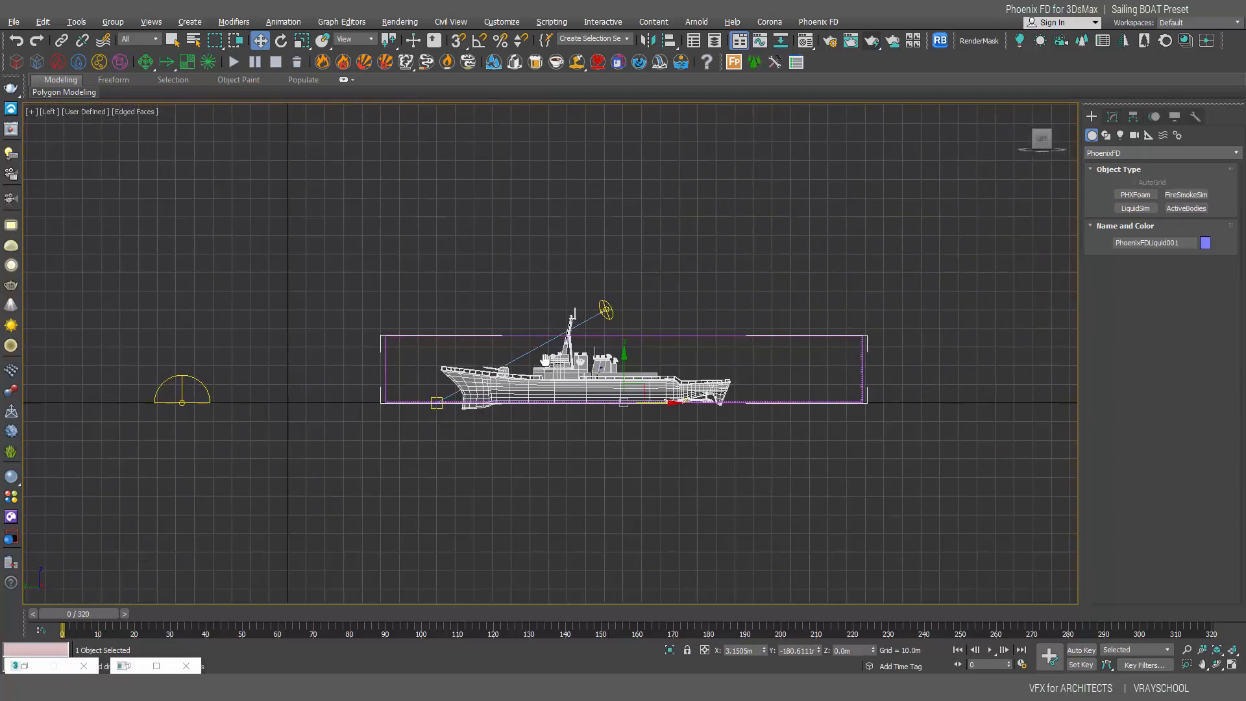
{"action": "scroll", "coordinate": [552, 389], "scroll_direction": "up", "scroll_amount": 4}
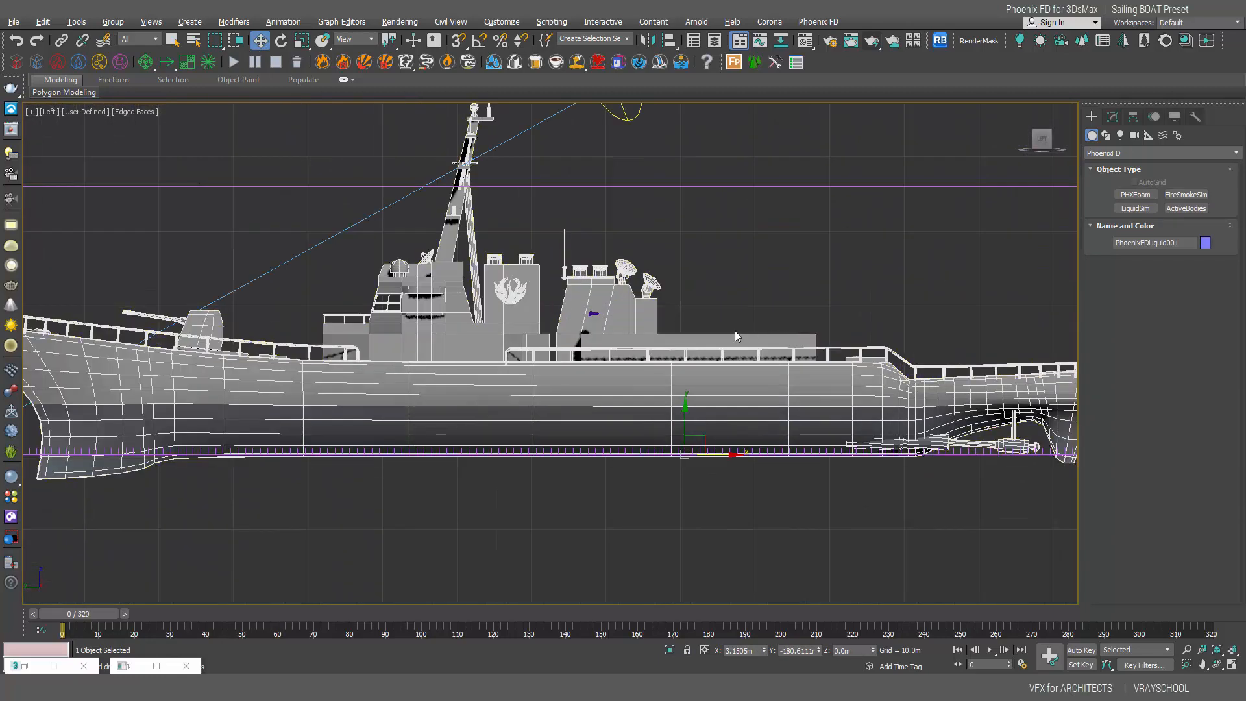
{"action": "scroll", "coordinate": [731, 328], "scroll_direction": "down", "scroll_amount": 2}
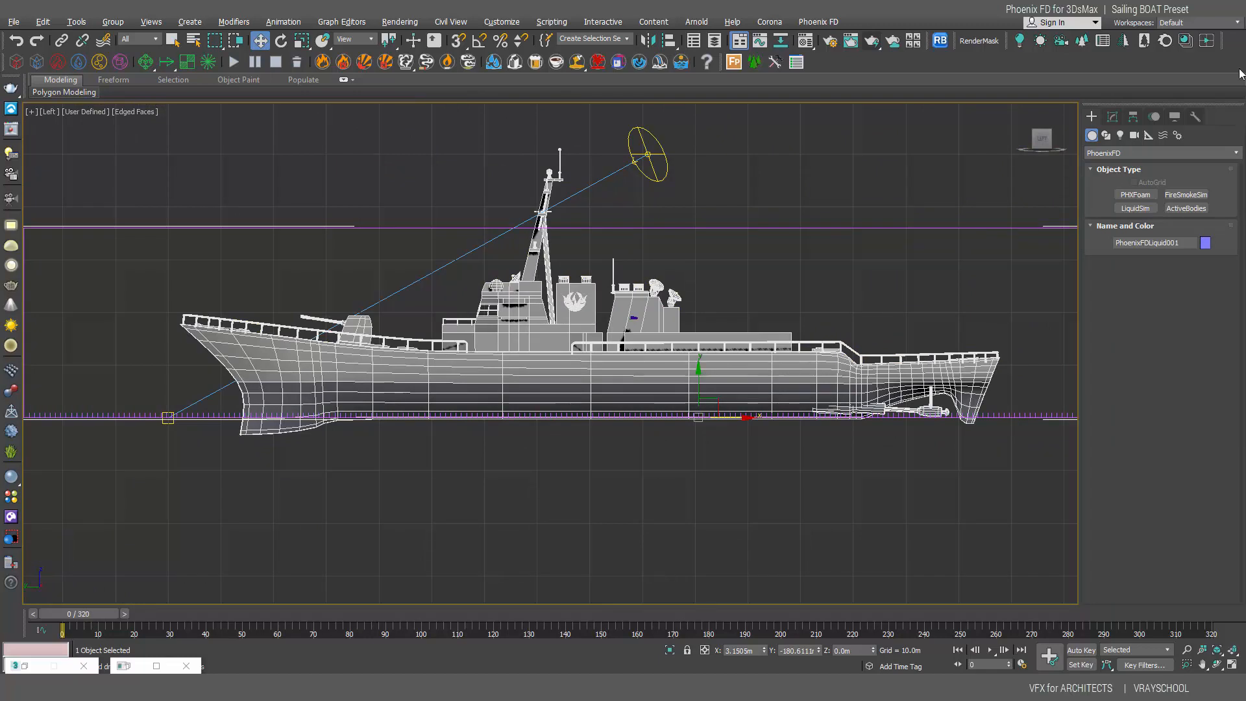
{"action": "left_click", "coordinate": [1112, 117]}
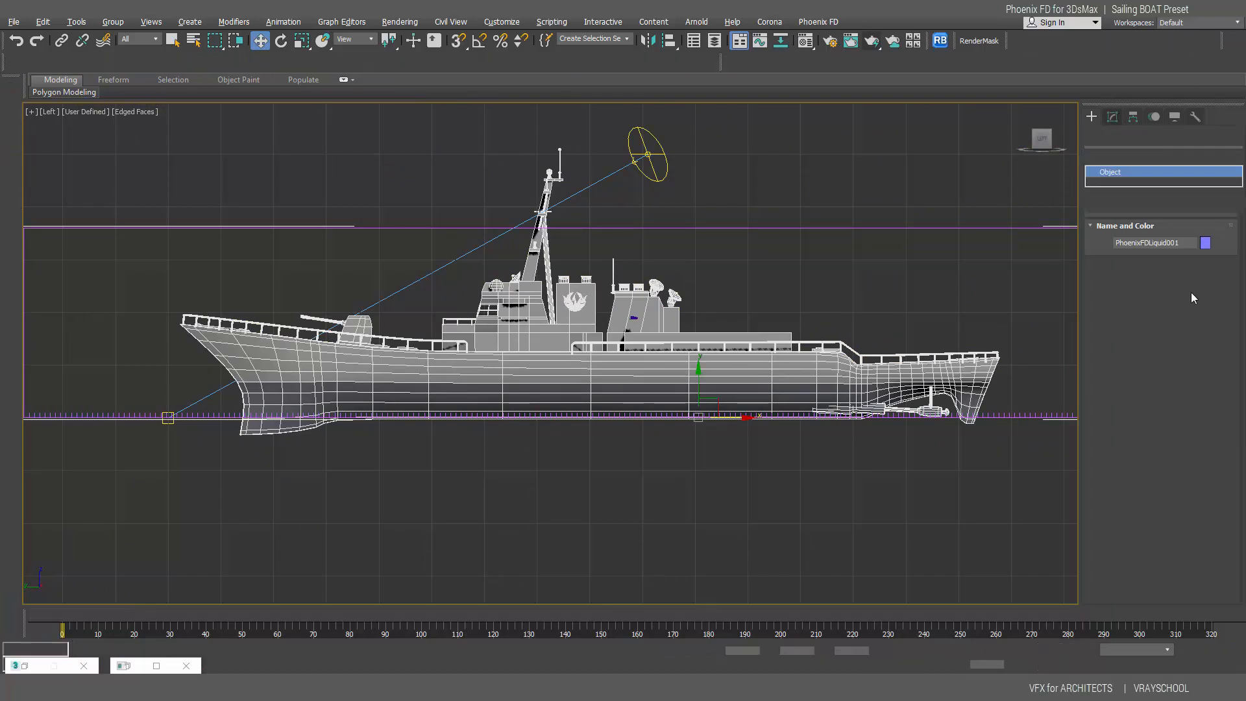
{"action": "left_click_drag", "start_coordinate": [1241, 277], "coordinate": [1236, 310]}
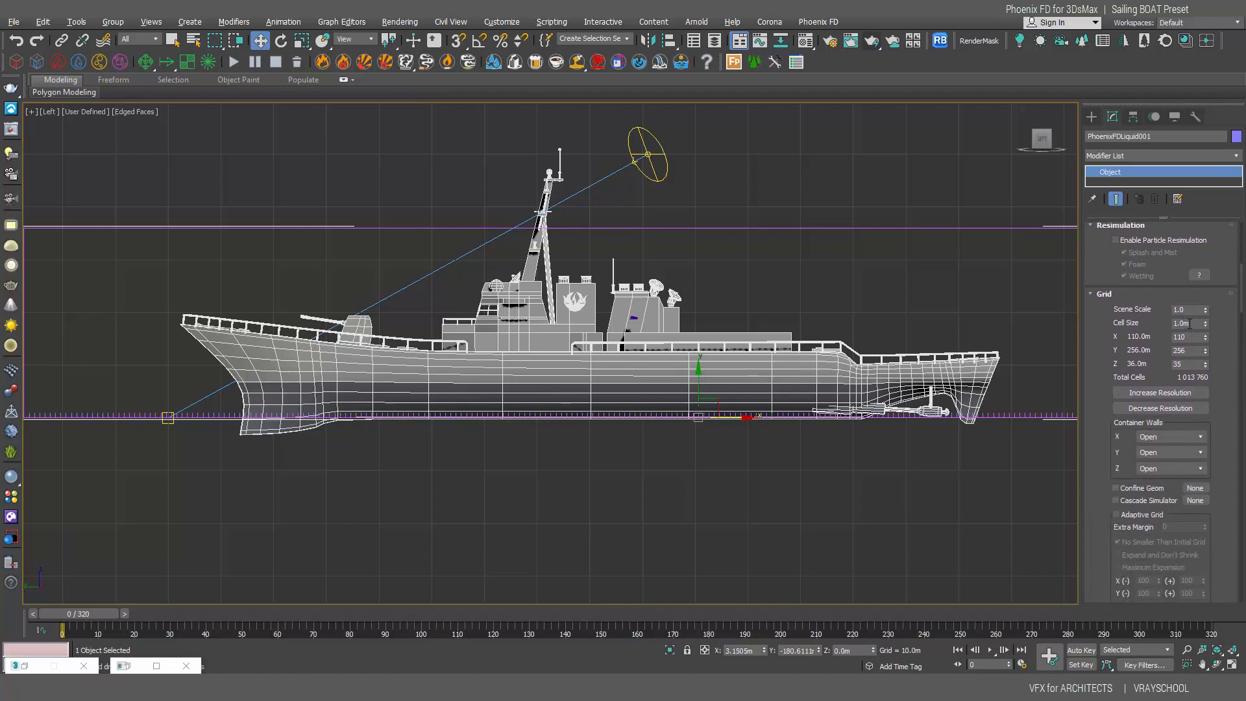
{"action": "double_click", "coordinate": [1205, 335]}
{"action": "left_click", "coordinate": [1206, 361]}
{"action": "left_click_drag", "start_coordinate": [1206, 364], "coordinate": [1206, 364]}
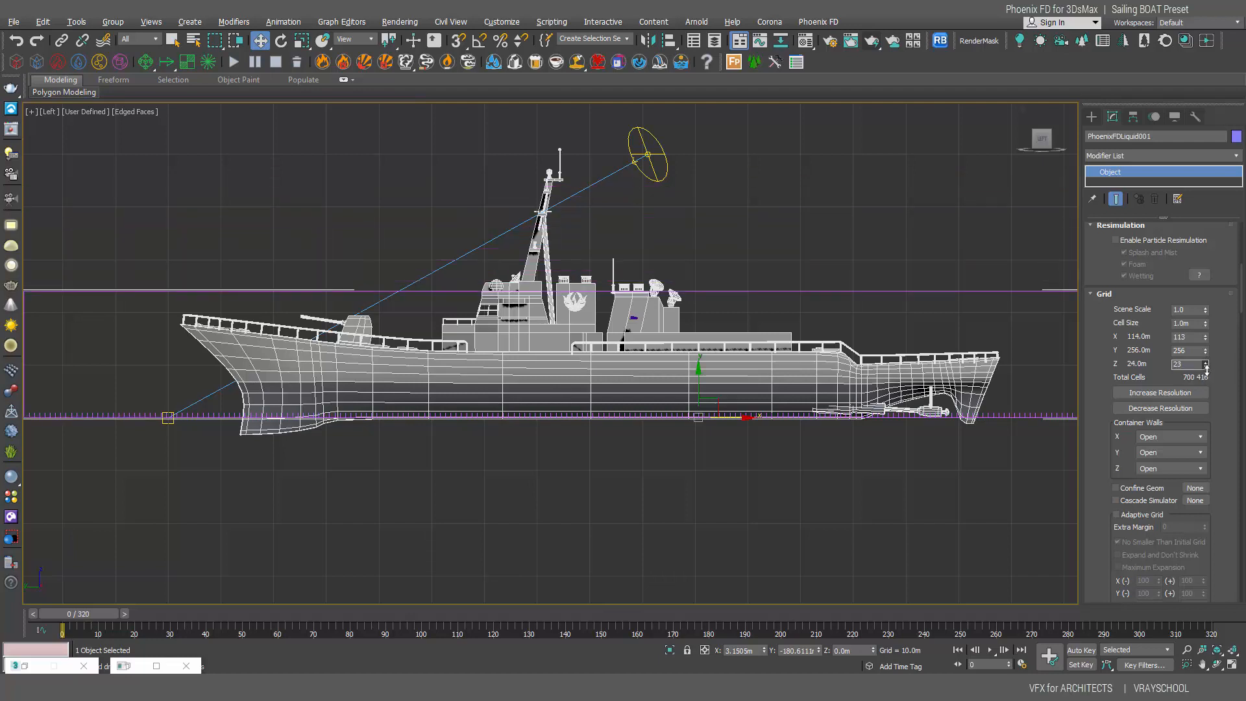
Step: Set the simulator's cell size to 0.14 m and reduce its grid to 732 cells in X and 71 cells in Z
{"action": "double_click", "coordinate": [1198, 323]}
{"action": "type", "text": "0.14"}
{"action": "key", "text": "Return"}
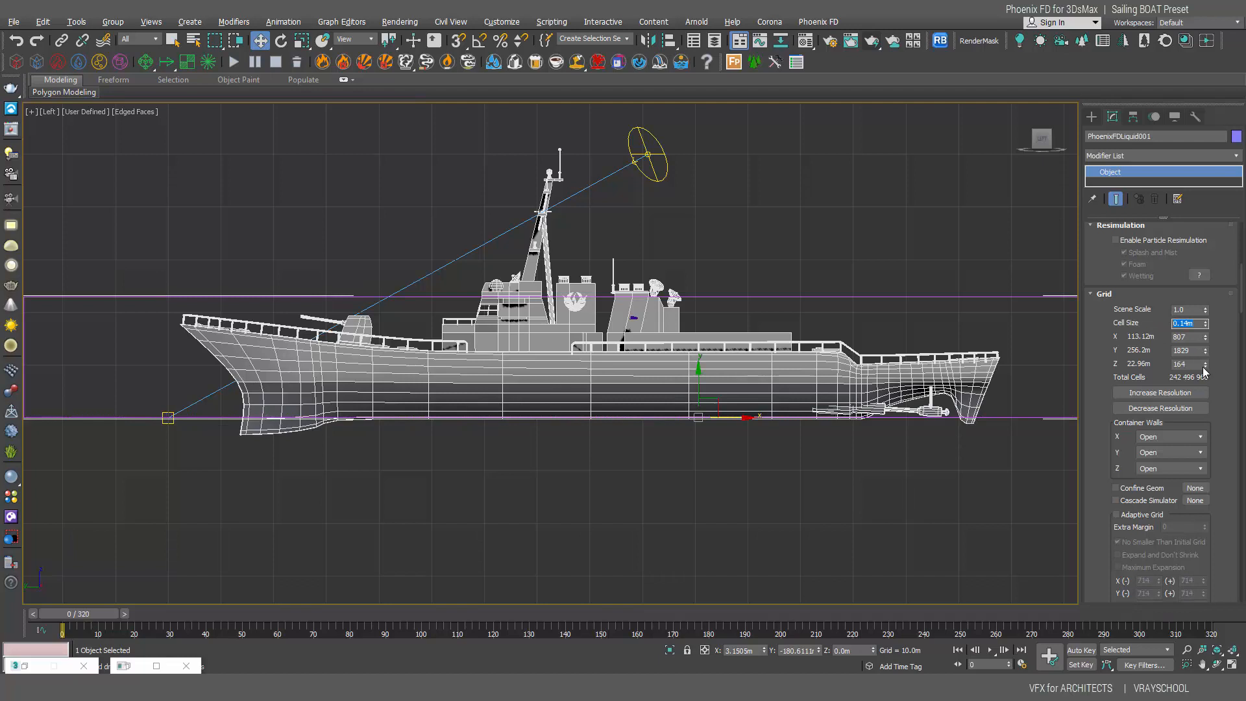
{"action": "left_click_drag", "start_coordinate": [1204, 365], "coordinate": [1201, 401]}
{"action": "left_click_drag", "start_coordinate": [1205, 339], "coordinate": [1207, 345]}
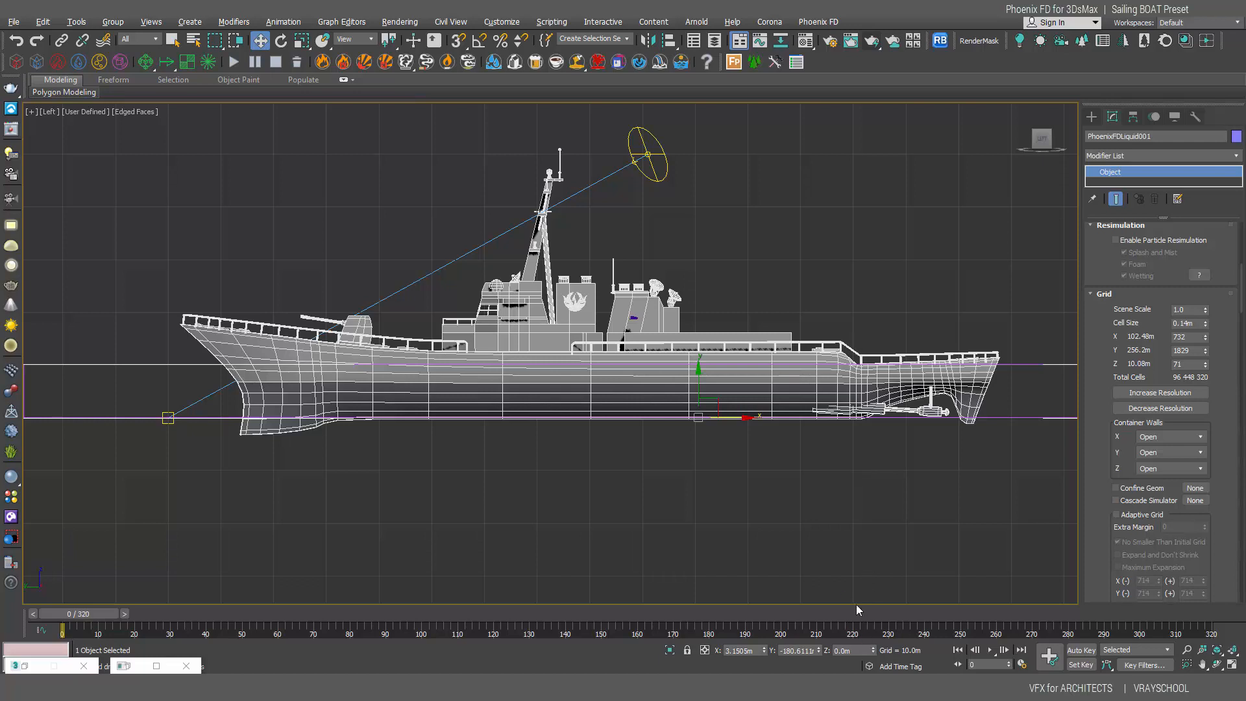
Step: Raise the liquid simulator to a Z position of 4 m and turn on Initial Fill Up at 25%
{"action": "left_click", "coordinate": [852, 649]}
{"action": "type", "text": "4"}
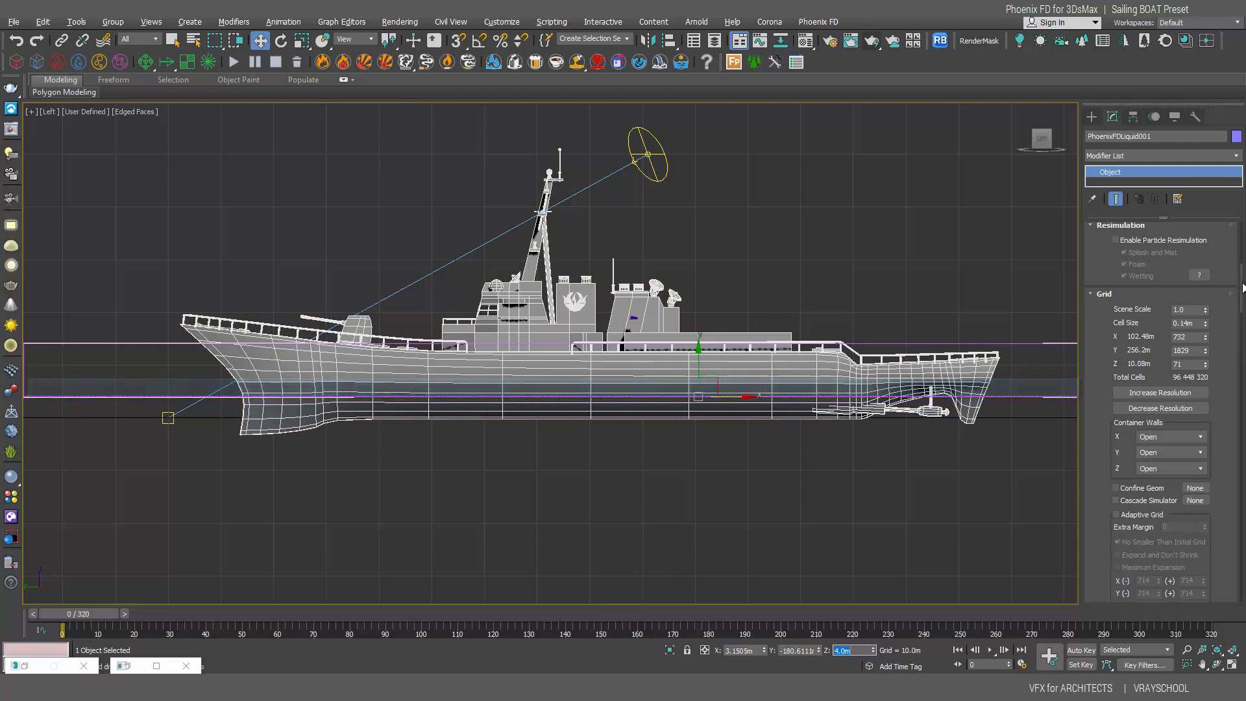
{"action": "left_click_drag", "start_coordinate": [1242, 280], "coordinate": [1241, 325]}
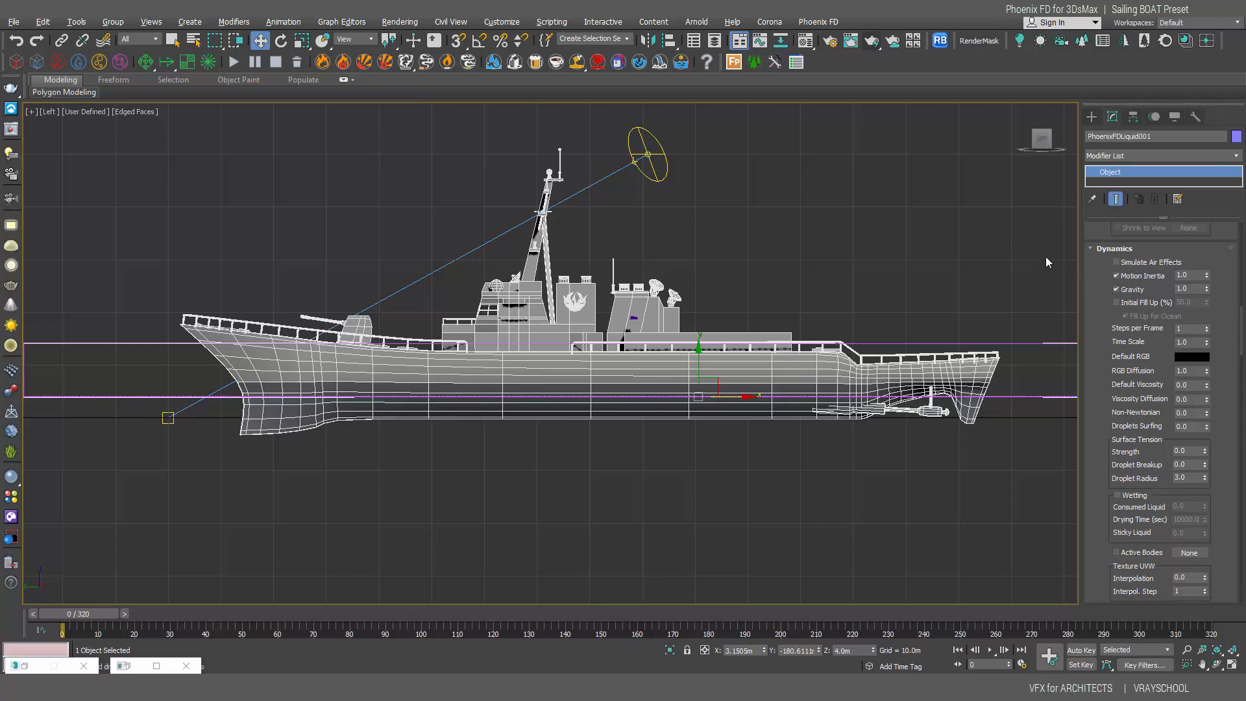
{"action": "left_click", "coordinate": [1115, 303]}
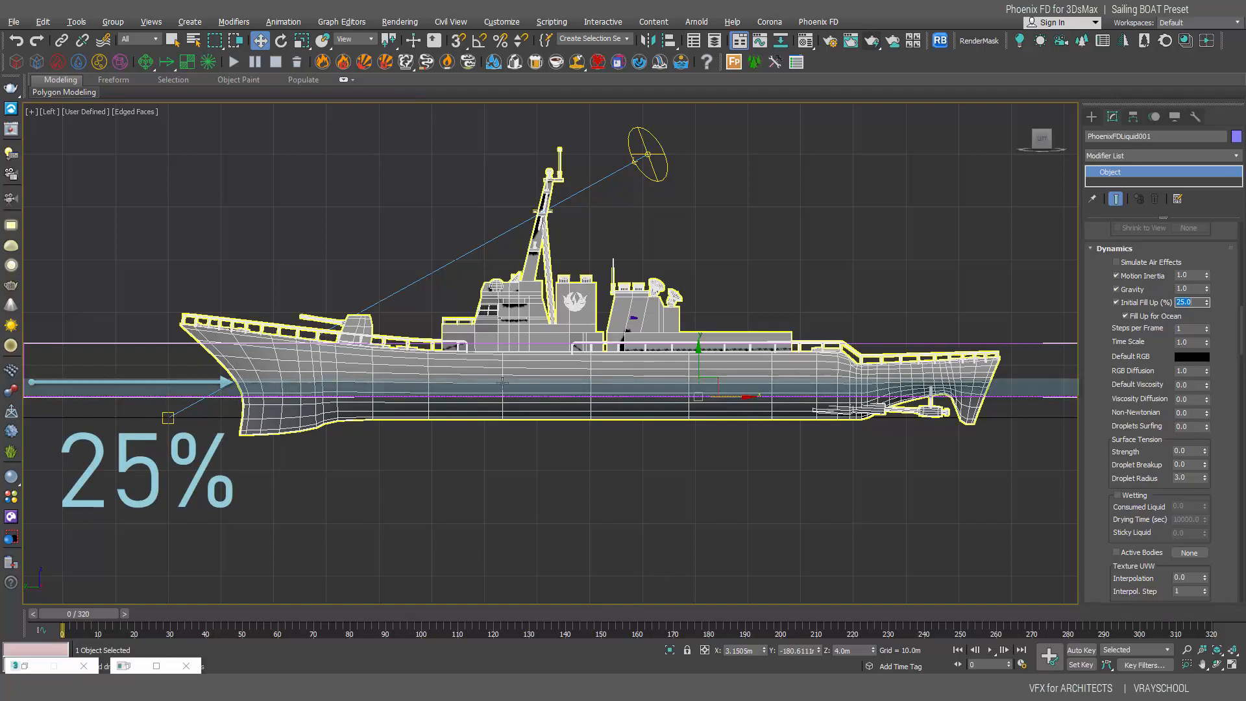
Step: Enable foam on the liquid simulator with a particle shader for it, and set the Foam Amount to 0
{"action": "left_click_drag", "start_coordinate": [1216, 506], "coordinate": [1225, 318]}
{"action": "left_click_drag", "start_coordinate": [1210, 441], "coordinate": [1209, 426]}
{"action": "left_click", "coordinate": [1118, 424]}
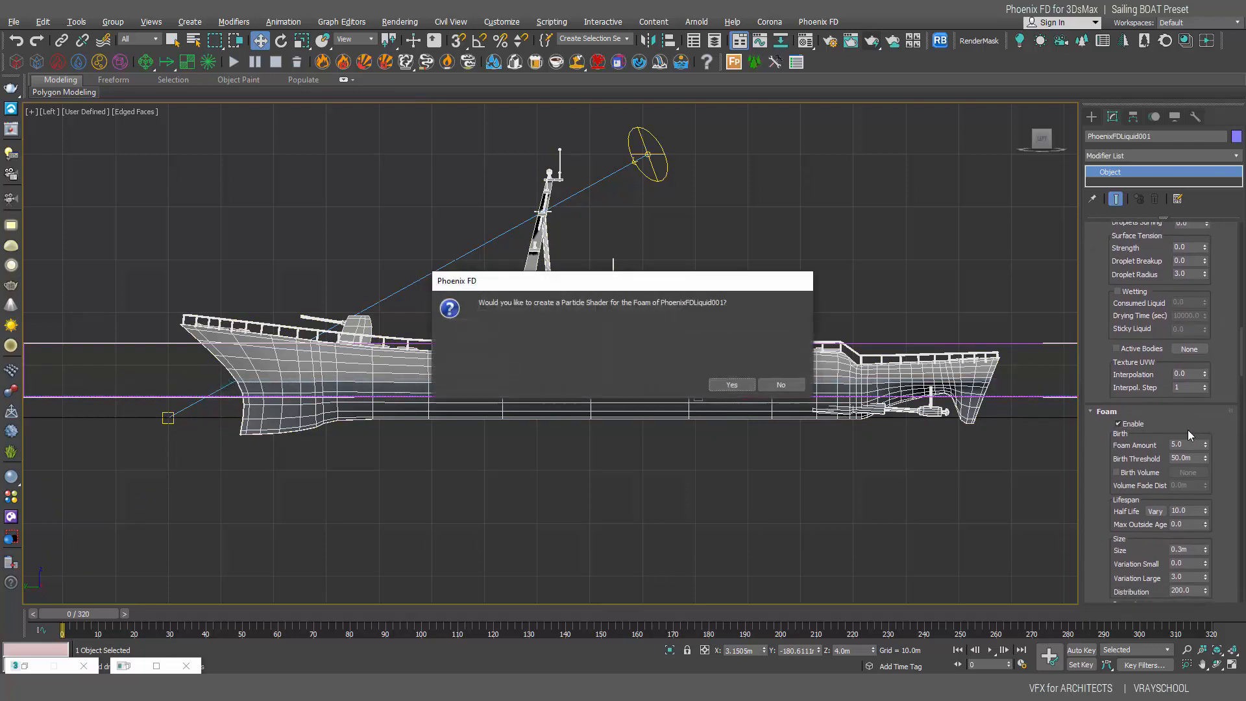
{"action": "left_click", "coordinate": [722, 384]}
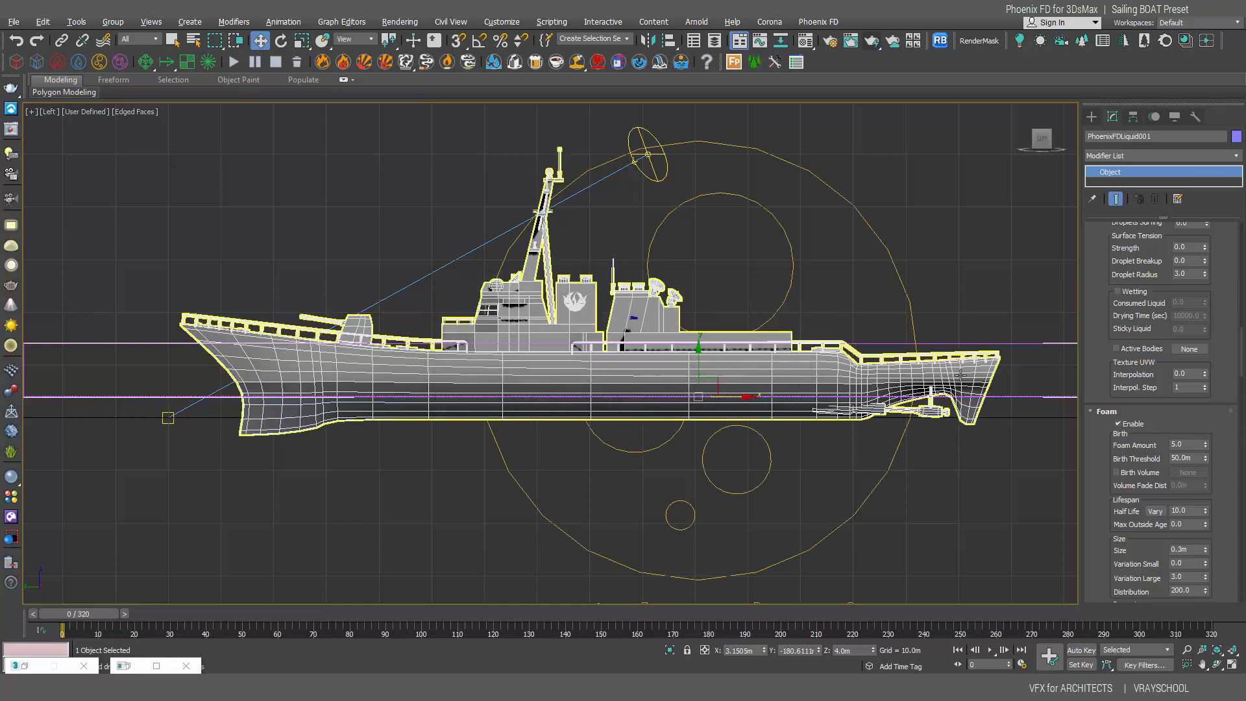
{"action": "scroll", "coordinate": [1239, 379], "scroll_direction": "down", "scroll_amount": 3}
{"action": "scroll", "coordinate": [1239, 378], "scroll_direction": "down", "scroll_amount": 1}
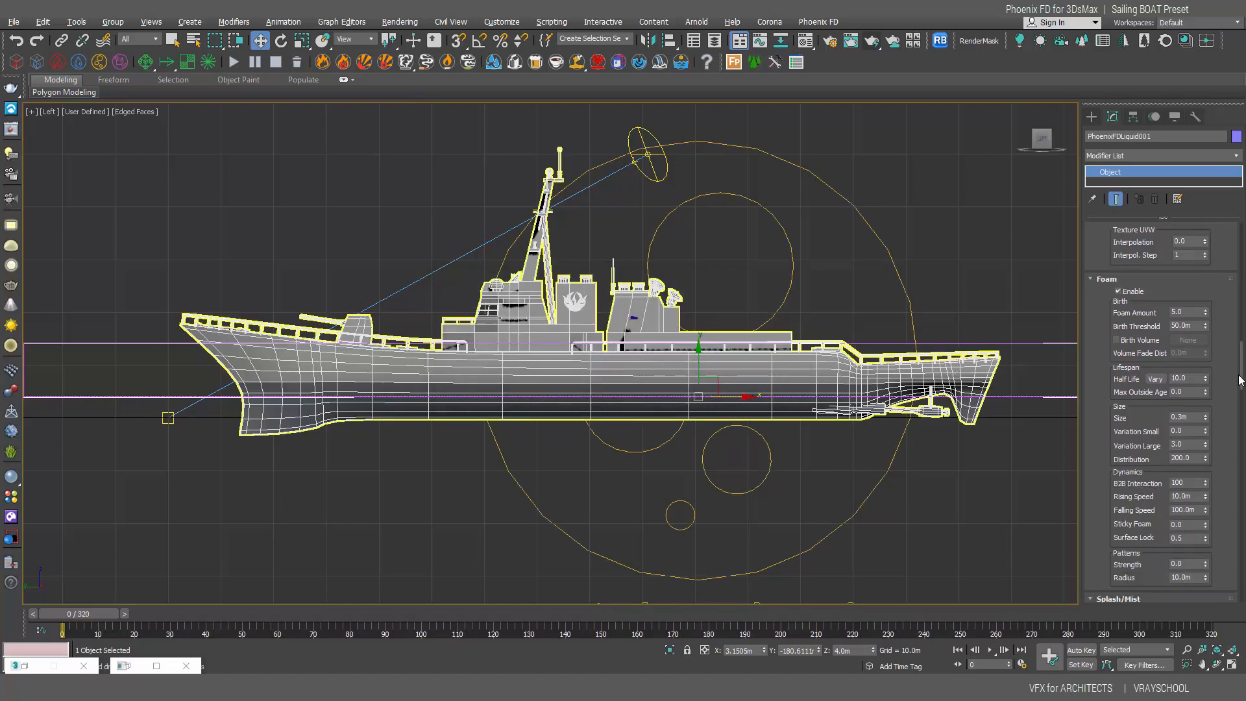
{"action": "scroll", "coordinate": [1239, 383], "scroll_direction": "down", "scroll_amount": 1}
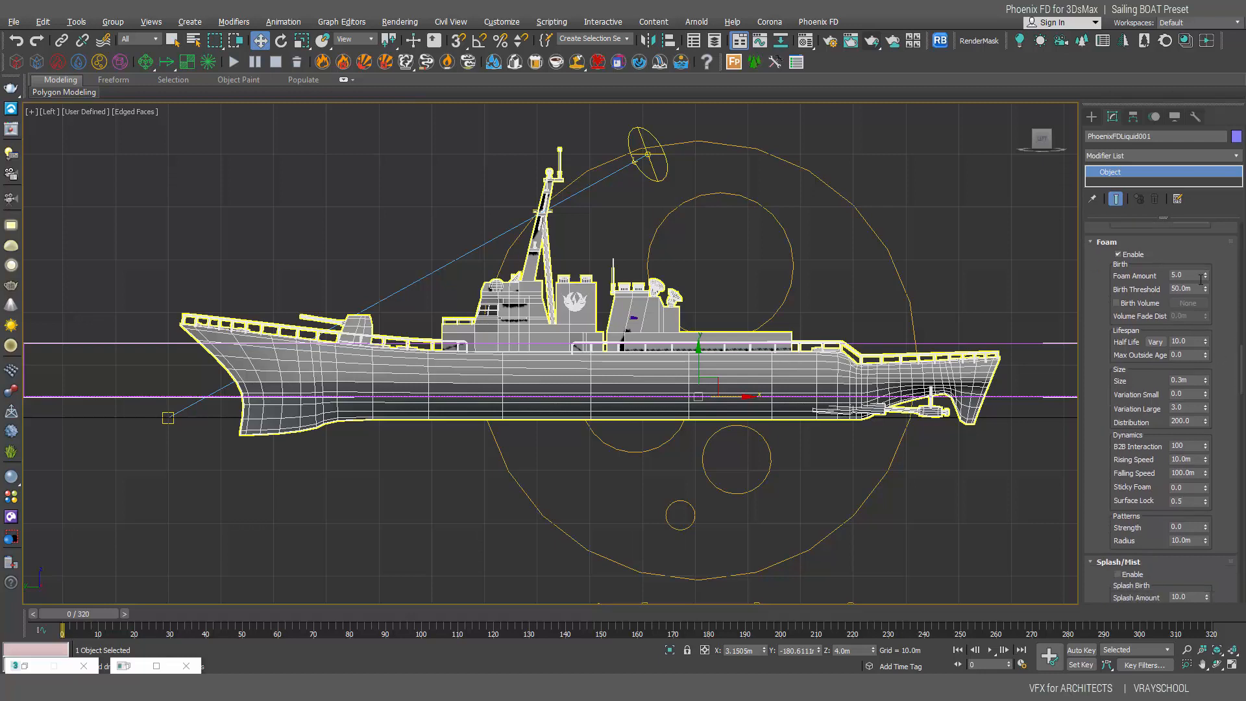
{"action": "left_click", "coordinate": [1173, 274]}
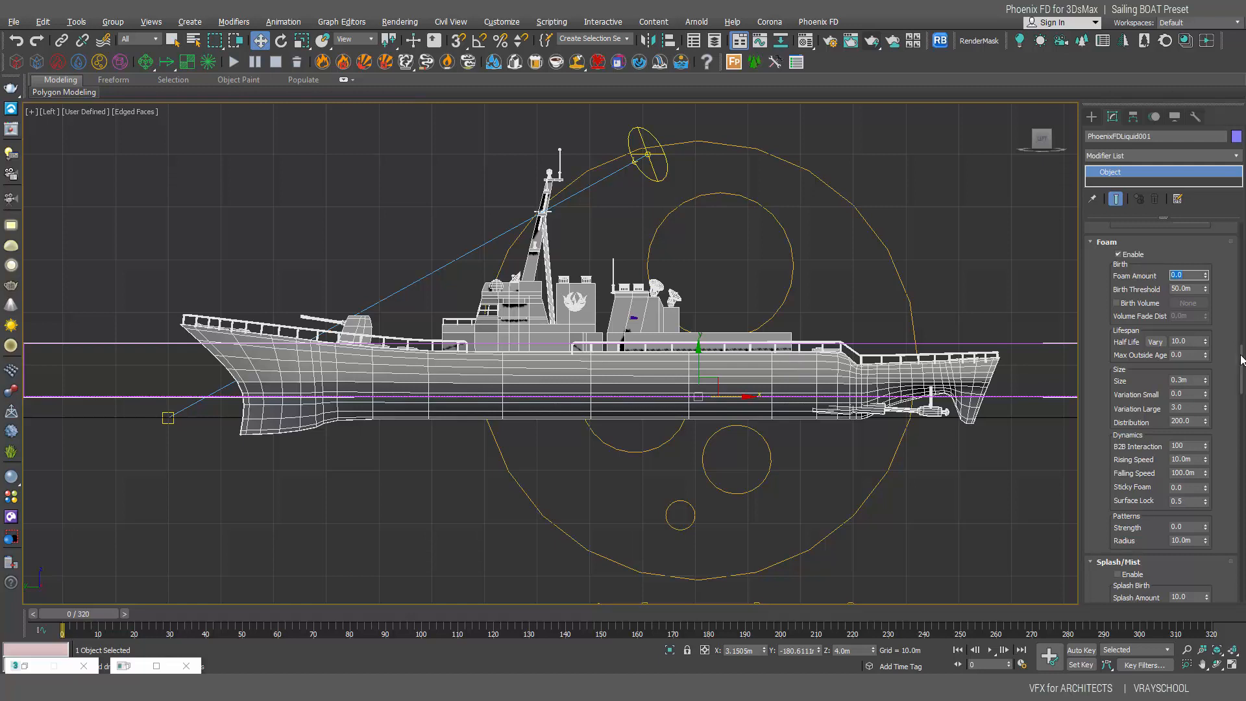
Step: Set the foam size to 0.05 m and adjust its large size variation and distribution
{"action": "scroll", "coordinate": [1242, 363], "scroll_direction": "down", "scroll_amount": 2}
{"action": "scroll", "coordinate": [1243, 363], "scroll_direction": "down", "scroll_amount": 1}
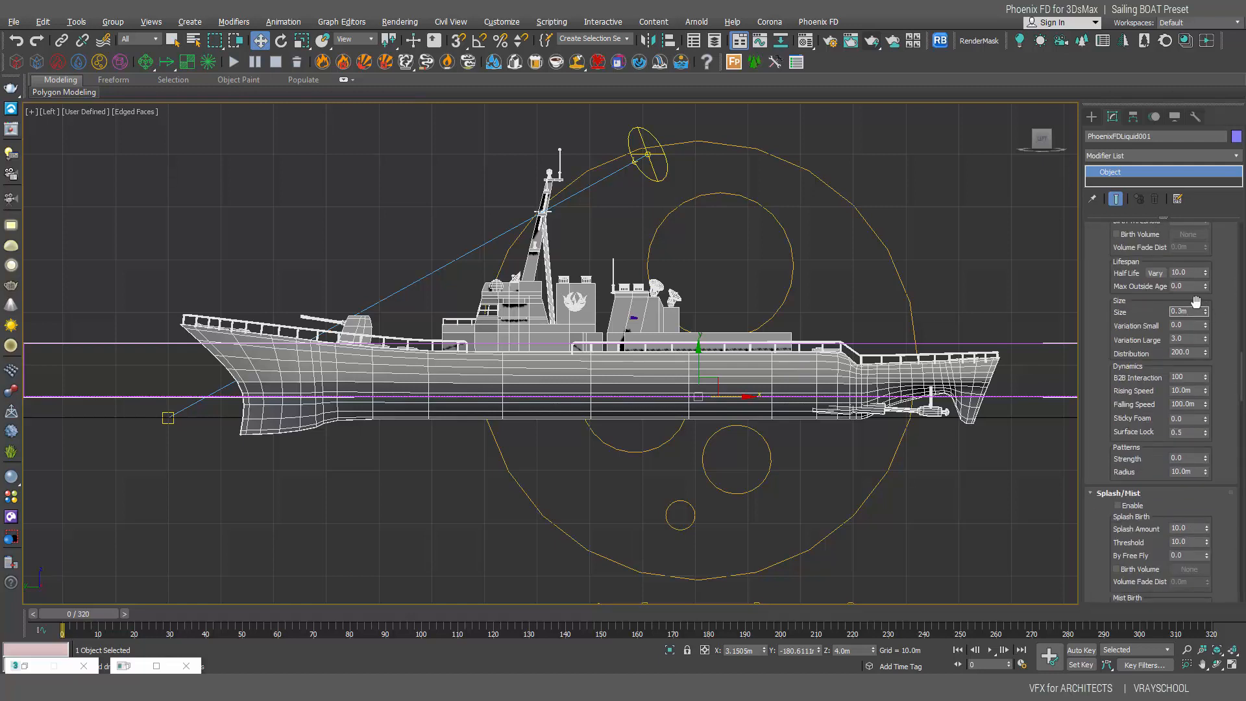
{"action": "double_click", "coordinate": [1191, 312]}
{"action": "type", "text": "0.05m"}
{"action": "double_click", "coordinate": [1190, 338]}
{"action": "double_click", "coordinate": [1174, 353]}
Step: Set the foam's B2B Interaction to 0, Rising Speed to 0.5 m and Falling Speed to 5 m
{"action": "key", "text": "Tab"}
{"action": "type", "text": "0"}
{"action": "key", "text": "Tab"}
{"action": "type", "text": ".5"}
{"action": "key", "text": "Return"}
{"action": "key", "text": "Tab"}
{"action": "type", "text": "5"}
Step: Set the foam pattern strength to 1.0 and the pattern radius to 1.2 m
{"action": "double_click", "coordinate": [1182, 458]}
{"action": "double_click", "coordinate": [1178, 472]}
{"action": "type", "text": "1.2"}
{"action": "key", "text": "Return"}
Step: Move the foam particle shader clear of the ship's middle to about Y -68 m and reselect the liquid simulator
{"action": "left_click_drag", "start_coordinate": [1241, 386], "coordinate": [1240, 420]}
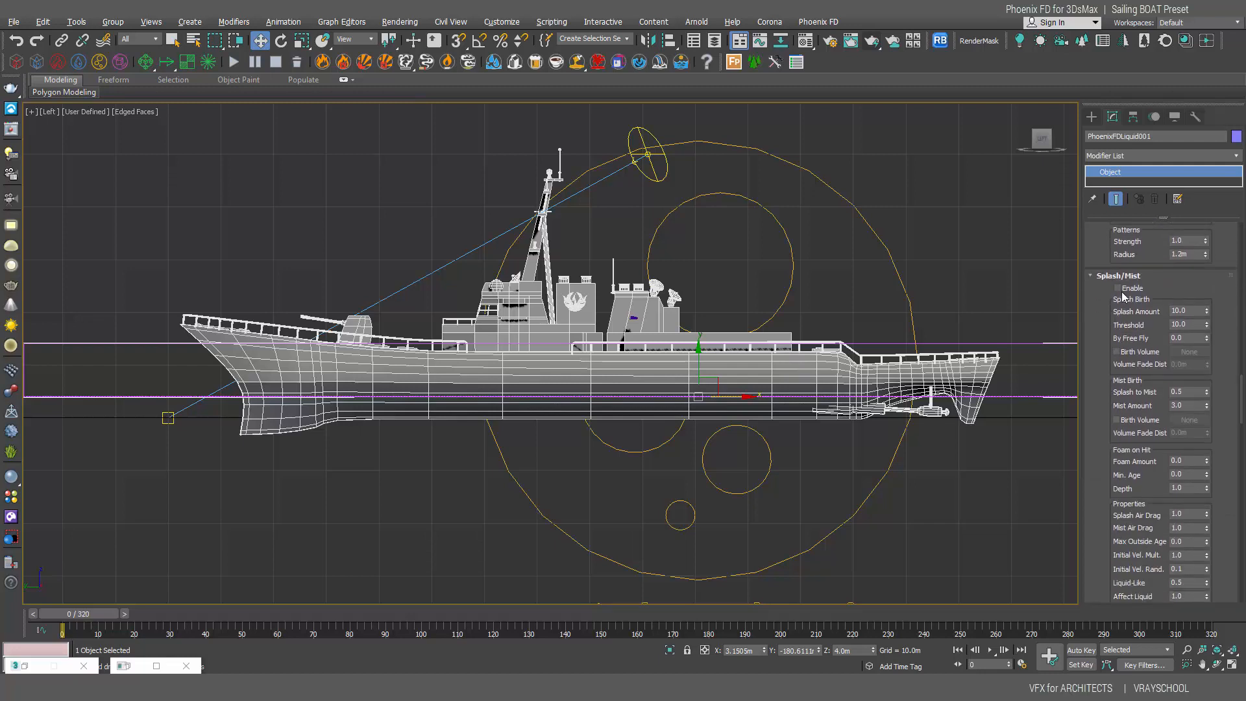
{"action": "left_click", "coordinate": [772, 317]}
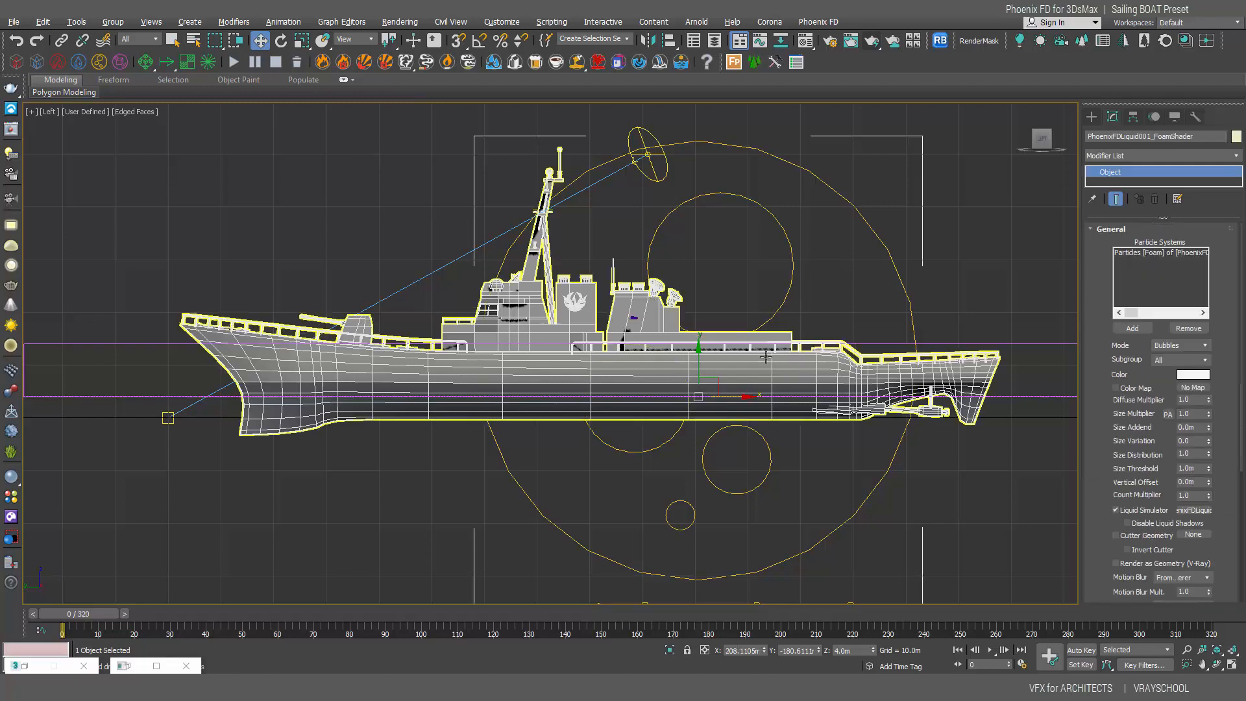
{"action": "left_click_drag", "start_coordinate": [726, 397], "coordinate": [131, 340]}
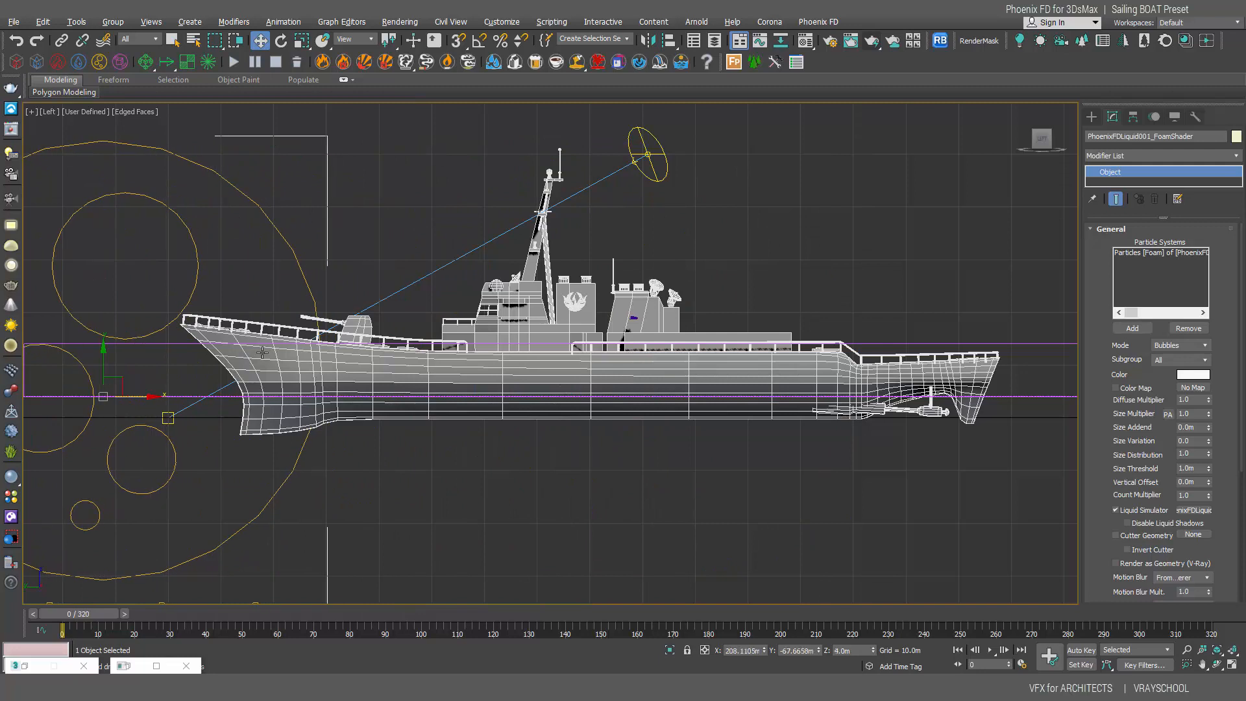
{"action": "left_click", "coordinate": [1009, 340]}
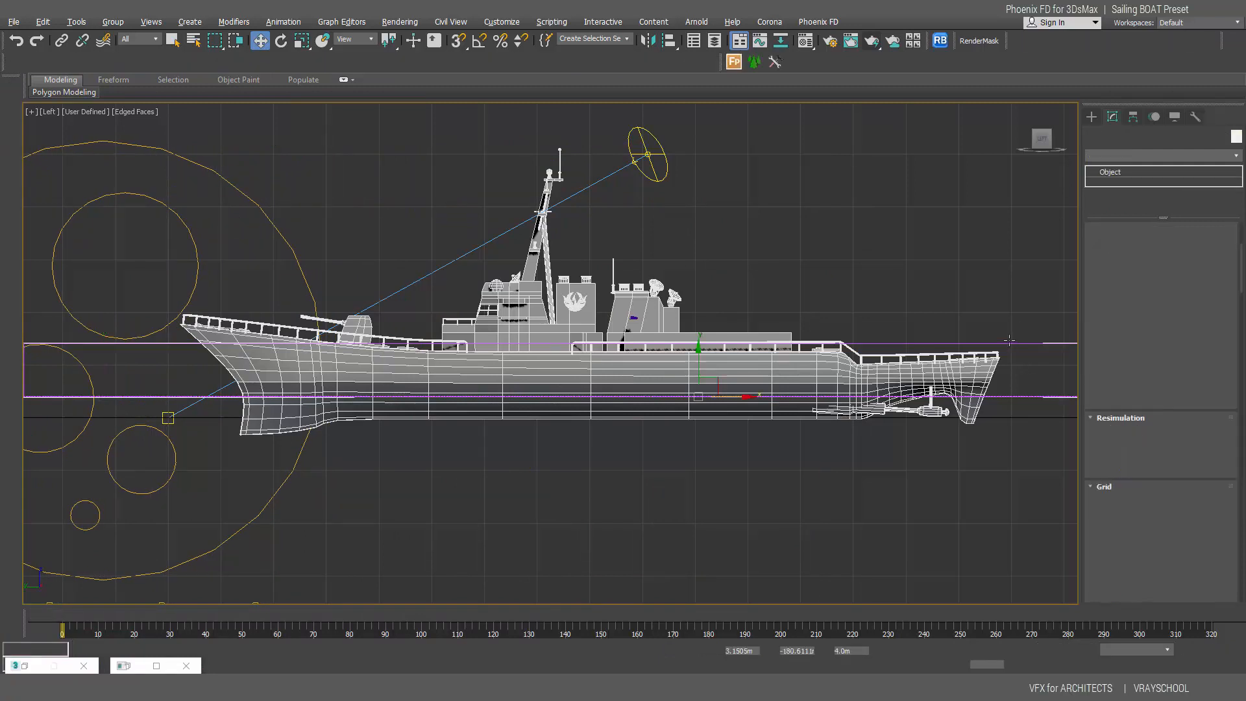
Step: Enable Splash/Mist on the liquid simulator and create a particle shader for the splashes
{"action": "left_click_drag", "start_coordinate": [1241, 241], "coordinate": [1241, 404]}
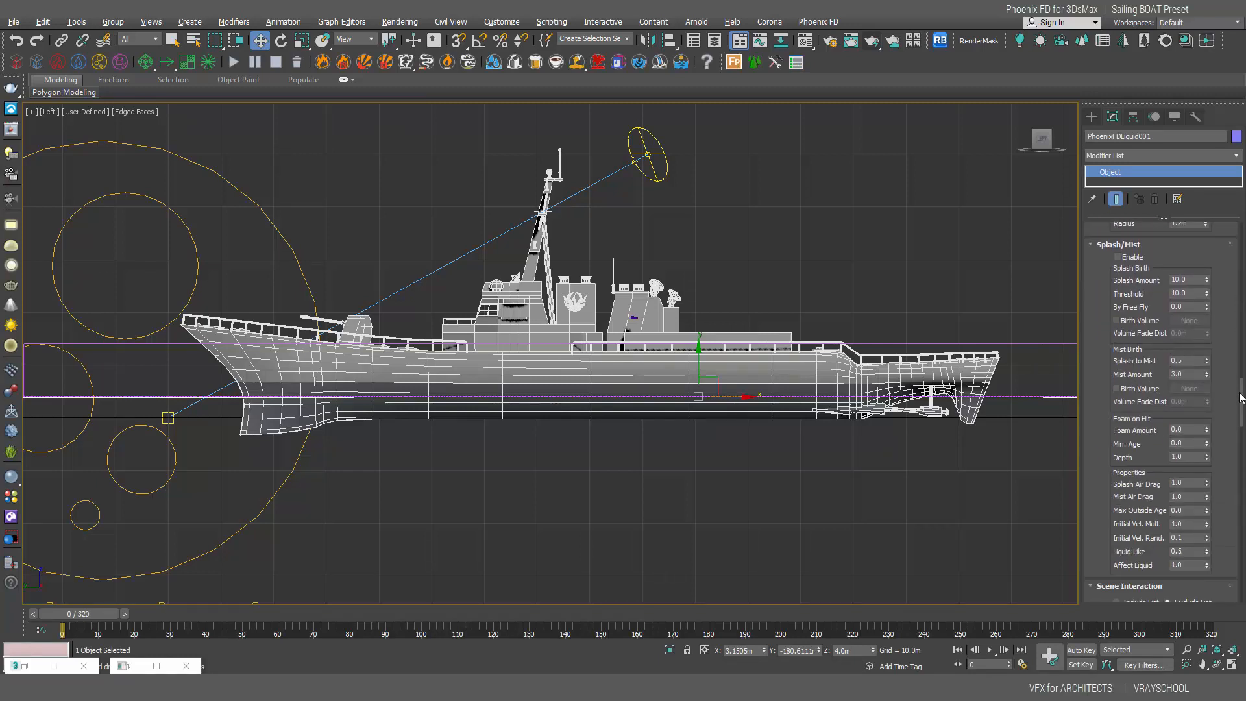
{"action": "left_click", "coordinate": [1117, 256]}
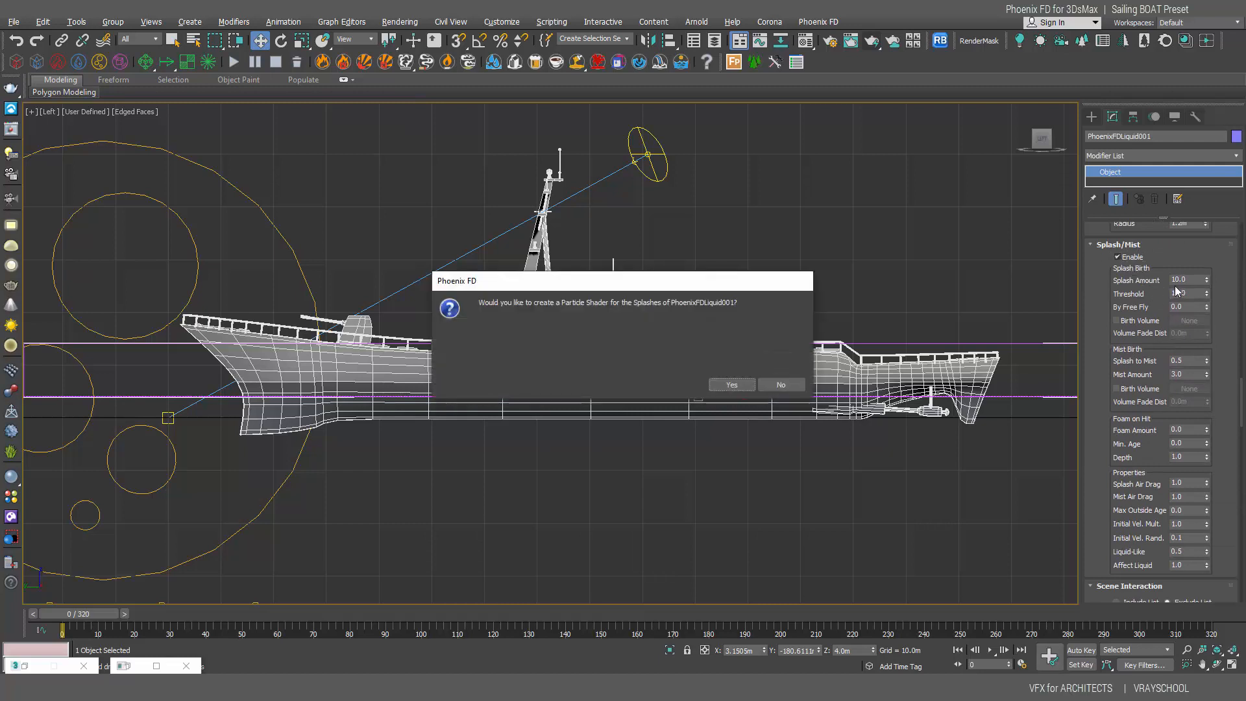
{"action": "left_click", "coordinate": [742, 384]}
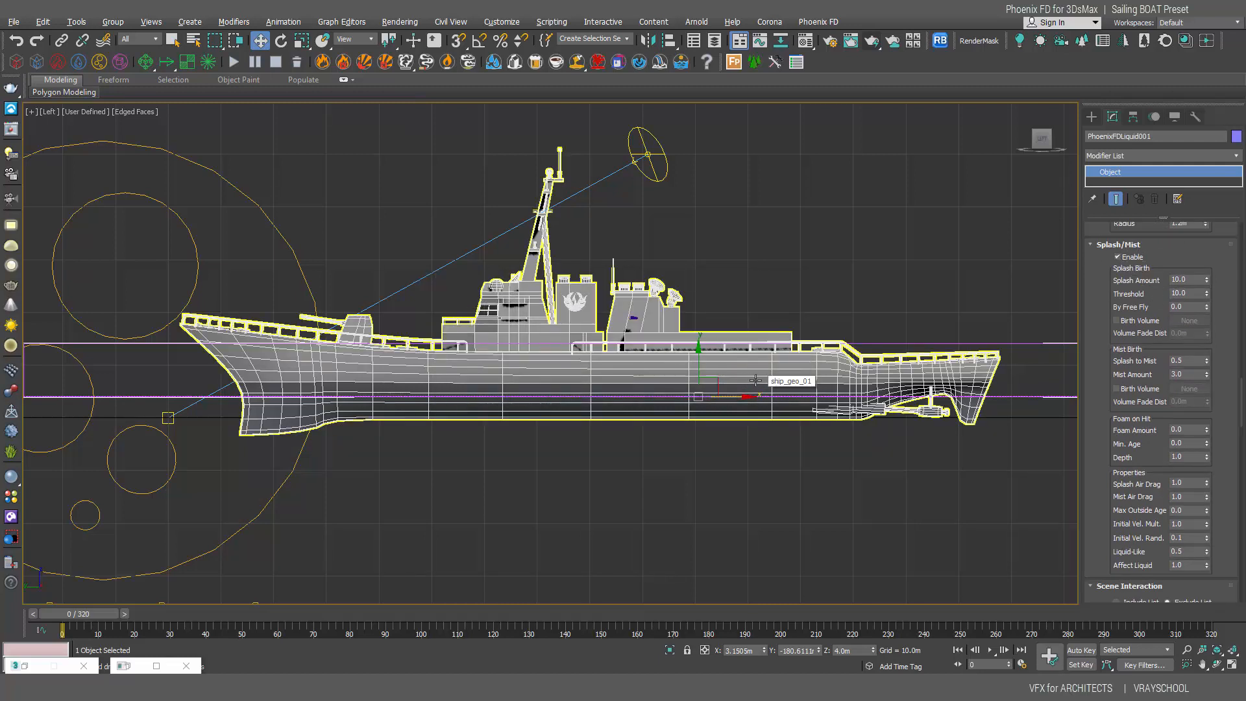
{"action": "scroll", "coordinate": [687, 383], "scroll_direction": "down", "scroll_amount": 6}
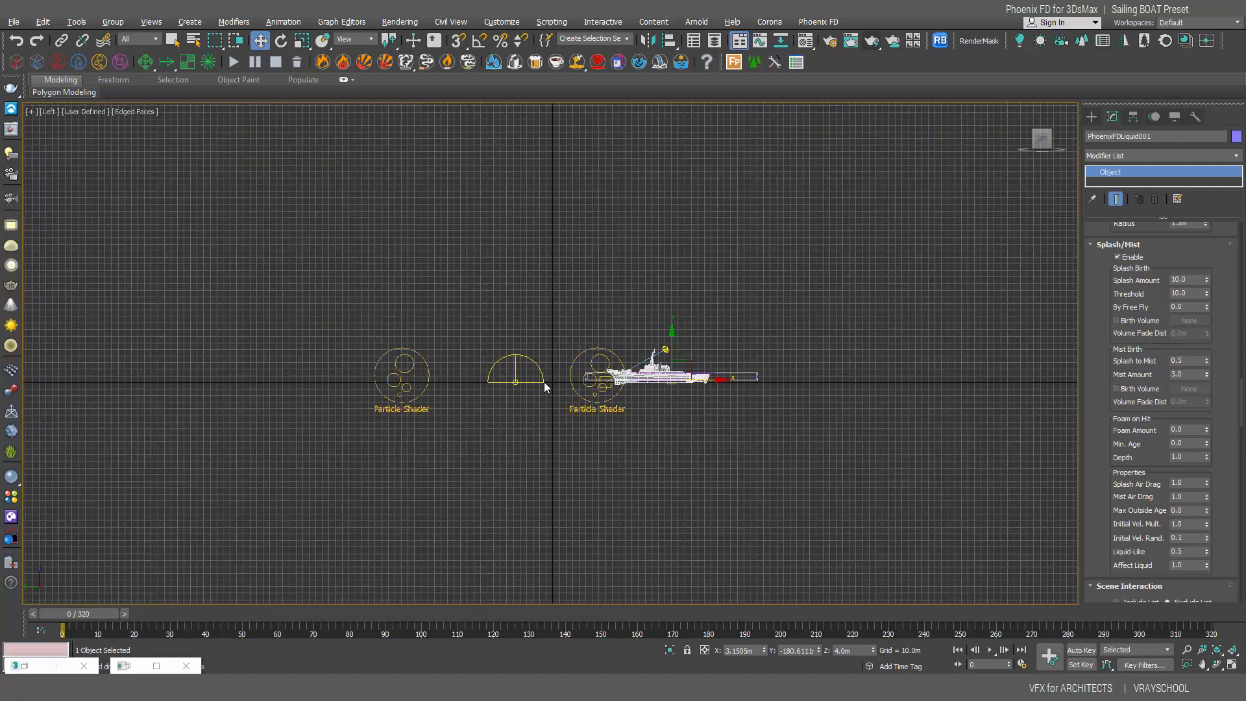
Step: Inspect the splashes and foam particle shaders beside the ship
{"action": "scroll", "coordinate": [506, 383], "scroll_direction": "up", "scroll_amount": 3}
{"action": "left_click", "coordinate": [316, 359]}
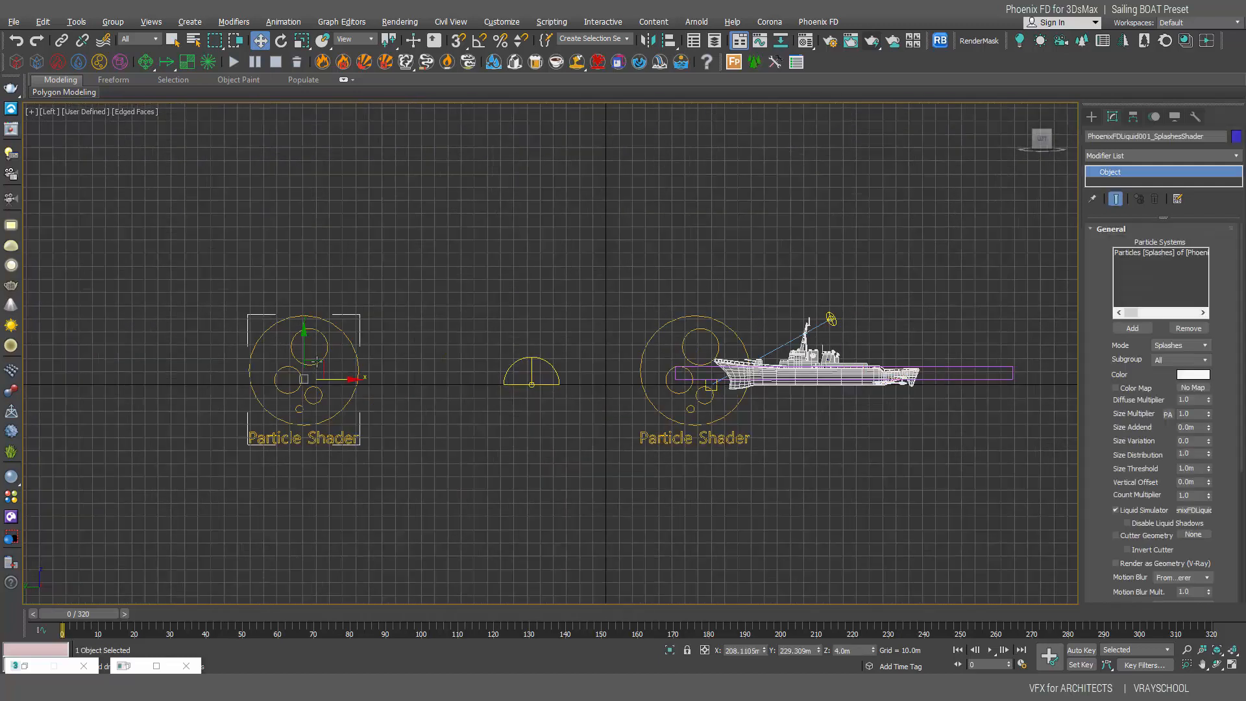
{"action": "left_click", "coordinate": [663, 412]}
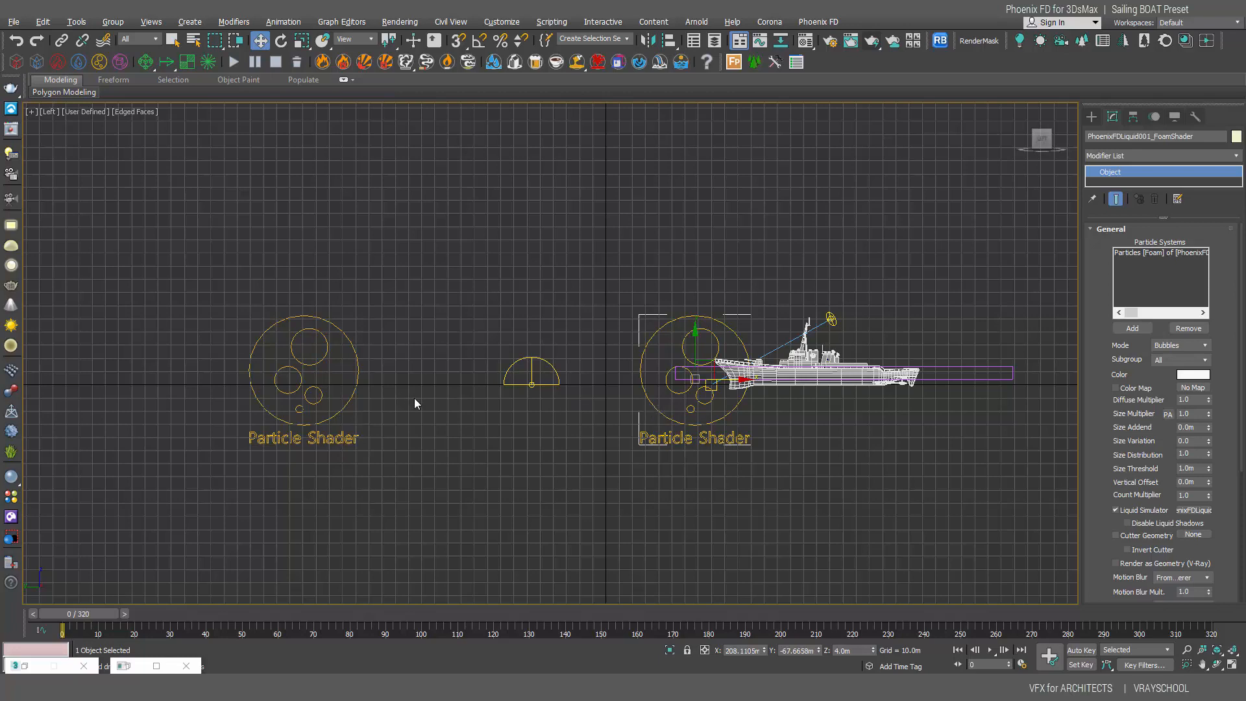
{"action": "scroll", "coordinate": [814, 379], "scroll_direction": "up", "scroll_amount": 4}
{"action": "middle_click_drag", "start_coordinate": [868, 354], "coordinate": [790, 354]}
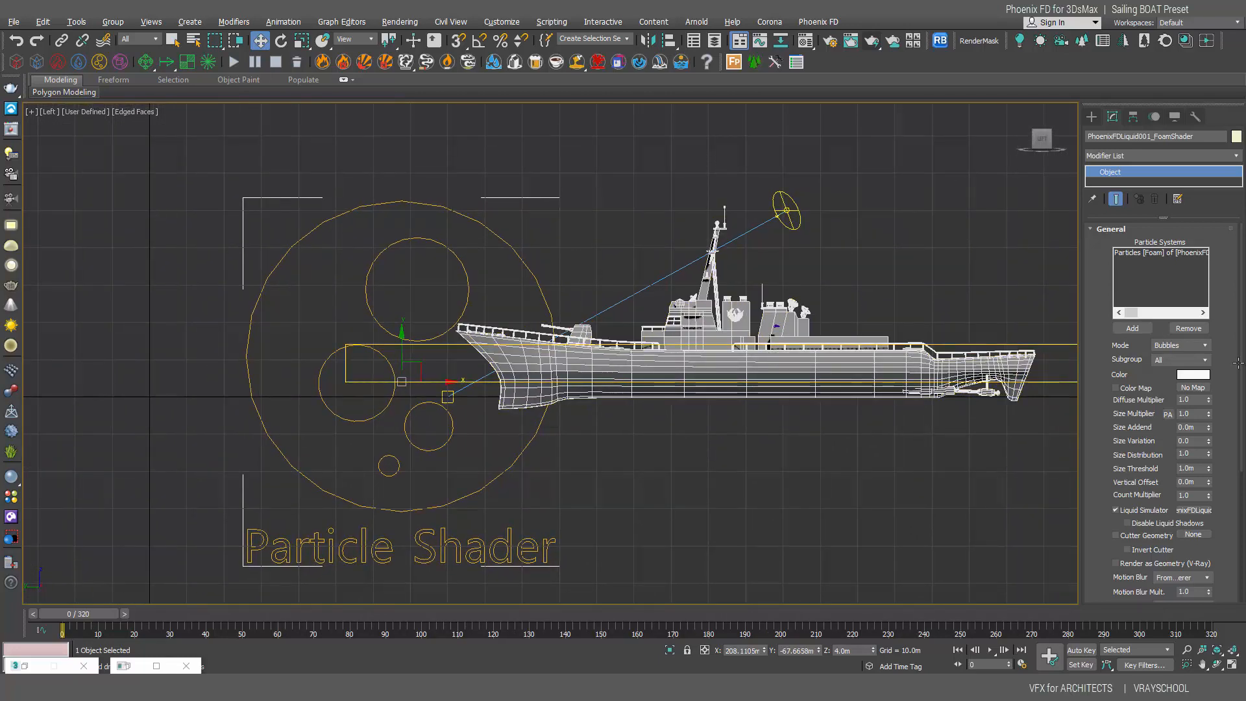
Step: Reselect the liquid simulator and set its Splash Amount to 20 and Splash to Mist to 0
{"action": "left_click", "coordinate": [1040, 344]}
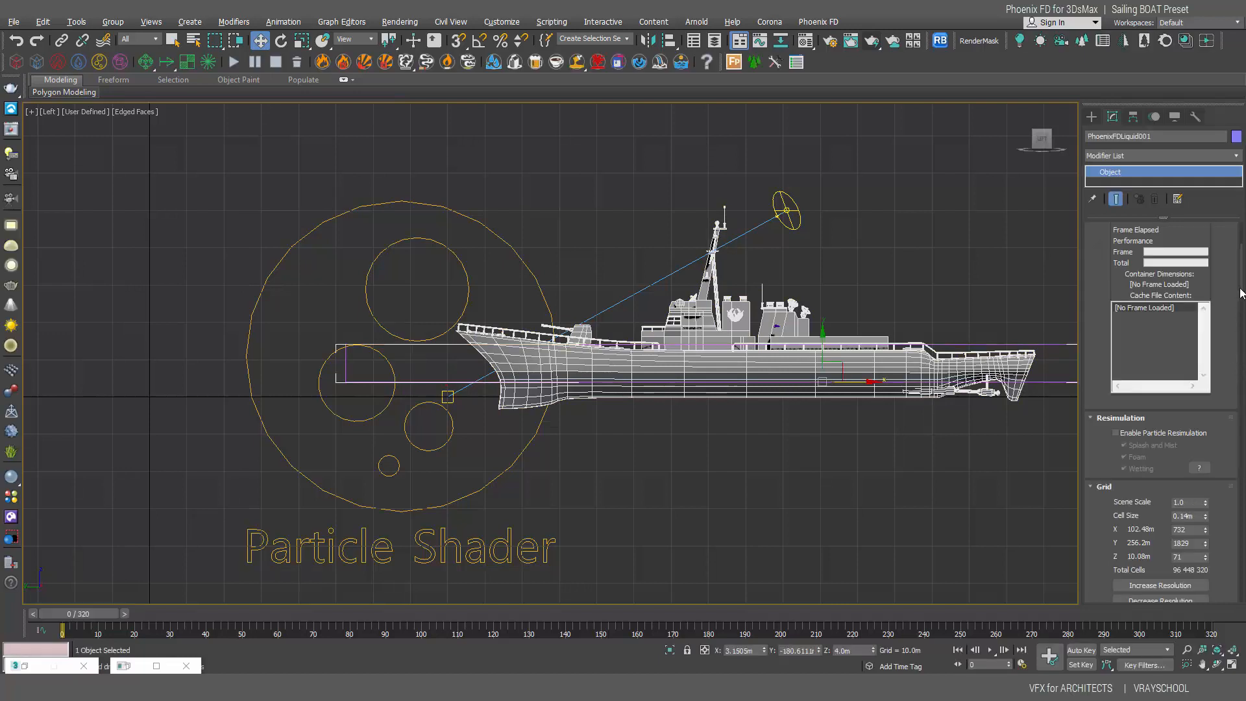
{"action": "left_click", "coordinate": [1238, 374]}
{"action": "left_click_drag", "start_coordinate": [1237, 375], "coordinate": [1231, 419]}
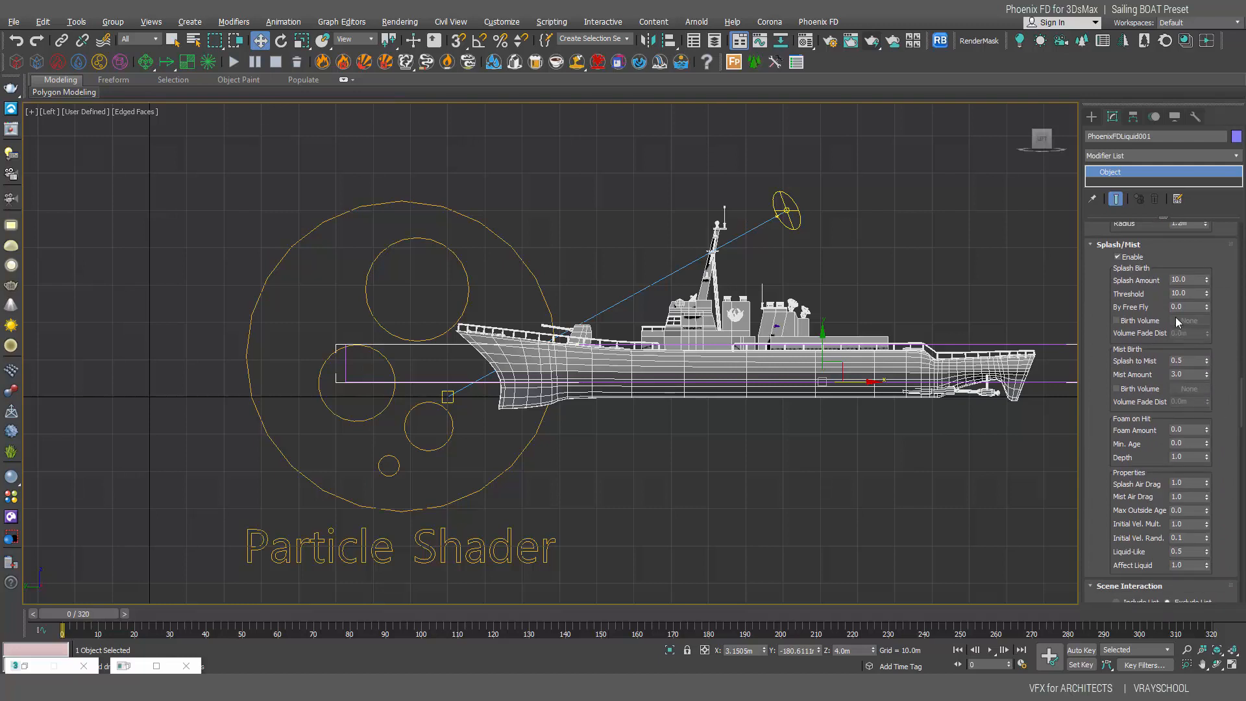
{"action": "double_click", "coordinate": [1187, 280]}
{"action": "type", "text": "20"}
{"action": "key", "text": "Return"}
{"action": "left_click_drag", "start_coordinate": [1193, 361], "coordinate": [1159, 361]}
{"action": "type", "text": "0"}
{"action": "key", "text": "Return"}
Step: Set the Foam on Hit values to a Foam Amount of 4 and a Depth of 4
{"action": "double_click", "coordinate": [1193, 429]}
{"action": "type", "text": "4"}
{"action": "key", "text": "Return"}
{"action": "double_click", "coordinate": [1175, 457]}
{"action": "type", "text": "4"}
{"action": "key", "text": "Return"}
Step: Set the splash properties to Splash Air Drag 5, Max Outside Age 4 and Liquid-Like 1
{"action": "left_click_drag", "start_coordinate": [1179, 487], "coordinate": [1179, 481]}
{"action": "double_click", "coordinate": [1179, 480]}
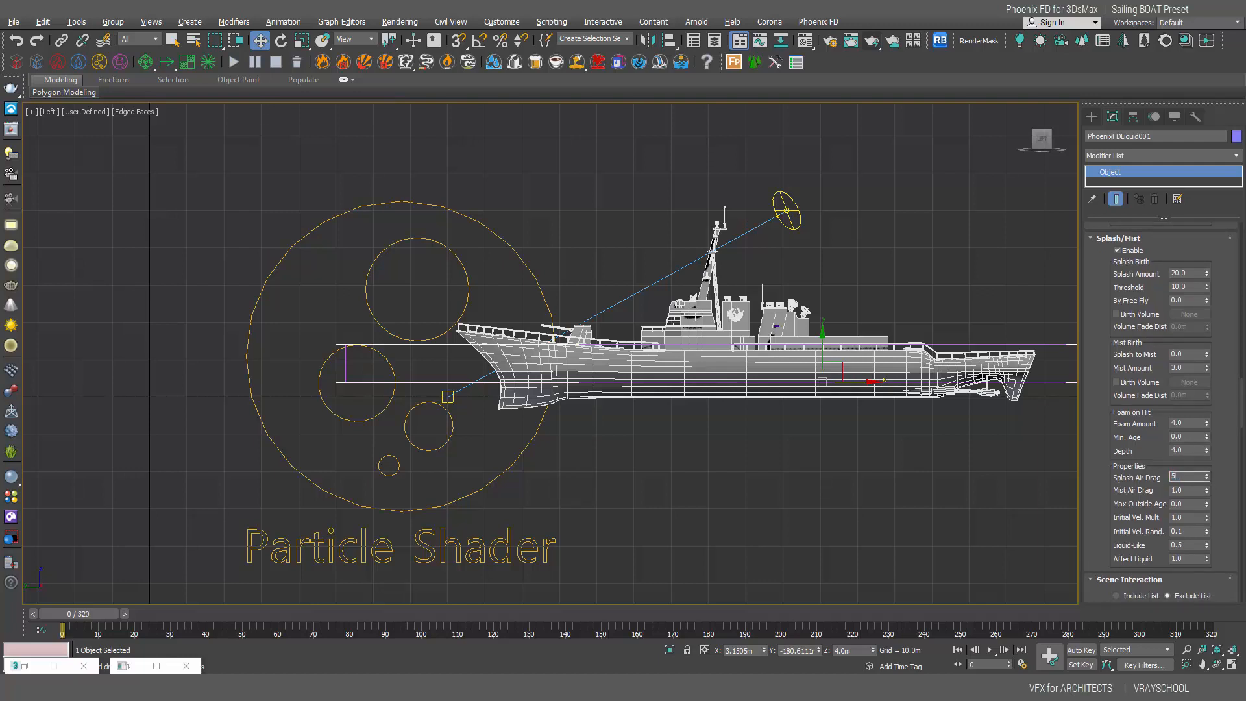
{"action": "key", "text": "Return"}
{"action": "left_click", "coordinate": [1180, 504]}
{"action": "type", "text": "4"}
{"action": "double_click", "coordinate": [1184, 518]}
{"action": "double_click", "coordinate": [1196, 532]}
{"action": "double_click", "coordinate": [1185, 544]}
{"action": "type", "text": "1"}
Step: Review the liquid simulator's Output, Input and Preview settings
{"action": "left_click_drag", "start_coordinate": [1243, 385], "coordinate": [1243, 439]}
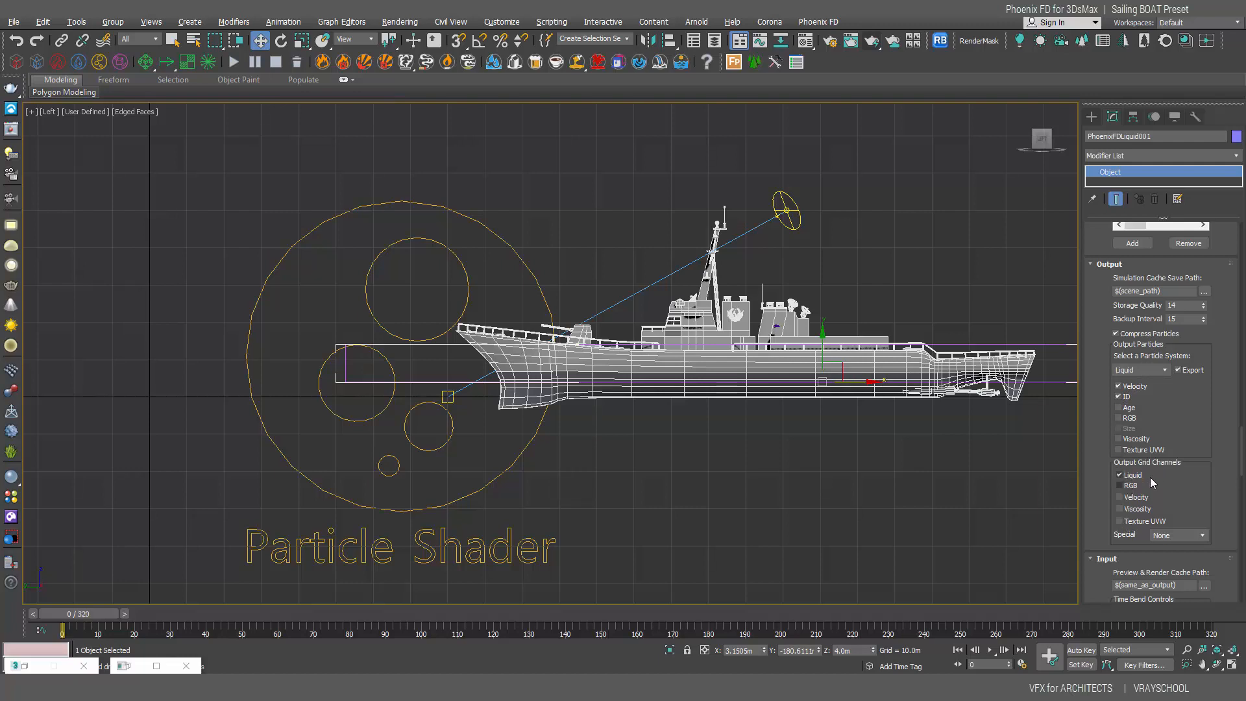
{"action": "left_click_drag", "start_coordinate": [1197, 447], "coordinate": [1192, 255]}
{"action": "scroll", "coordinate": [1180, 292], "scroll_direction": "down", "scroll_amount": 3}
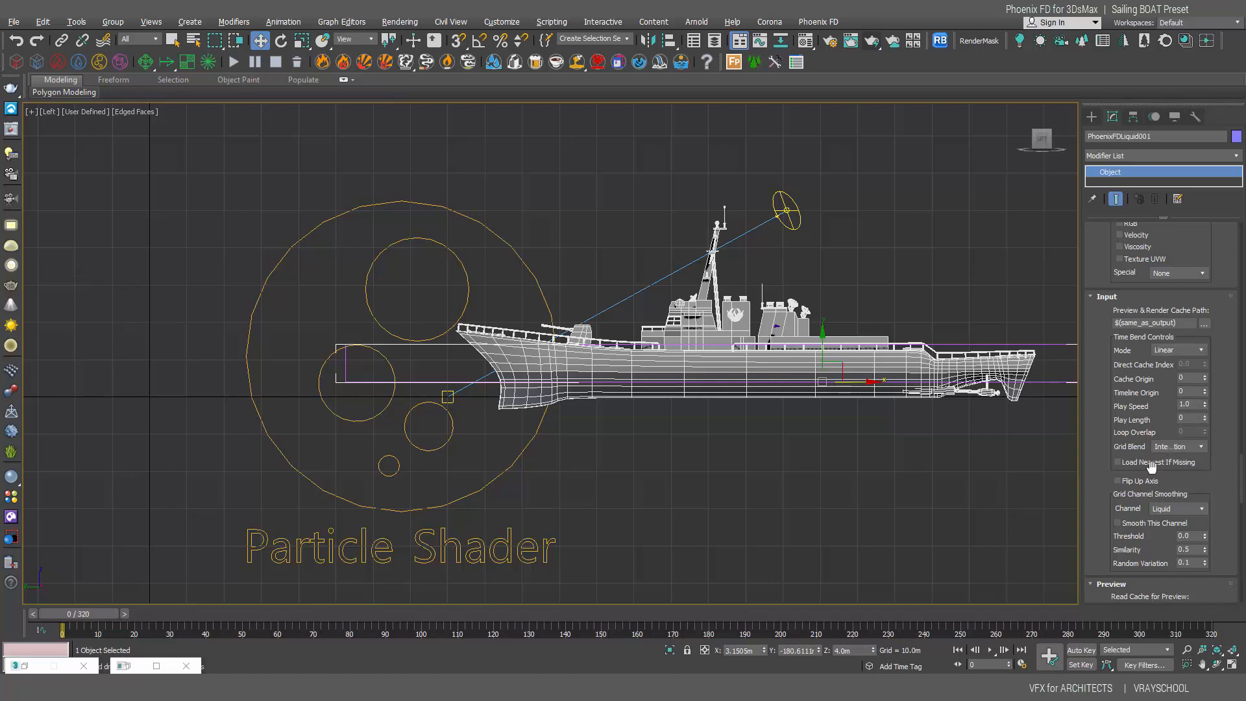
{"action": "left_click_drag", "start_coordinate": [1241, 500], "coordinate": [1241, 536]}
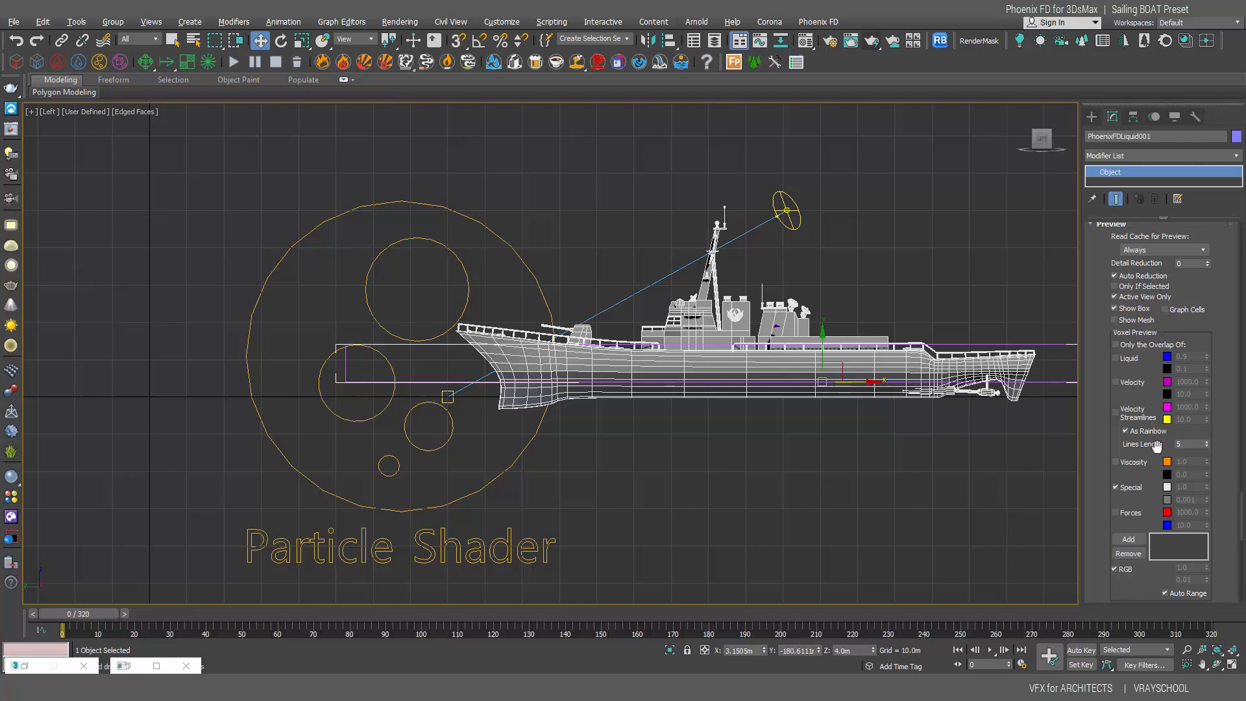
{"action": "double_click", "coordinate": [1187, 264]}
{"action": "mouse_move", "coordinate": [1240, 518]}
{"action": "left_mouse_down"}
{"action": "mouse_move", "coordinate": [1226, 511]}
{"action": "mouse_move", "coordinate": [1220, 369]}
{"action": "left_mouse_up"}
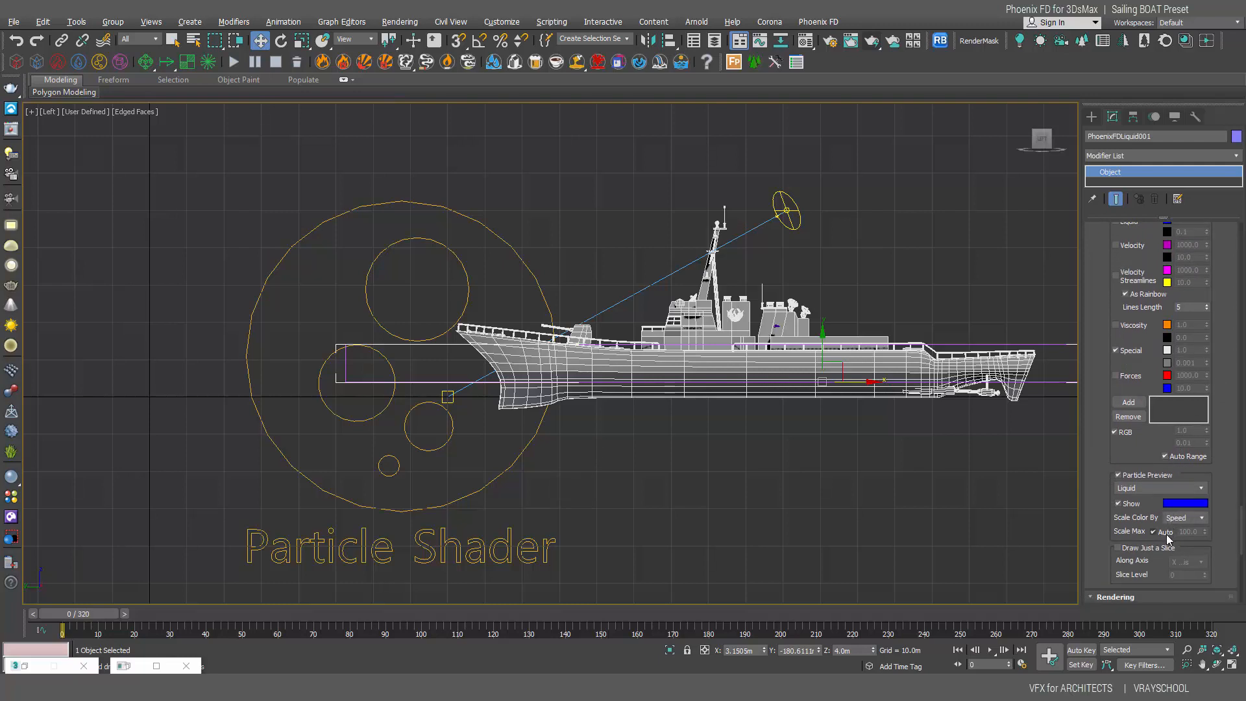
{"action": "left_click_drag", "start_coordinate": [1189, 577], "coordinate": [1179, 272]}
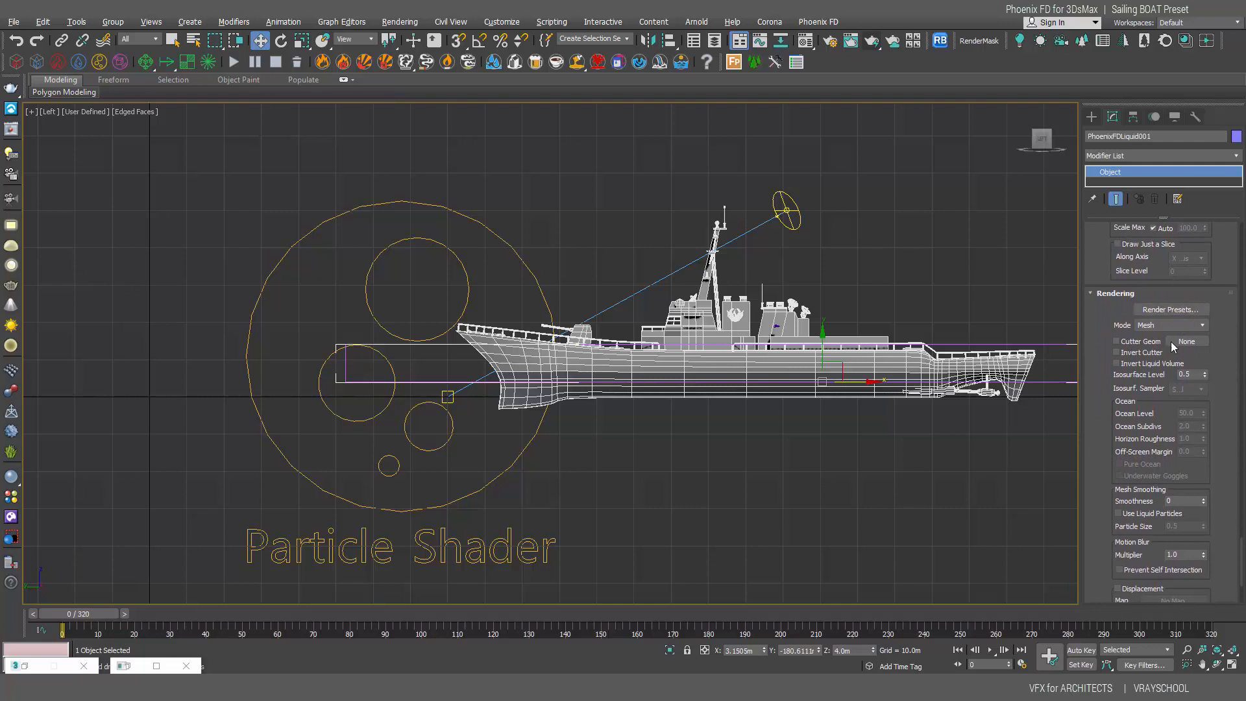
Step: Set the simulator's rendering mode to Ocean Mesh and accept enabling static default geometry
{"action": "scroll", "coordinate": [1224, 411], "scroll_direction": "down", "scroll_amount": 1}
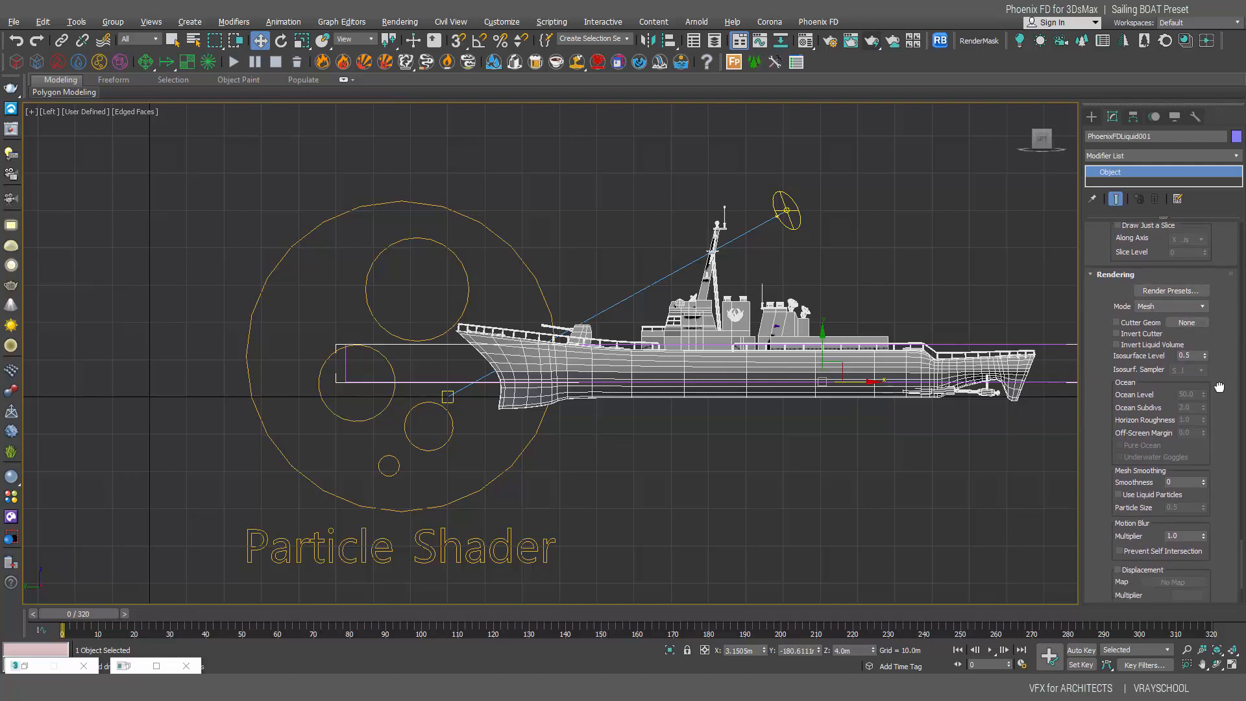
{"action": "left_click", "coordinate": [1171, 299]}
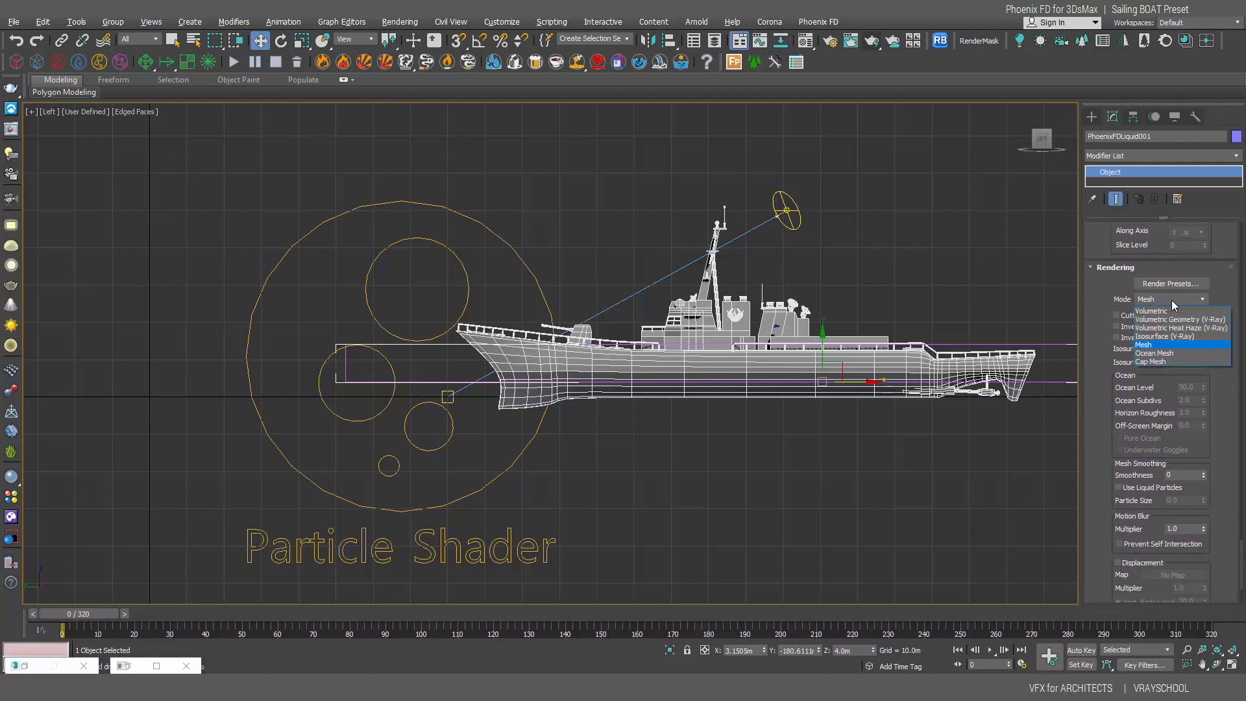
{"action": "left_click", "coordinate": [1157, 354]}
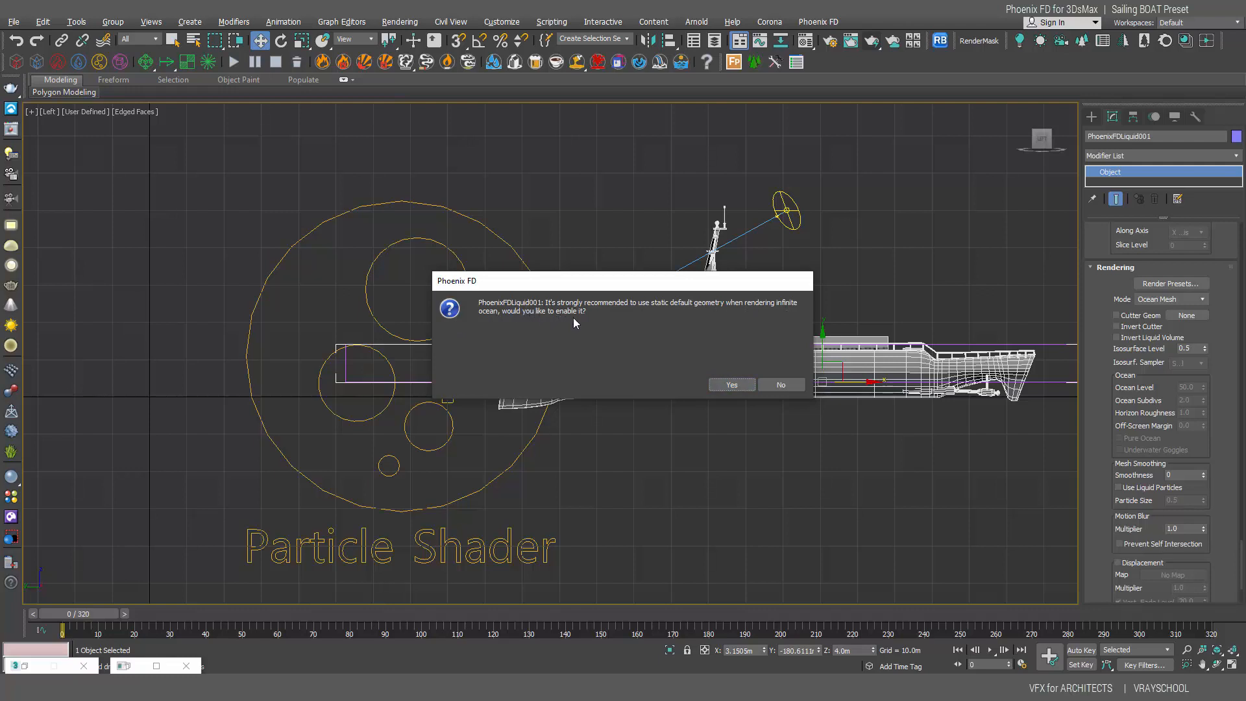
{"action": "left_click", "coordinate": [732, 385]}
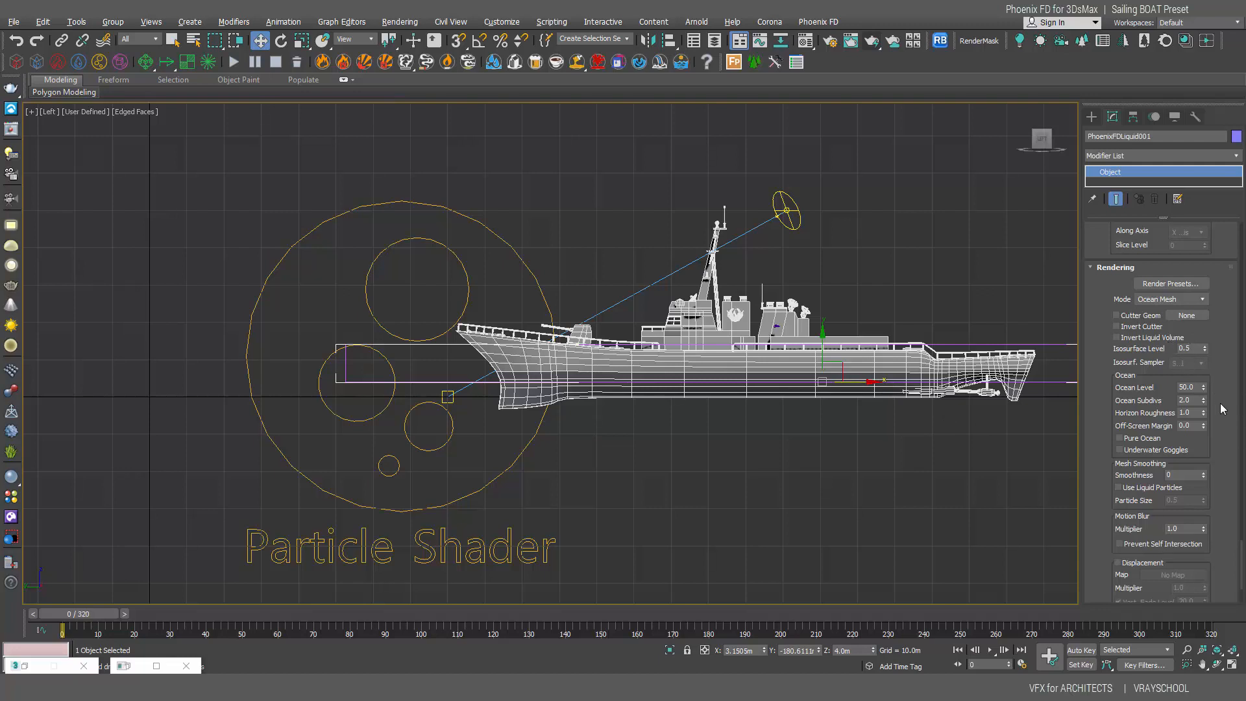
Step: Set the rendered ocean's Ocean Level to 25
{"action": "left_click_drag", "start_coordinate": [1220, 404], "coordinate": [1145, 358]}
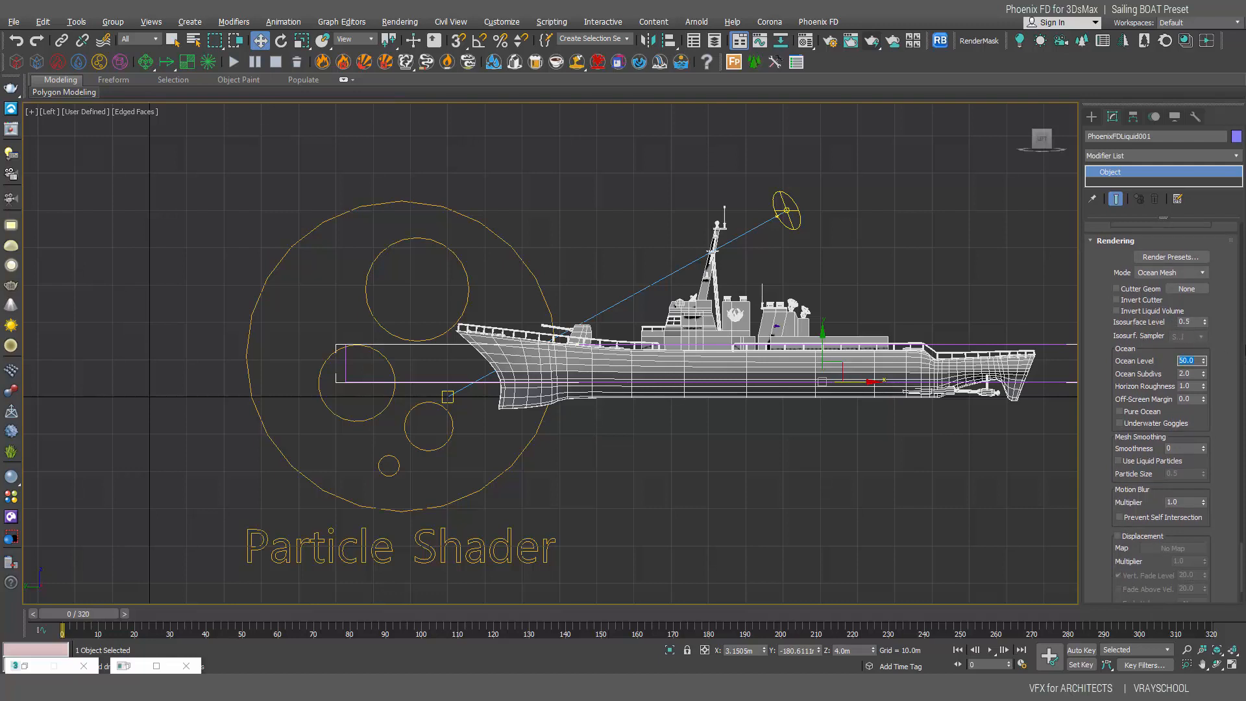
{"action": "type", "text": "25"}
{"action": "key", "text": "Return"}
{"action": "left_click", "coordinate": [1203, 421]}
Step: Enable Displacement for the rendered ocean mesh and assign a PhoenixFDOceanTex map to it
{"action": "left_click_drag", "start_coordinate": [1239, 556], "coordinate": [1242, 566]}
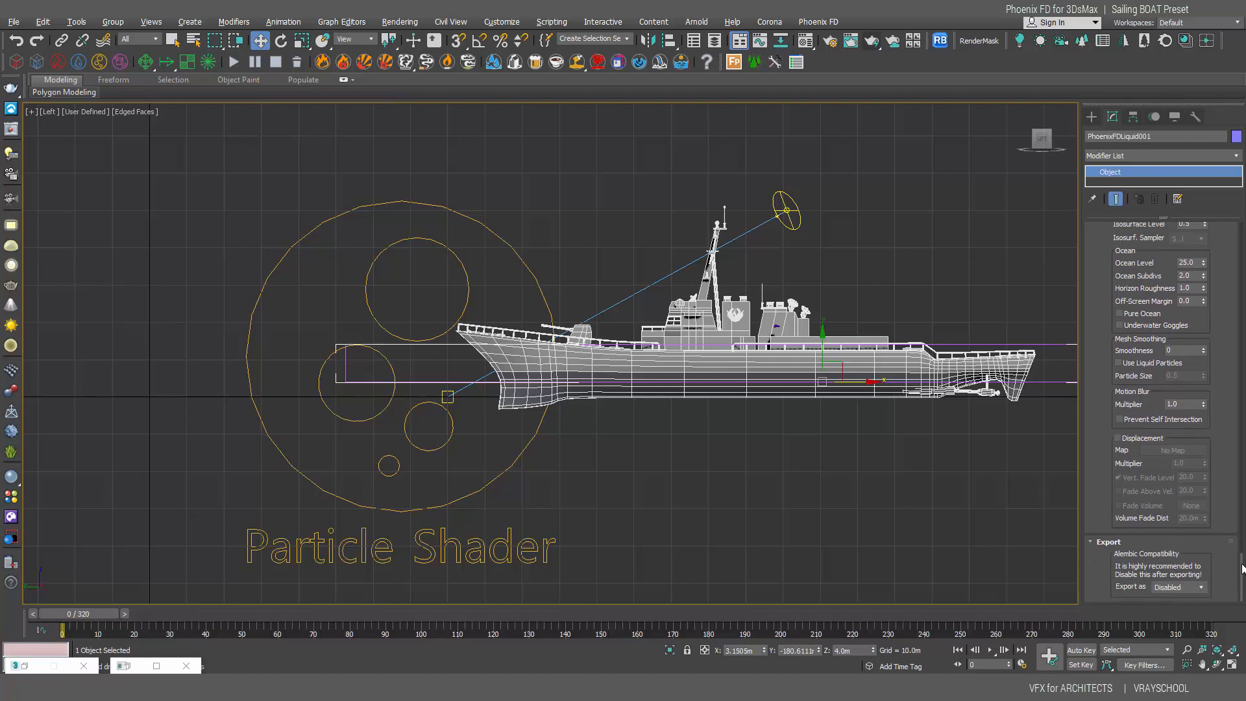
{"action": "left_click", "coordinate": [1117, 439]}
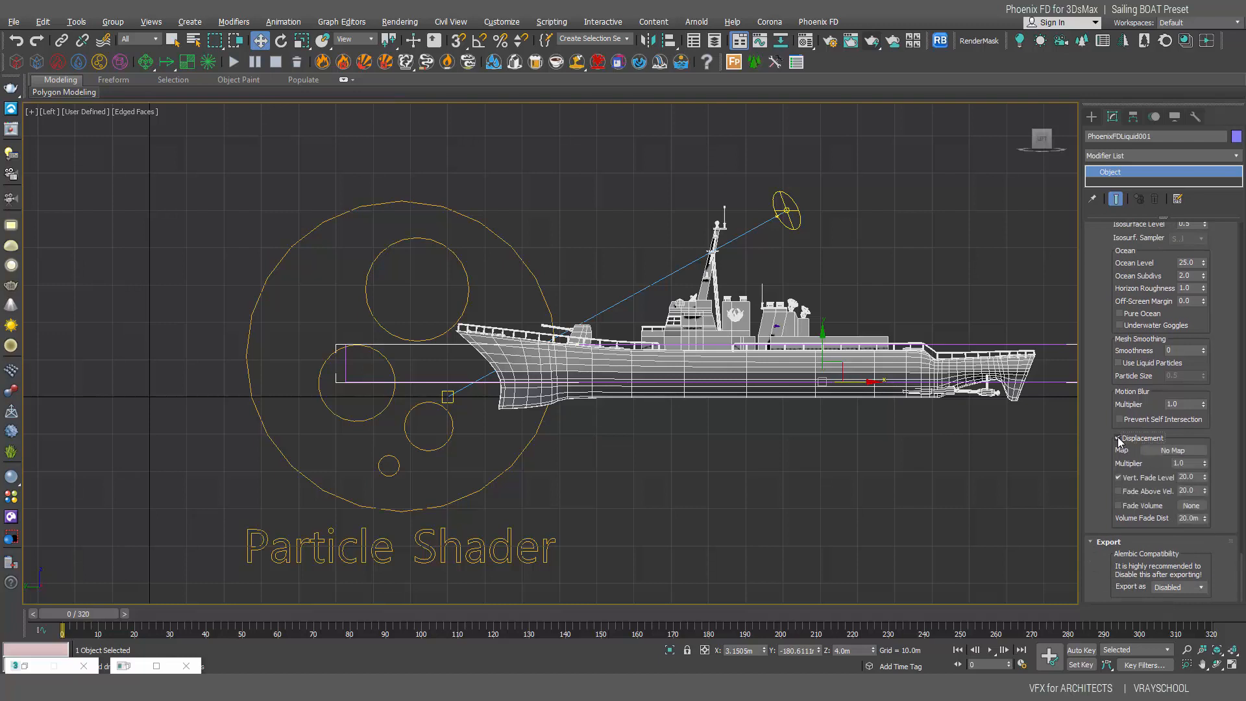
{"action": "left_click", "coordinate": [1178, 450]}
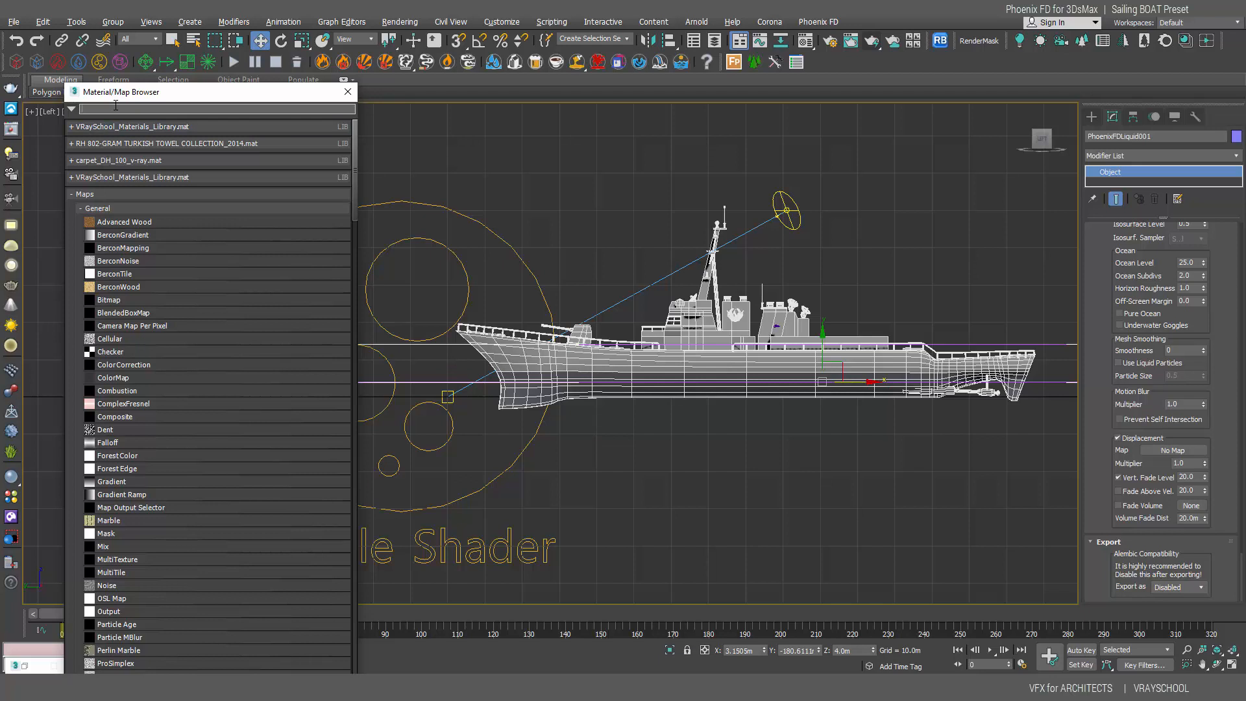
{"action": "type", "text": "pho"}
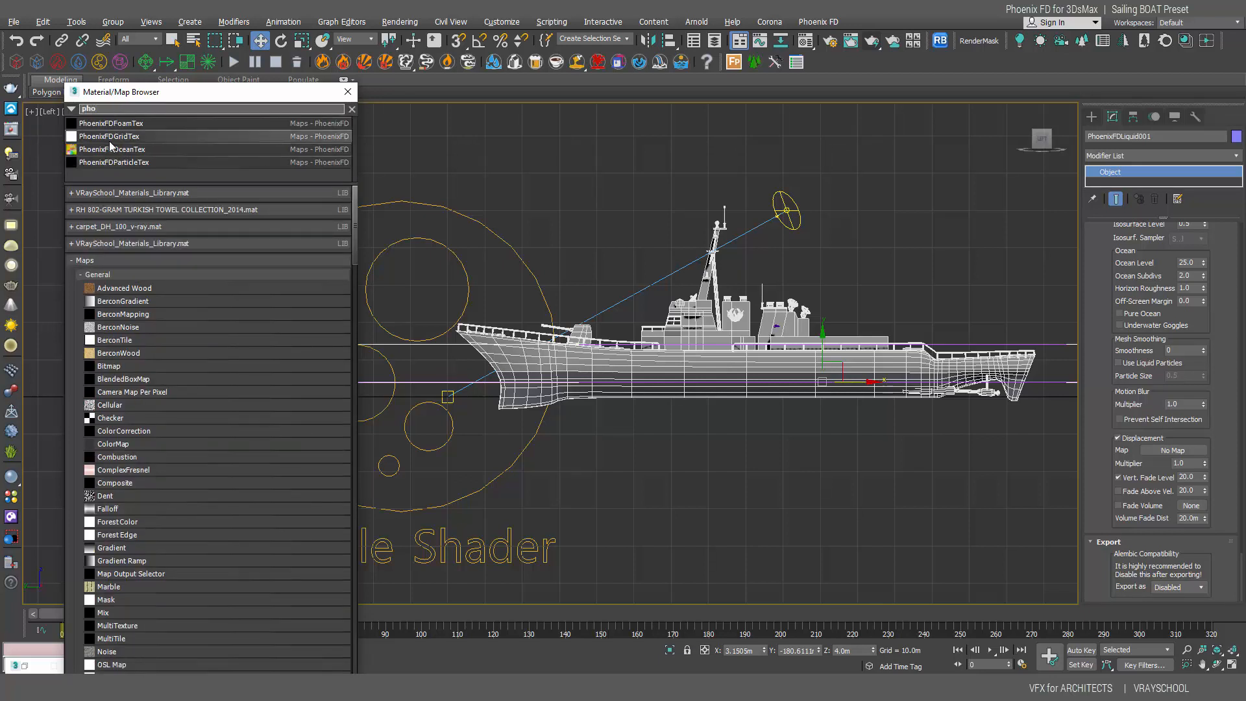
{"action": "left_click", "coordinate": [152, 148]}
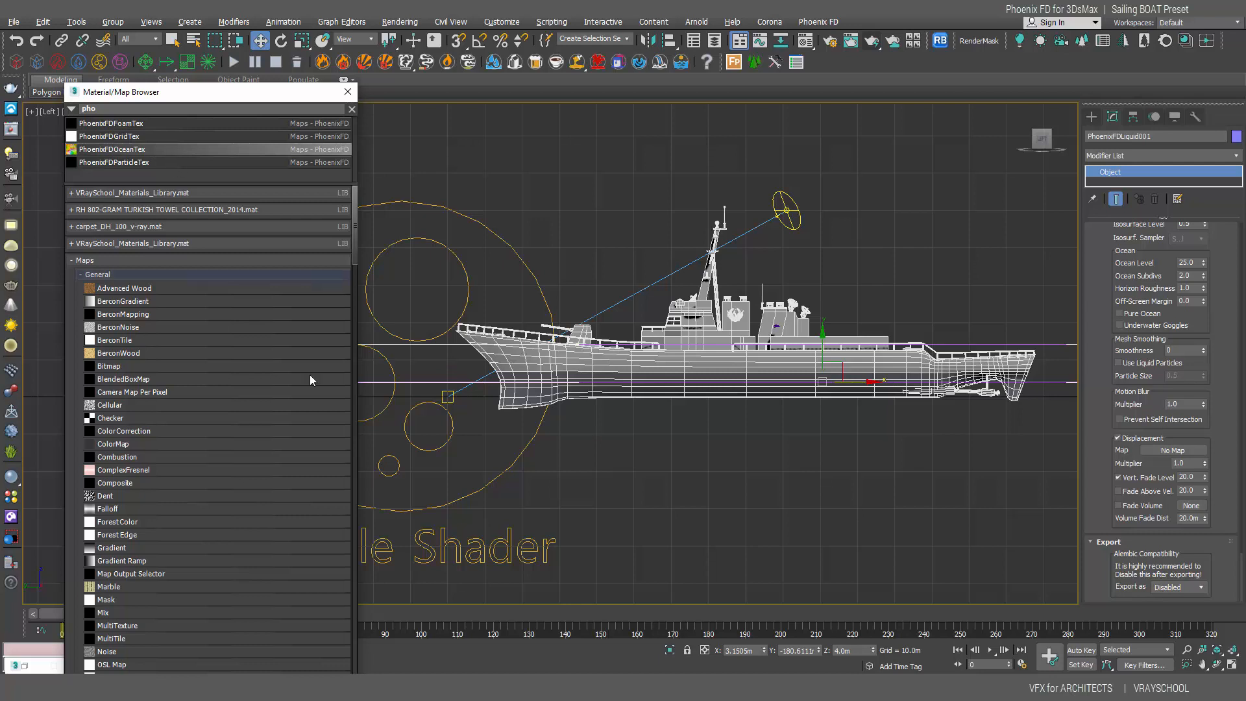
{"action": "left_click_drag", "start_coordinate": [203, 97], "coordinate": [207, 41]}
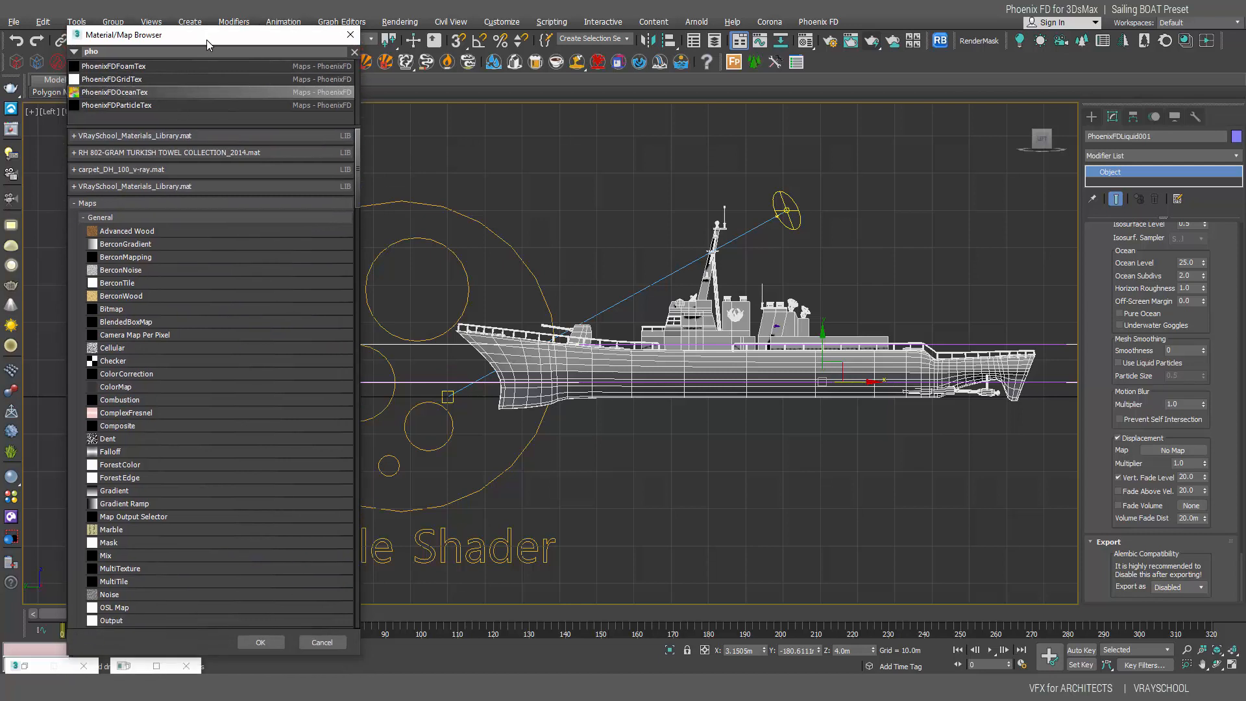
{"action": "left_click", "coordinate": [261, 642]}
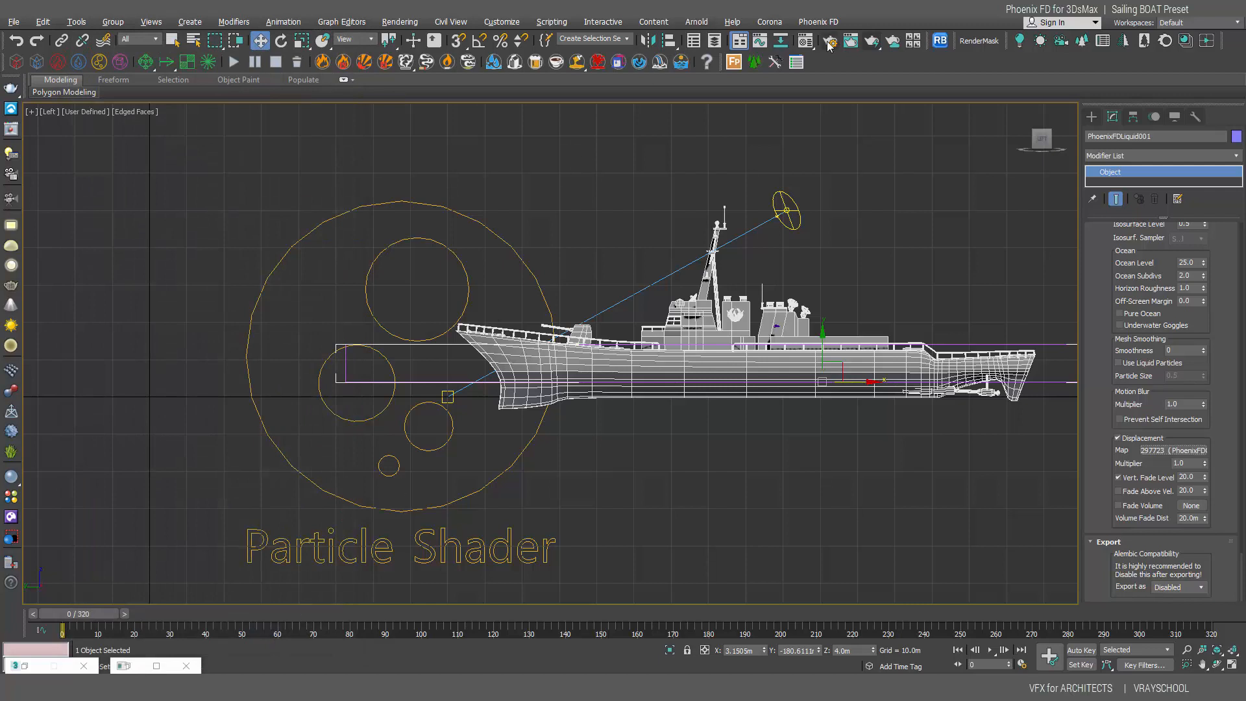
Step: Place the displacement's ocean texture in an empty Material Editor slot as an instance
{"action": "left_click", "coordinate": [805, 41]}
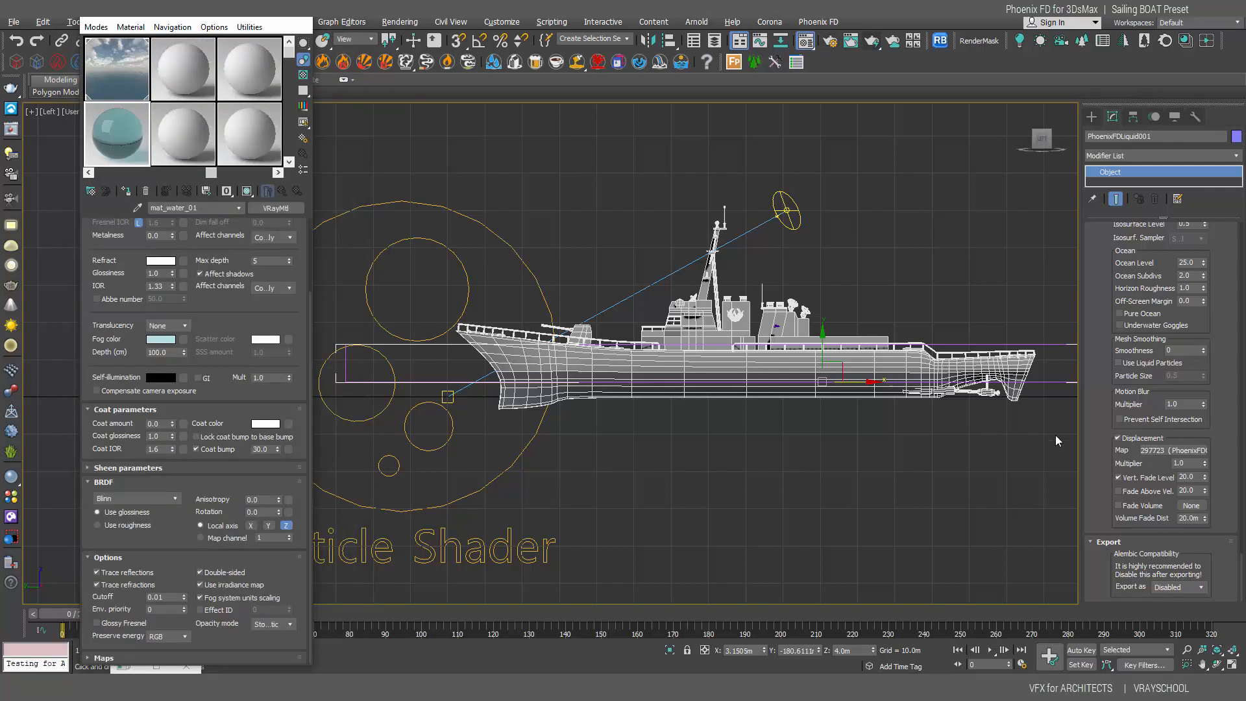
{"action": "left_click_drag", "start_coordinate": [1166, 450], "coordinate": [184, 339]}
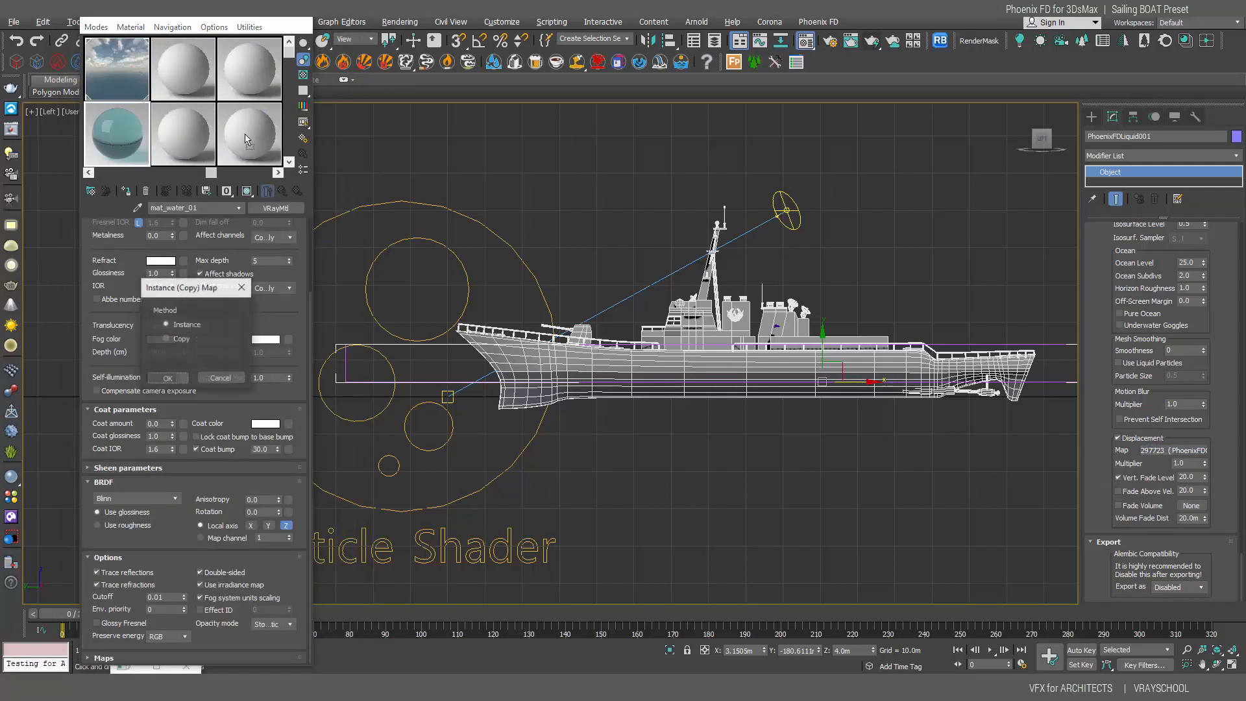
{"action": "left_click", "coordinate": [166, 379]}
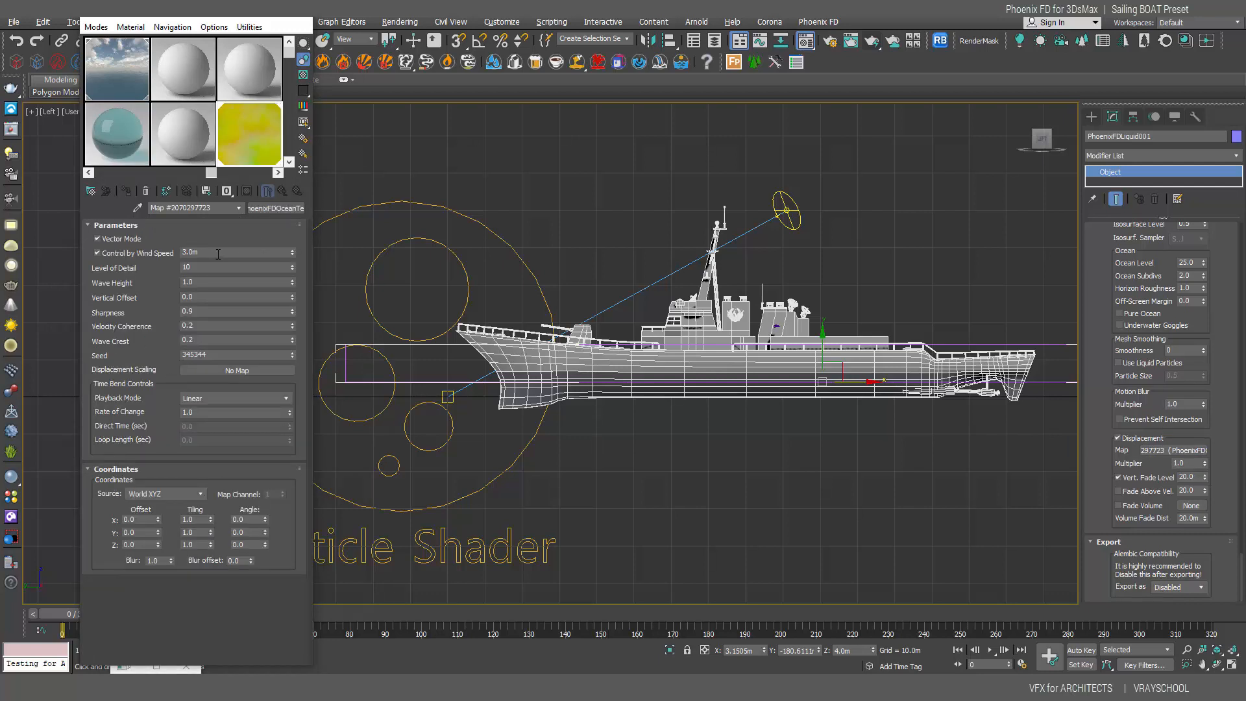
Step: Set the ocean texture's wind speed to 5 m, Sharpness to 1.0 and Velocity Coherence to 0
{"action": "left_click", "coordinate": [218, 254]}
{"action": "type", "text": "5"}
{"action": "key", "text": "Return"}
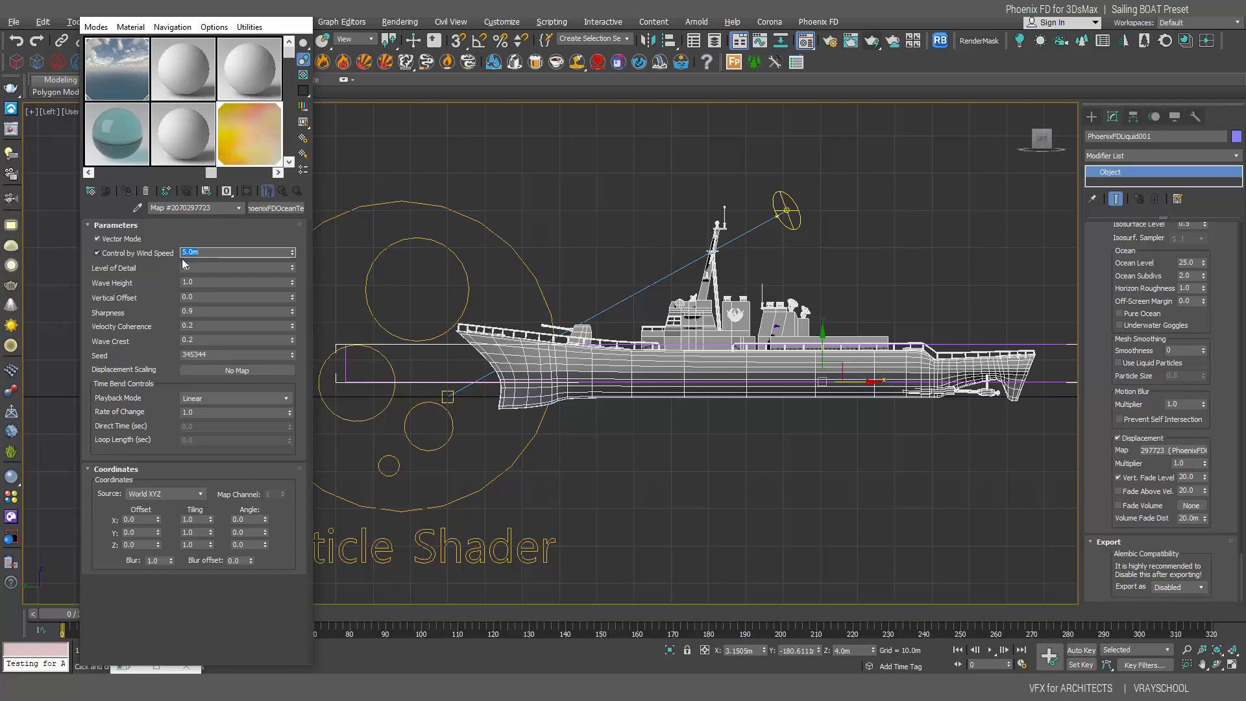
{"action": "left_click", "coordinate": [196, 311]}
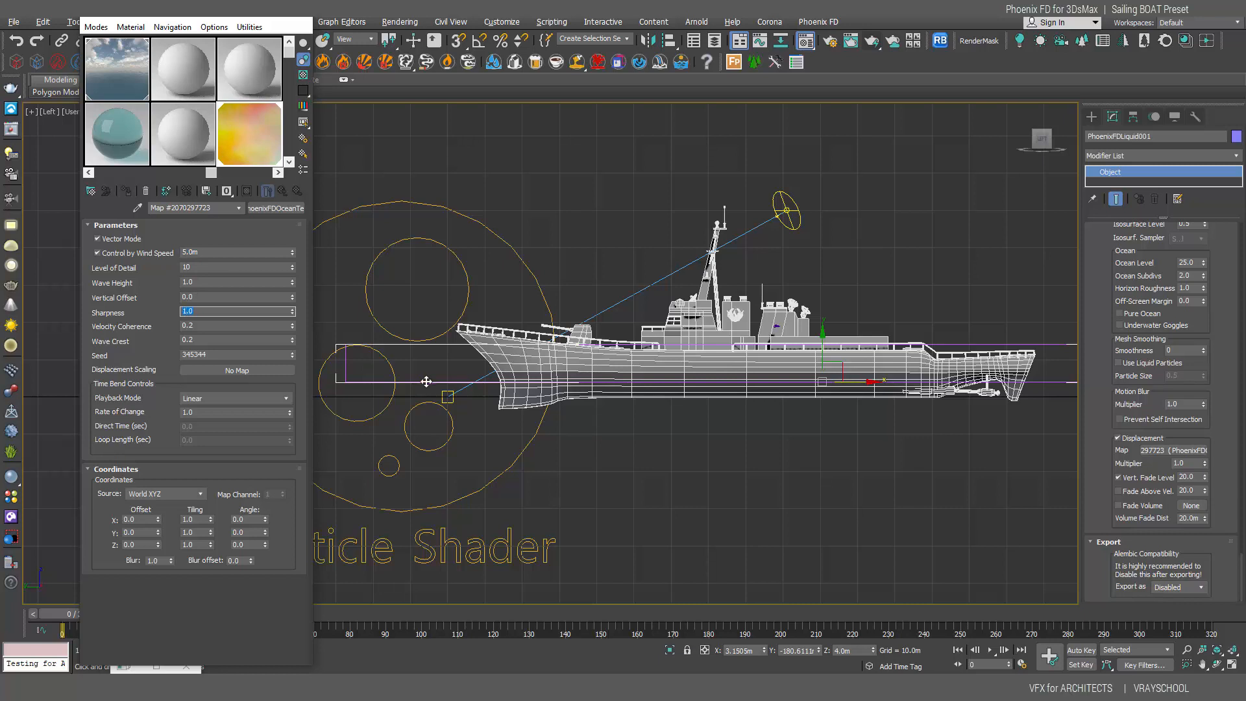
{"action": "left_click", "coordinate": [199, 327]}
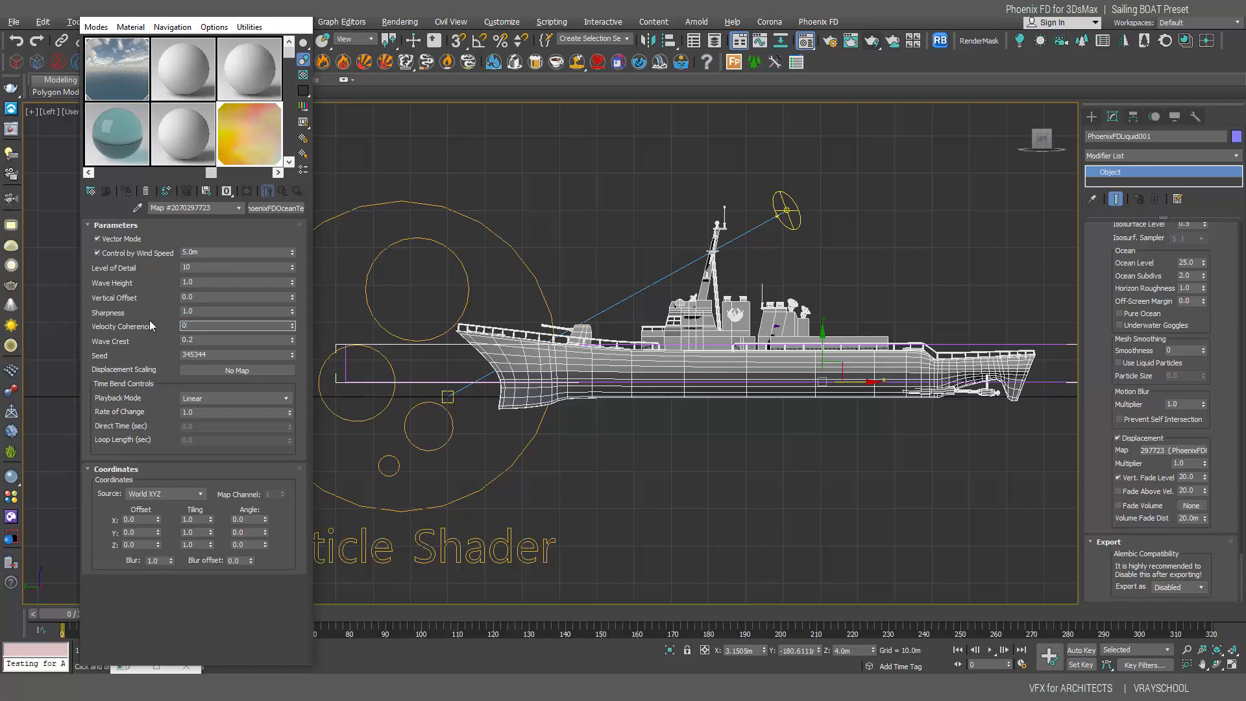
{"action": "key", "text": "Return"}
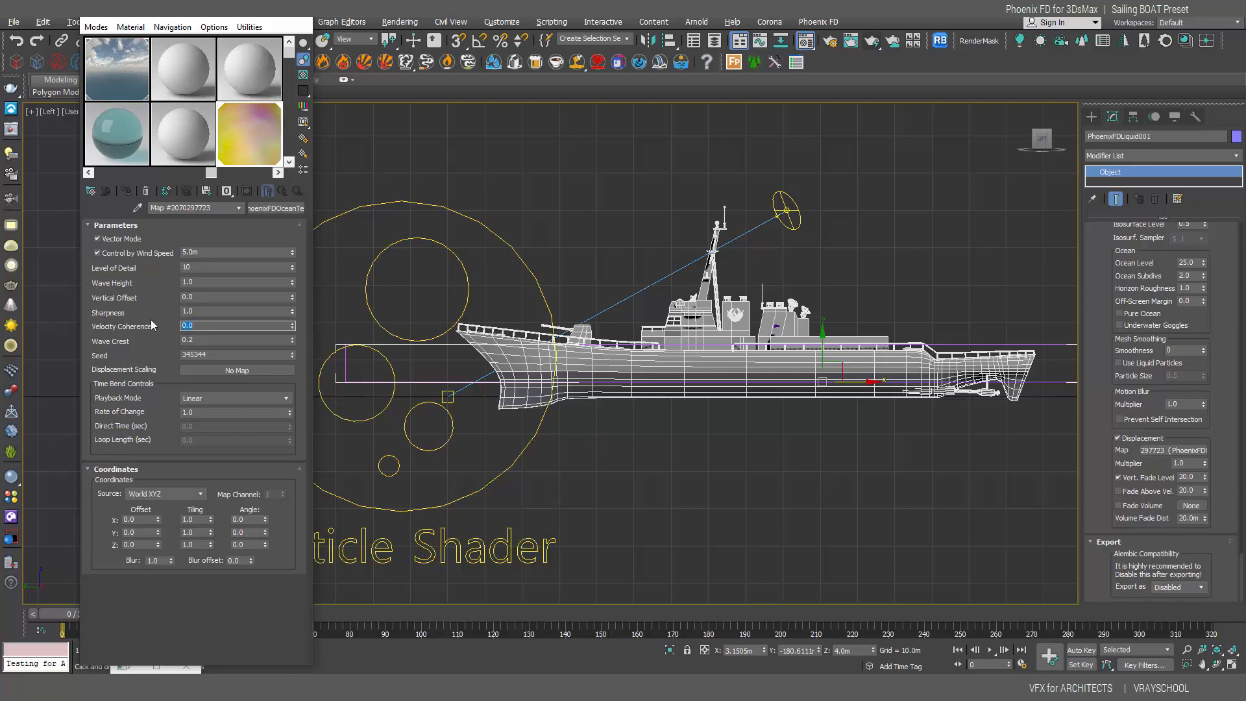
Step: Set the ocean texture's Wave Crest to 0 and its Z angle to 60
{"action": "left_click", "coordinate": [203, 341]}
{"action": "type", "text": "0"}
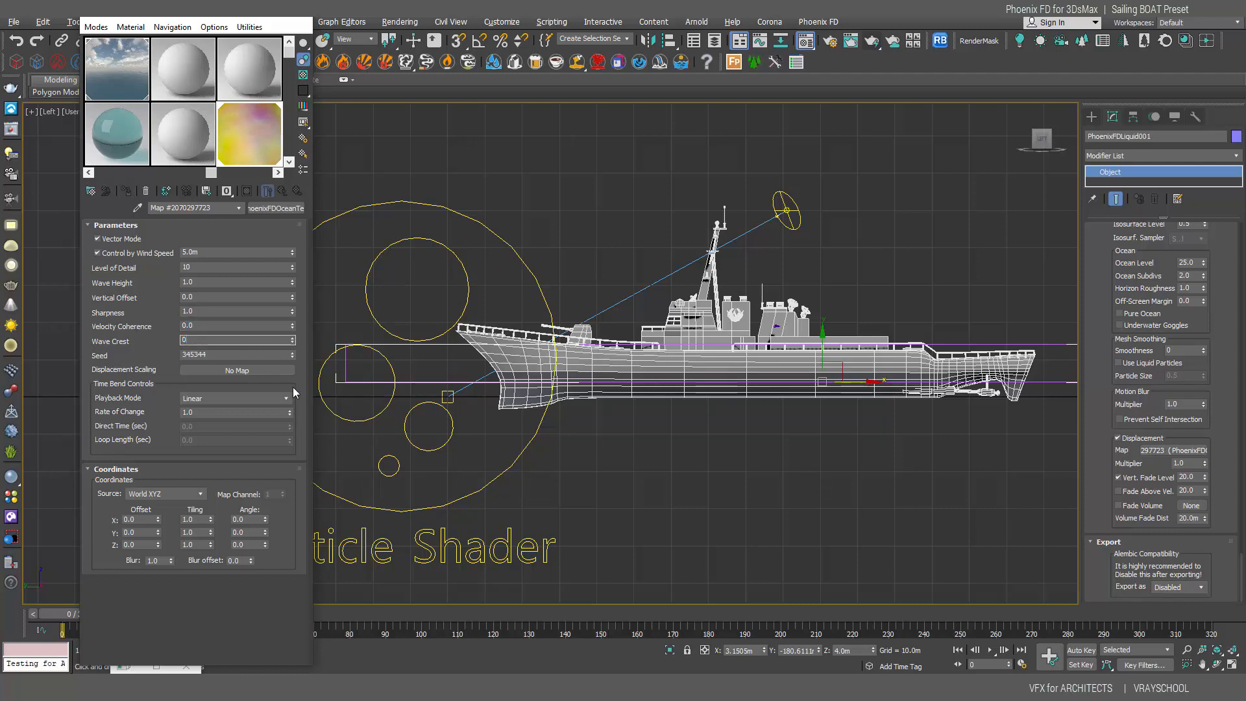
{"action": "key", "text": "Return"}
{"action": "double_click", "coordinate": [244, 543]}
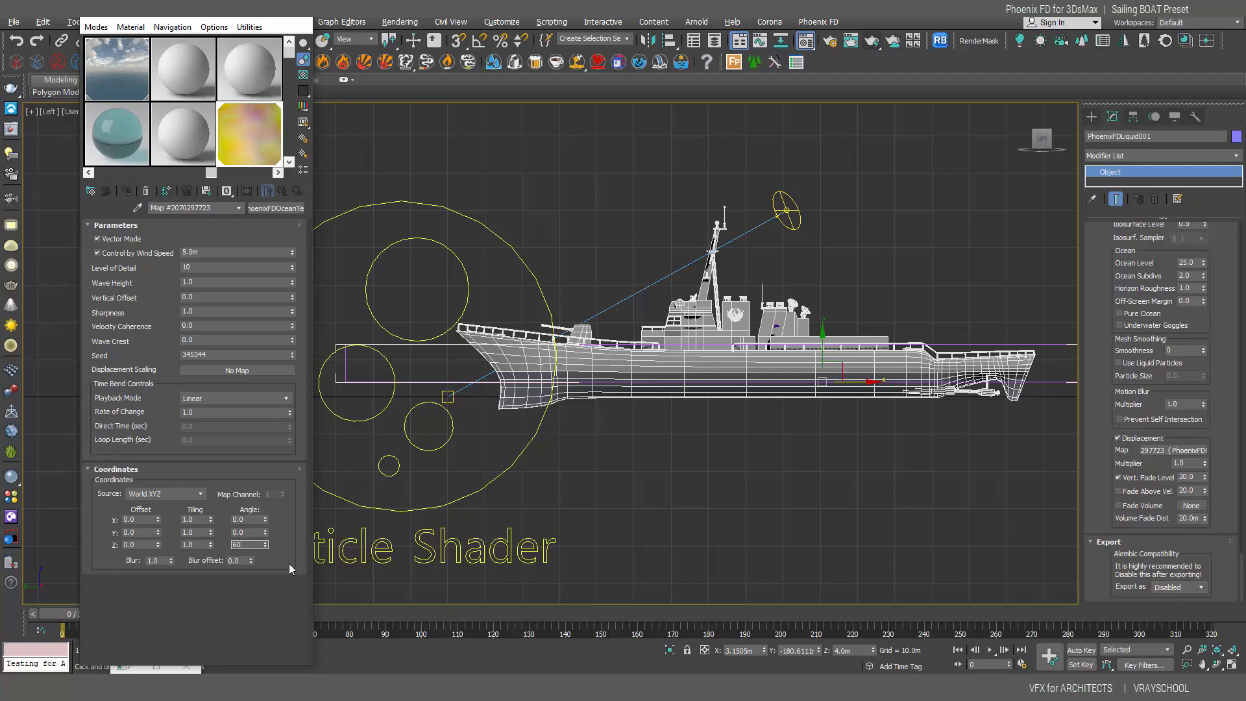
{"action": "key", "text": "Return"}
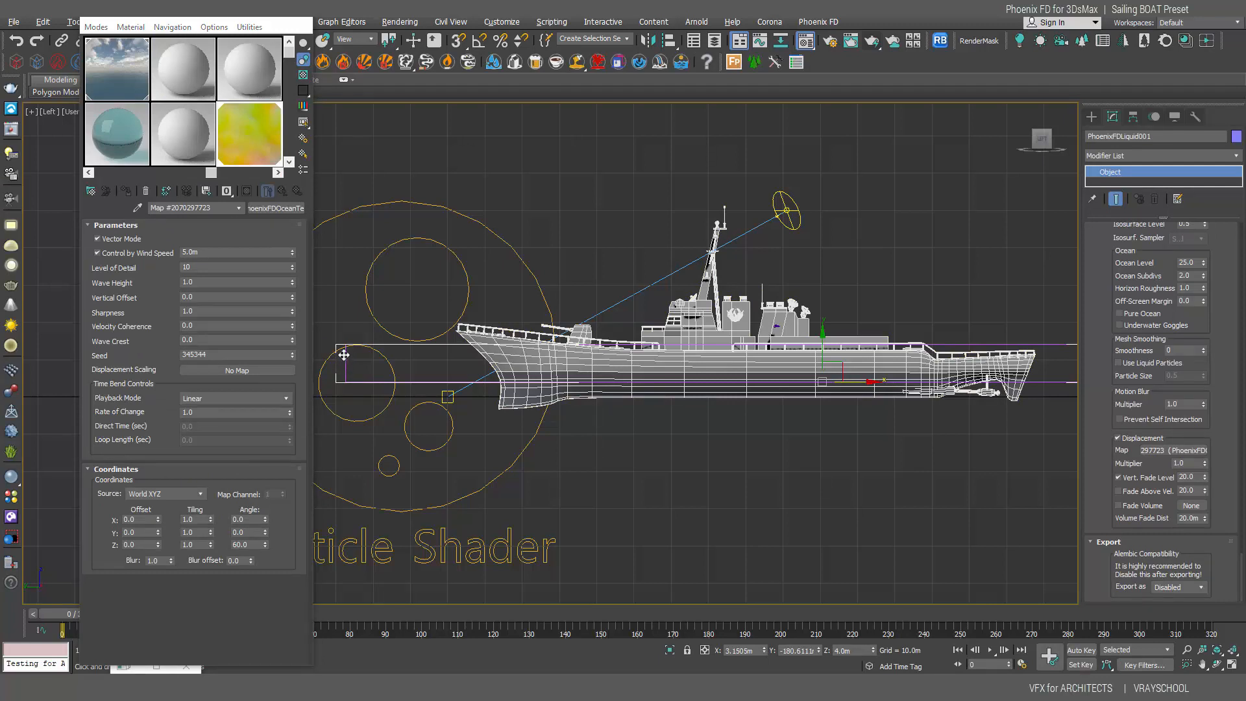
Step: Assign the mat_water_01 material to the selected liquid simulator
{"action": "left_click", "coordinate": [119, 137]}
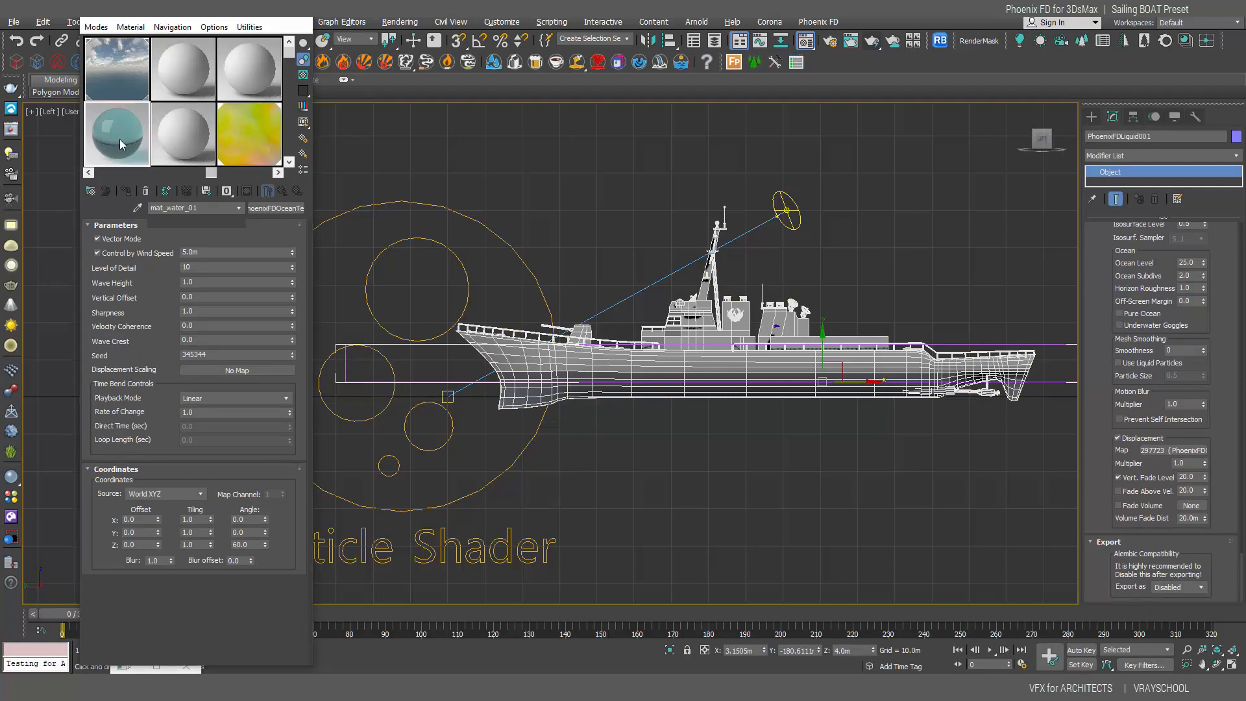
{"action": "left_click", "coordinate": [128, 194]}
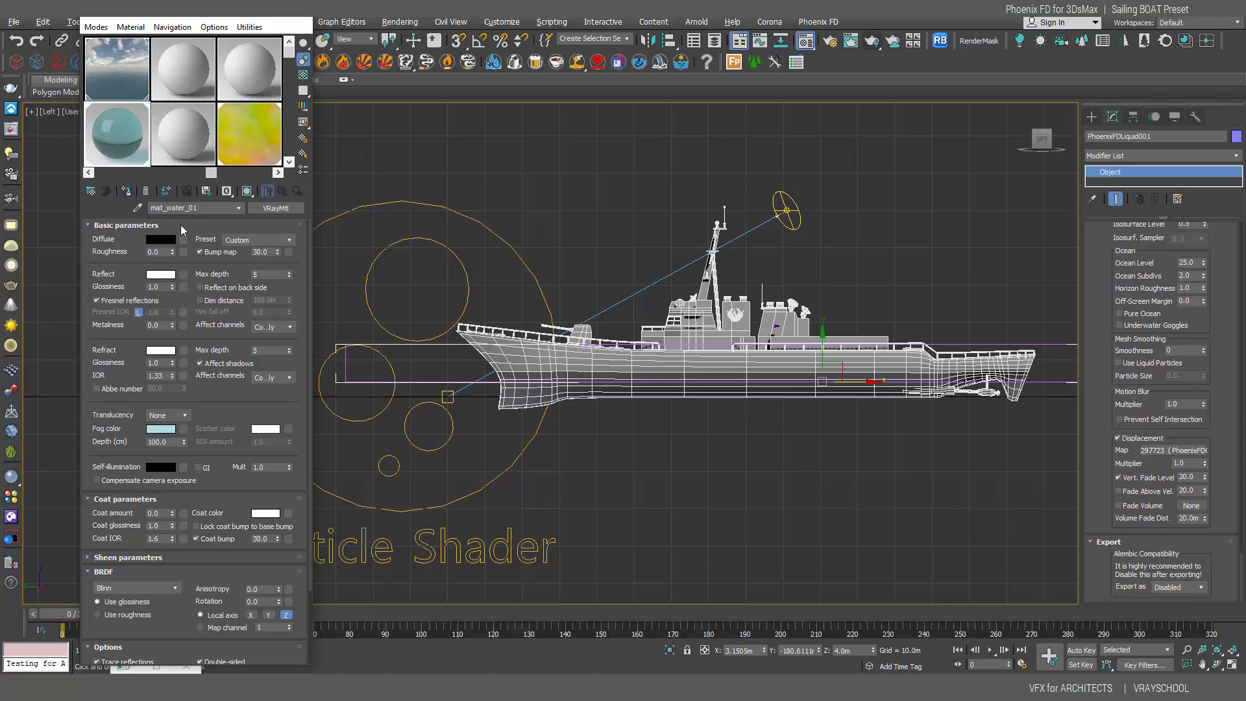
Step: Examine the fog color and fog depth settings of the mat_water_01 material
{"action": "left_click", "coordinate": [161, 429]}
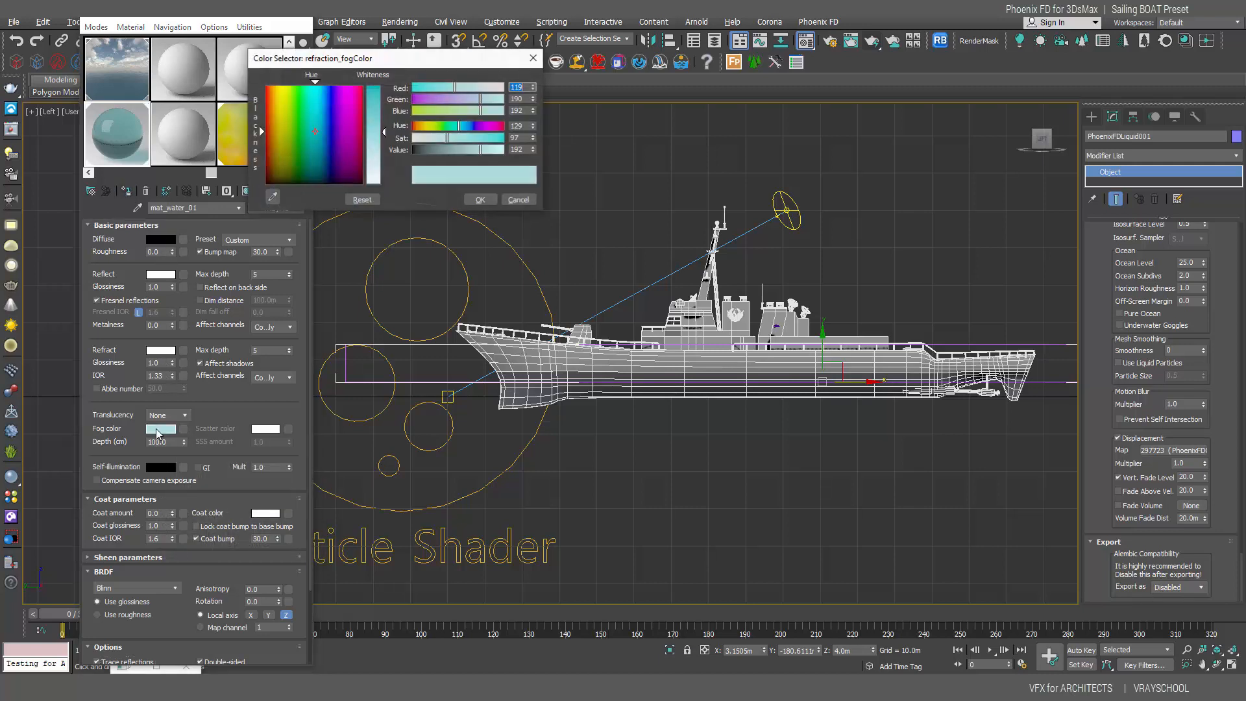
{"action": "left_click", "coordinate": [479, 200]}
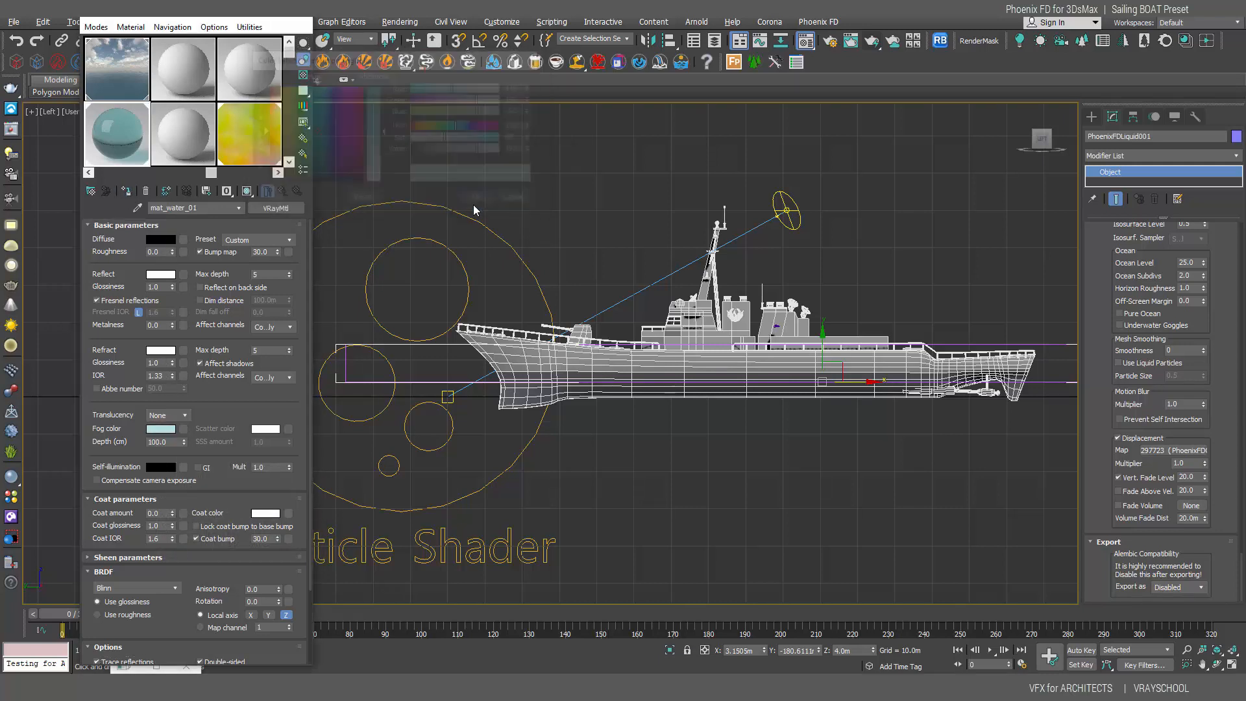
{"action": "left_click", "coordinate": [149, 442]}
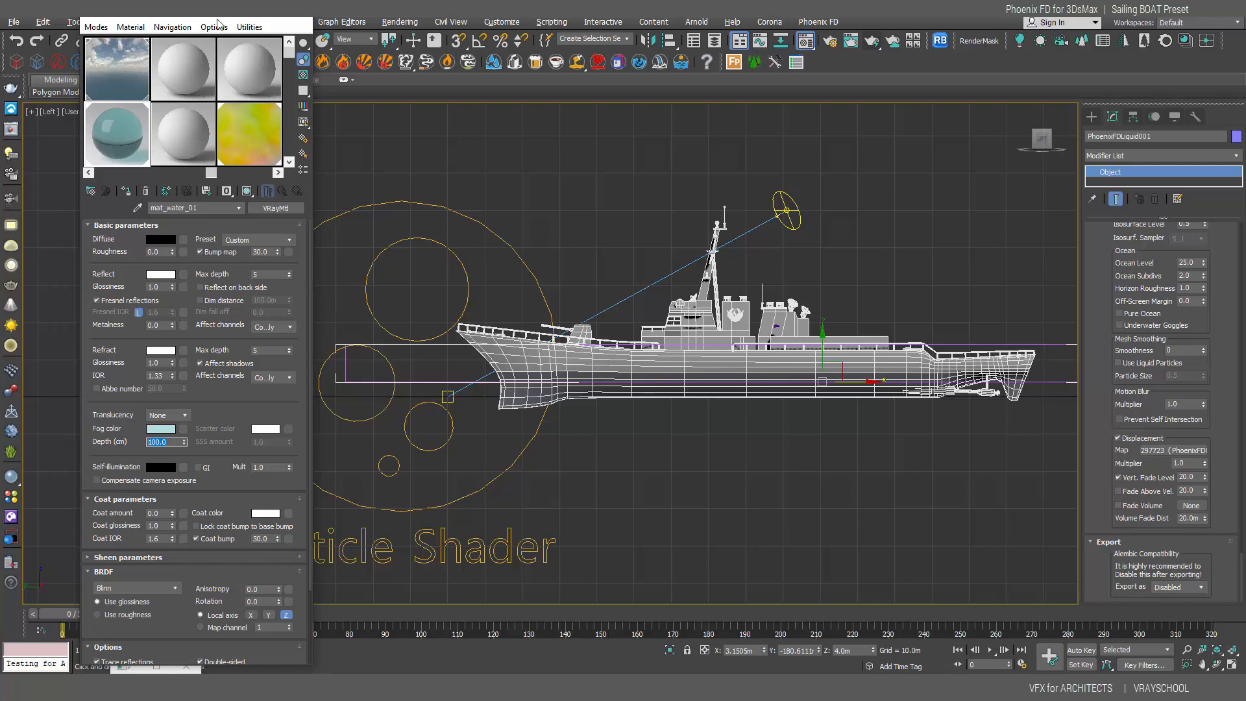
{"action": "left_click", "coordinate": [241, 14]}
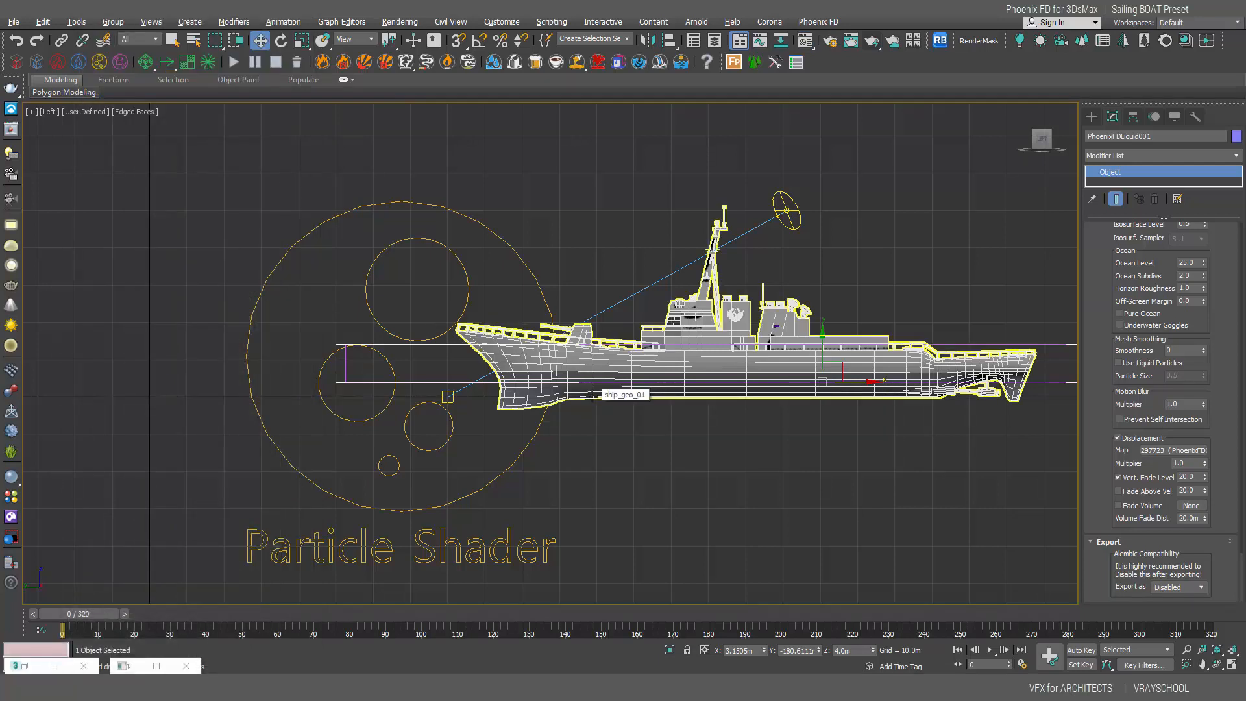
Step: Create a VRayPlane in the Top view, beside the liquid simulator and the ship
{"action": "key", "text": "t"}
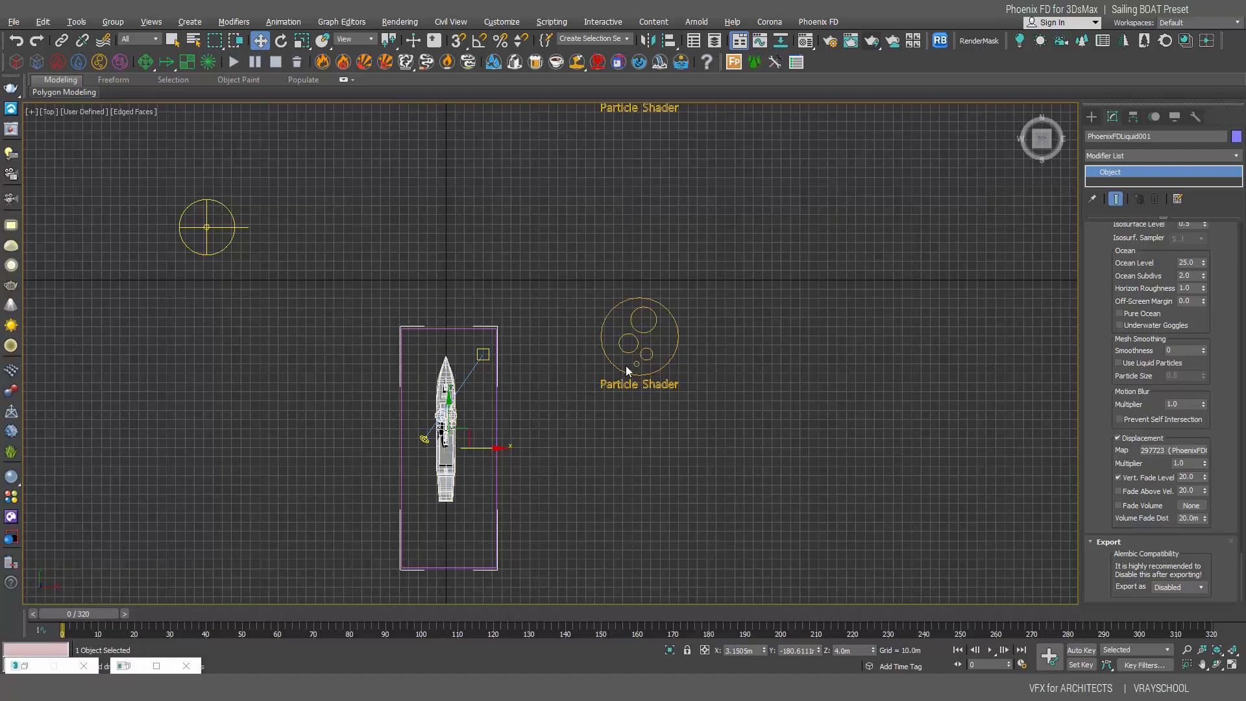
{"action": "scroll", "coordinate": [625, 365], "scroll_direction": "down", "scroll_amount": 3}
{"action": "middle_click_drag", "start_coordinate": [626, 389], "coordinate": [651, 360]}
{"action": "left_click", "coordinate": [1092, 117]}
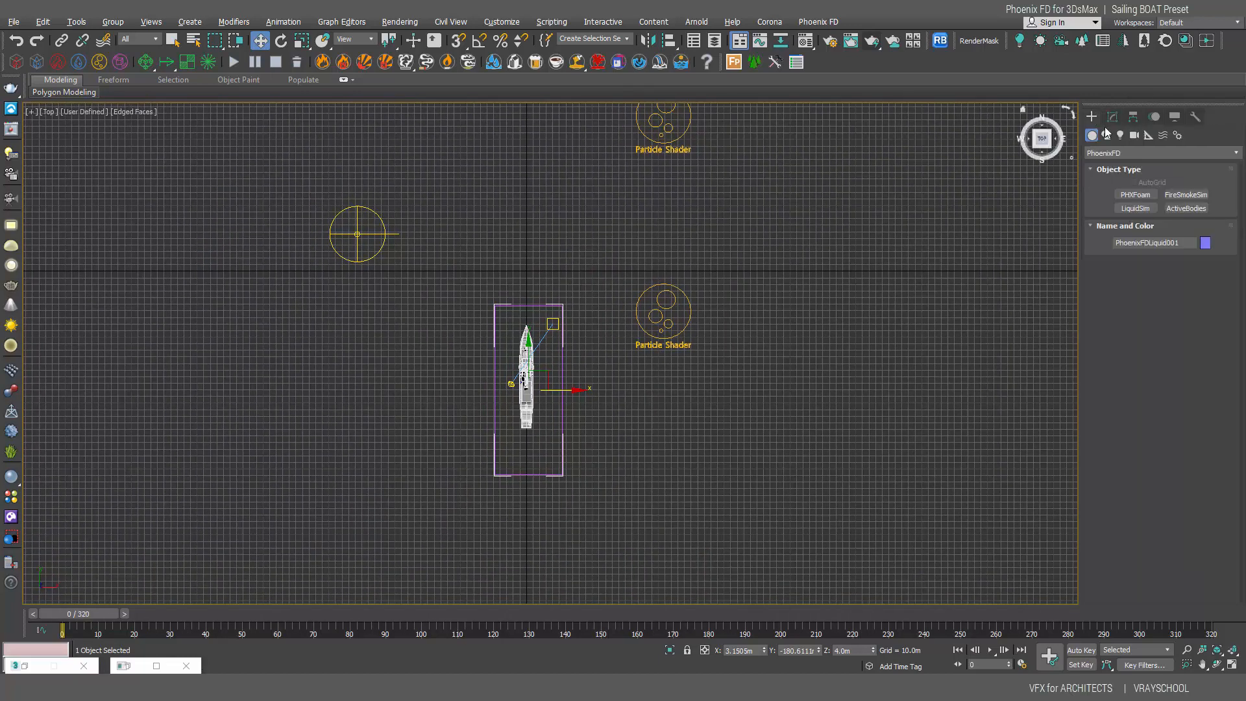
{"action": "left_click", "coordinate": [1130, 153]}
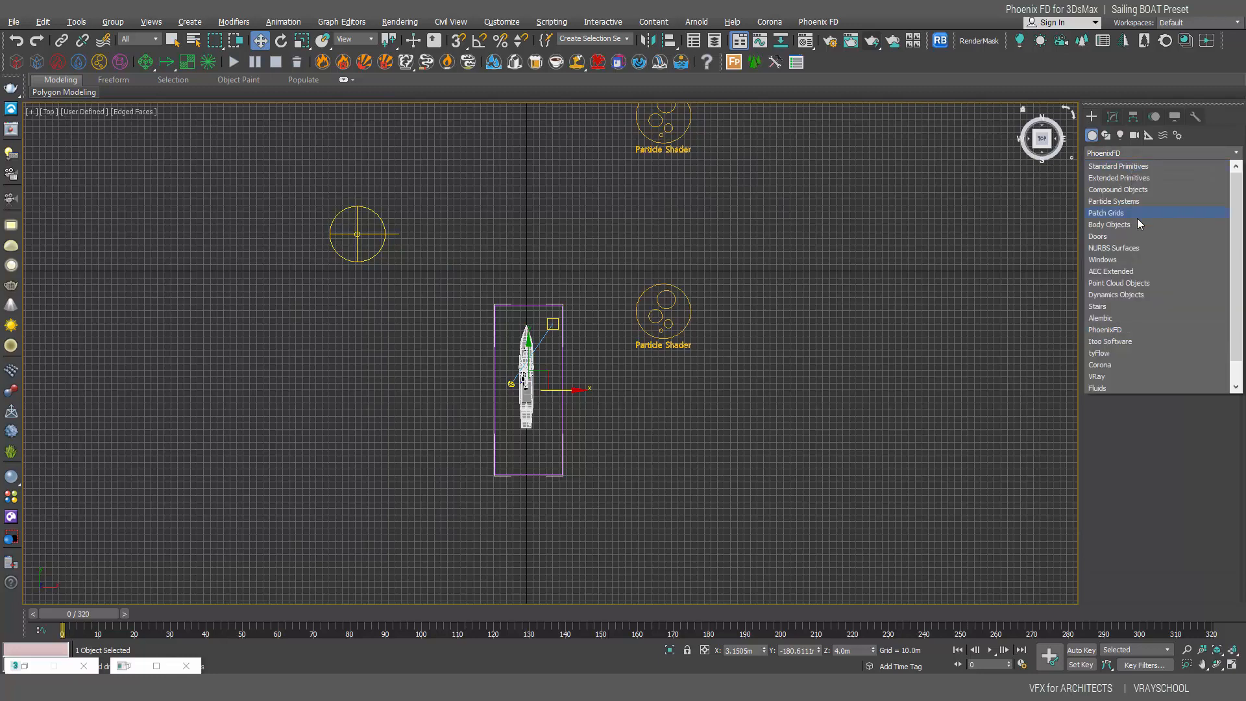
{"action": "left_click", "coordinate": [1118, 375]}
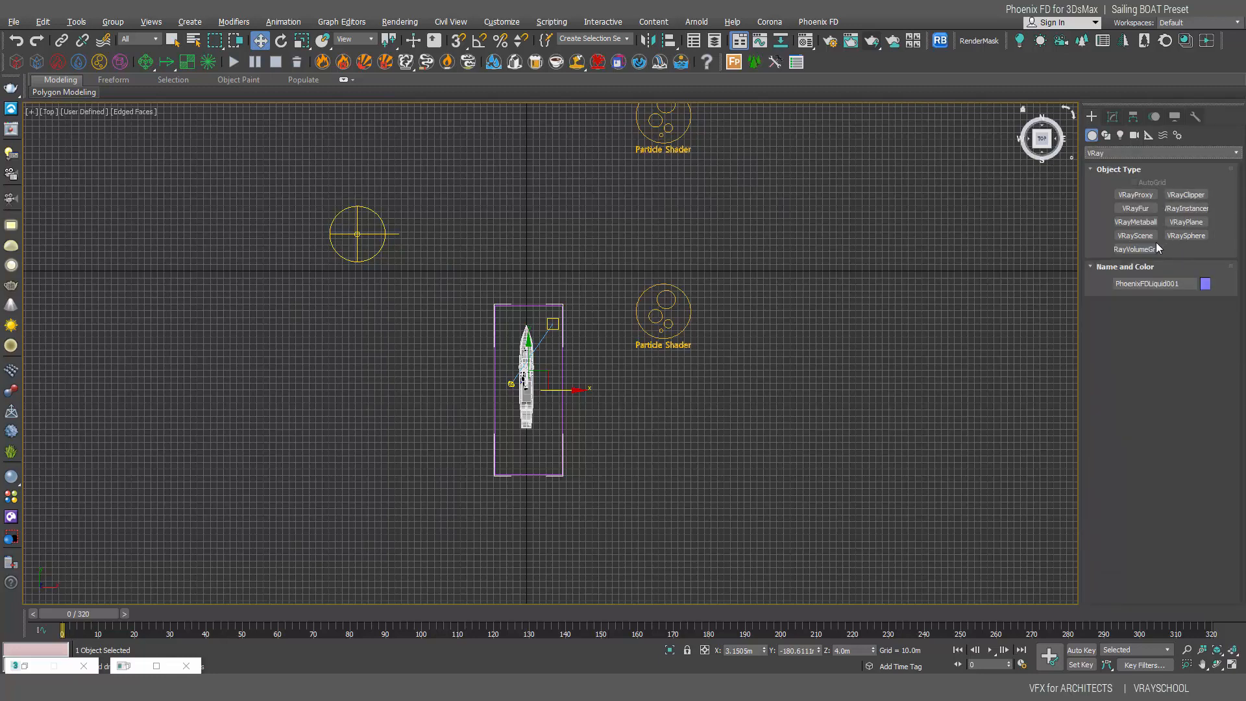
{"action": "left_click", "coordinate": [1185, 223]}
{"action": "left_click", "coordinate": [729, 265]}
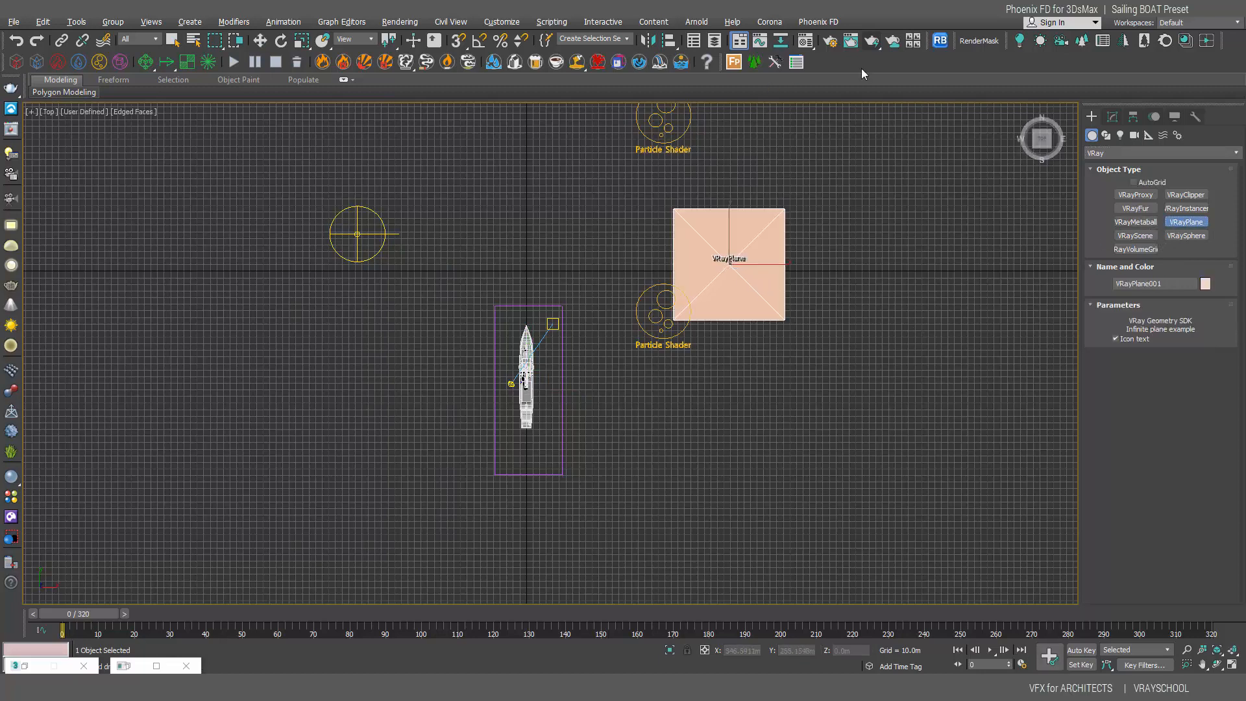
Step: Rename an unused sample material mat_plane and change its type to VRayMtl
{"action": "left_click", "coordinate": [805, 41]}
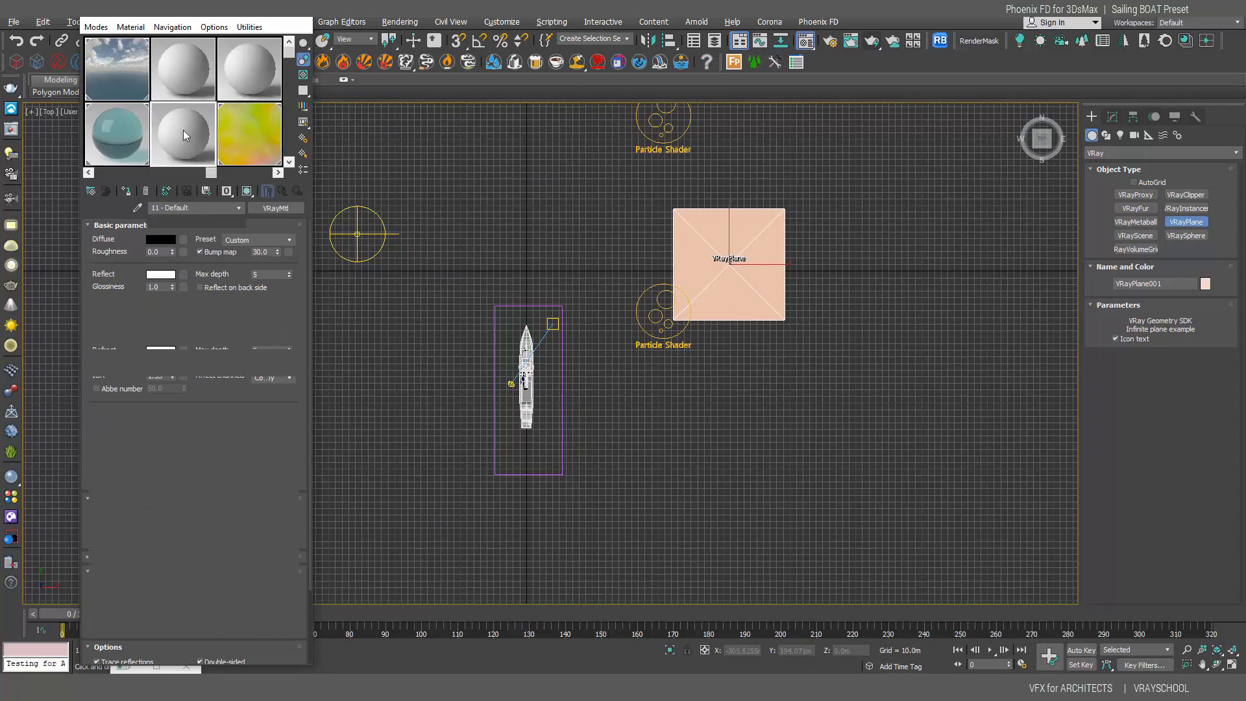
{"action": "left_click_drag", "start_coordinate": [201, 208], "coordinate": [112, 201]}
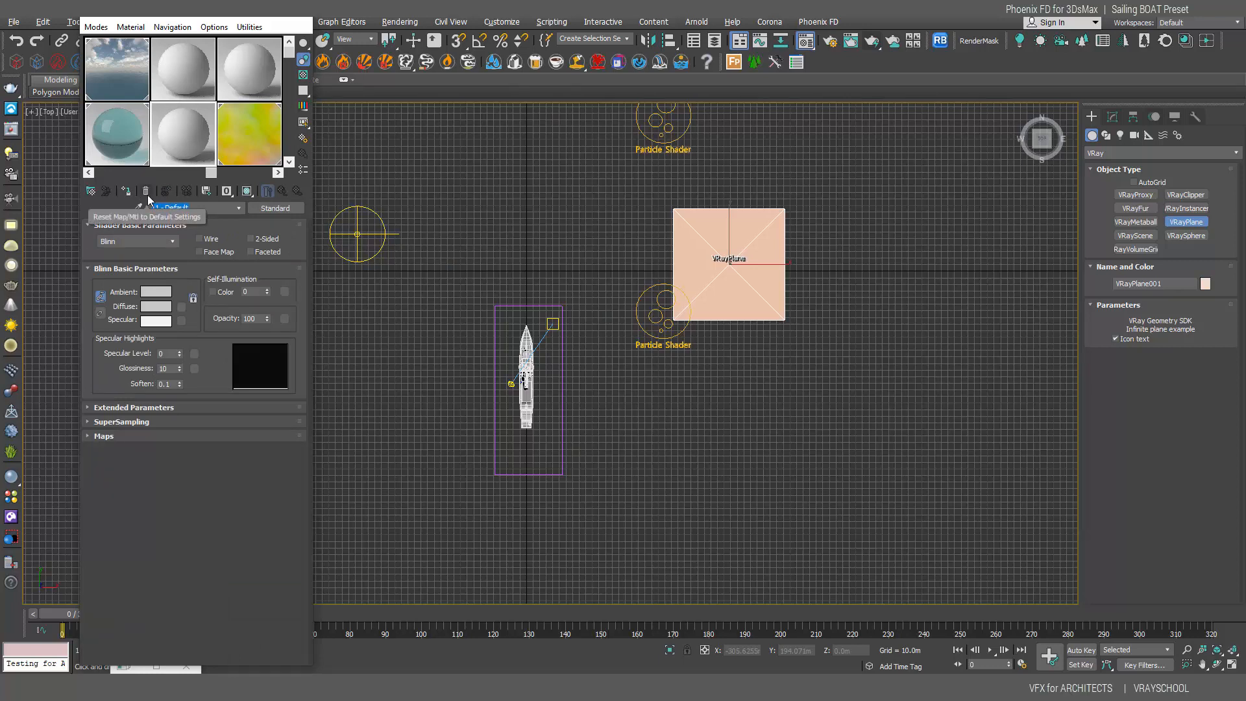
{"action": "type", "text": "mat_plane"}
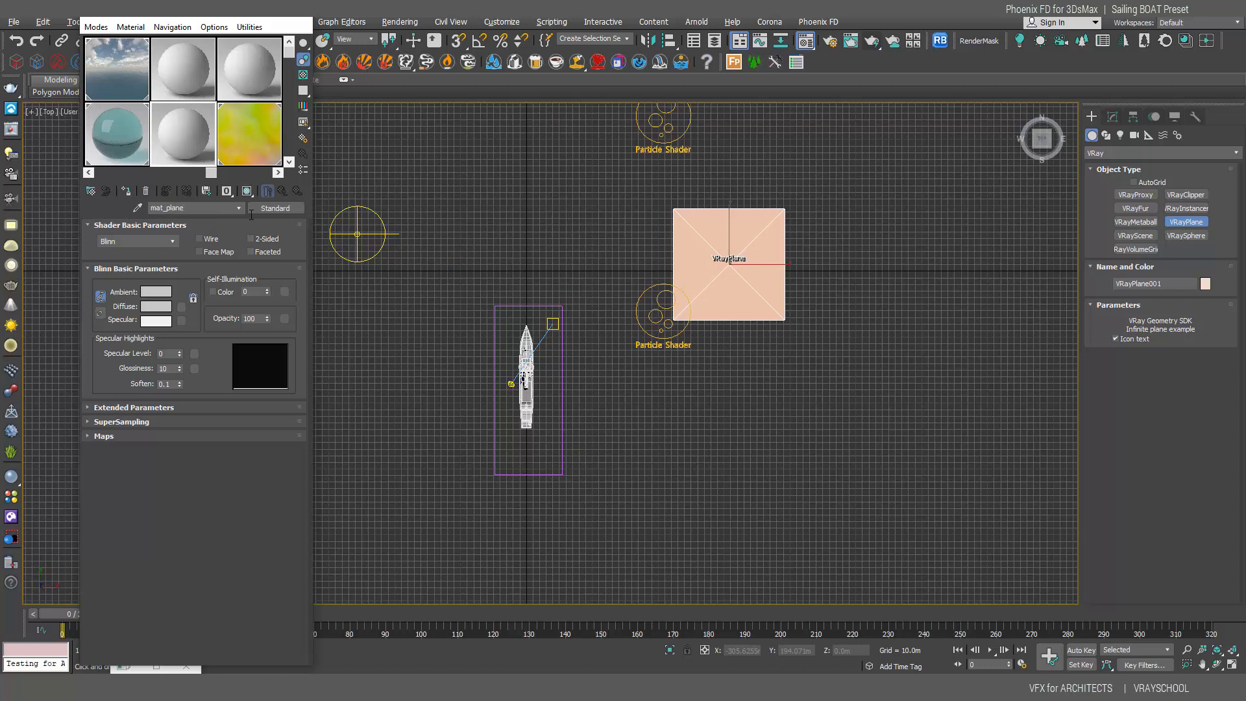
{"action": "left_click", "coordinate": [275, 206]}
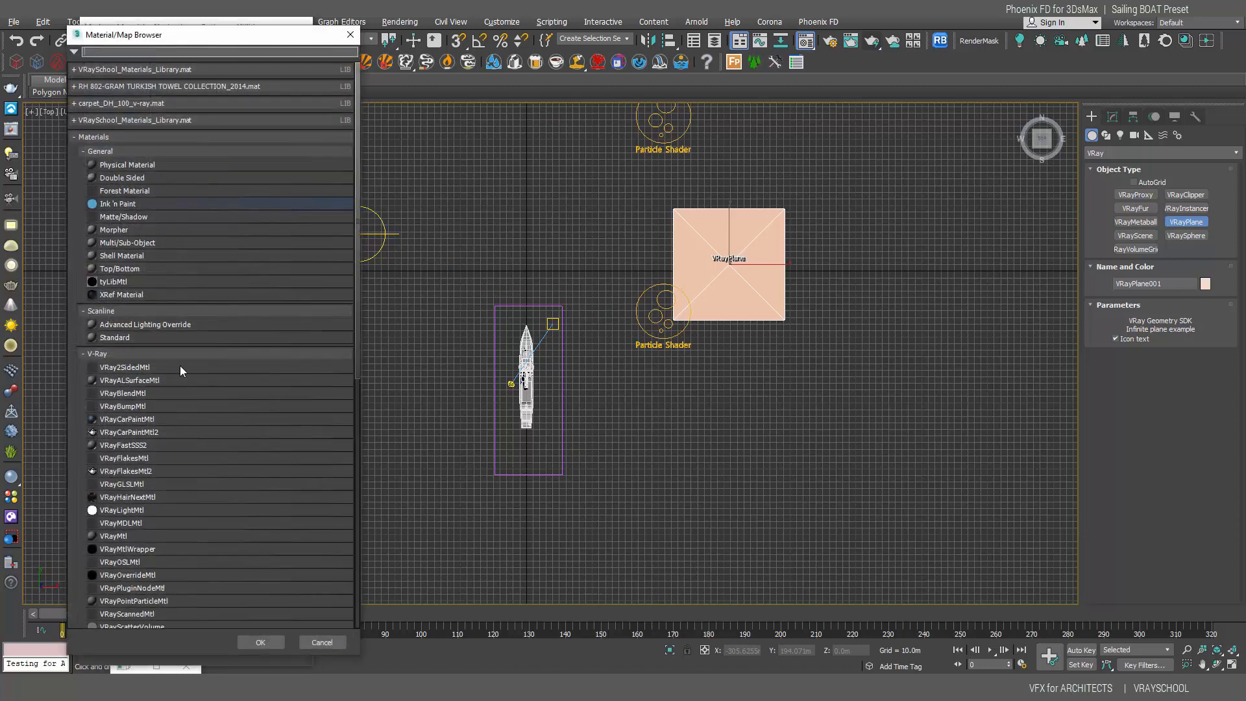
{"action": "double_click", "coordinate": [122, 536]}
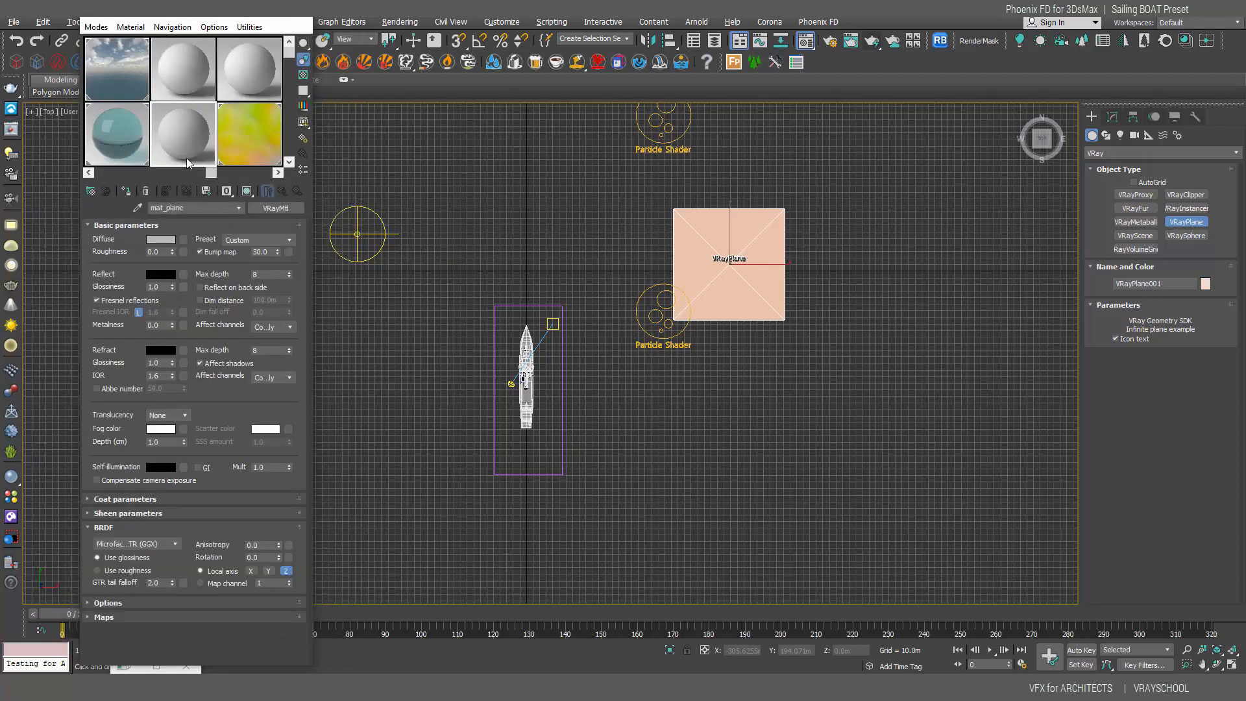
Step: Set mat_plane's diffuse color to pale yellow (RGB 234, 231, 148) and assign the material to the VRayPlane
{"action": "left_click", "coordinate": [170, 239]}
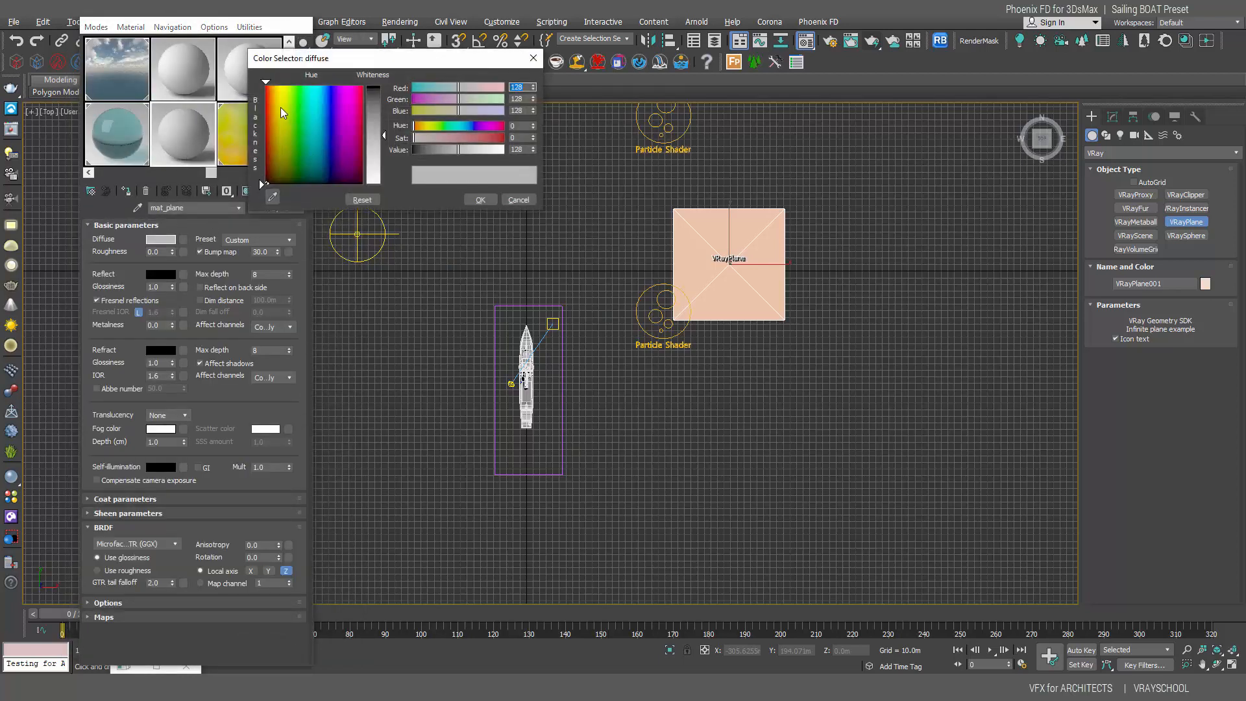
{"action": "left_click", "coordinate": [281, 107]}
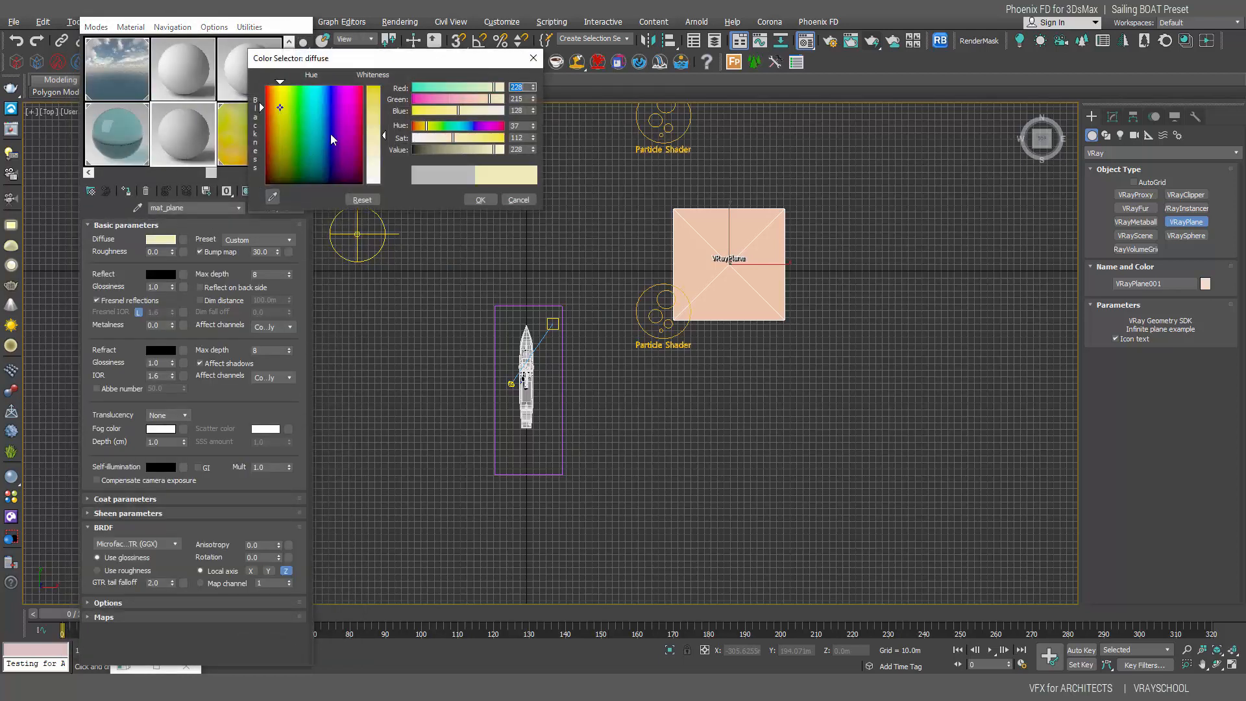
{"action": "left_click", "coordinate": [281, 105]}
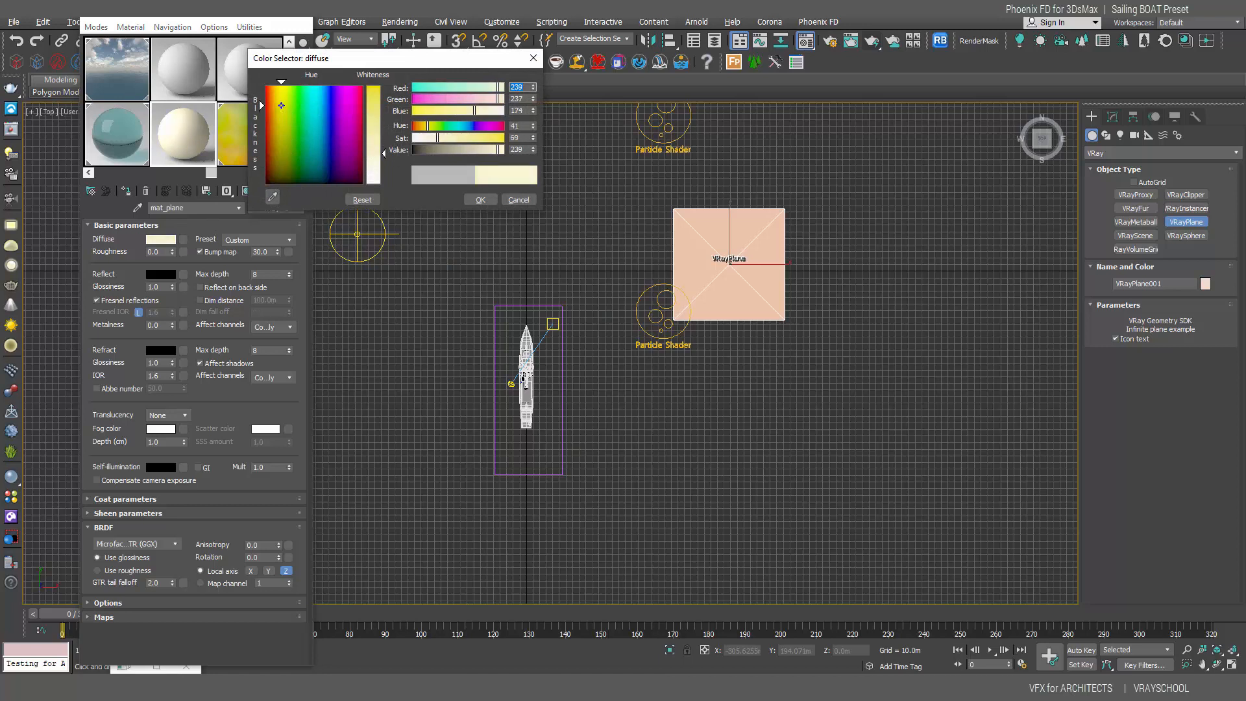
{"action": "left_click", "coordinate": [480, 200]}
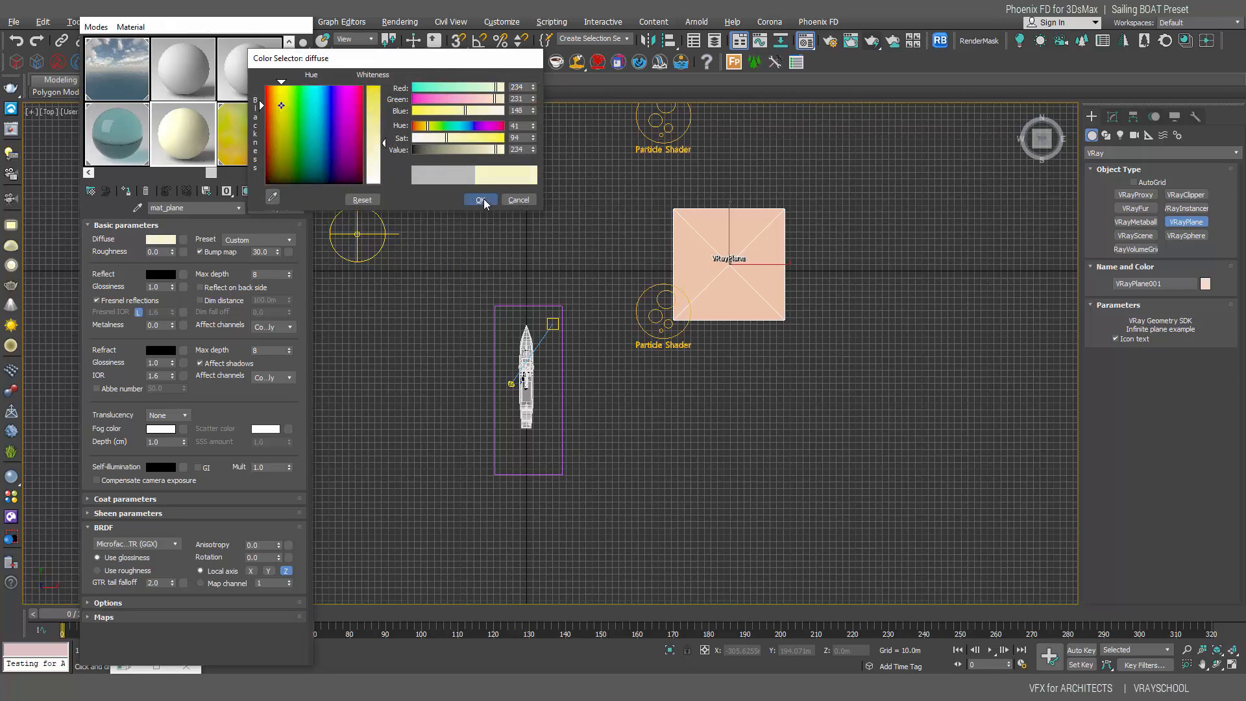
{"action": "left_click", "coordinate": [128, 194]}
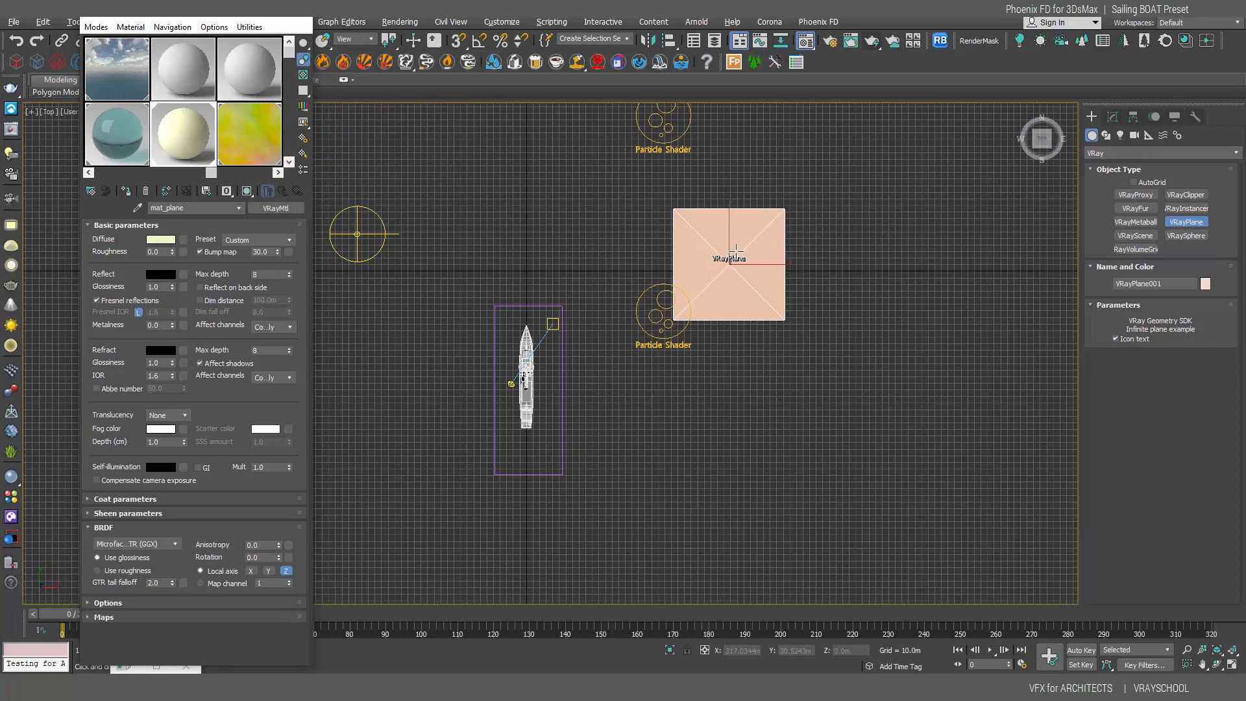
Step: Move the VRayPlane below the ship and simulator, setting its Z position to -150 m
{"action": "left_click_drag", "start_coordinate": [185, 10], "coordinate": [185, 73]}
{"action": "left_click", "coordinate": [262, 43]}
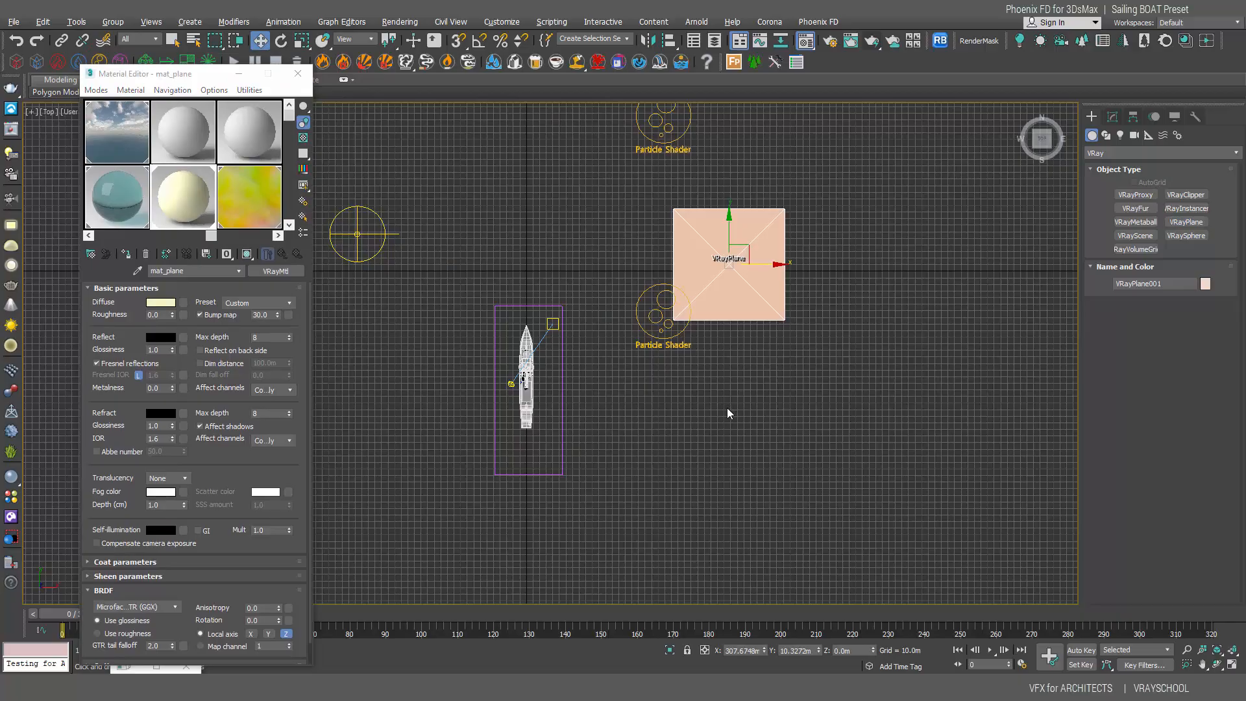
{"action": "middle_click_drag", "start_coordinate": [727, 407], "coordinate": [710, 232], "text": "alt"}
{"action": "left_click_drag", "start_coordinate": [730, 242], "coordinate": [730, 255]}
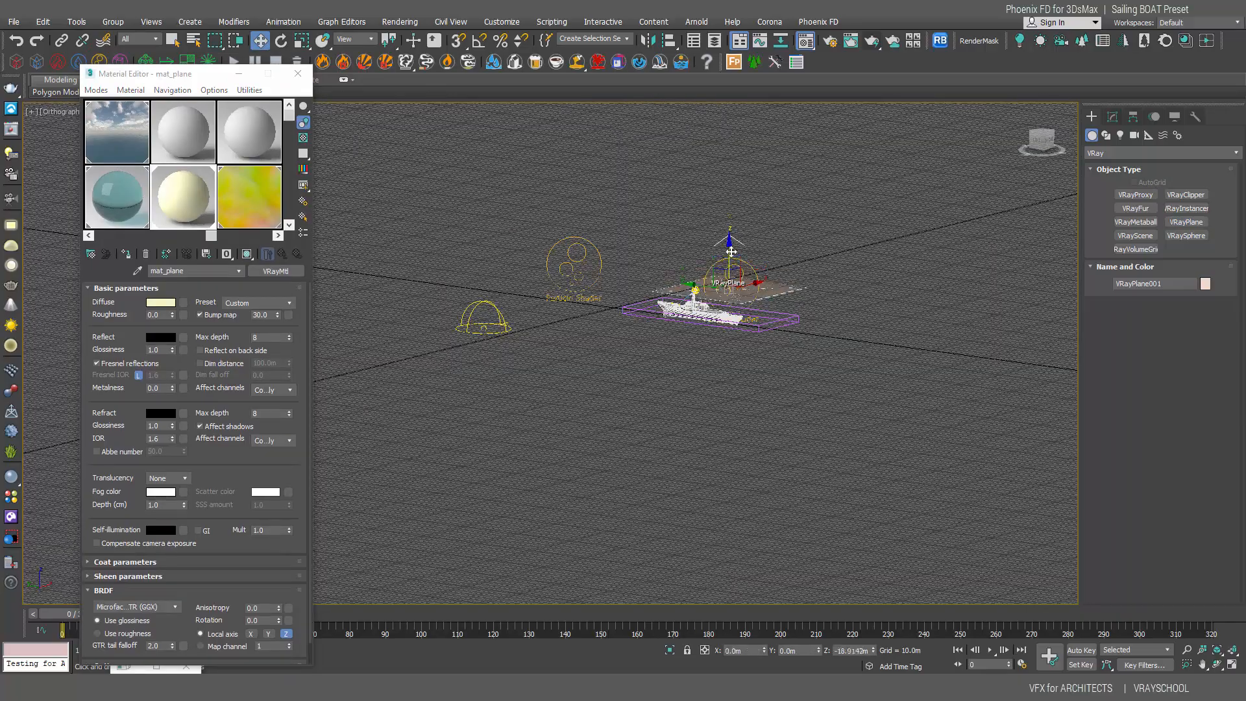
{"action": "middle_click_drag", "start_coordinate": [748, 291], "coordinate": [781, 310], "text": "alt"}
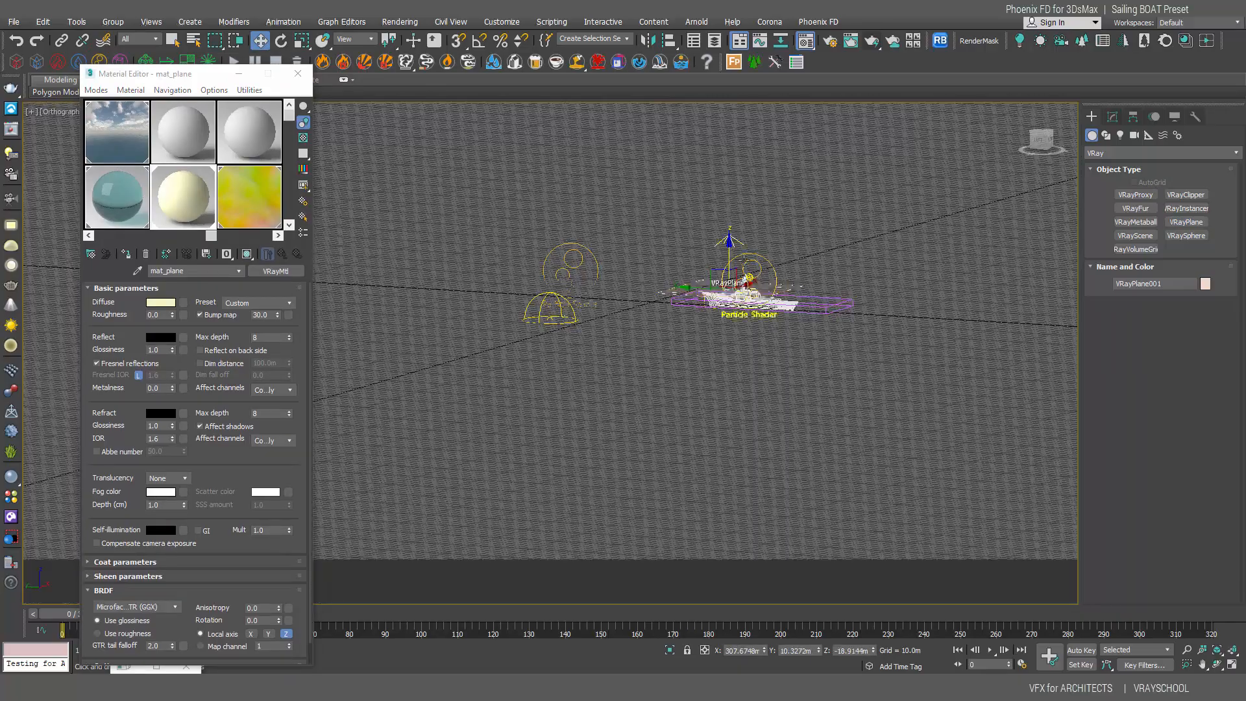
{"action": "left_click_drag", "start_coordinate": [735, 295], "coordinate": [736, 352]}
{"action": "left_click_drag", "start_coordinate": [834, 651], "coordinate": [941, 659]}
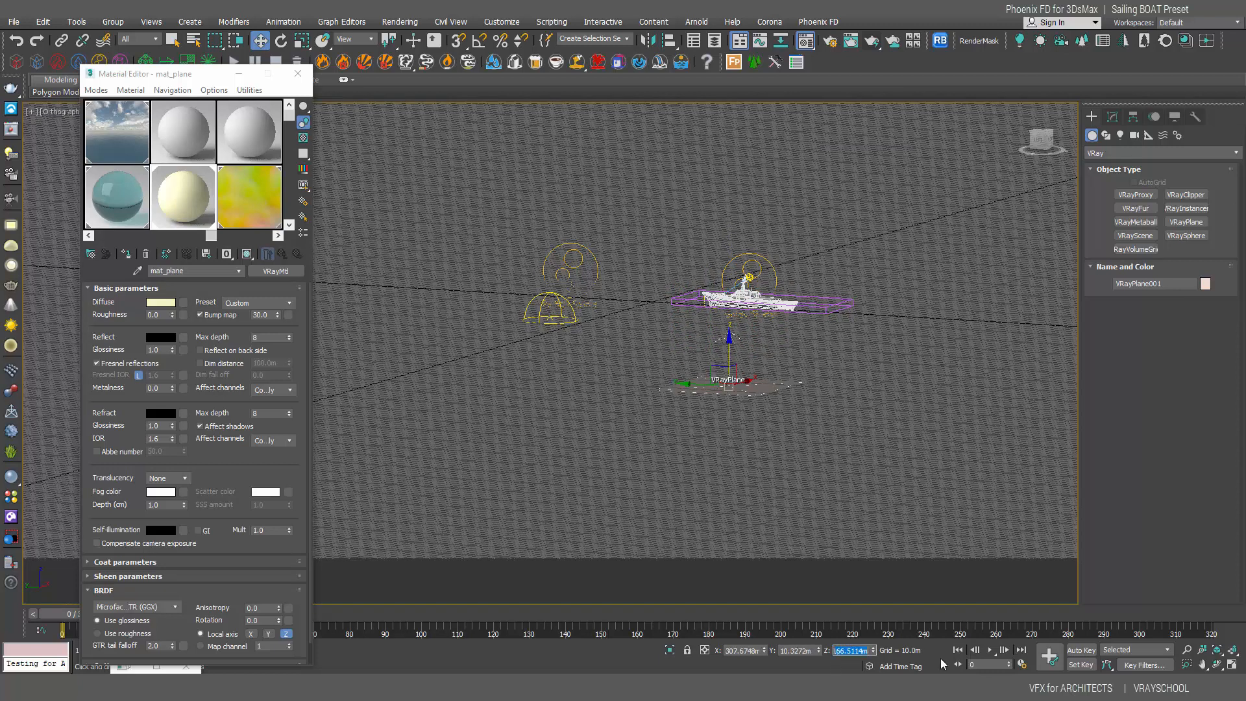
{"action": "key", "text": "BackSpace"}
{"action": "type", "text": "-150"}
{"action": "key", "text": "Return"}
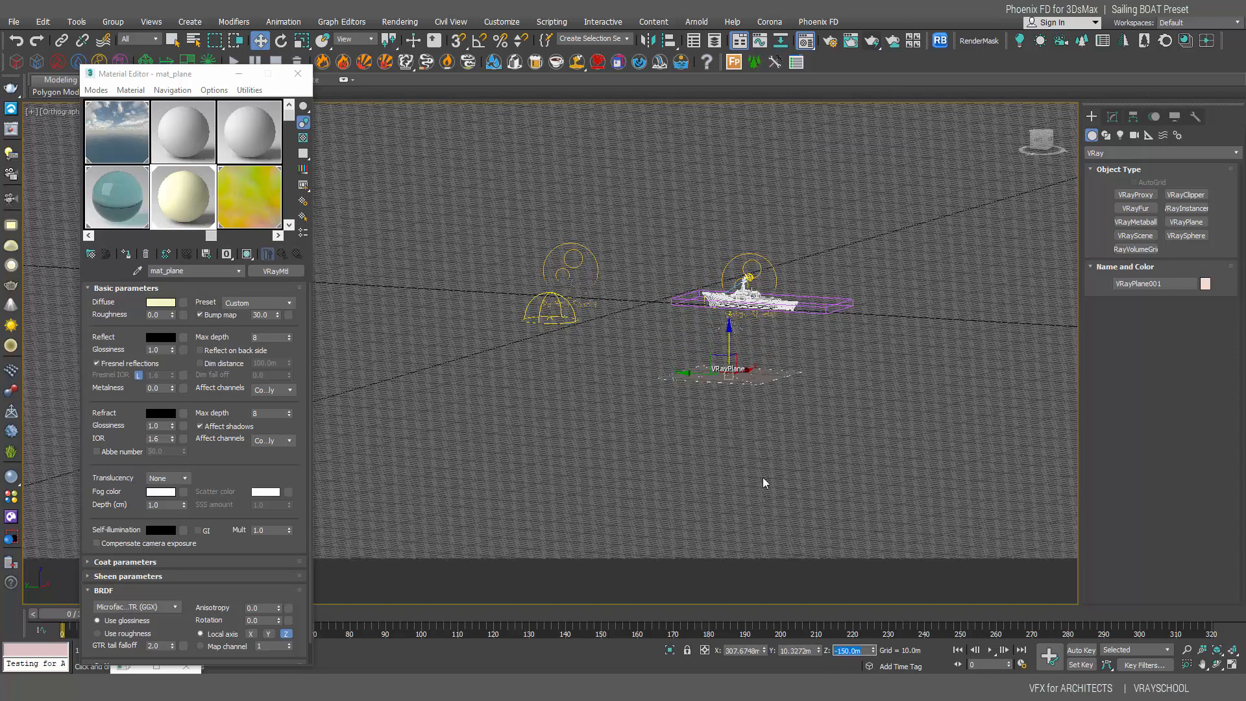
Step: Examine the ship and simulator grid in the Perspective view while scrubbing through the animation
{"action": "middle_click_drag", "start_coordinate": [761, 476], "coordinate": [653, 417], "text": "alt"}
{"action": "key", "text": "p"}
{"action": "middle_click_drag", "start_coordinate": [759, 365], "coordinate": [728, 479]}
{"action": "scroll", "coordinate": [727, 378], "scroll_direction": "up", "scroll_amount": 7}
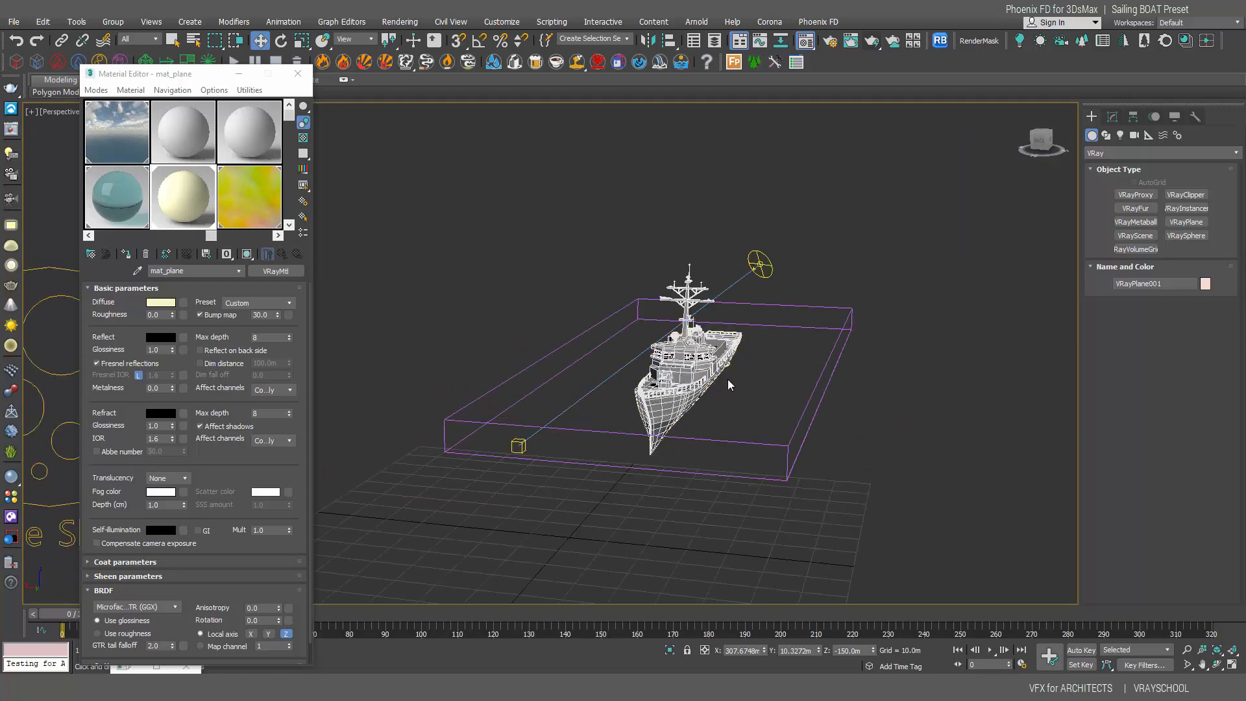
{"action": "scroll", "coordinate": [765, 391], "scroll_direction": "down", "scroll_amount": 2}
{"action": "mouse_move", "coordinate": [765, 391]}
{"action": "middle_mouse_down", "text": "alt"}
{"action": "mouse_move", "coordinate": [706, 388]}
{"action": "mouse_move", "coordinate": [776, 362]}
{"action": "mouse_move", "coordinate": [699, 376]}
{"action": "mouse_move", "coordinate": [773, 371]}
{"action": "middle_mouse_up", "text": "alt"}
{"action": "left_click_drag", "start_coordinate": [64, 613], "coordinate": [26, 614]}
{"action": "left_click", "coordinate": [239, 74]}
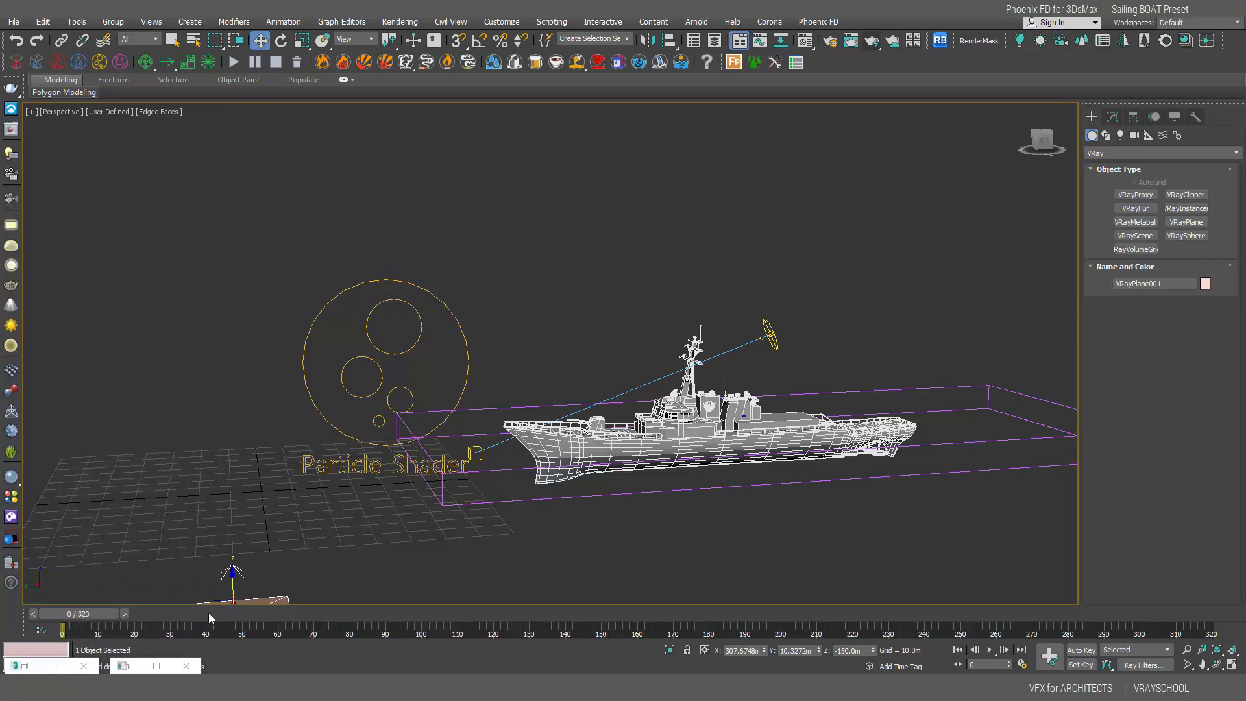
{"action": "left_click_drag", "start_coordinate": [92, 613], "coordinate": [59, 619]}
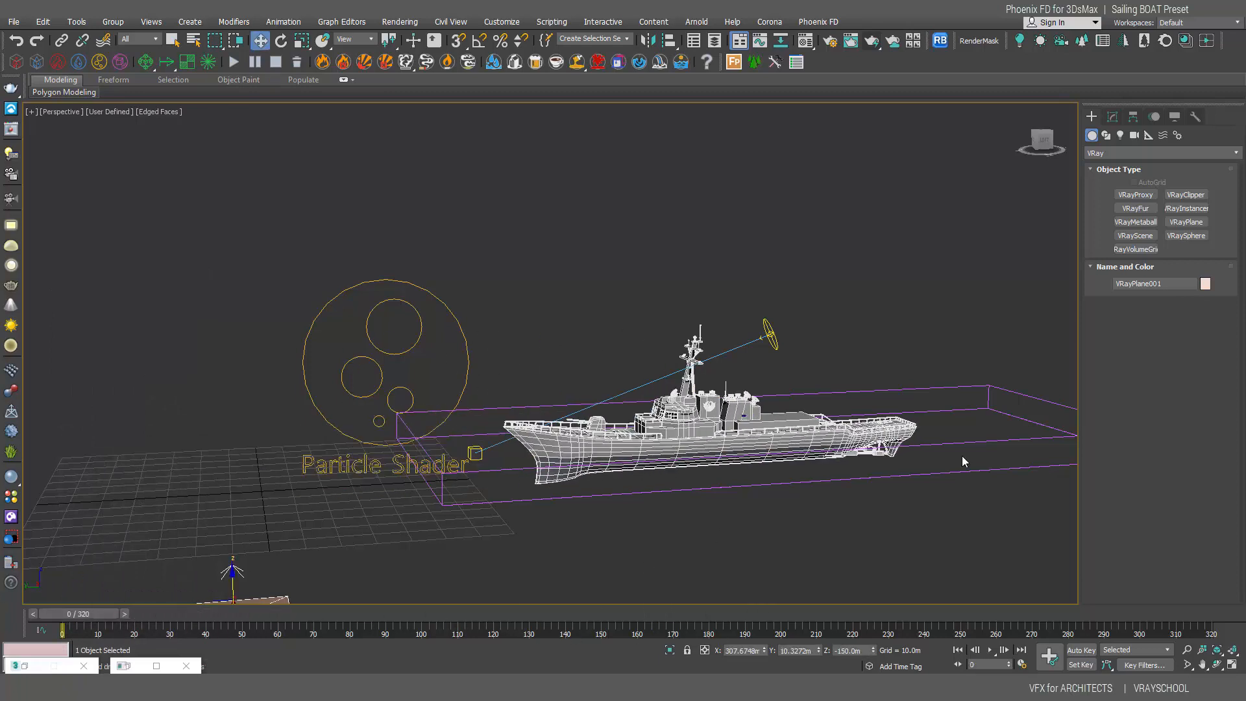
Step: Link the liquid simulator to the ship as its parent and scrub the animation to check the link
{"action": "left_click", "coordinate": [1004, 441]}
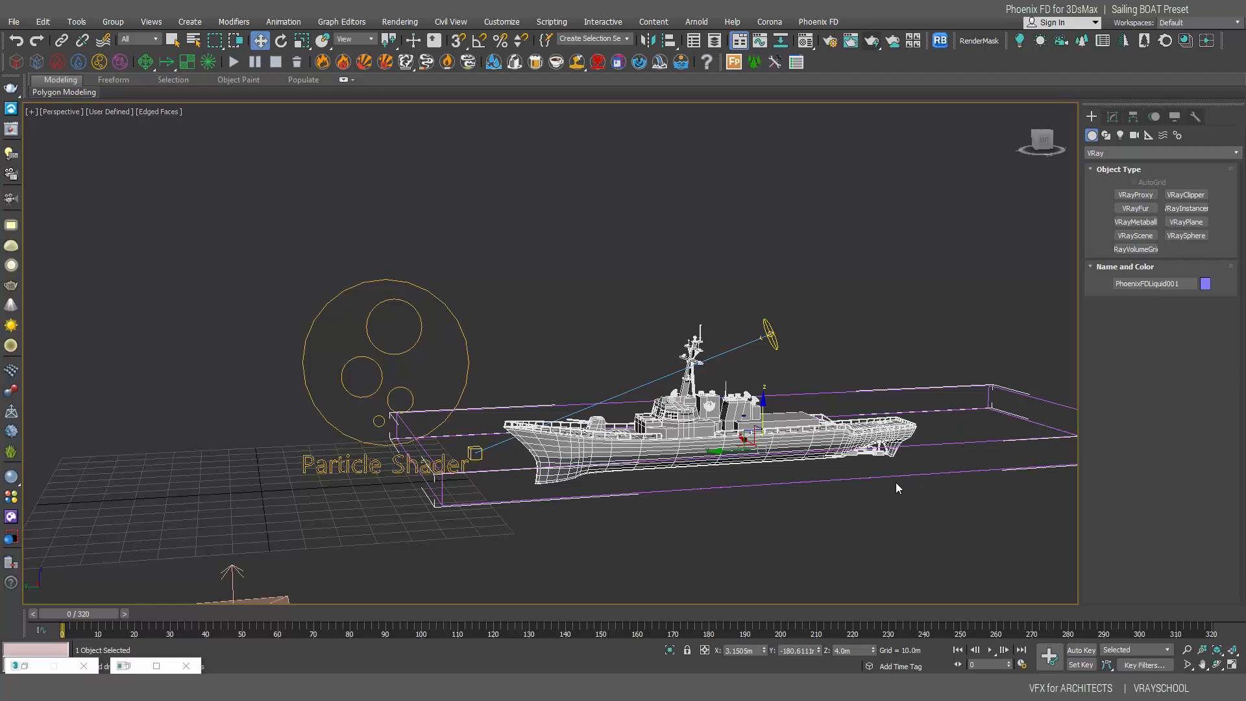
{"action": "middle_click_drag", "start_coordinate": [900, 487], "coordinate": [826, 457]}
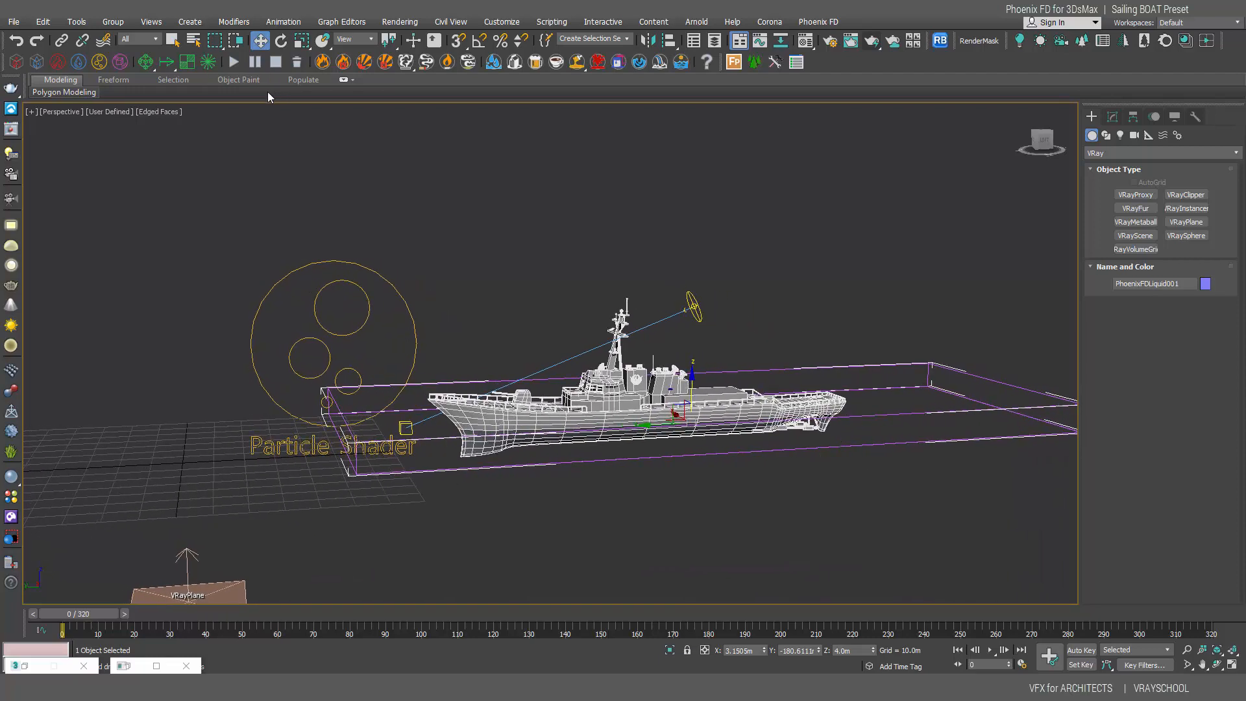
{"action": "left_click", "coordinate": [61, 40]}
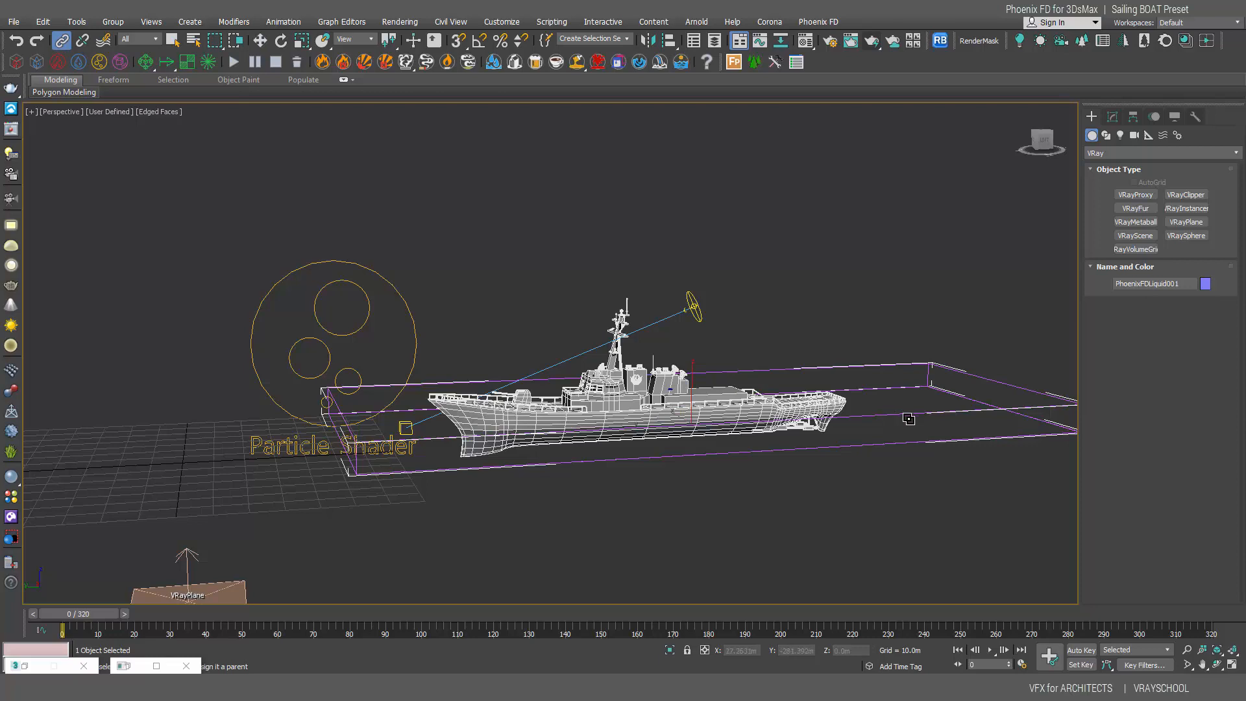
{"action": "left_click_drag", "start_coordinate": [908, 419], "coordinate": [842, 402]}
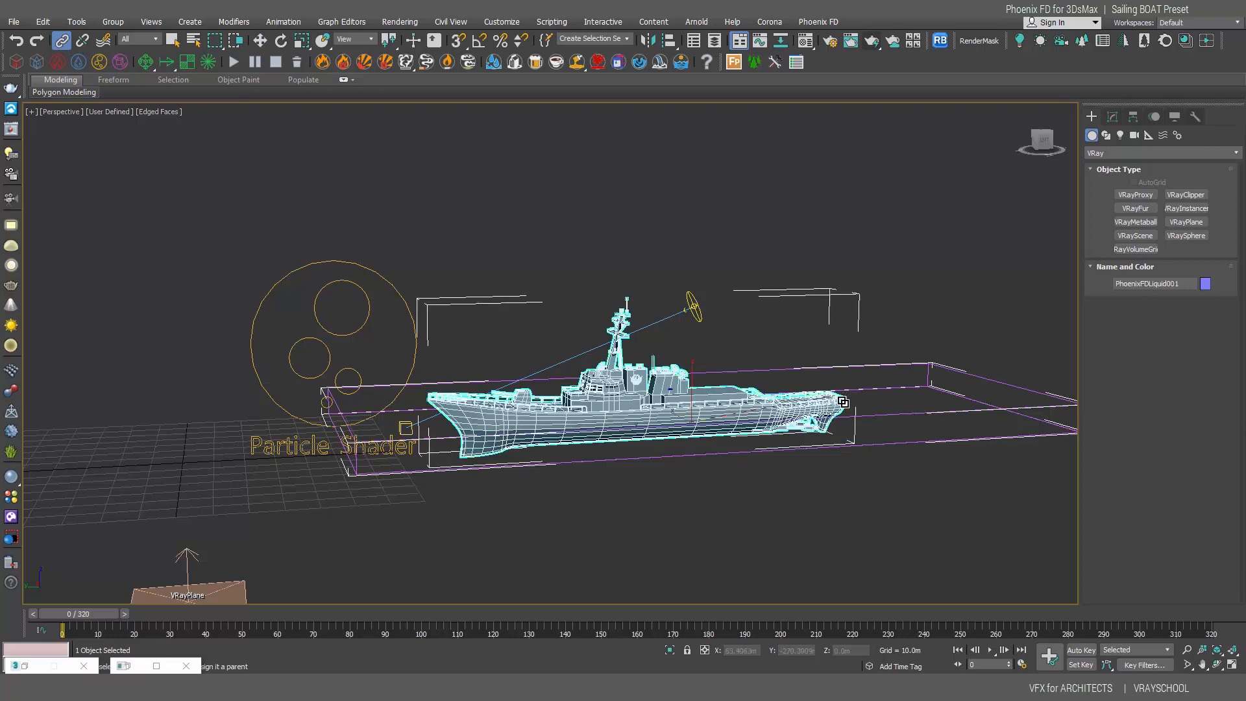
{"action": "left_click", "coordinate": [260, 40]}
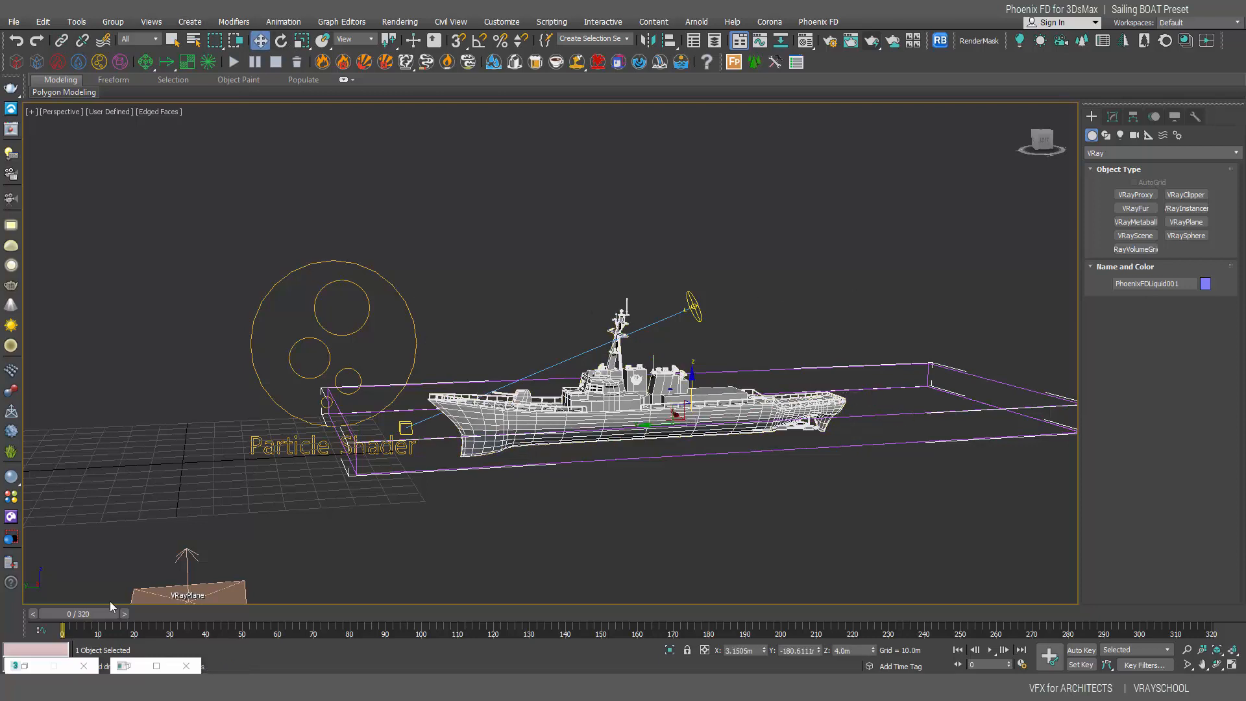
{"action": "left_click_drag", "start_coordinate": [90, 615], "coordinate": [92, 503]}
Step: Move the foam particle shader along Y away from the simulator, towards the splashes shader, and select the splashes shader
{"action": "middle_click_drag", "start_coordinate": [533, 407], "coordinate": [642, 381]}
{"action": "scroll", "coordinate": [639, 382], "scroll_direction": "down", "scroll_amount": 5}
{"action": "left_click", "coordinate": [539, 354]}
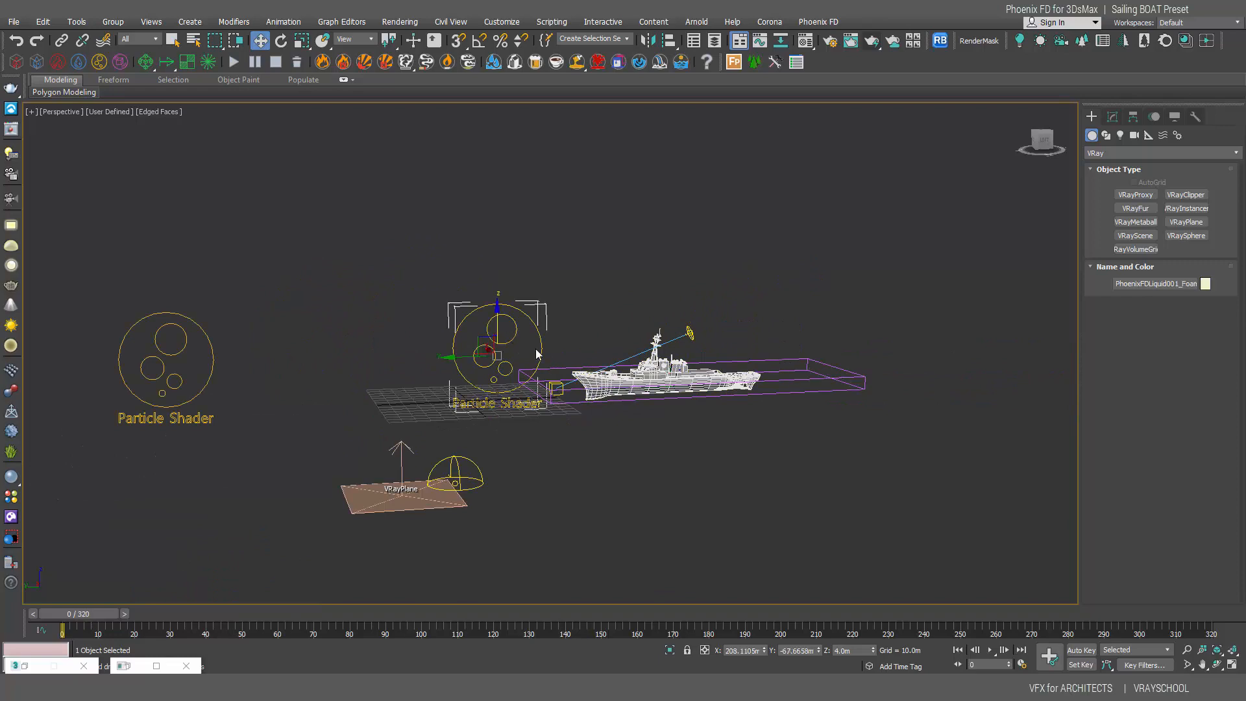
{"action": "left_click", "coordinate": [1112, 117]}
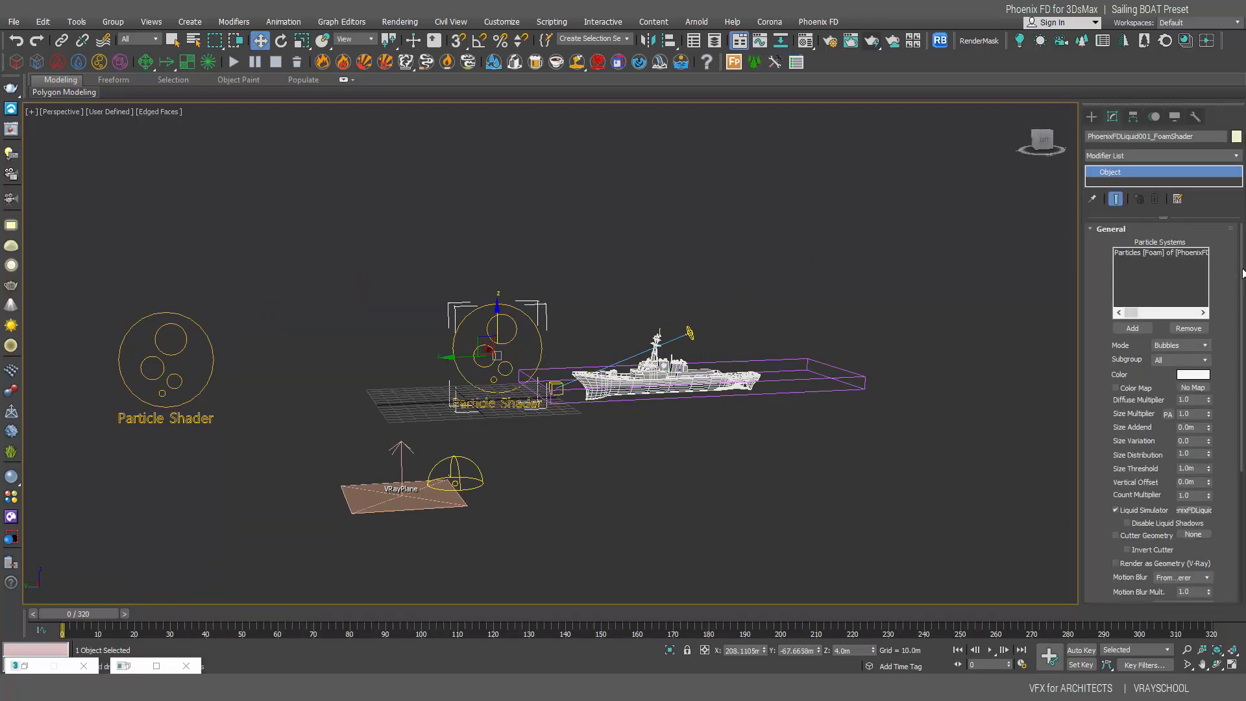
{"action": "left_click_drag", "start_coordinate": [454, 350], "coordinate": [278, 350]}
{"action": "left_click", "coordinate": [177, 351]}
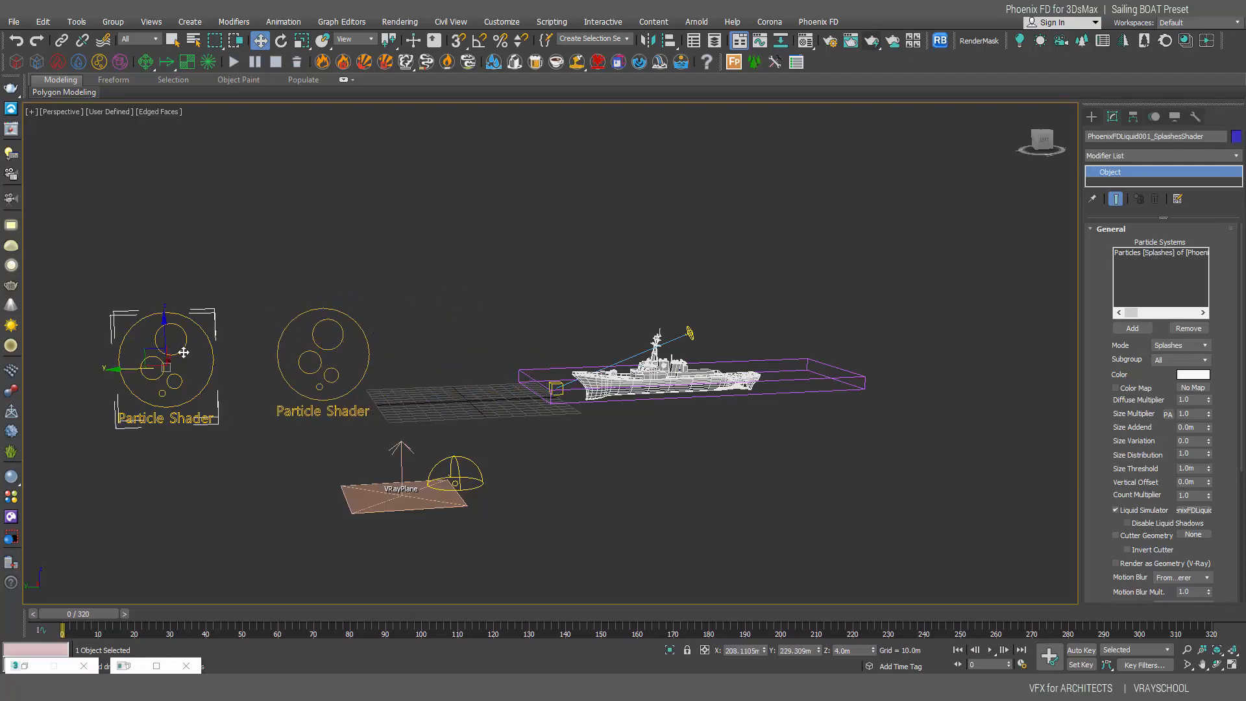
Step: Set the foam particle shader's mode to Points and its colour to light grey with RGB 205
{"action": "left_click", "coordinate": [366, 357]}
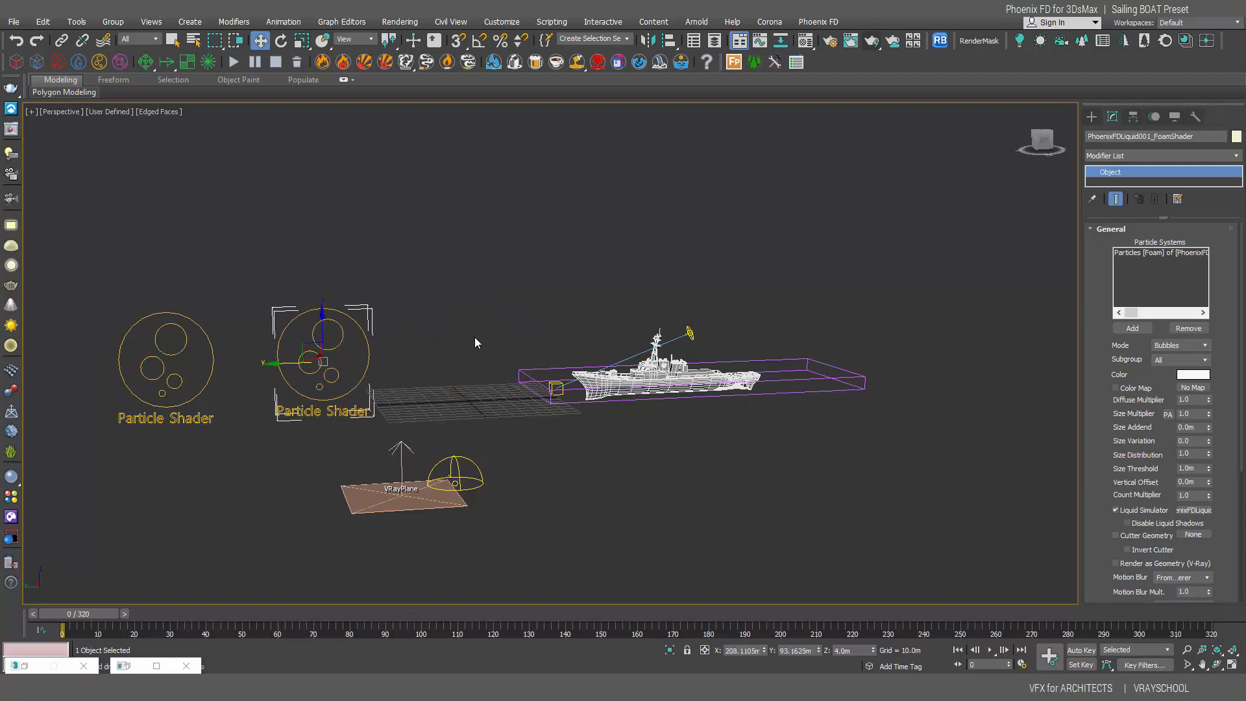
{"action": "left_click", "coordinate": [1183, 345]}
{"action": "left_click", "coordinate": [1173, 380]}
{"action": "left_click", "coordinate": [1191, 375]}
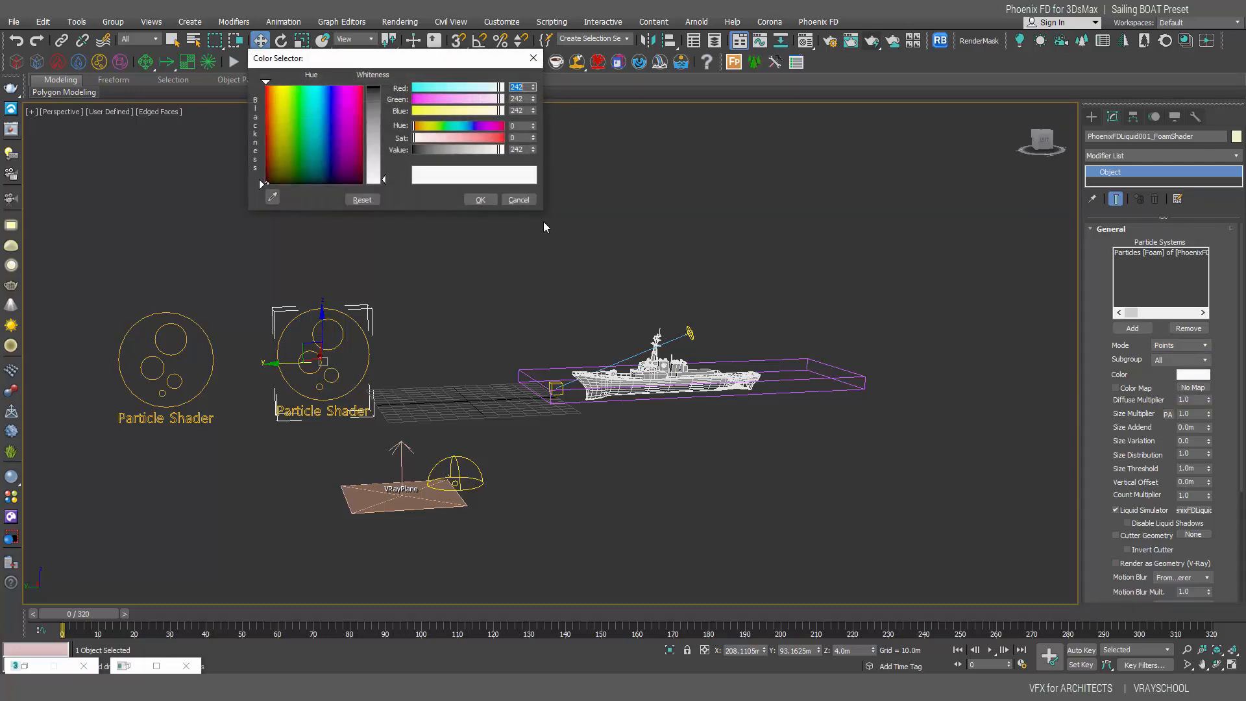
{"action": "left_click_drag", "start_coordinate": [386, 180], "coordinate": [385, 168]}
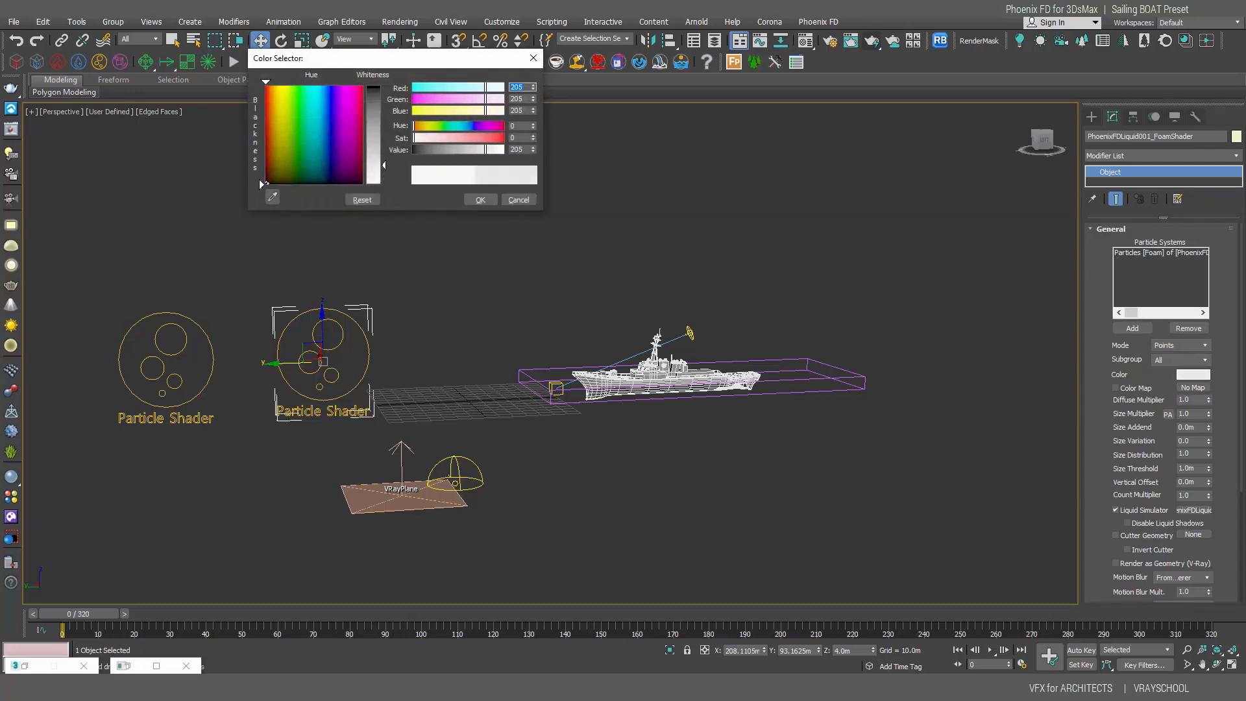
{"action": "left_click", "coordinate": [483, 200]}
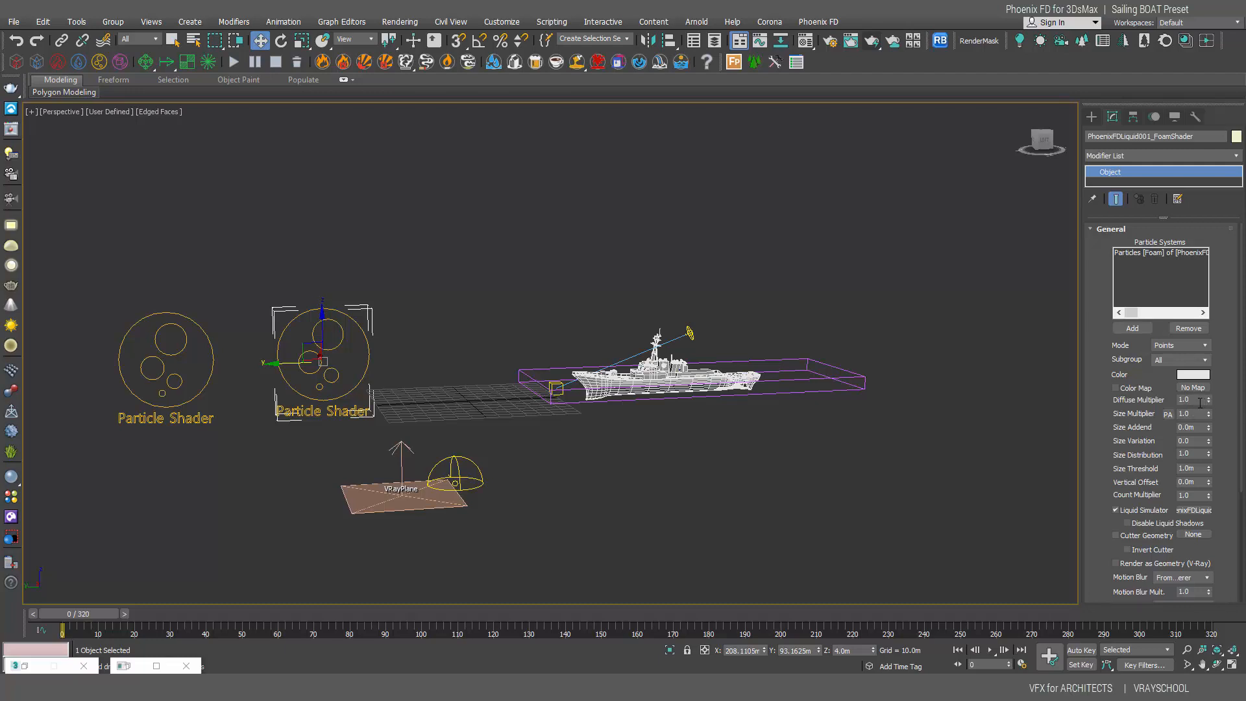
Step: Set the foam shader's size multiplier to 4 and its motion blur to Force off
{"action": "double_click", "coordinate": [1197, 413]}
{"action": "type", "text": "4"}
{"action": "left_click_drag", "start_coordinate": [1234, 510], "coordinate": [1194, 429]}
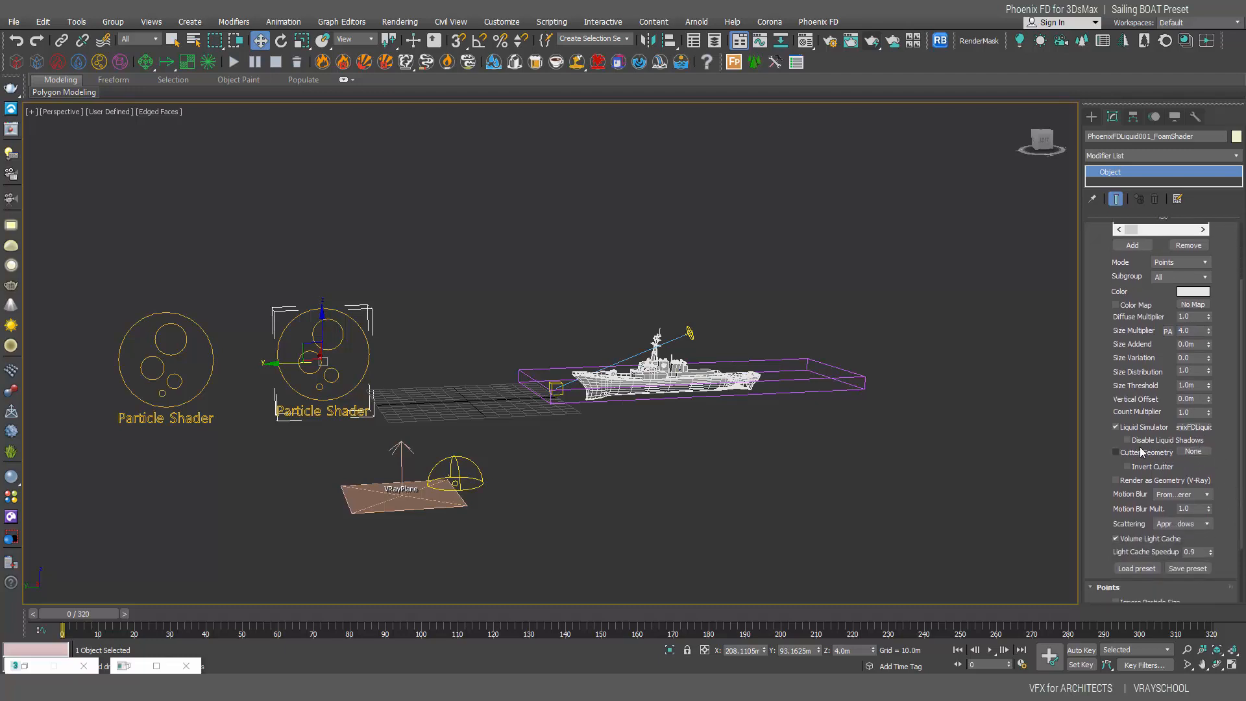
{"action": "left_click", "coordinate": [1198, 495]}
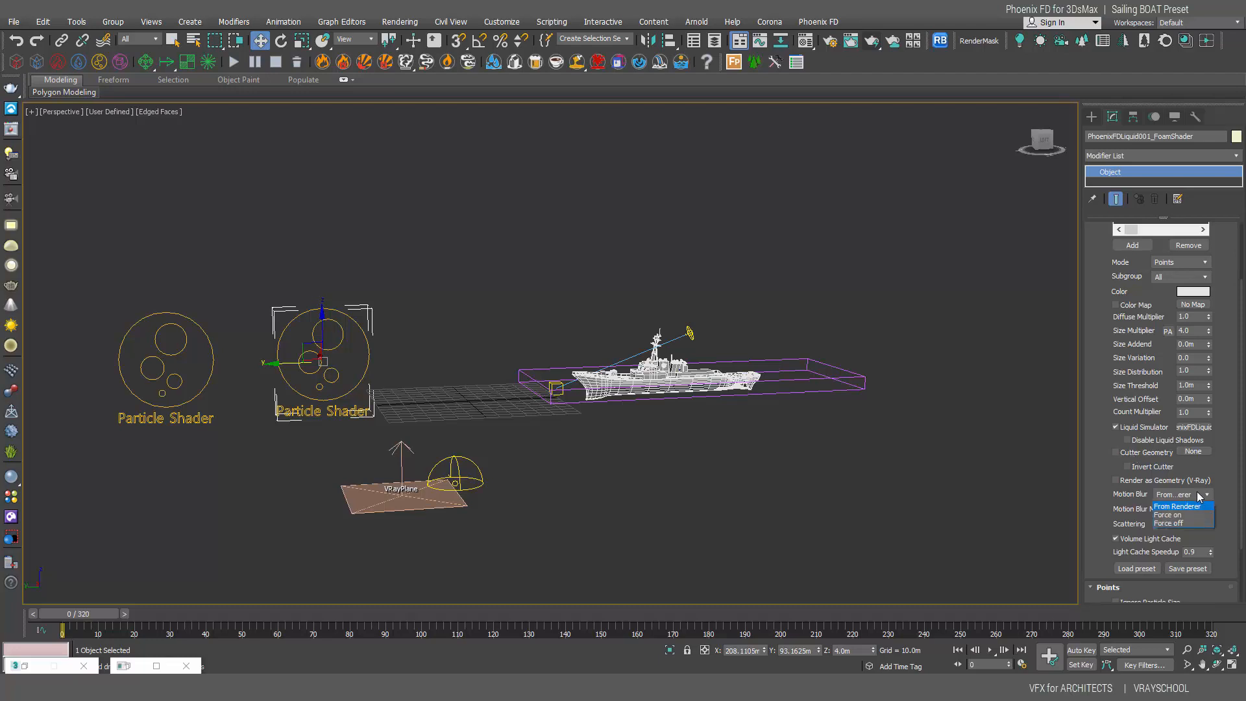
{"action": "left_click", "coordinate": [1184, 523]}
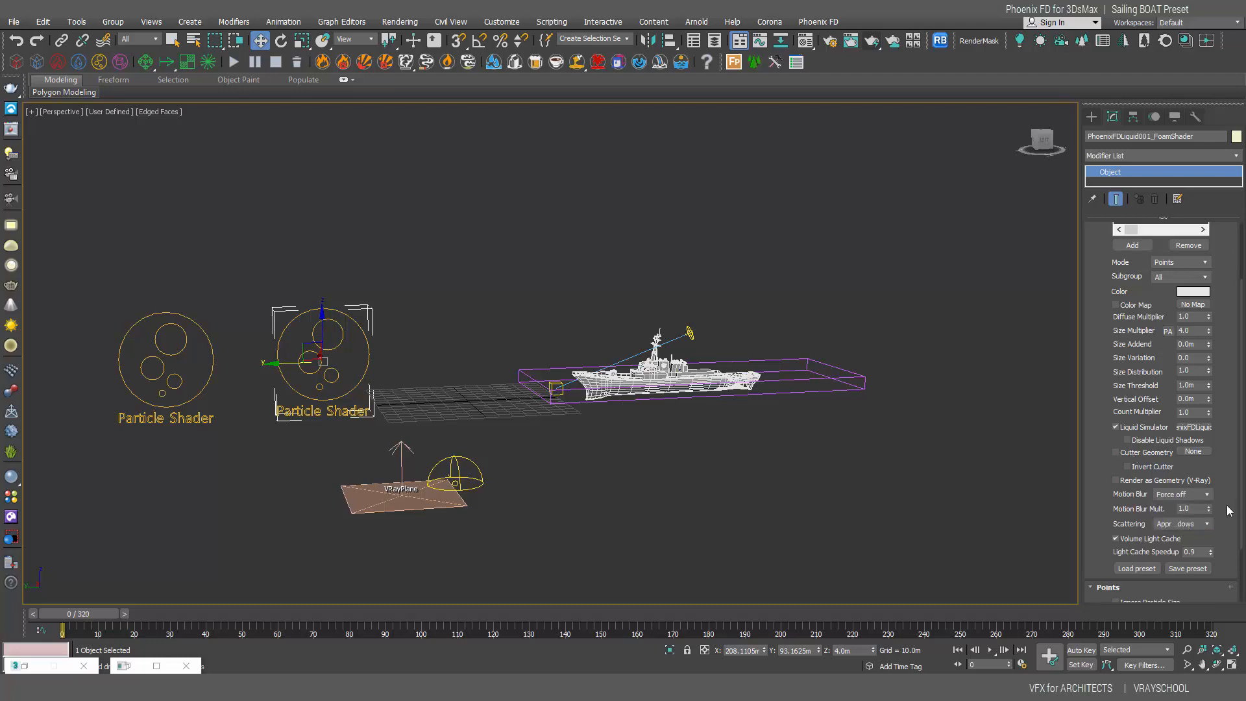
Step: Set the foam shader's motion blur multiplier to 0.9 and its scattering to Approximate
{"action": "scroll", "coordinate": [1239, 511], "scroll_direction": "down", "scroll_amount": 3}
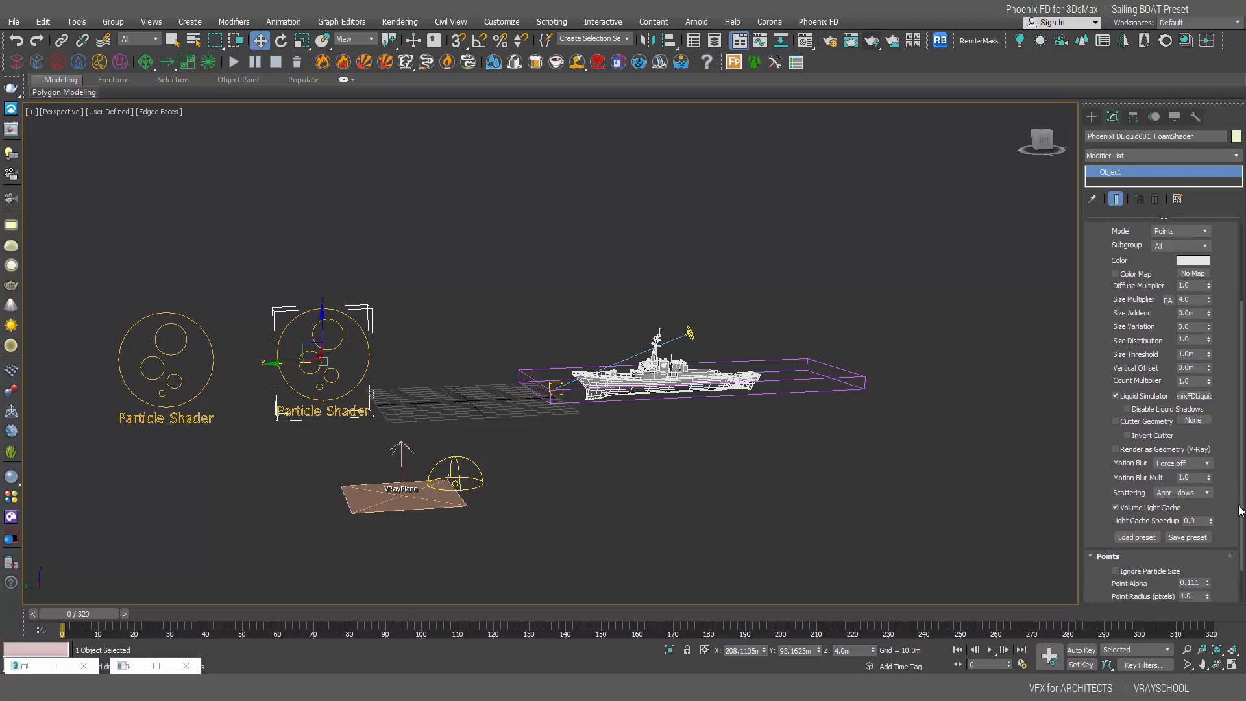
{"action": "scroll", "coordinate": [1239, 511], "scroll_direction": "down", "scroll_amount": 1}
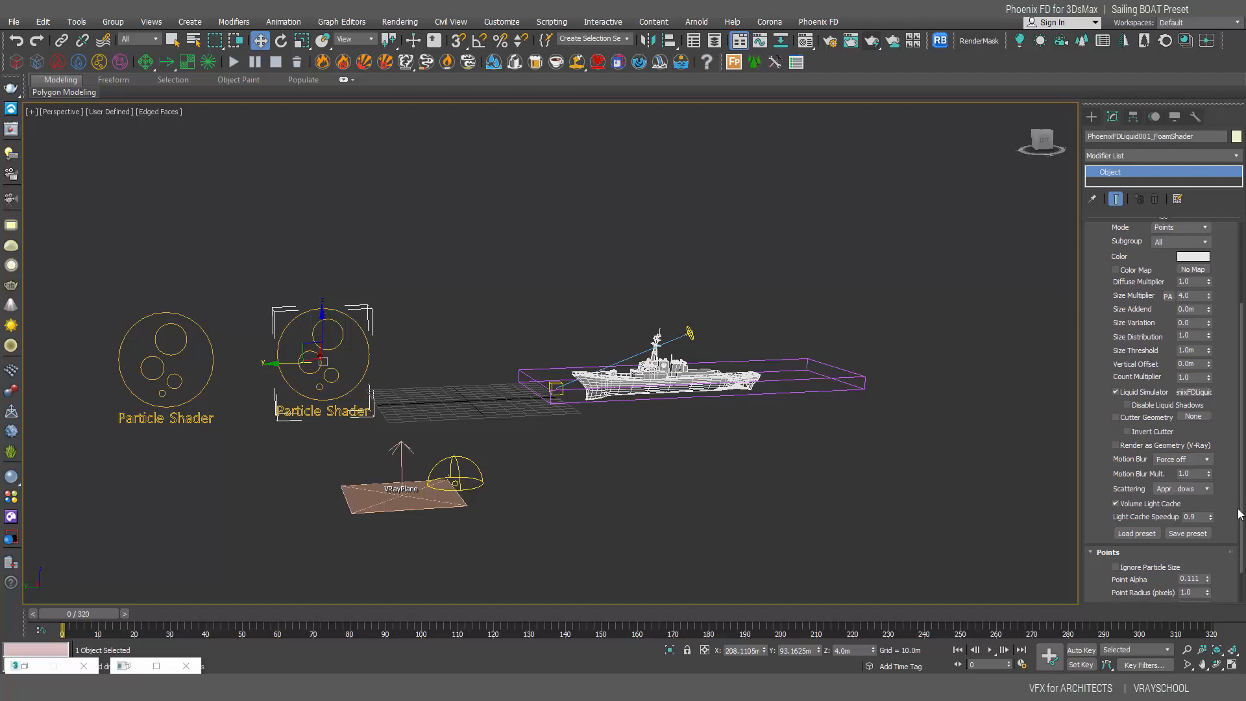
{"action": "left_click", "coordinate": [1182, 473]}
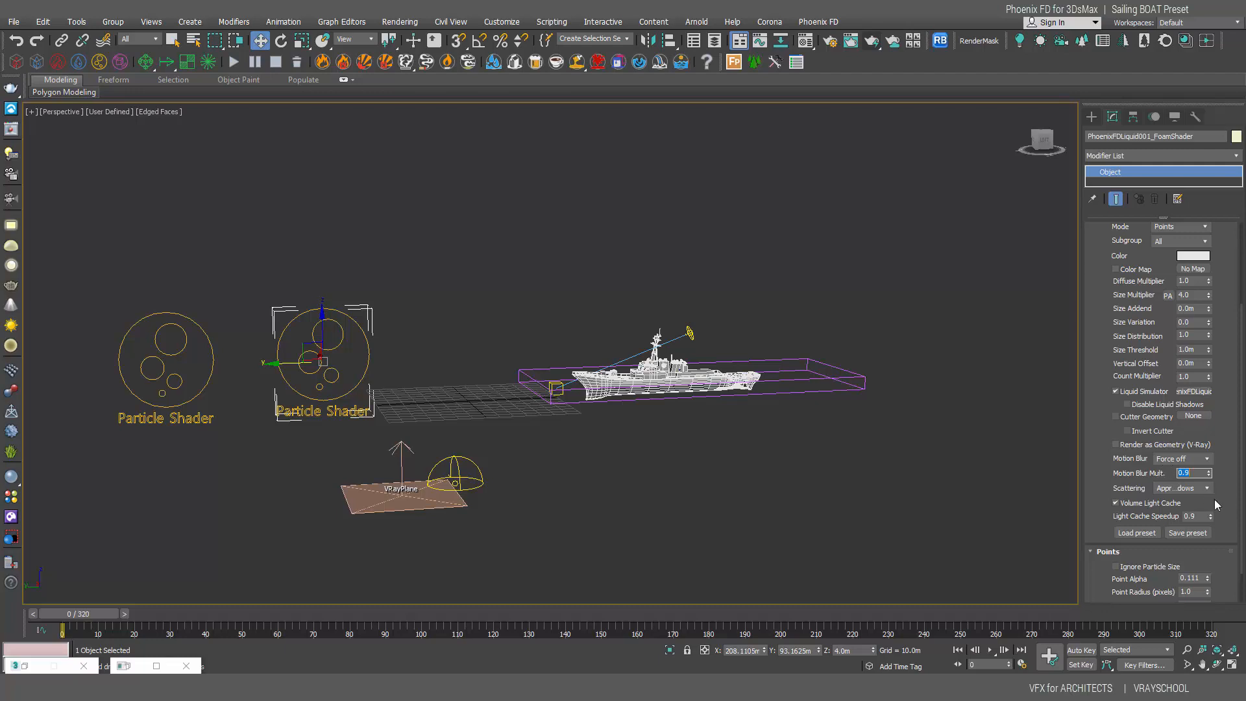
{"action": "left_click", "coordinate": [1240, 486]}
{"action": "left_click_drag", "start_coordinate": [1240, 490], "coordinate": [1240, 499]}
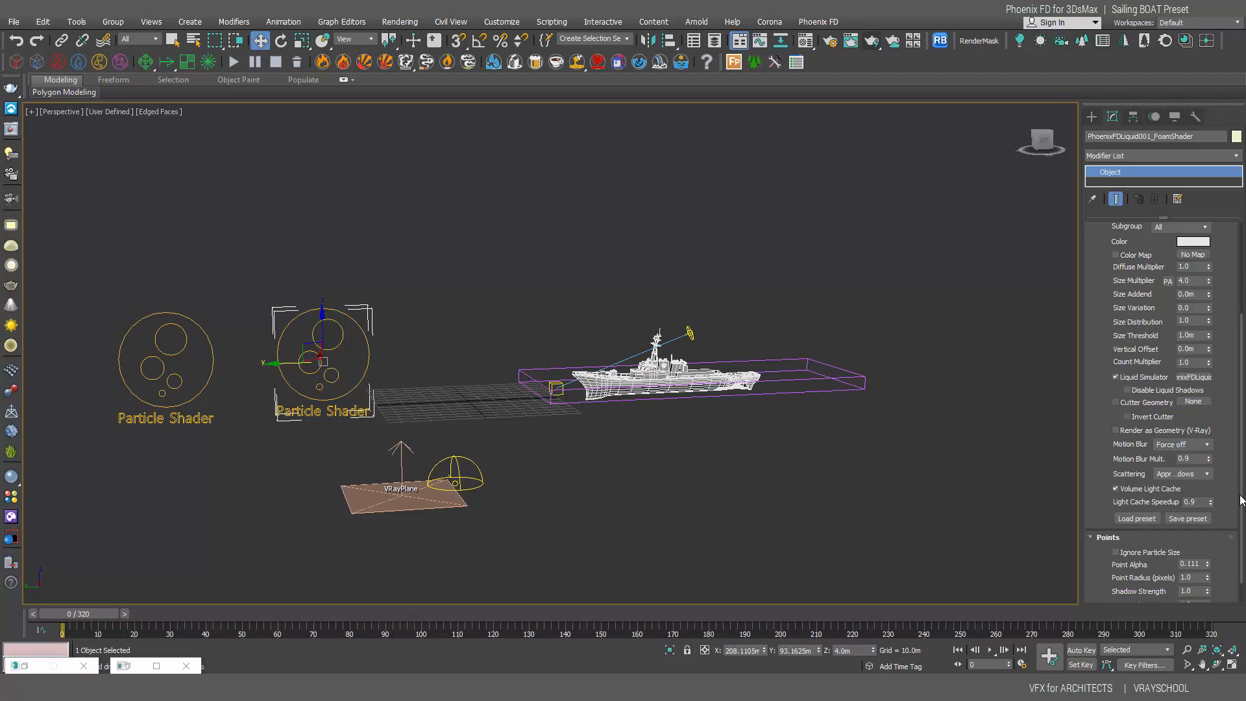
{"action": "left_click", "coordinate": [1205, 474]}
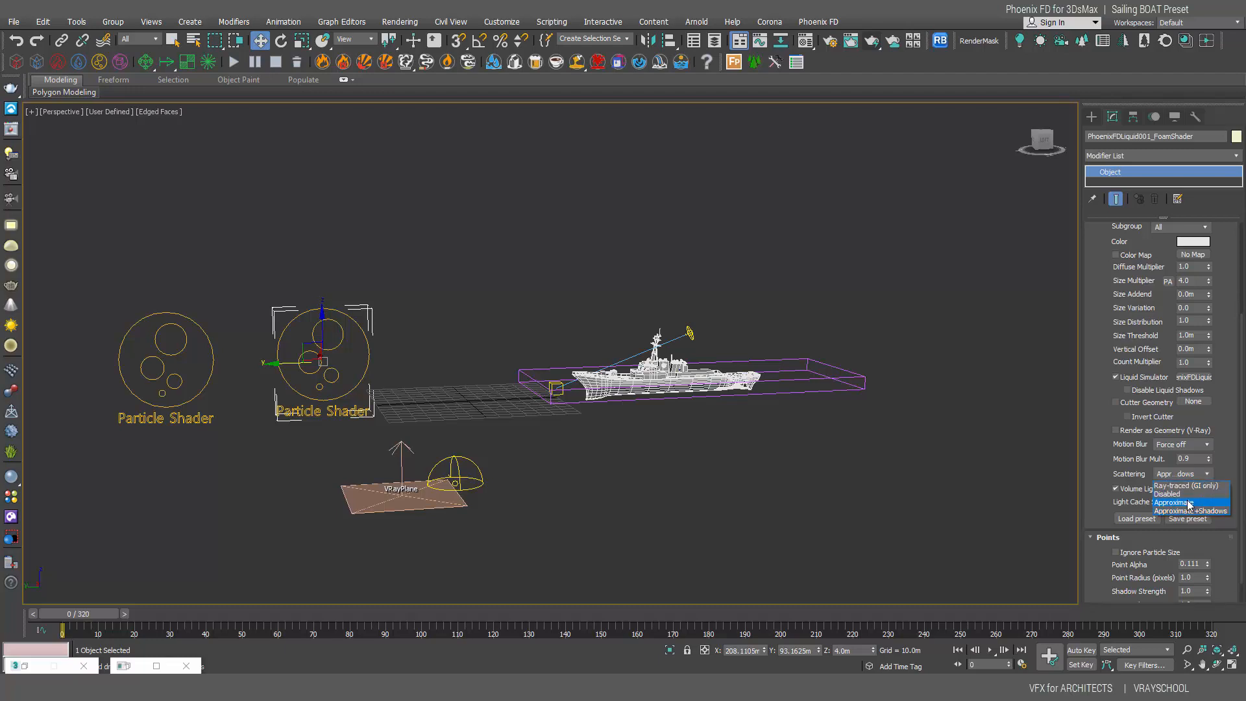
{"action": "left_click", "coordinate": [1188, 502]}
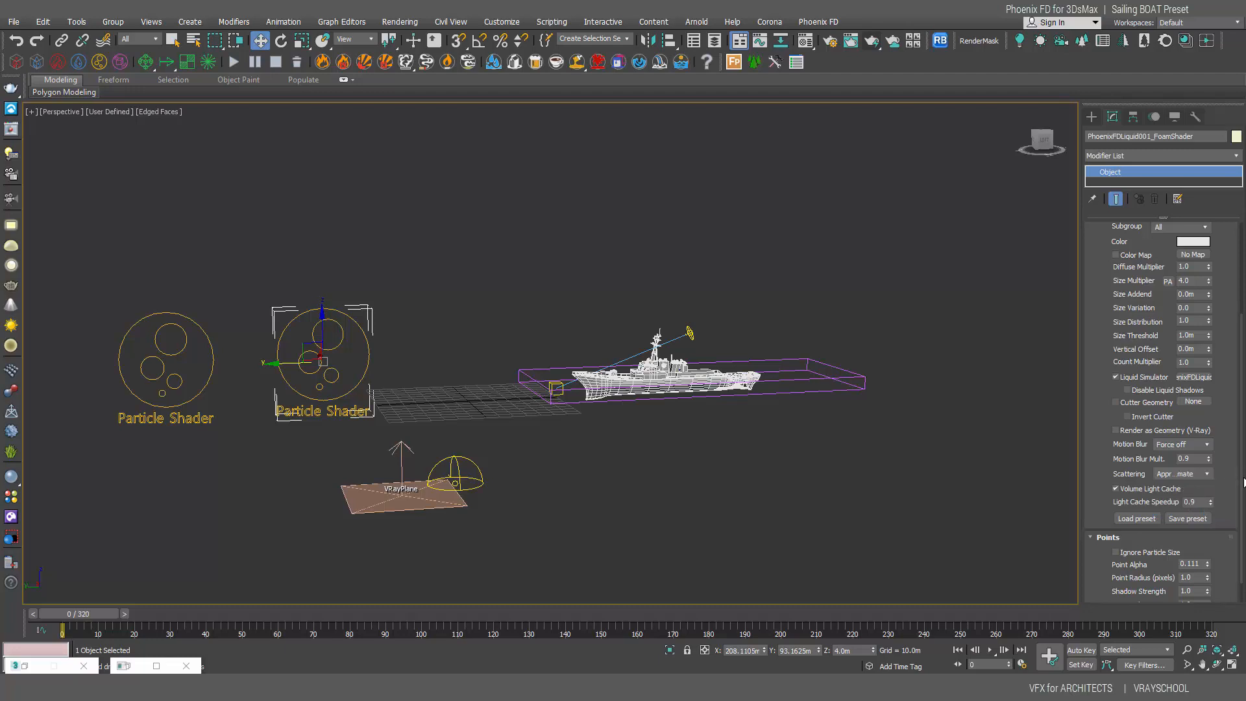
{"action": "left_click_drag", "start_coordinate": [1241, 479], "coordinate": [1236, 502]}
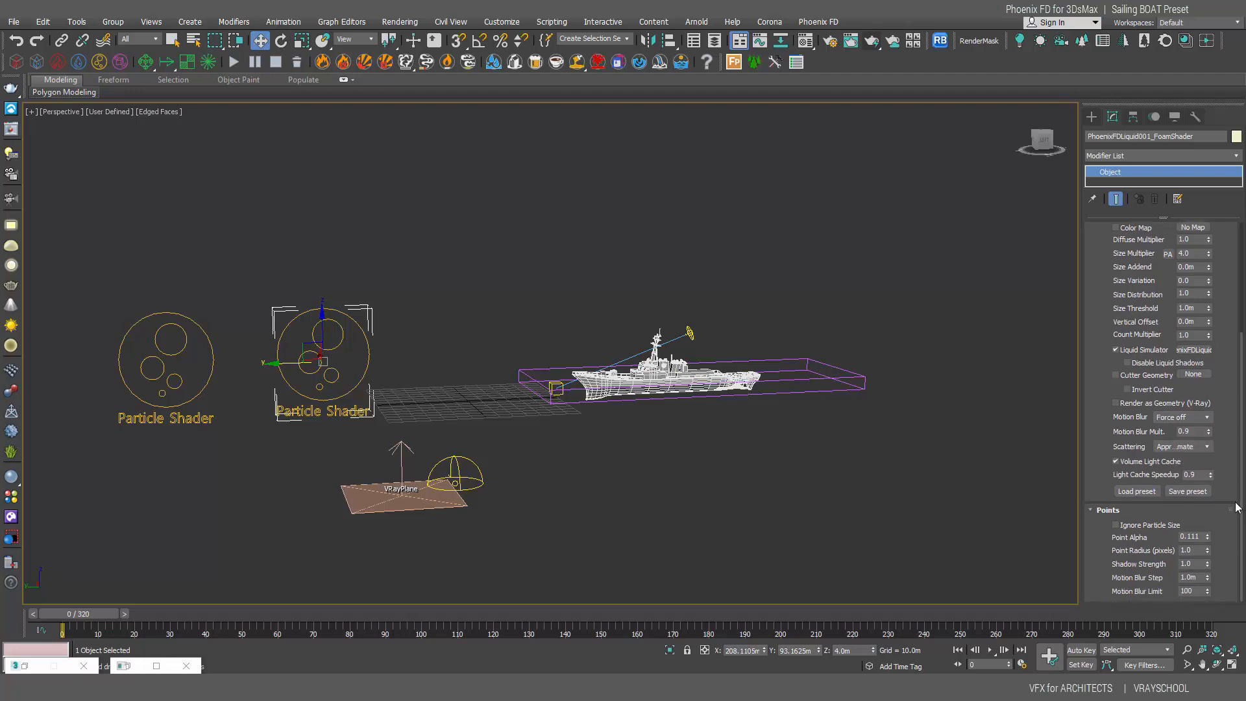
Step: Set the foam shader's point alpha to 0.02 and its point radius to 0.7 pixels
{"action": "double_click", "coordinate": [1192, 536]}
{"action": "type", "text": "0"}
{"action": "key", "text": "Return"}
{"action": "key", "text": "Tab"}
{"action": "type", "text": "0.7"}
{"action": "key", "text": "Return"}
Step: Set the foam shader's motion blur step to 0.2 and turn on Disable Liquid Shadows
{"action": "left_click", "coordinate": [1198, 576]}
{"action": "type", "text": "0.2"}
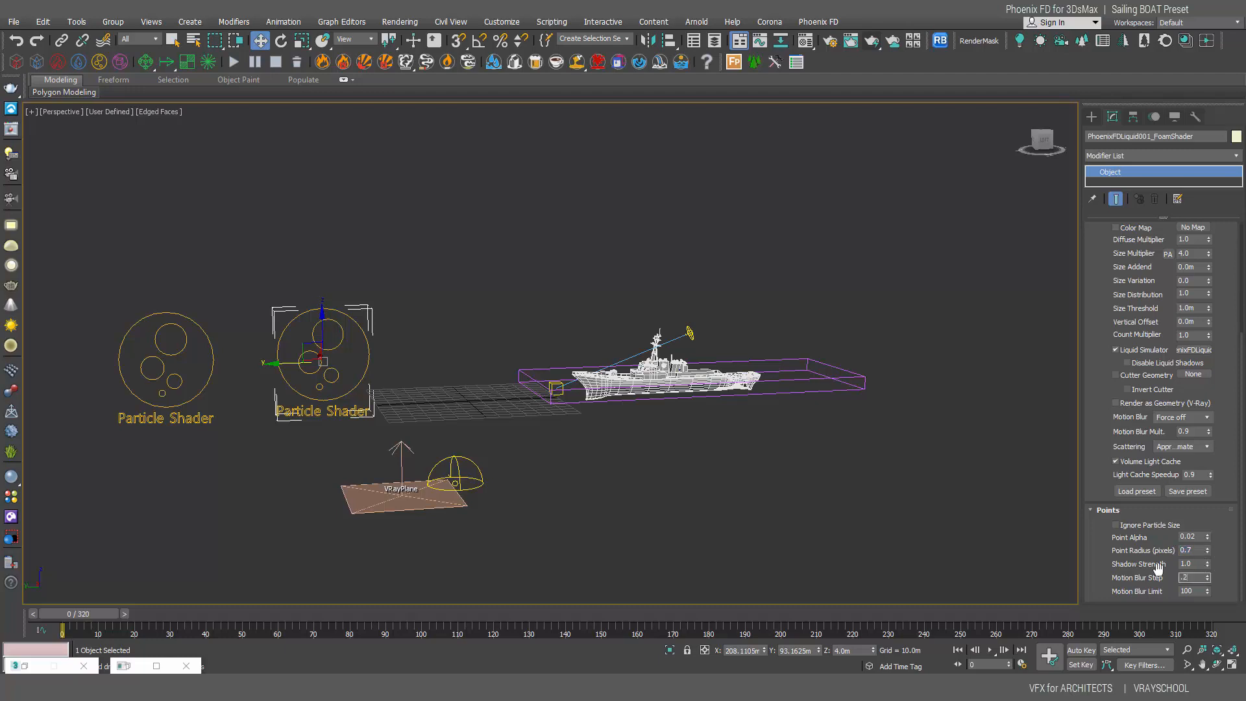
{"action": "key", "text": "Return"}
{"action": "left_click", "coordinate": [1194, 431]}
{"action": "left_click", "coordinate": [1128, 363]}
Step: Set the splashes particle shader's mode to Points and its colour to light grey with RGB 208
{"action": "left_click", "coordinate": [182, 351]}
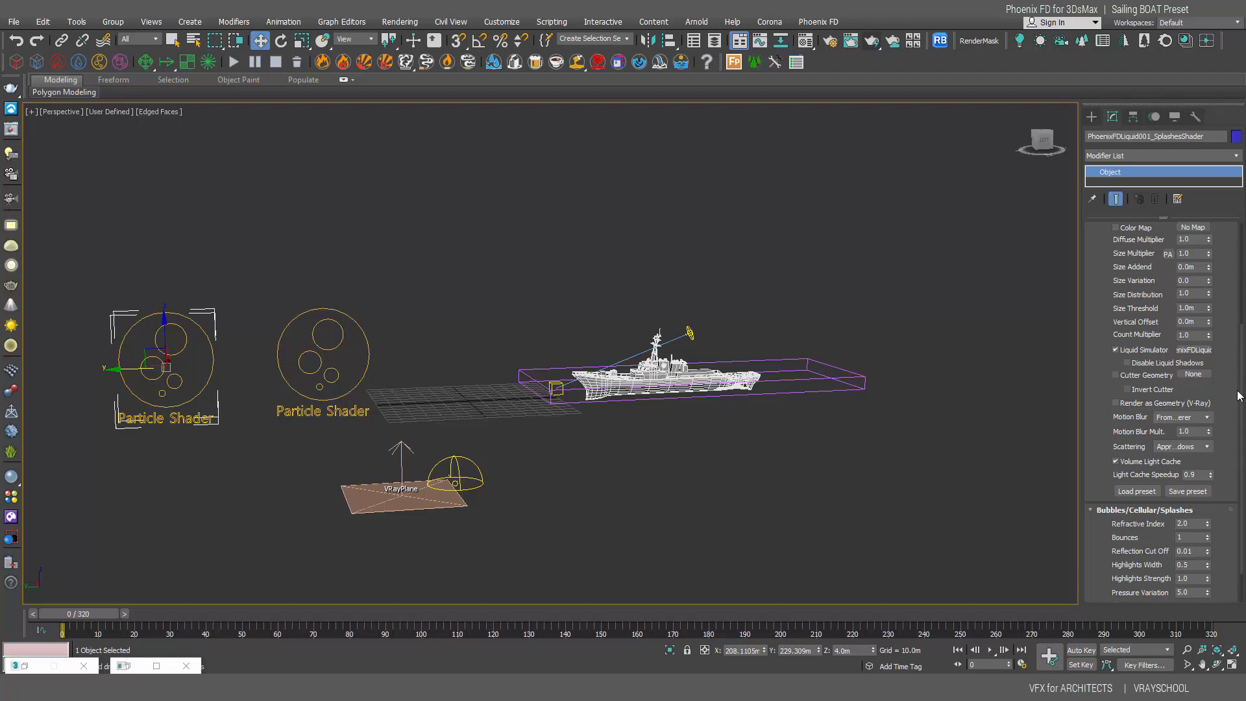
{"action": "left_click_drag", "start_coordinate": [1240, 395], "coordinate": [1242, 276]}
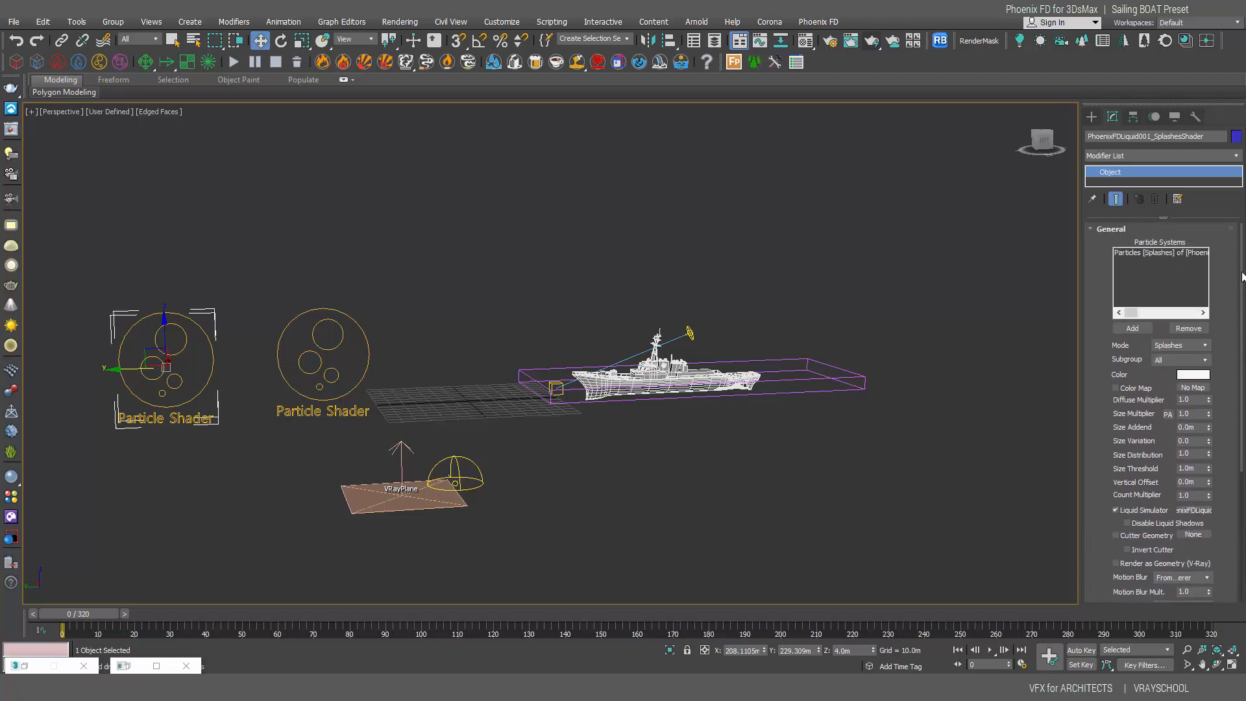
{"action": "left_click", "coordinate": [1185, 345]}
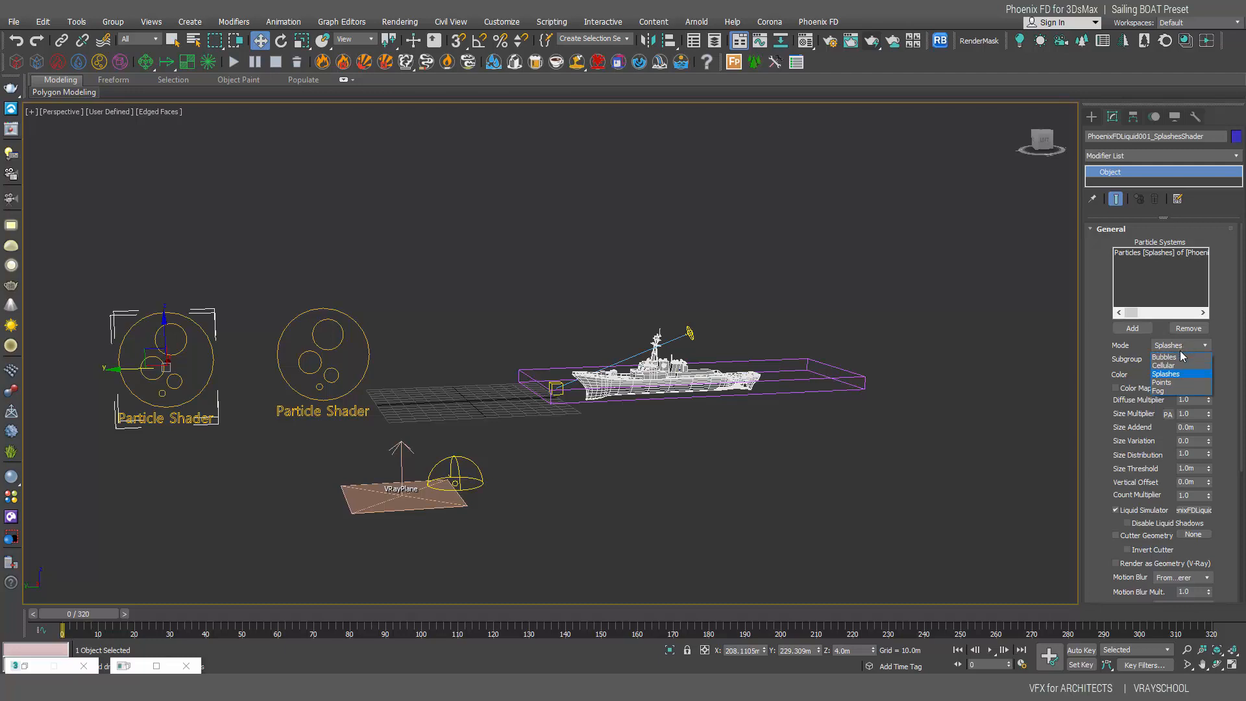
{"action": "left_click", "coordinate": [1168, 383]}
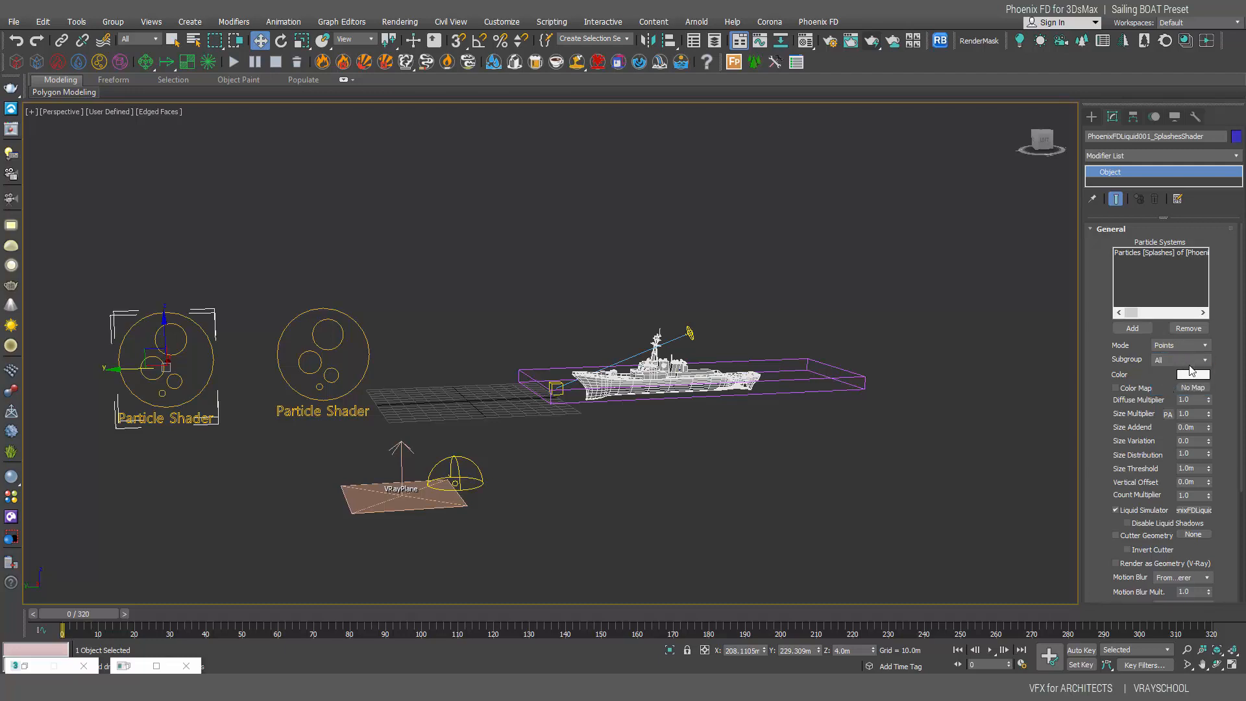
{"action": "left_click", "coordinate": [1193, 375]}
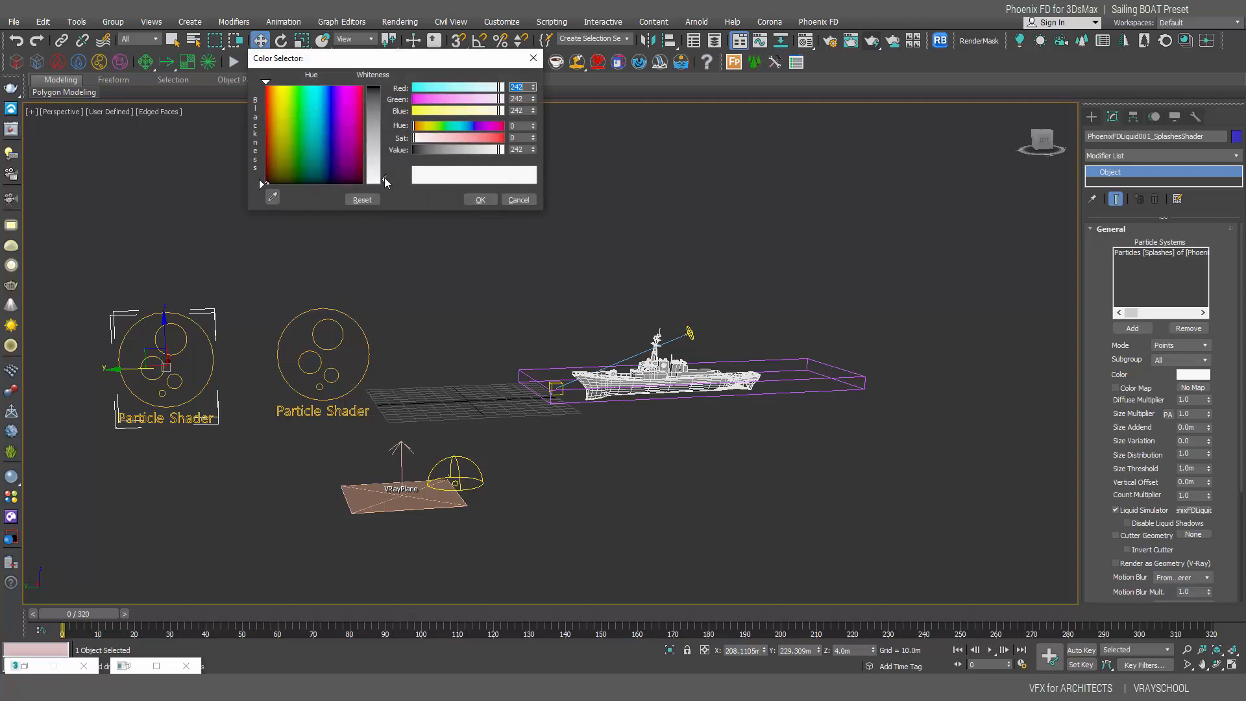
{"action": "left_click_drag", "start_coordinate": [384, 177], "coordinate": [384, 170]}
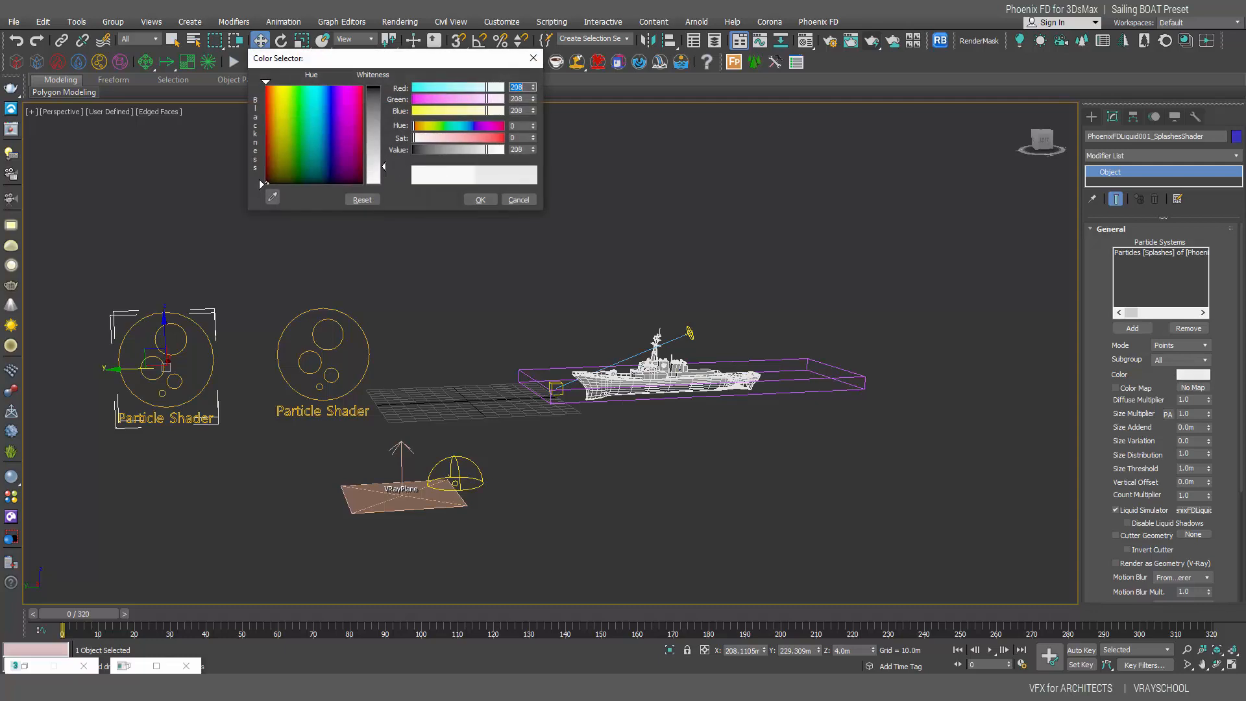
{"action": "left_click", "coordinate": [480, 199]}
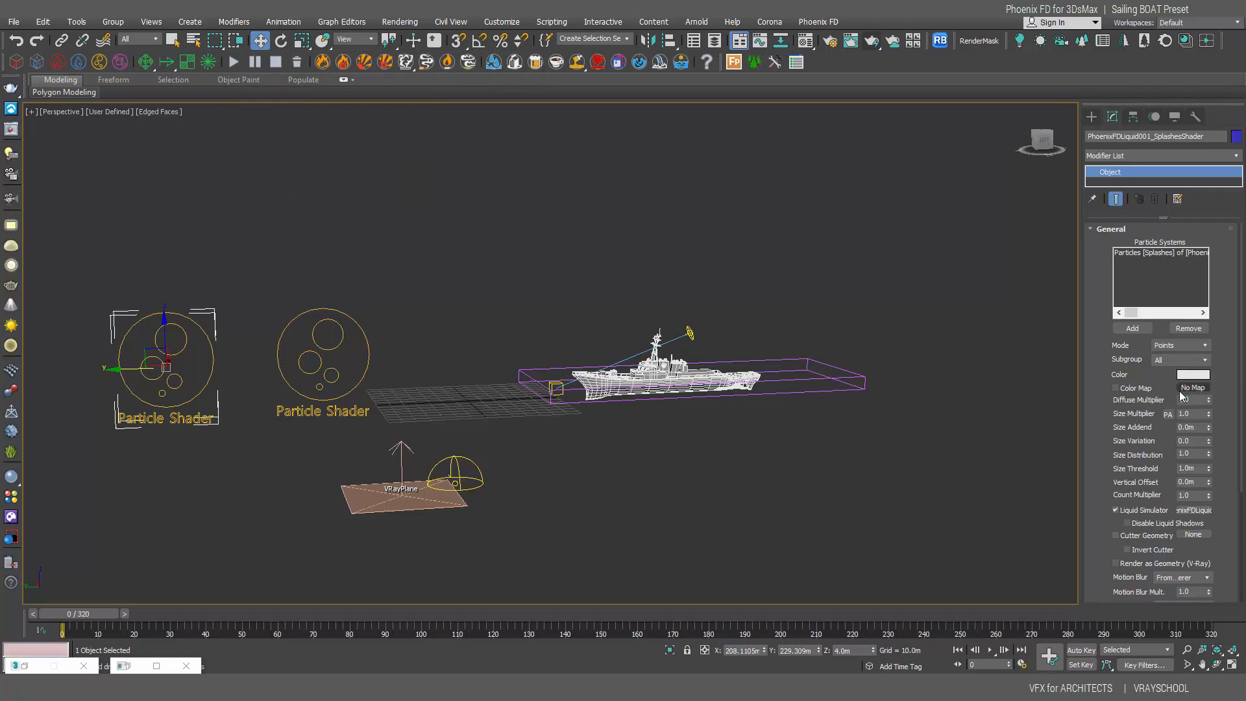
Step: Set the splashes shader's size multiplier to 4 and turn on Disable Liquid Shadows
{"action": "left_click", "coordinate": [1188, 413]}
{"action": "type", "text": "4"}
{"action": "left_click_drag", "start_coordinate": [1243, 473], "coordinate": [1245, 517]}
{"action": "left_click", "coordinate": [1127, 486]}
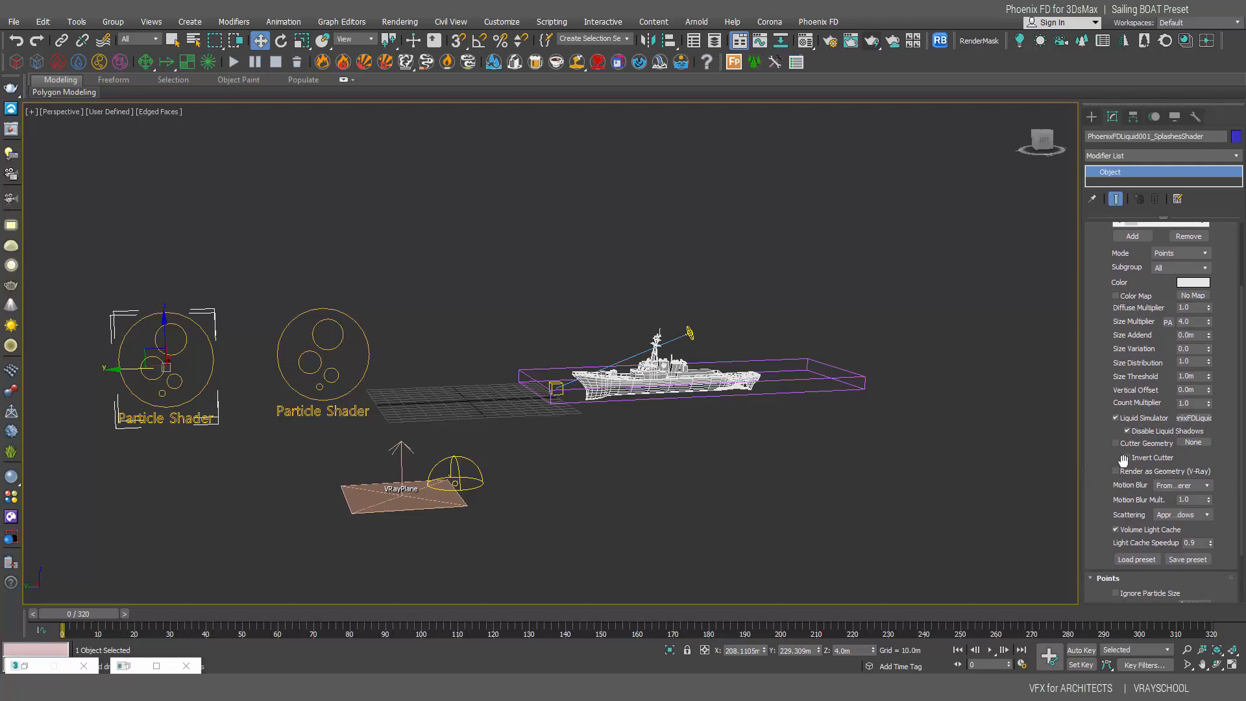
Step: Set the splashes shader's motion blur to Force on and its scattering to Approximate
{"action": "left_click", "coordinate": [1200, 486]}
{"action": "left_click", "coordinate": [1189, 506]}
{"action": "left_click_drag", "start_coordinate": [1243, 470], "coordinate": [1226, 488]}
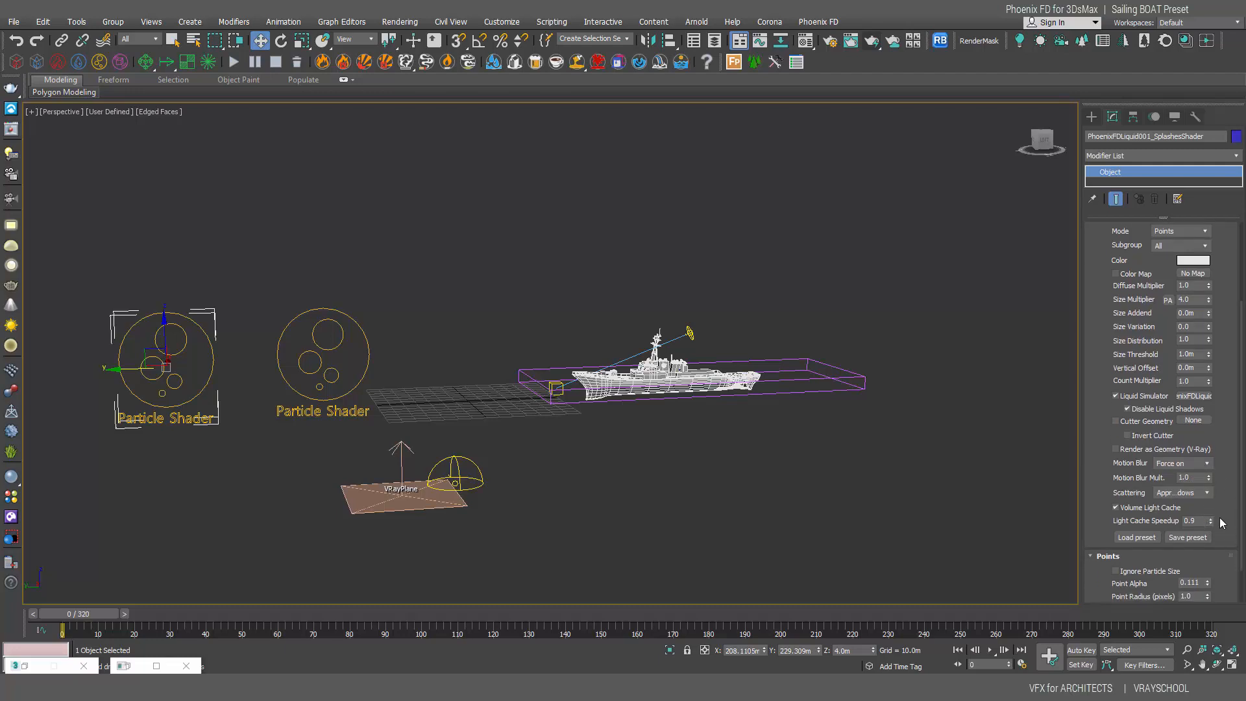
{"action": "left_click", "coordinate": [1189, 495]}
{"action": "left_click", "coordinate": [1184, 520]}
Step: Set the splashes shader's point alpha to 0.02 and its point radius to 0.7 pixels
{"action": "scroll", "coordinate": [1234, 537], "scroll_direction": "down", "scroll_amount": 3}
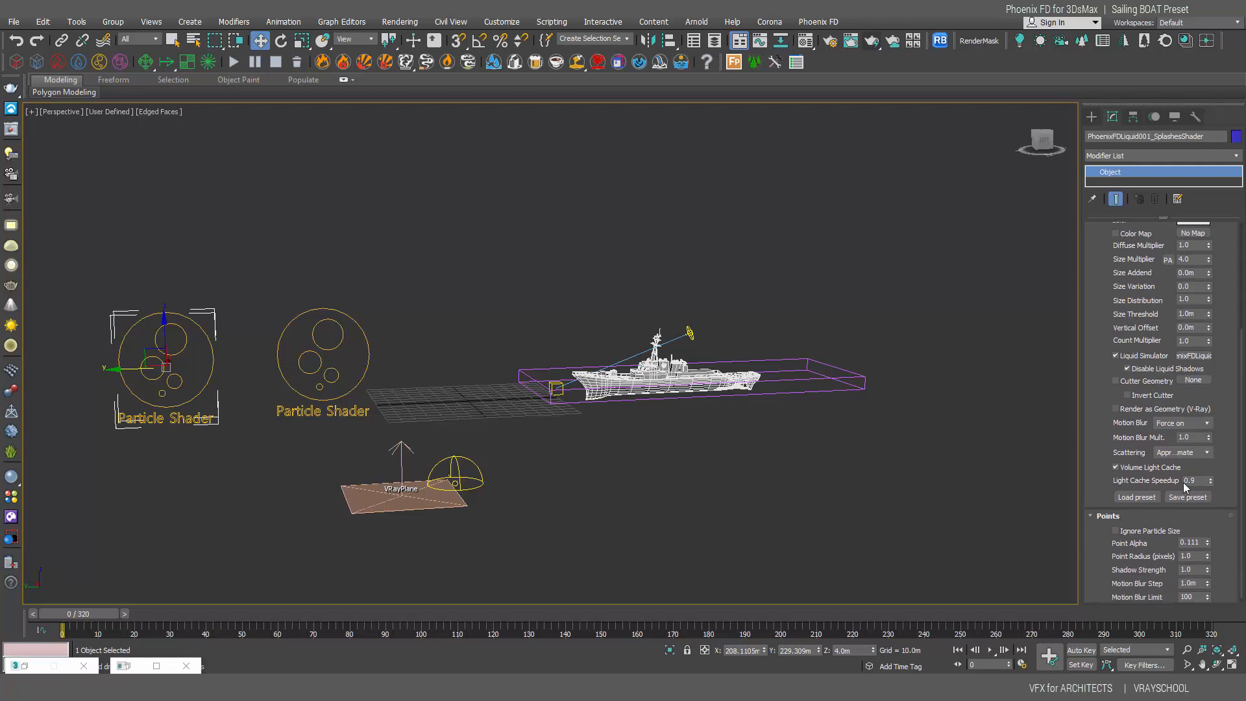
{"action": "left_click_drag", "start_coordinate": [1241, 519], "coordinate": [1241, 528]}
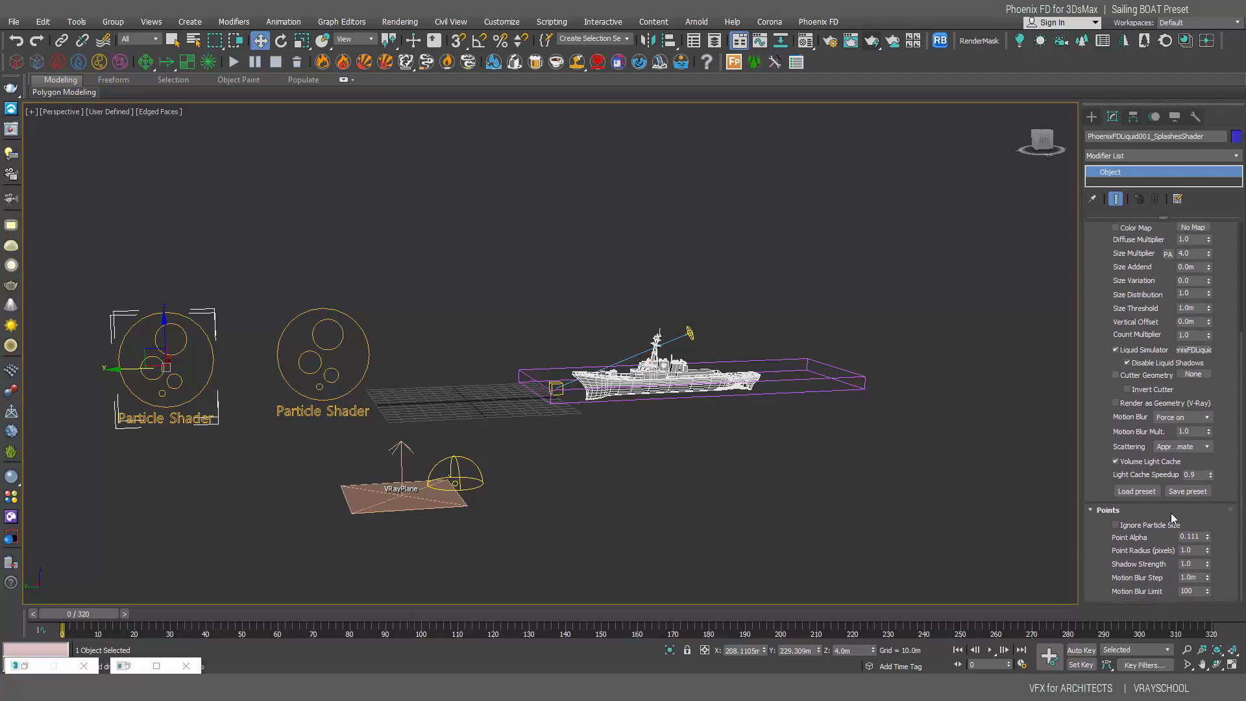
{"action": "double_click", "coordinate": [1210, 536]}
{"action": "type", "text": "0.02"}
{"action": "key", "text": "Tab"}
{"action": "type", "text": "0.7"}
{"action": "key", "text": "Return"}
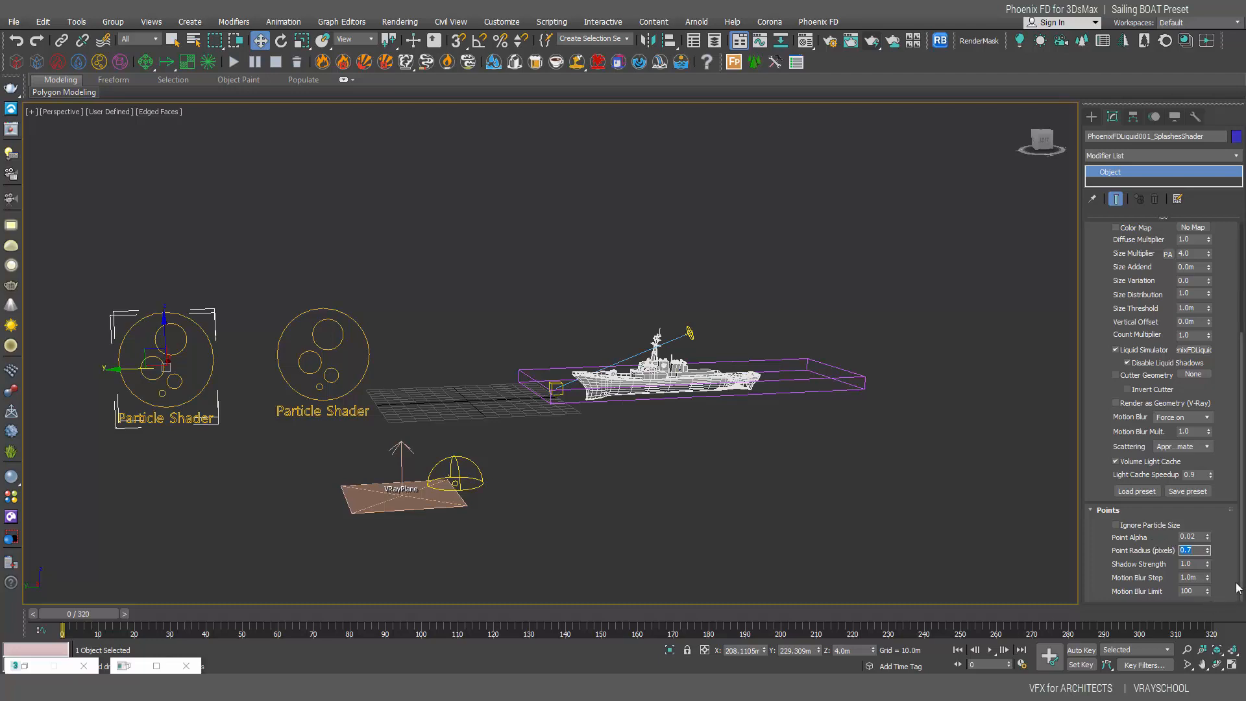
{"action": "left_click", "coordinate": [1242, 526]}
Step: Examine the ship's stern in the Perspective and Top views and select the liquid simulator surrounding the ship
{"action": "scroll", "coordinate": [765, 388], "scroll_direction": "up", "scroll_amount": 10}
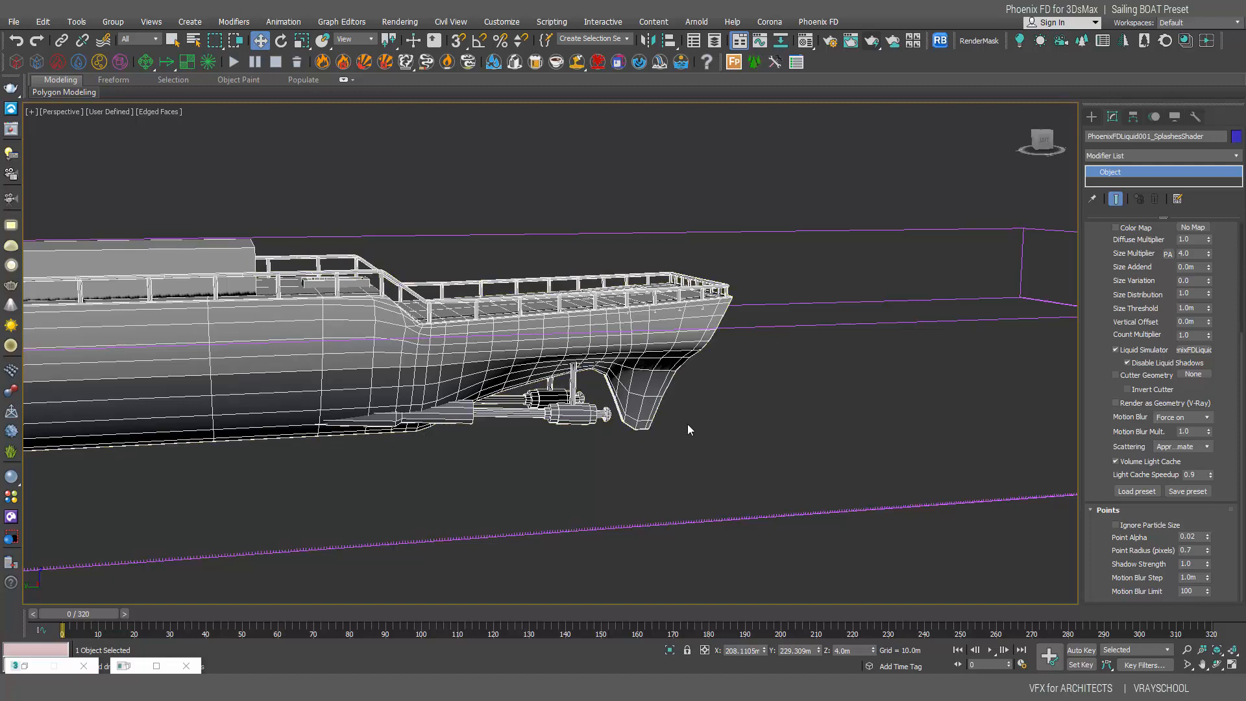
{"action": "scroll", "coordinate": [688, 428], "scroll_direction": "down", "scroll_amount": 3}
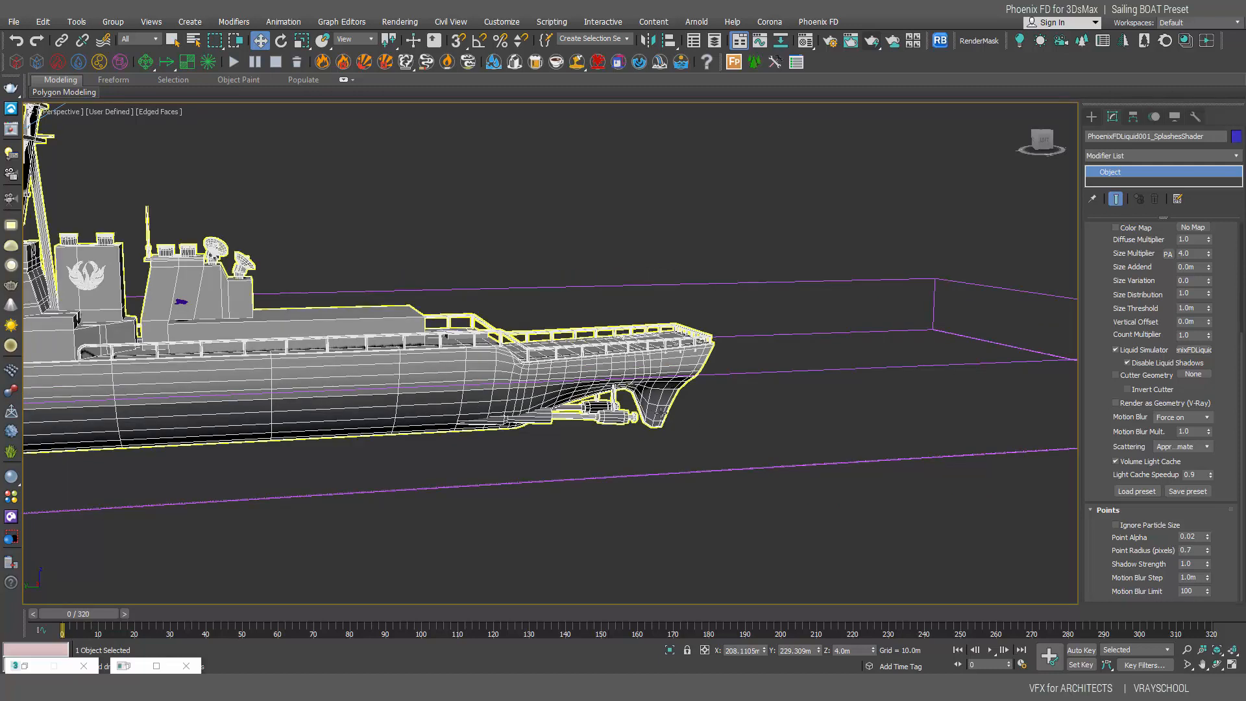
{"action": "scroll", "coordinate": [633, 412], "scroll_direction": "down", "scroll_amount": 4}
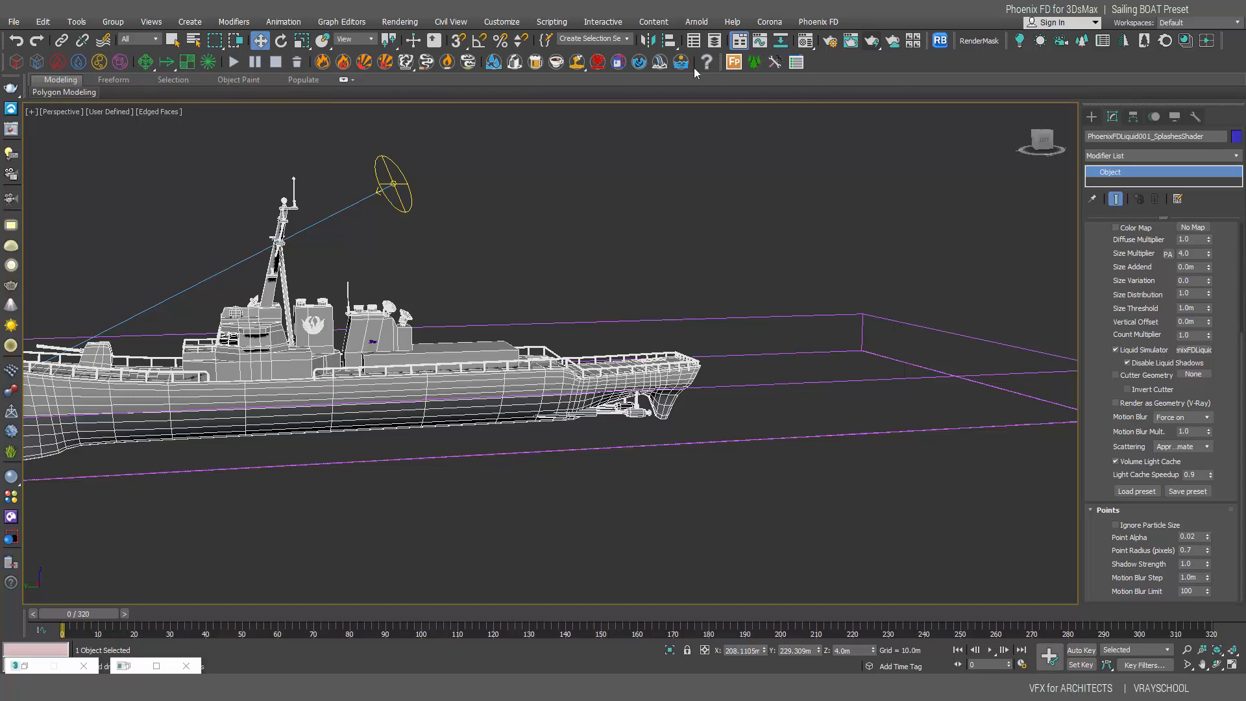
{"action": "key", "text": "t"}
{"action": "scroll", "coordinate": [527, 366], "scroll_direction": "up", "scroll_amount": 8}
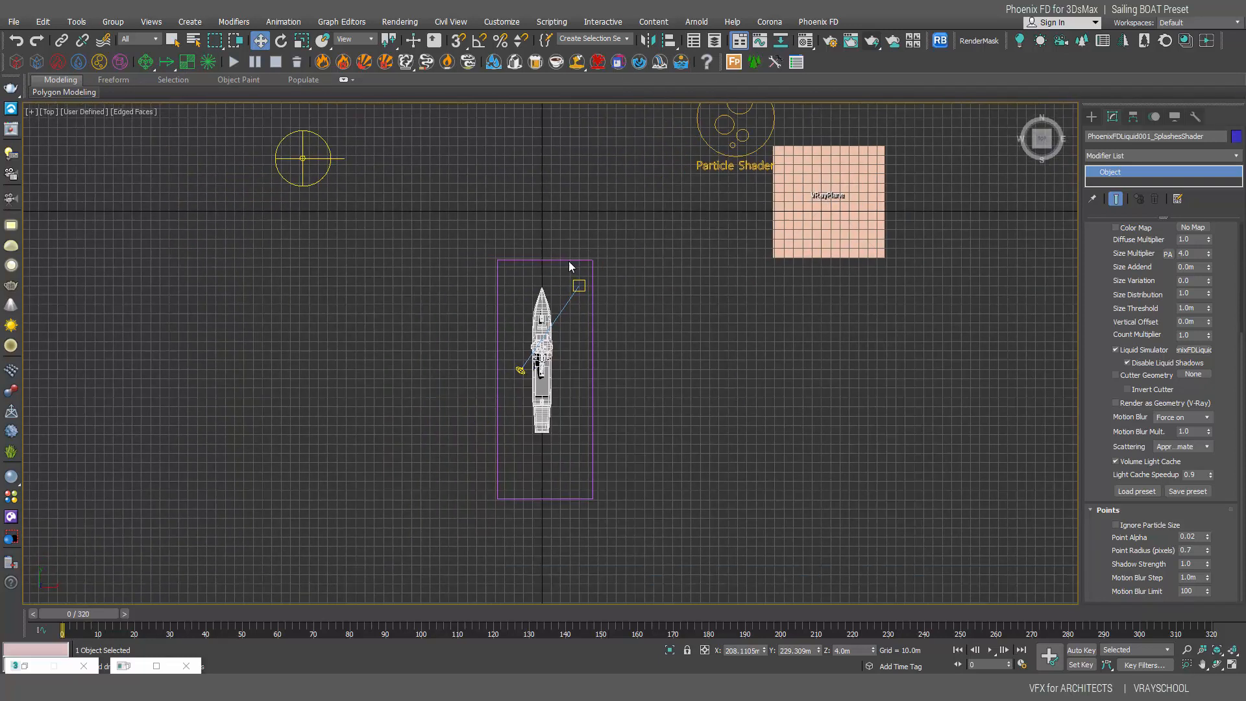
{"action": "middle_click_drag", "start_coordinate": [528, 366], "coordinate": [583, 258]}
{"action": "scroll", "coordinate": [583, 258], "scroll_direction": "down", "scroll_amount": 4}
{"action": "scroll", "coordinate": [591, 352], "scroll_direction": "up", "scroll_amount": 3}
{"action": "middle_click_drag", "start_coordinate": [594, 326], "coordinate": [593, 381]}
{"action": "scroll", "coordinate": [596, 357], "scroll_direction": "down", "scroll_amount": 3}
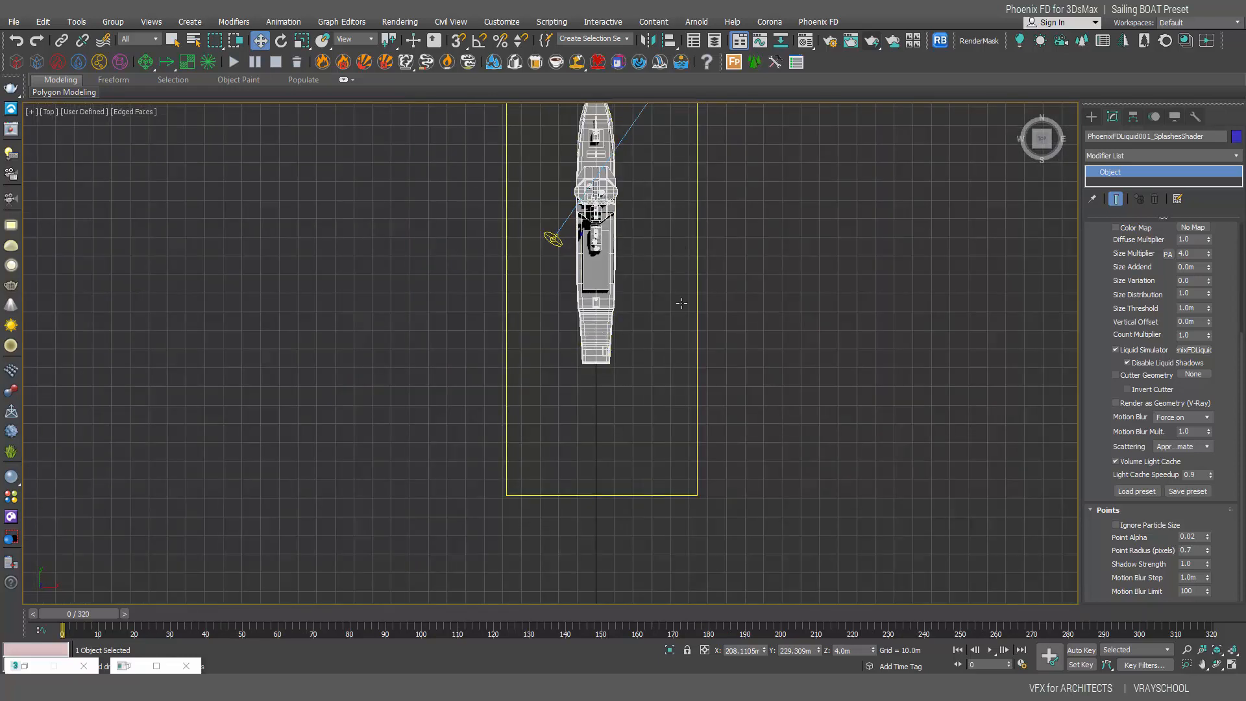
{"action": "left_click", "coordinate": [693, 294]}
{"action": "scroll", "coordinate": [692, 294], "scroll_direction": "down", "scroll_amount": 3}
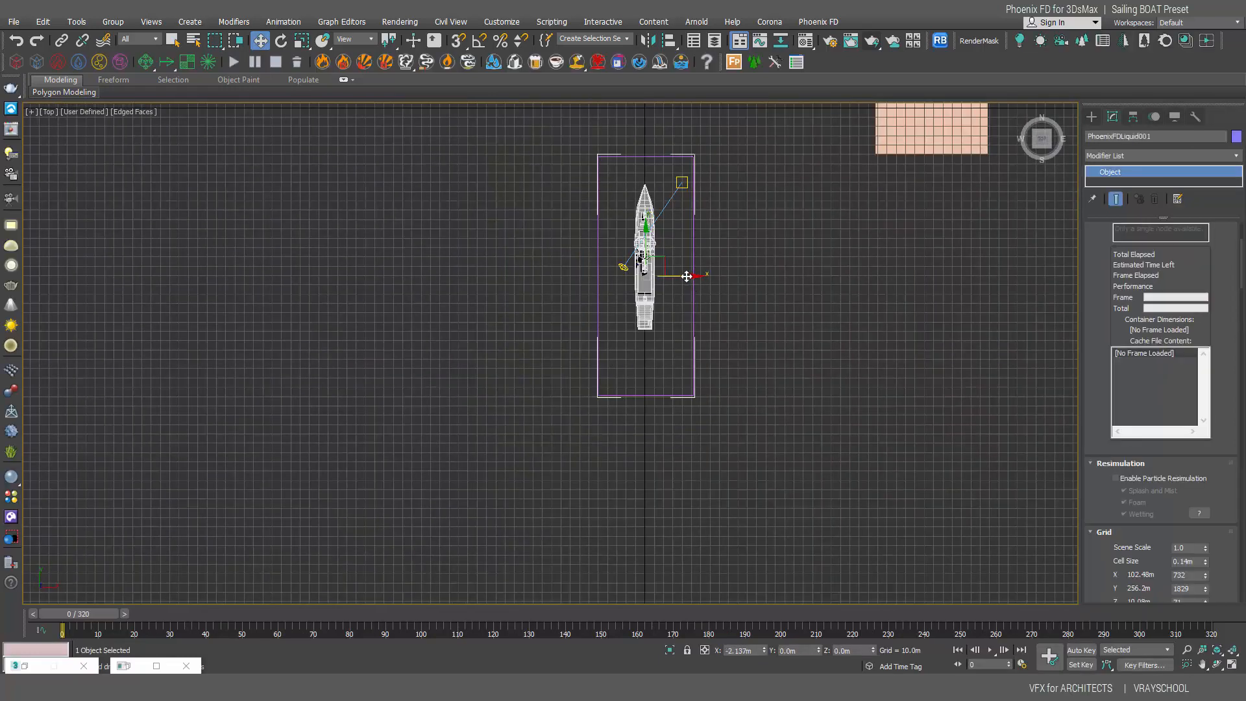
{"action": "scroll", "coordinate": [664, 305], "scroll_direction": "up", "scroll_amount": 5}
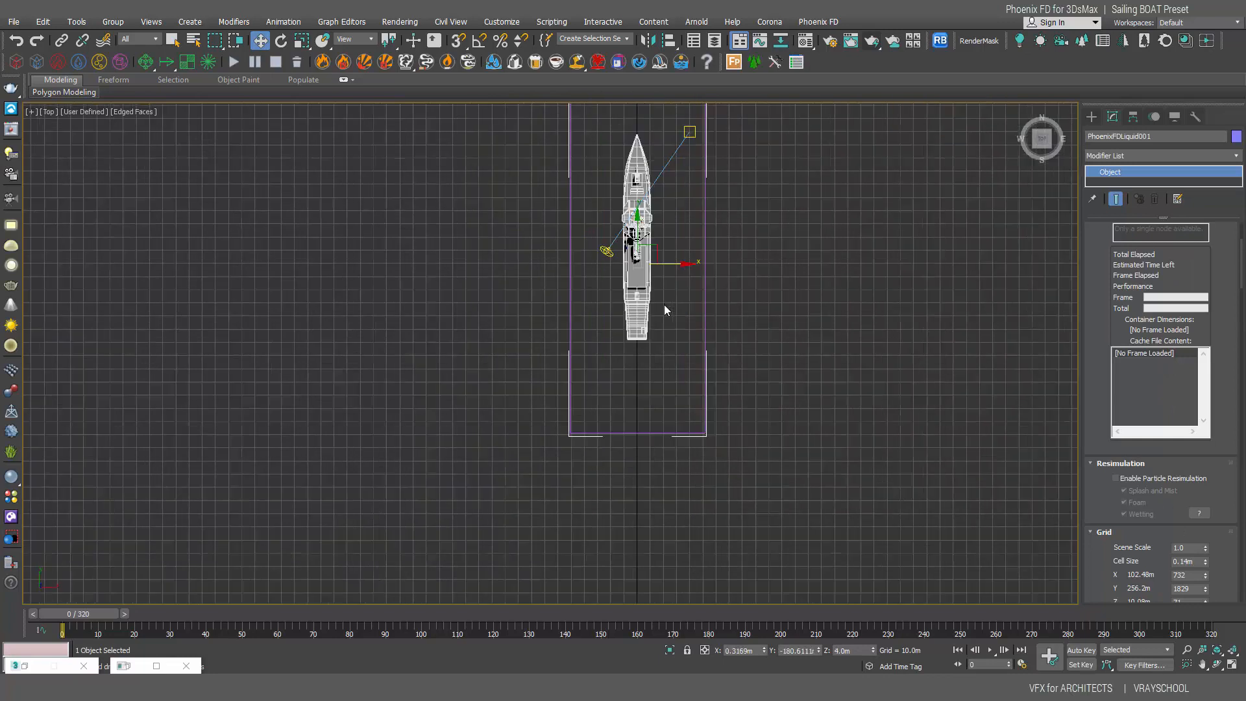
{"action": "scroll", "coordinate": [660, 305], "scroll_direction": "up", "scroll_amount": 2}
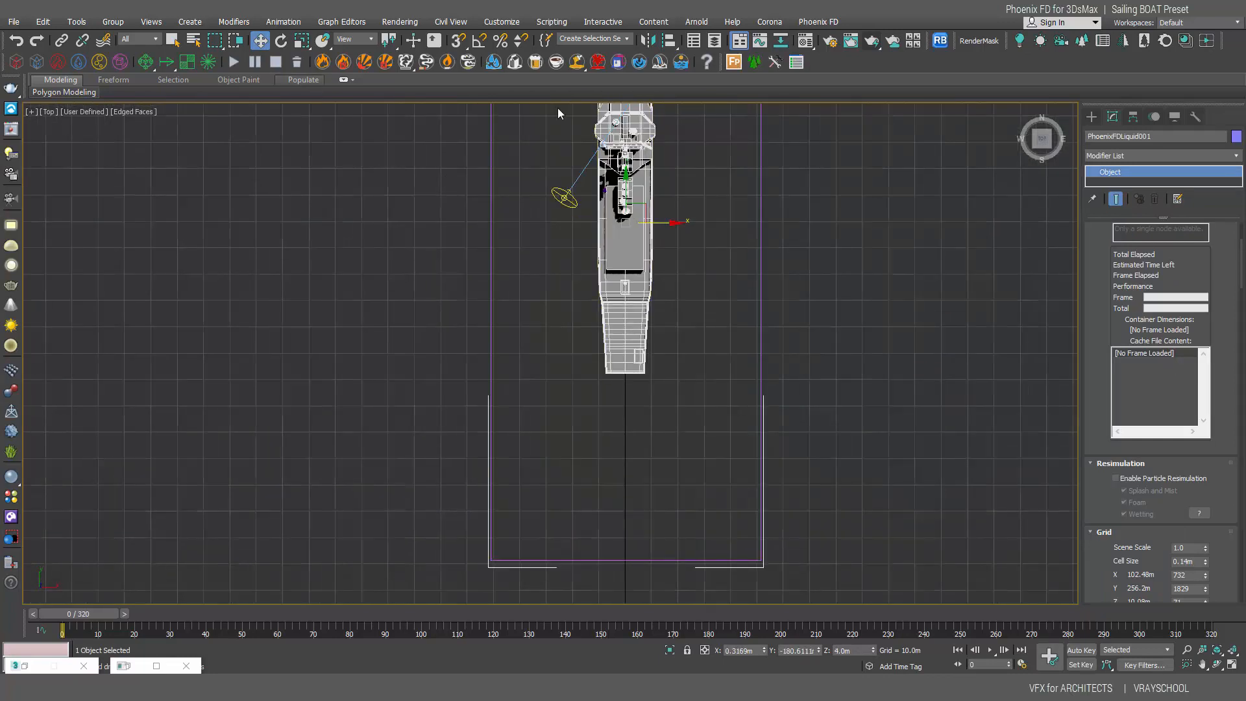
Step: Draw a box around the ship's propellers at the stern in Top view, about 4.27 m long, 10.36 m wide and 3.05 m high
{"action": "left_click", "coordinate": [1095, 118]}
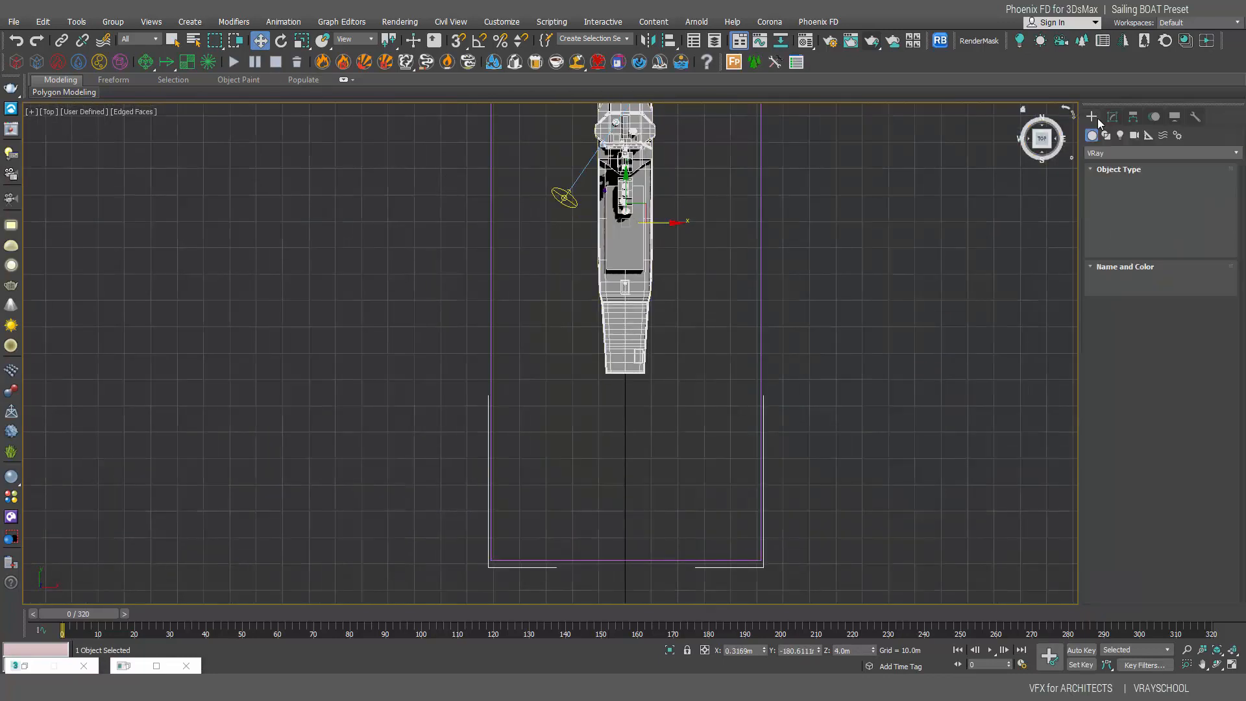
{"action": "left_click", "coordinate": [1110, 153]}
{"action": "left_click", "coordinate": [1129, 165]}
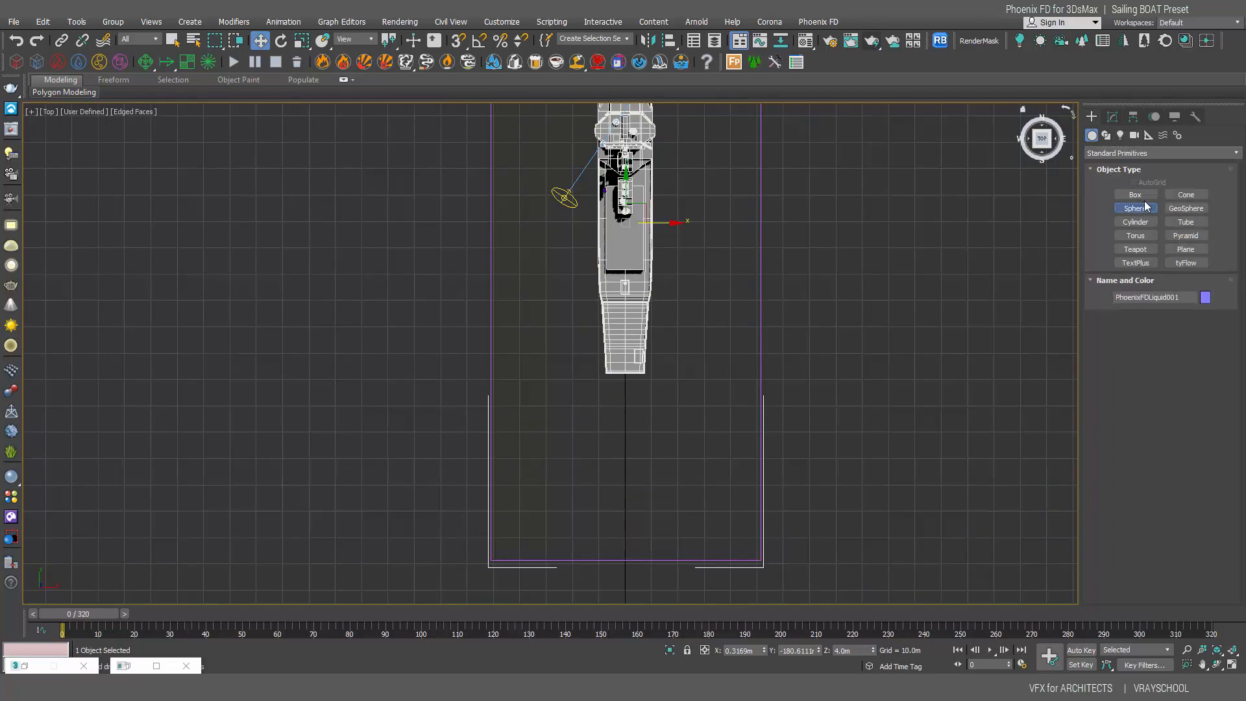
{"action": "left_click", "coordinate": [1139, 195]}
{"action": "scroll", "coordinate": [593, 332], "scroll_direction": "up", "scroll_amount": 4}
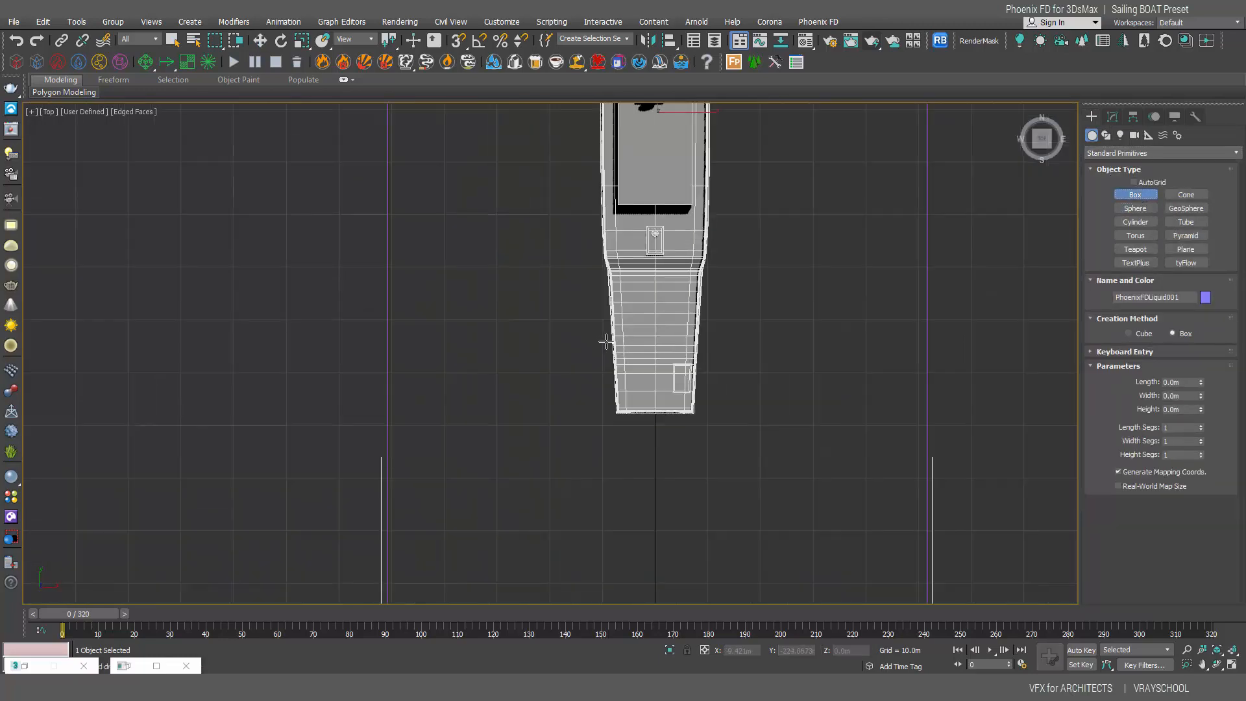
{"action": "key", "text": "F3"}
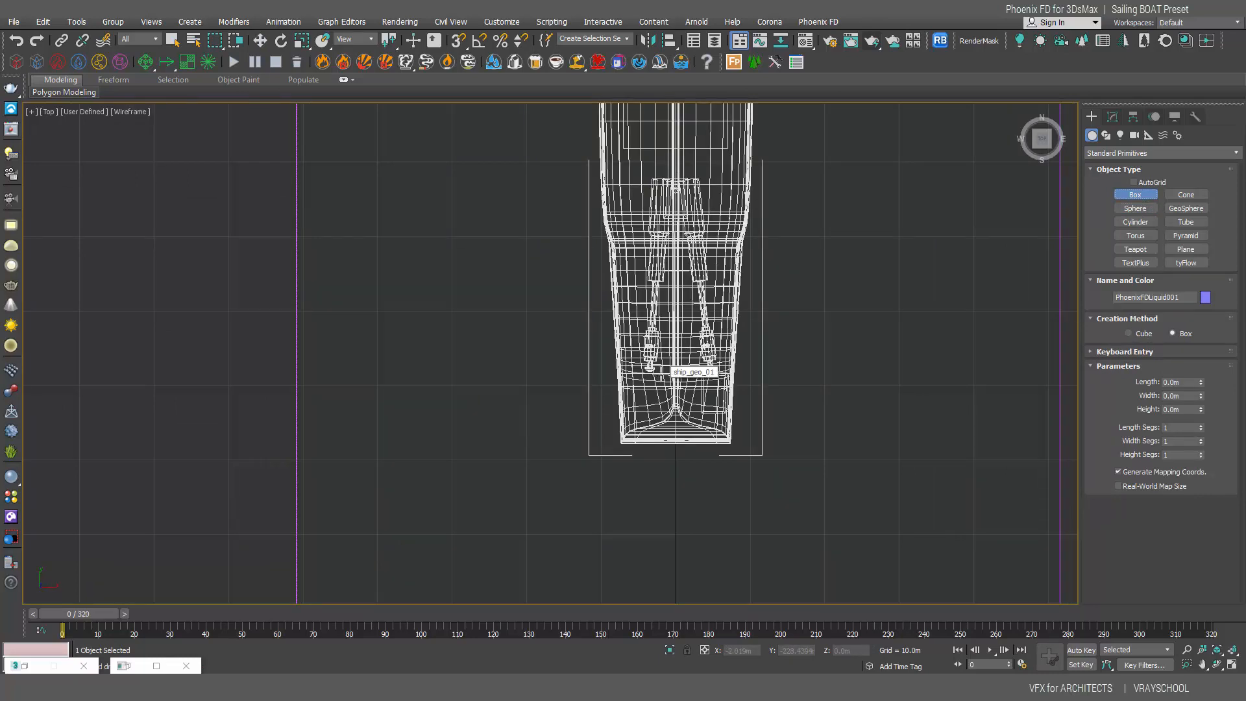
{"action": "key", "text": "F3"}
{"action": "key", "text": "F3"}
{"action": "left_click_drag", "start_coordinate": [644, 338], "coordinate": [721, 372]}
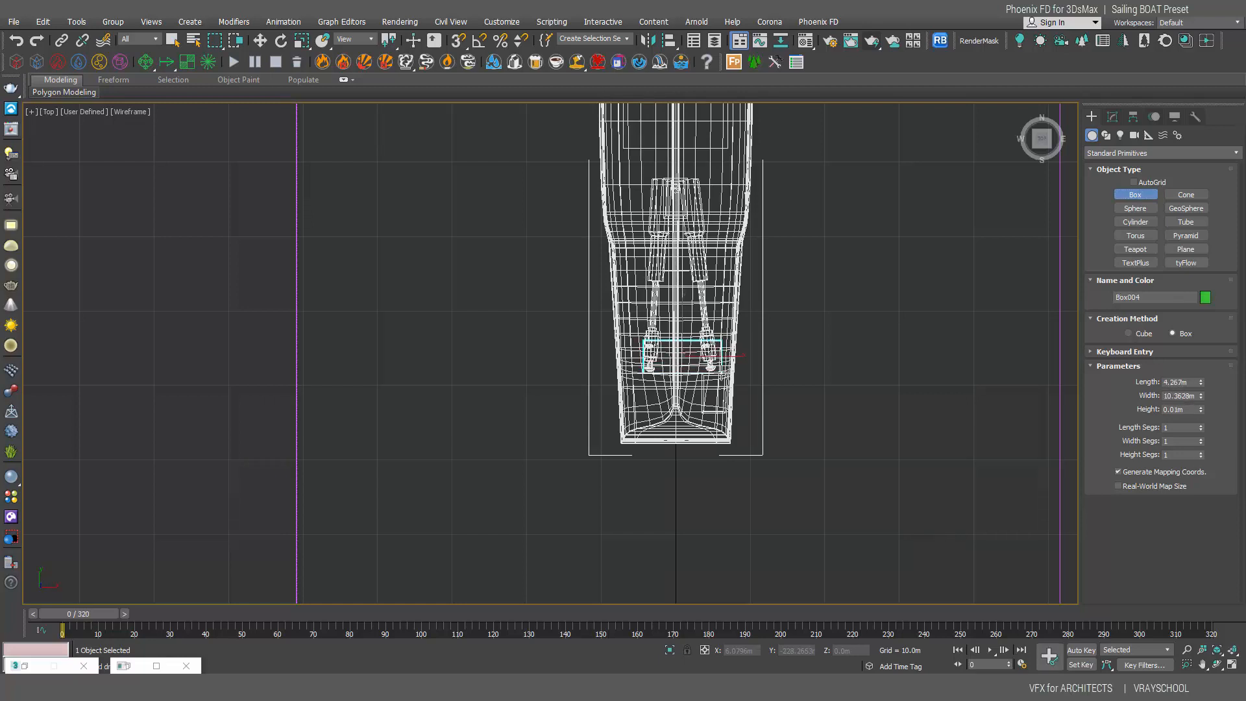
Step: Reduce the box's length to about 1.11 m and move it in Left view to surround the propeller tips
{"action": "key", "text": "l"}
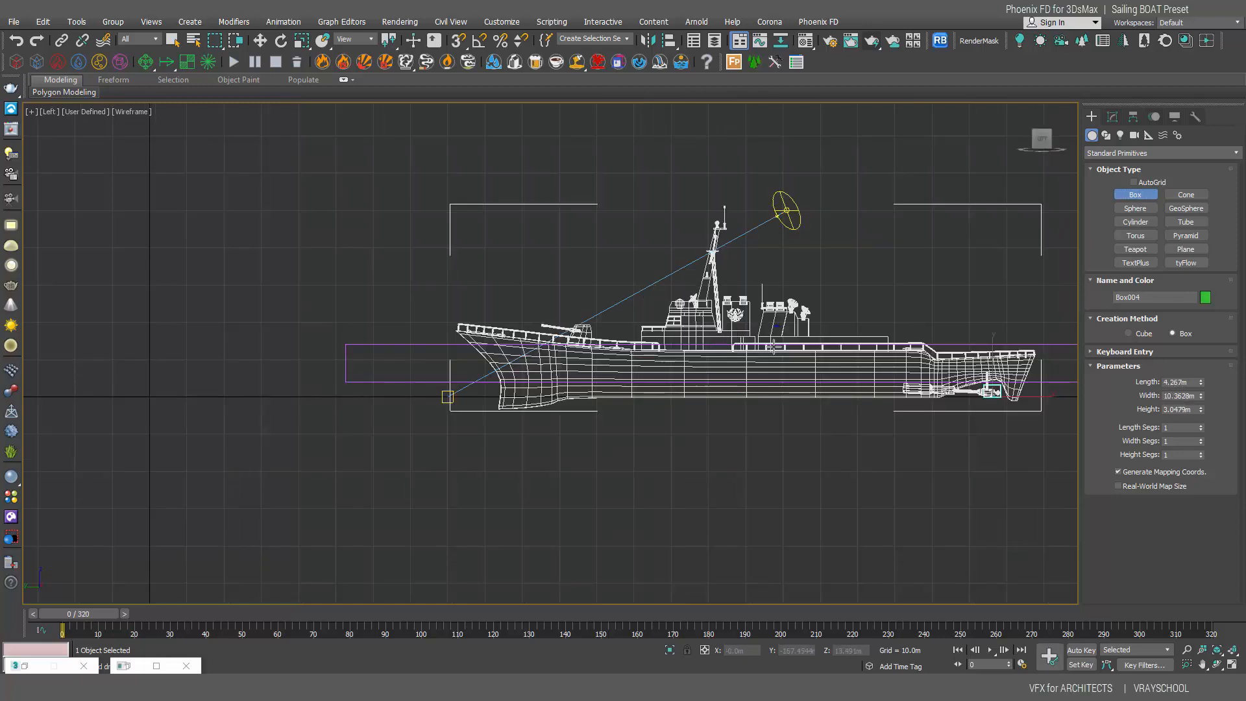
{"action": "key", "text": "z"}
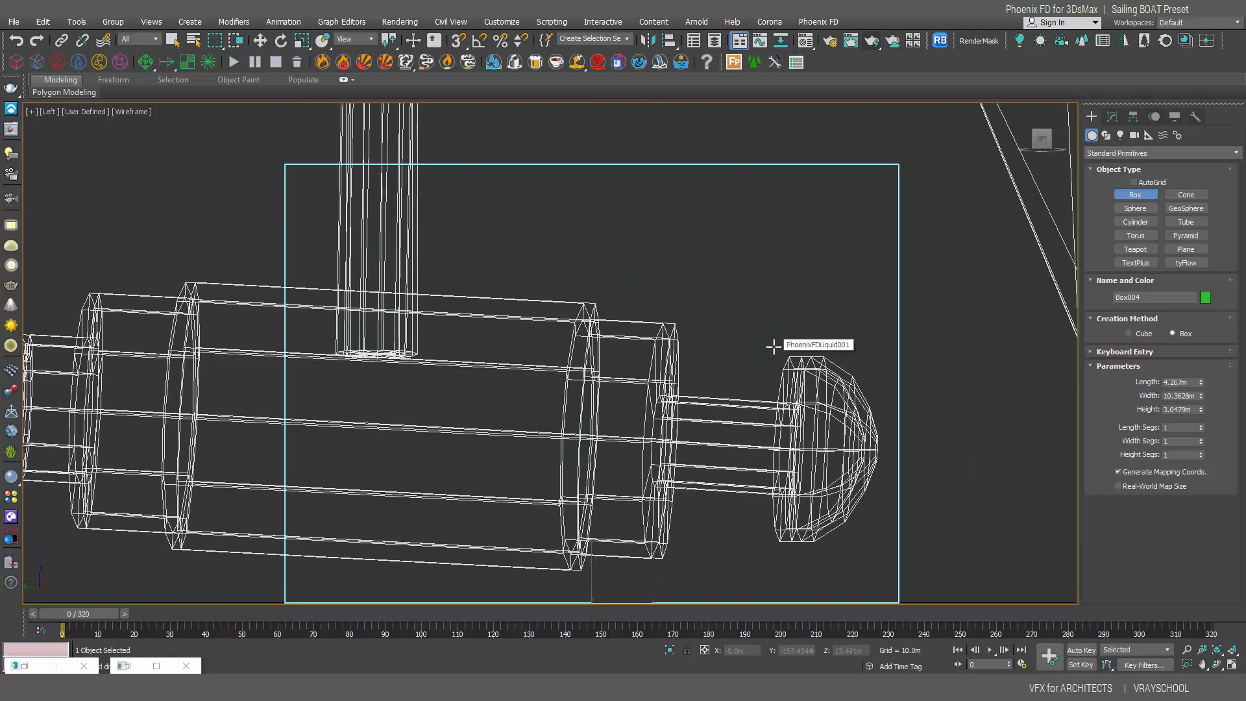
{"action": "scroll", "coordinate": [753, 348], "scroll_direction": "down", "scroll_amount": 5}
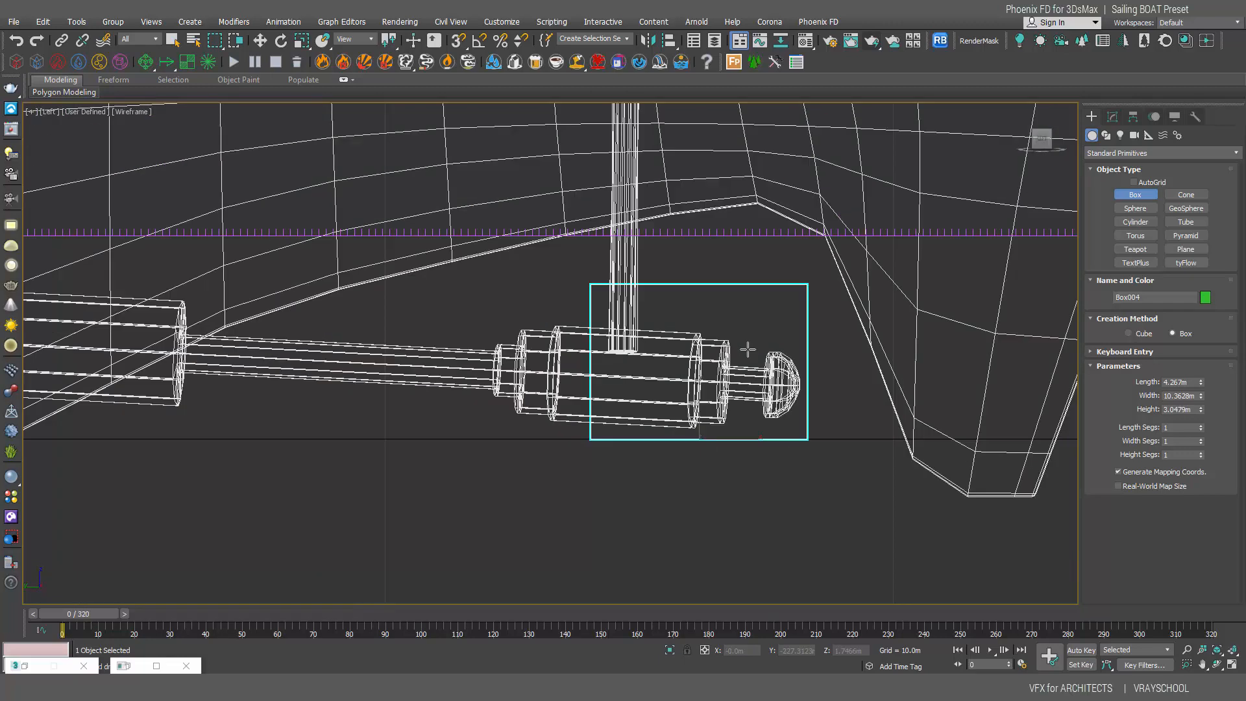
{"action": "left_click", "coordinate": [261, 42]}
{"action": "left_click", "coordinate": [1112, 117]}
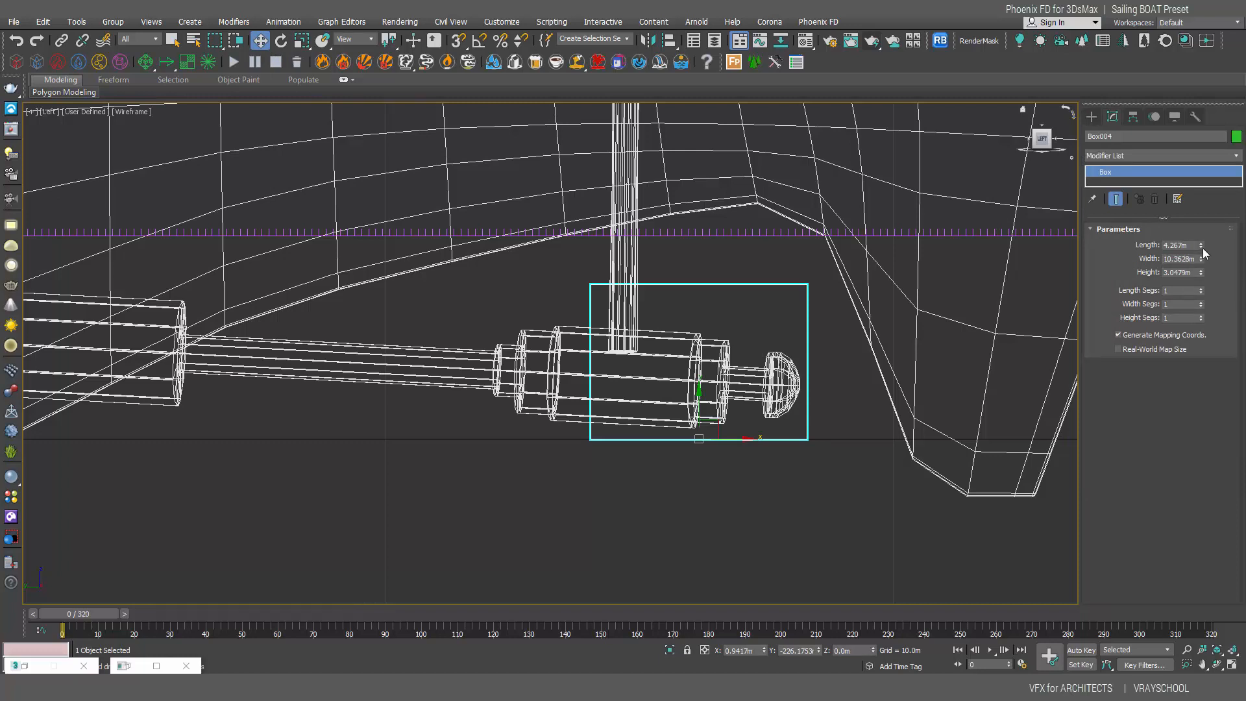
{"action": "left_click_drag", "start_coordinate": [1201, 245], "coordinate": [1200, 304]}
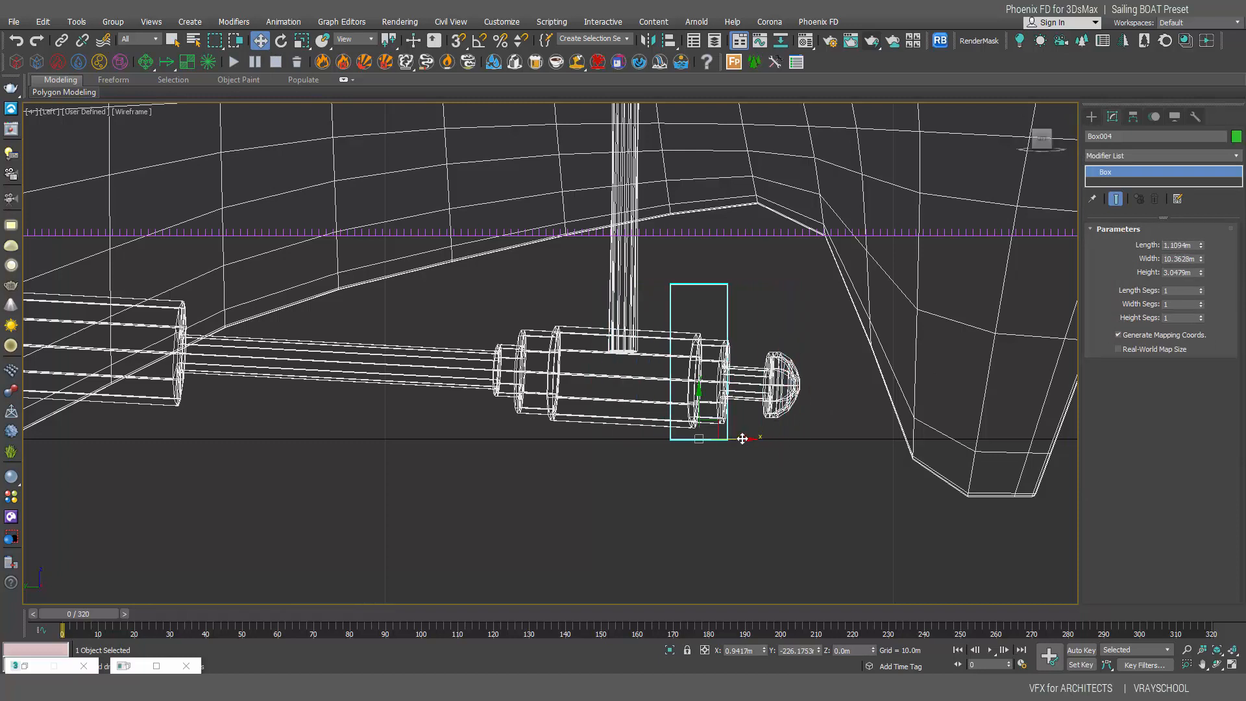
{"action": "left_click_drag", "start_coordinate": [742, 438], "coordinate": [791, 442]}
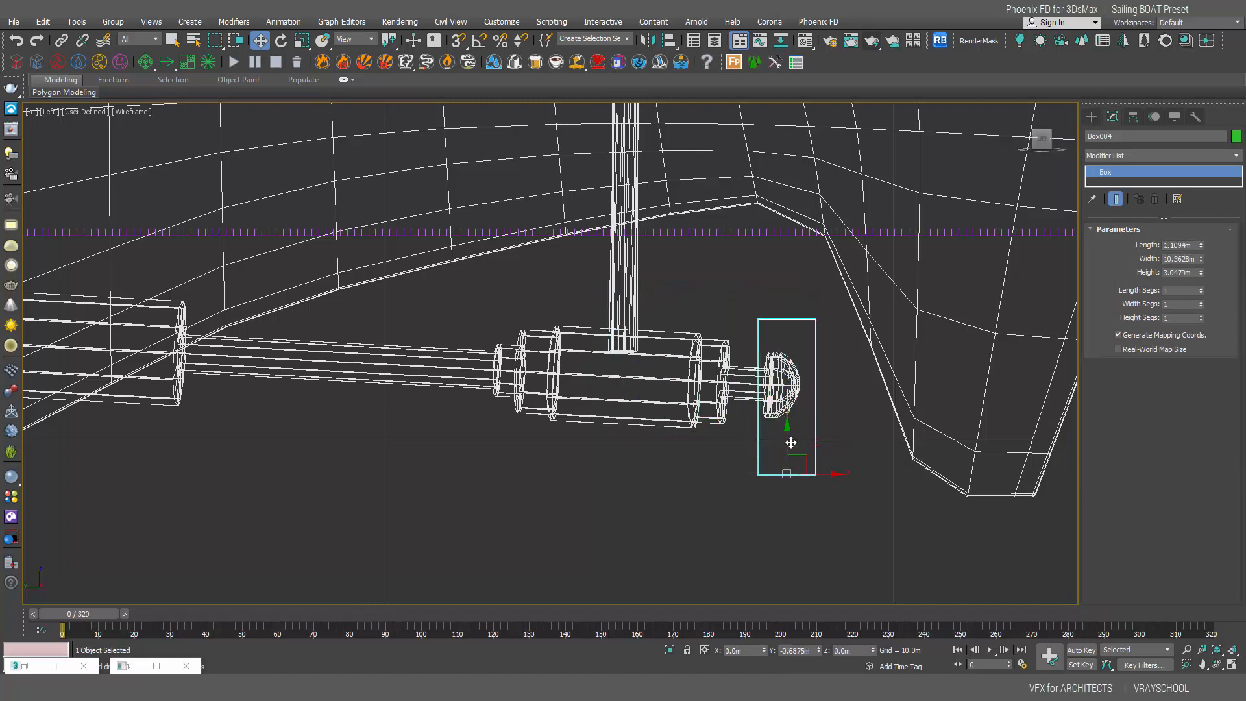
Step: Create a Phoenix FD liquid source helper in front of the ship's bow in Left view
{"action": "scroll", "coordinate": [825, 446], "scroll_direction": "down", "scroll_amount": 10}
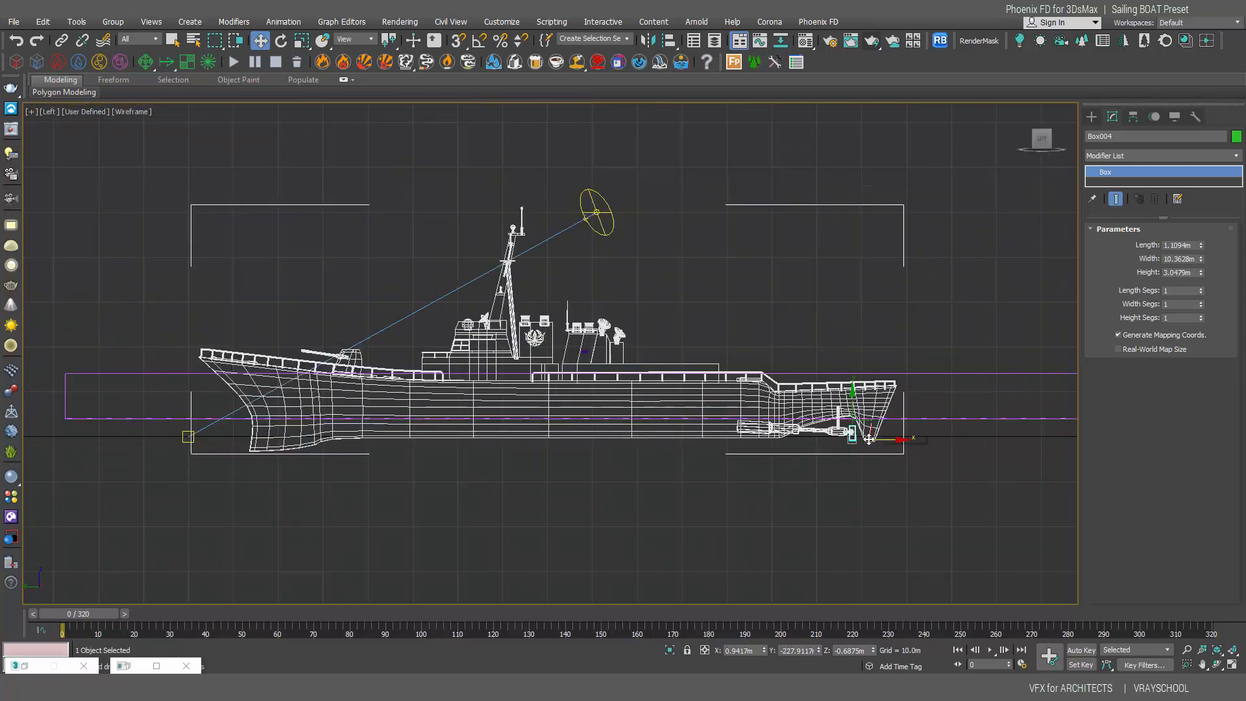
{"action": "scroll", "coordinate": [869, 439], "scroll_direction": "down", "scroll_amount": 3}
{"action": "left_click", "coordinate": [78, 62]}
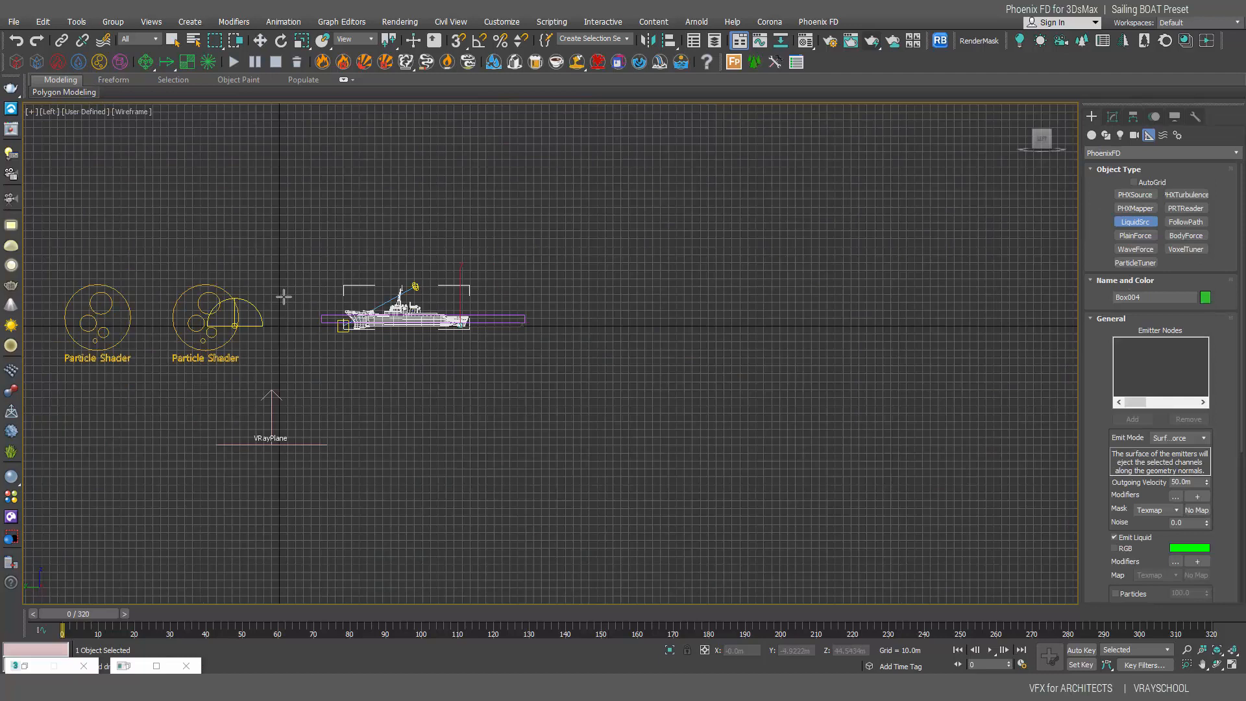
{"action": "left_click_drag", "start_coordinate": [283, 290], "coordinate": [295, 322]}
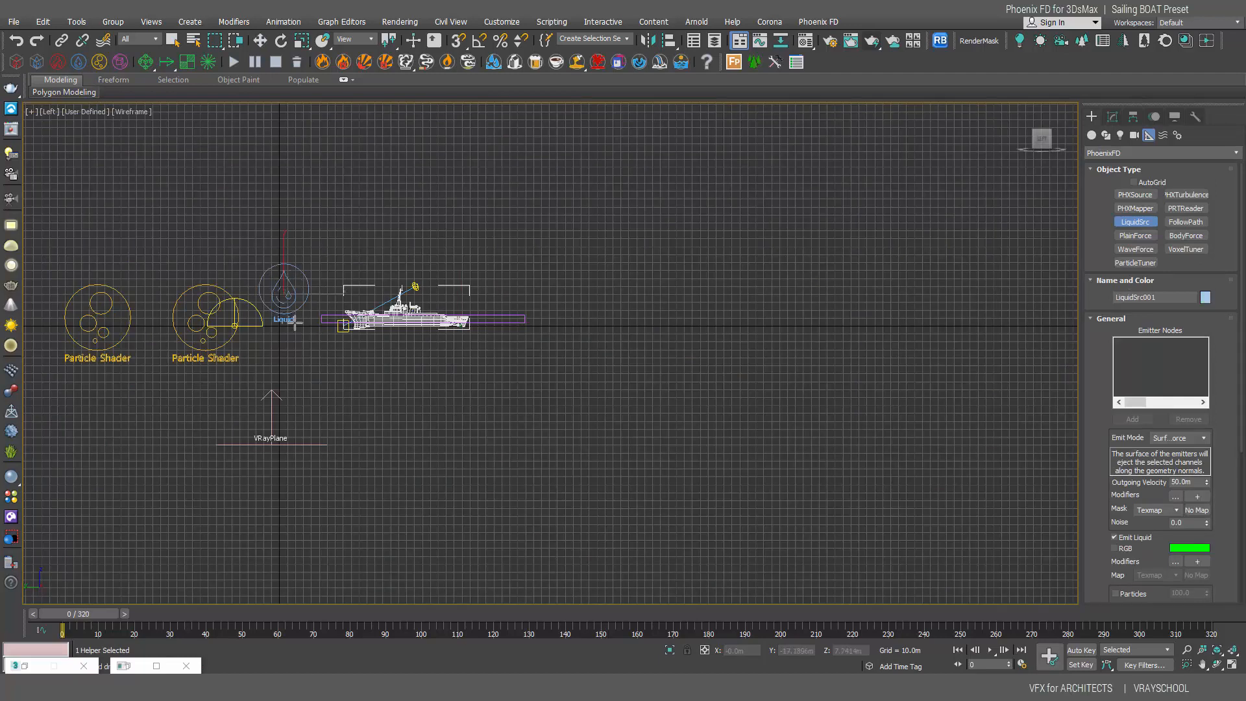
{"action": "scroll", "coordinate": [331, 305], "scroll_direction": "up", "scroll_amount": 2}
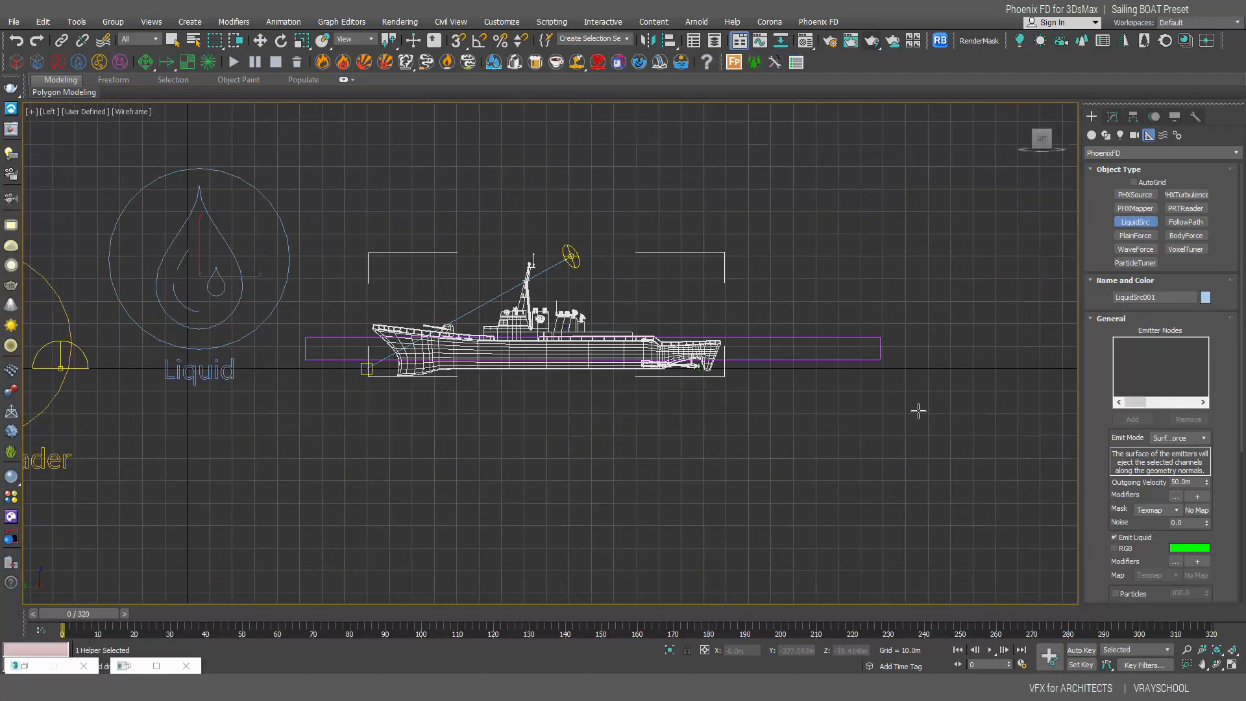
{"action": "scroll", "coordinate": [772, 387], "scroll_direction": "up", "scroll_amount": 2}
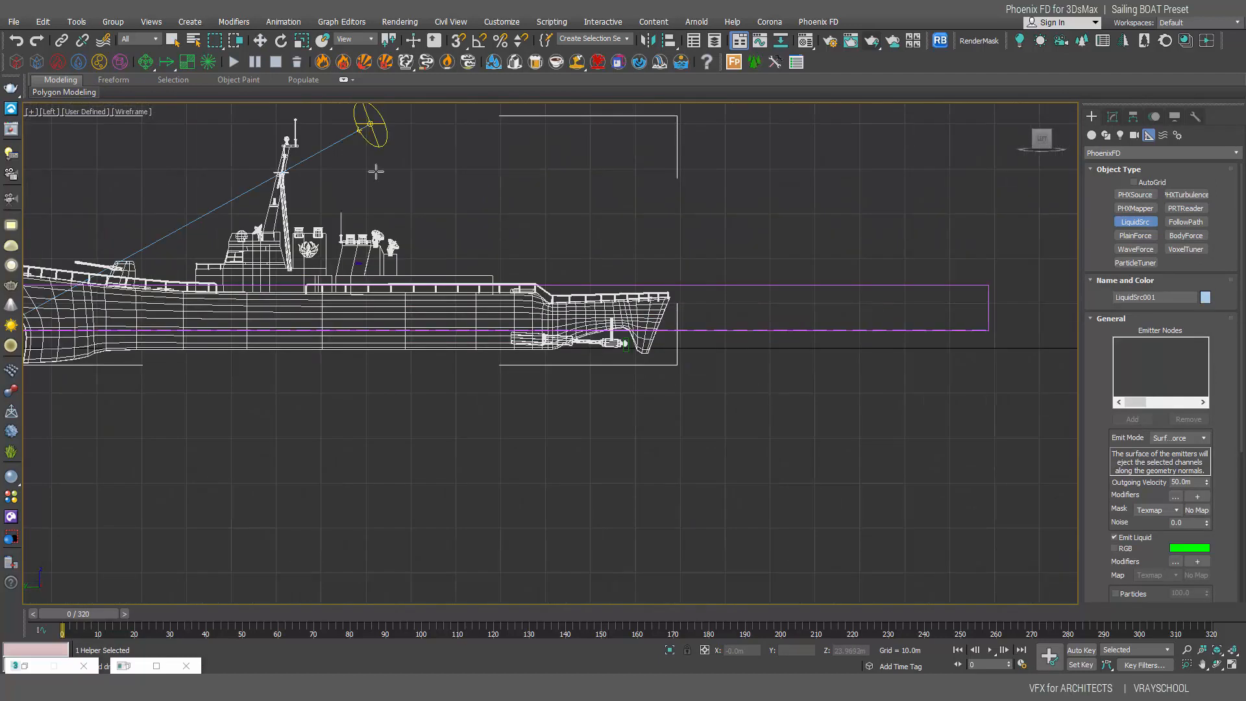
Step: Add the propeller box to the liquid source's emitter nodes
{"action": "left_click", "coordinate": [172, 40]}
{"action": "left_click", "coordinate": [1112, 116]}
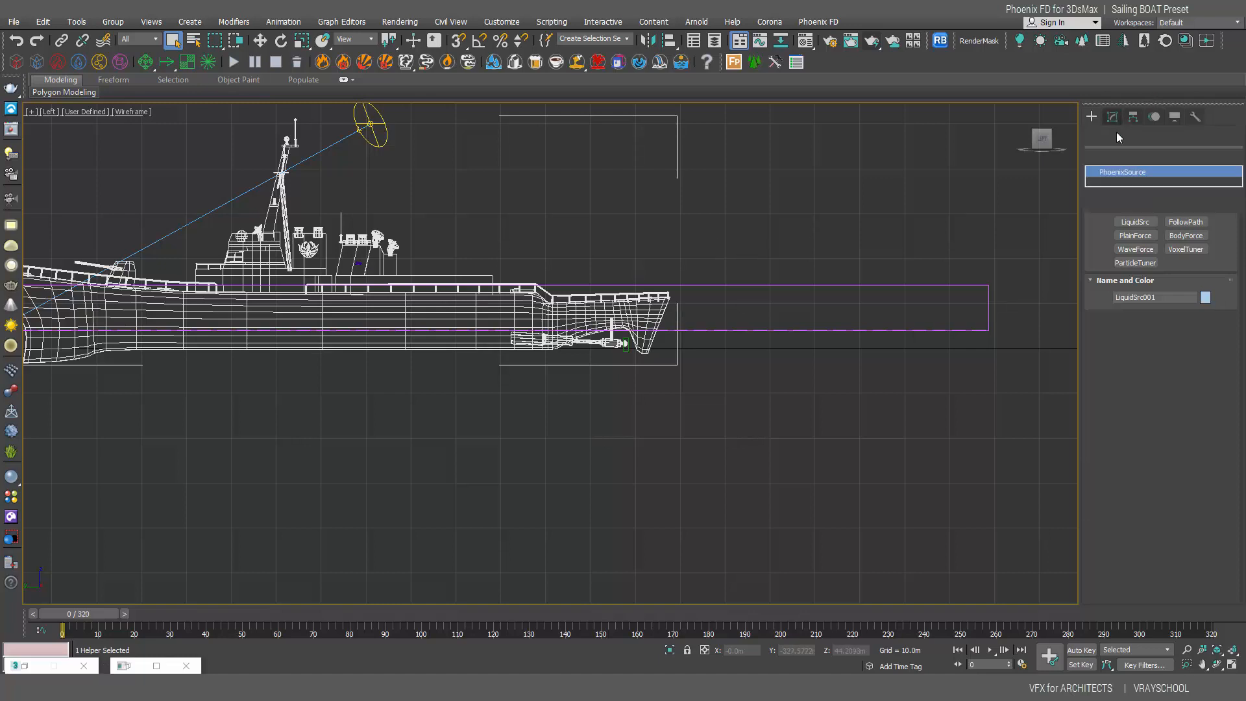
{"action": "left_click", "coordinate": [1132, 330]}
{"action": "scroll", "coordinate": [710, 286], "scroll_direction": "down", "scroll_amount": 3}
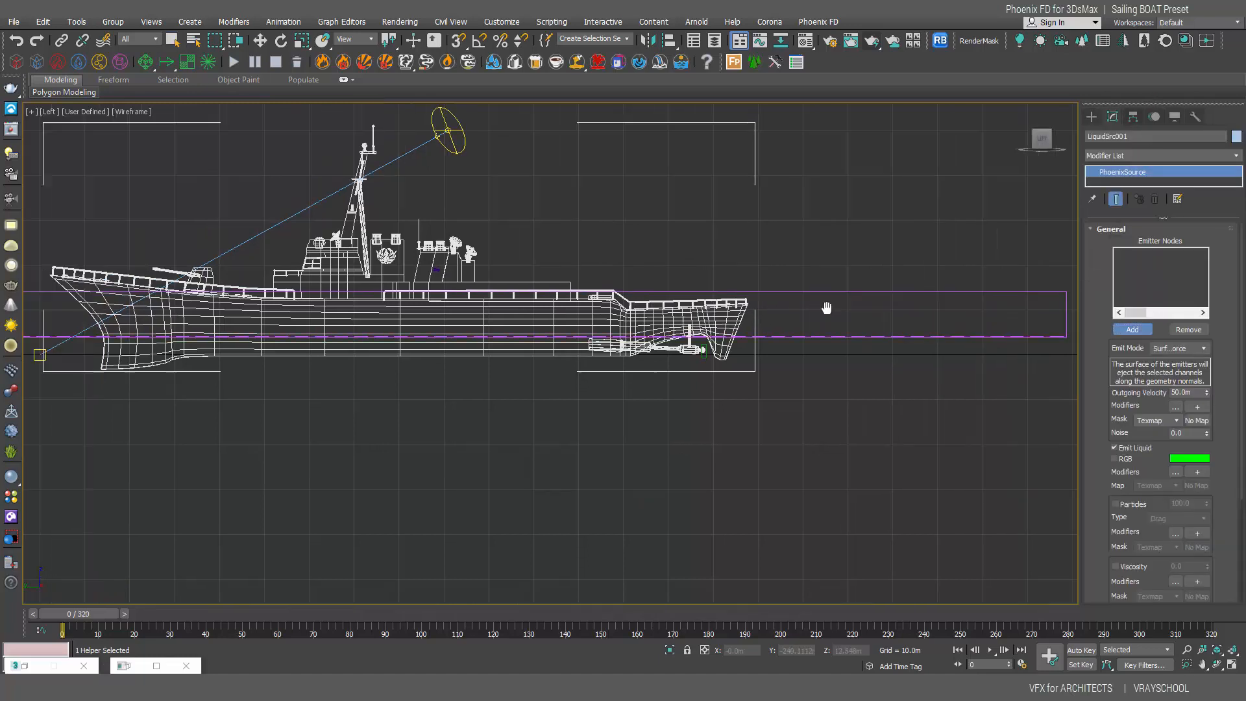
{"action": "scroll", "coordinate": [826, 369], "scroll_direction": "up", "scroll_amount": 5}
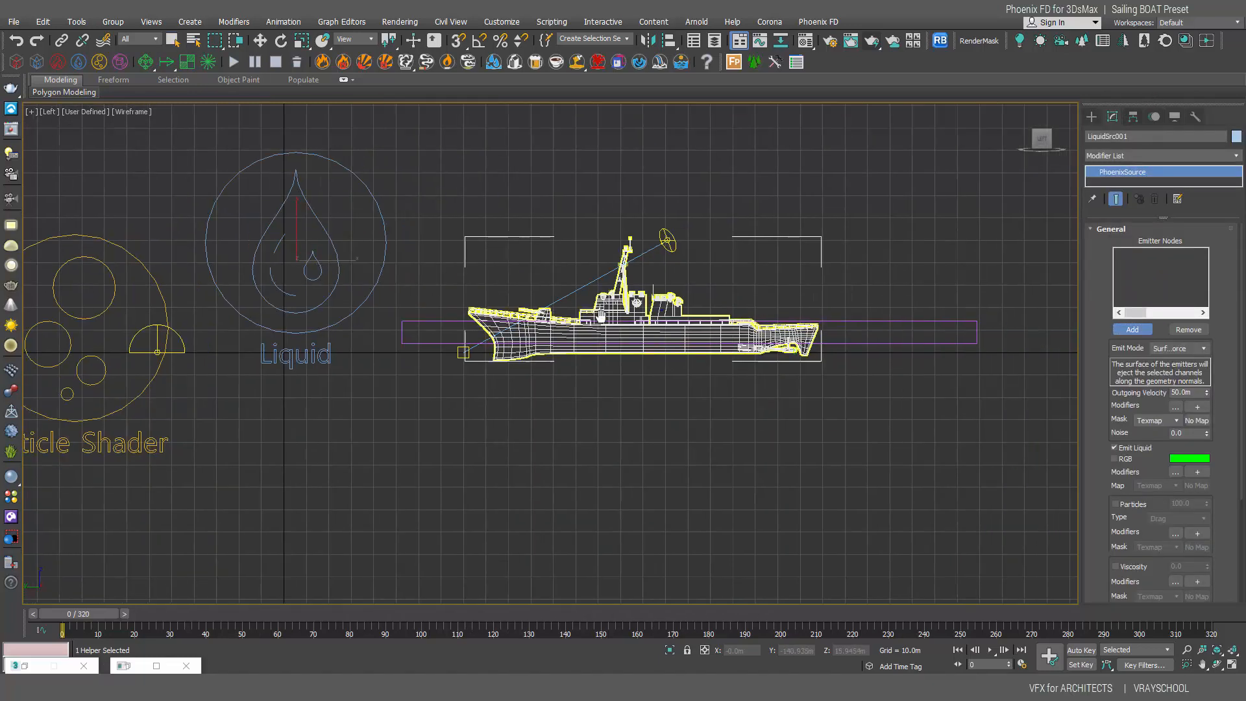
{"action": "scroll", "coordinate": [825, 363], "scroll_direction": "up", "scroll_amount": 4}
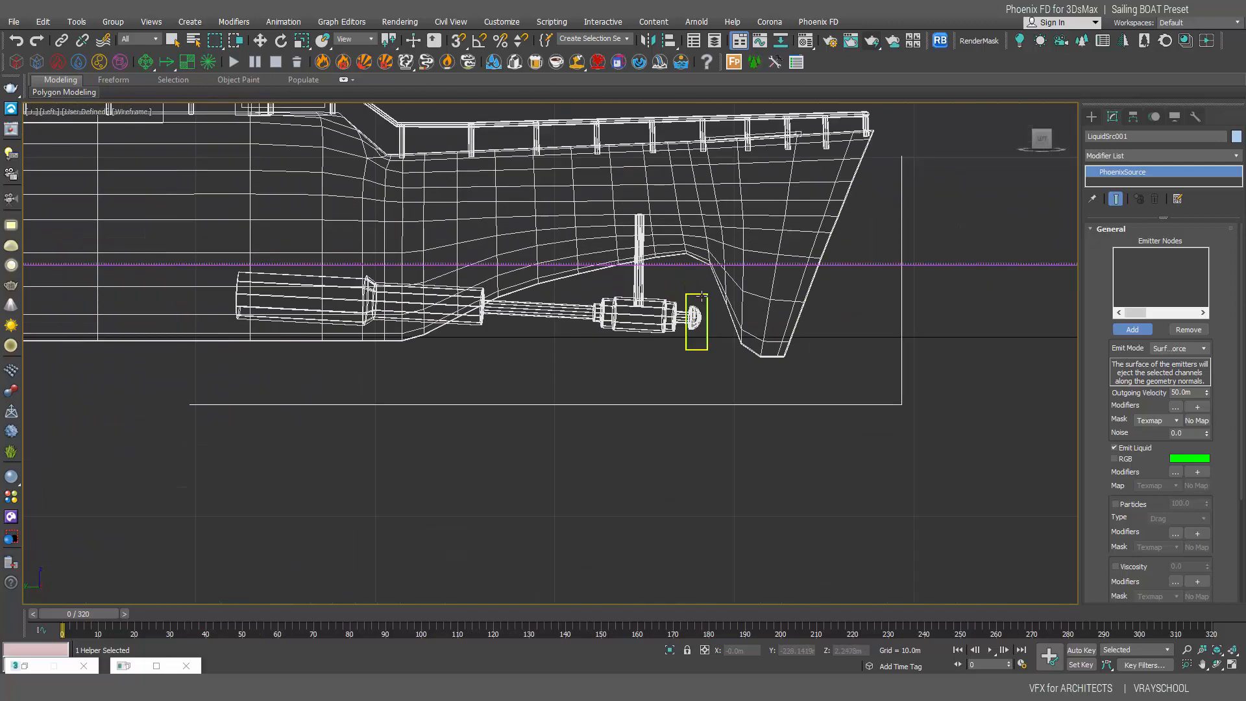
{"action": "left_click", "coordinate": [697, 299]}
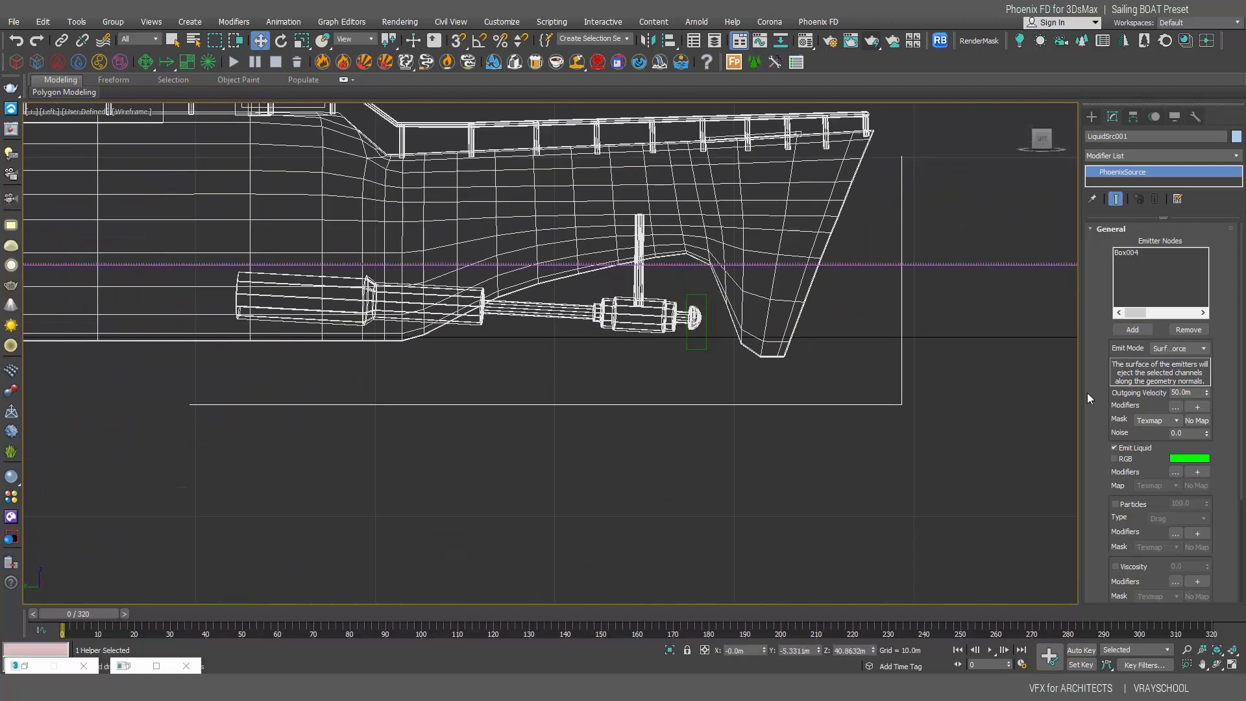
Step: Set the liquid source's outgoing velocity to 14 m and turn off Motion Vel
{"action": "left_click_drag", "start_coordinate": [1196, 393], "coordinate": [1130, 386]}
{"action": "left_click_drag", "start_coordinate": [1158, 456], "coordinate": [1152, 351]}
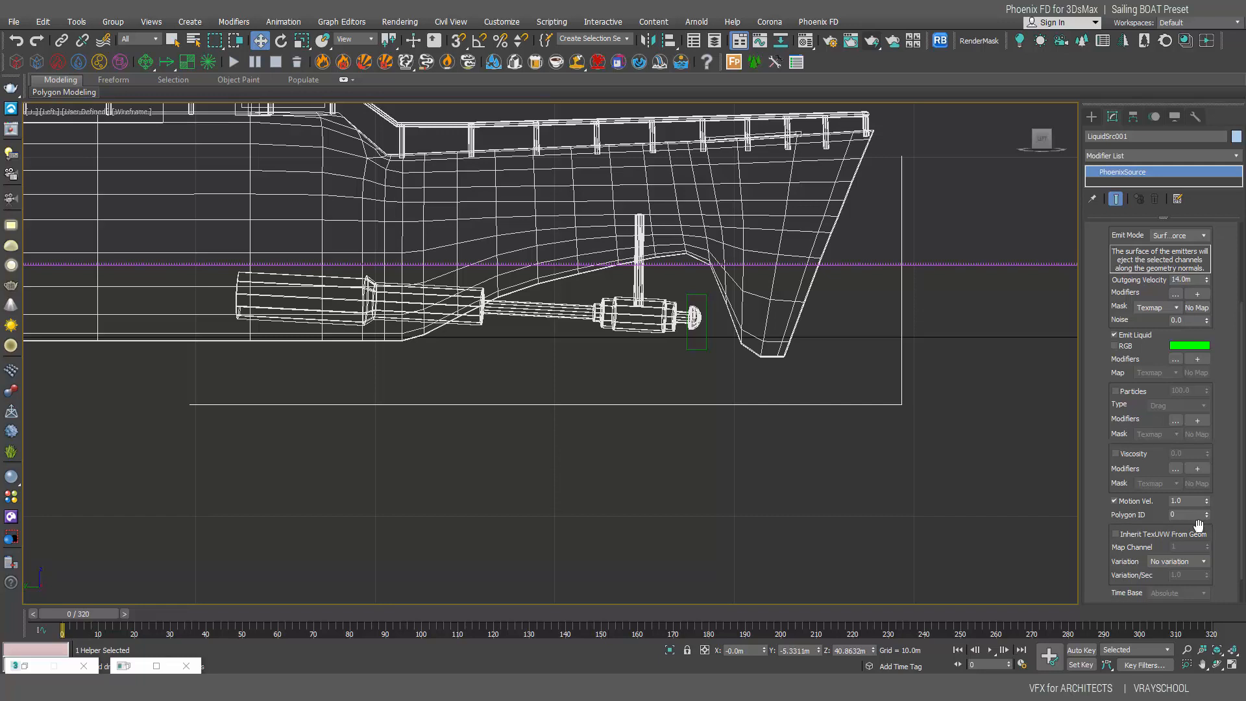
{"action": "left_click", "coordinate": [1114, 501]}
{"action": "left_click_drag", "start_coordinate": [1237, 544], "coordinate": [1242, 573]}
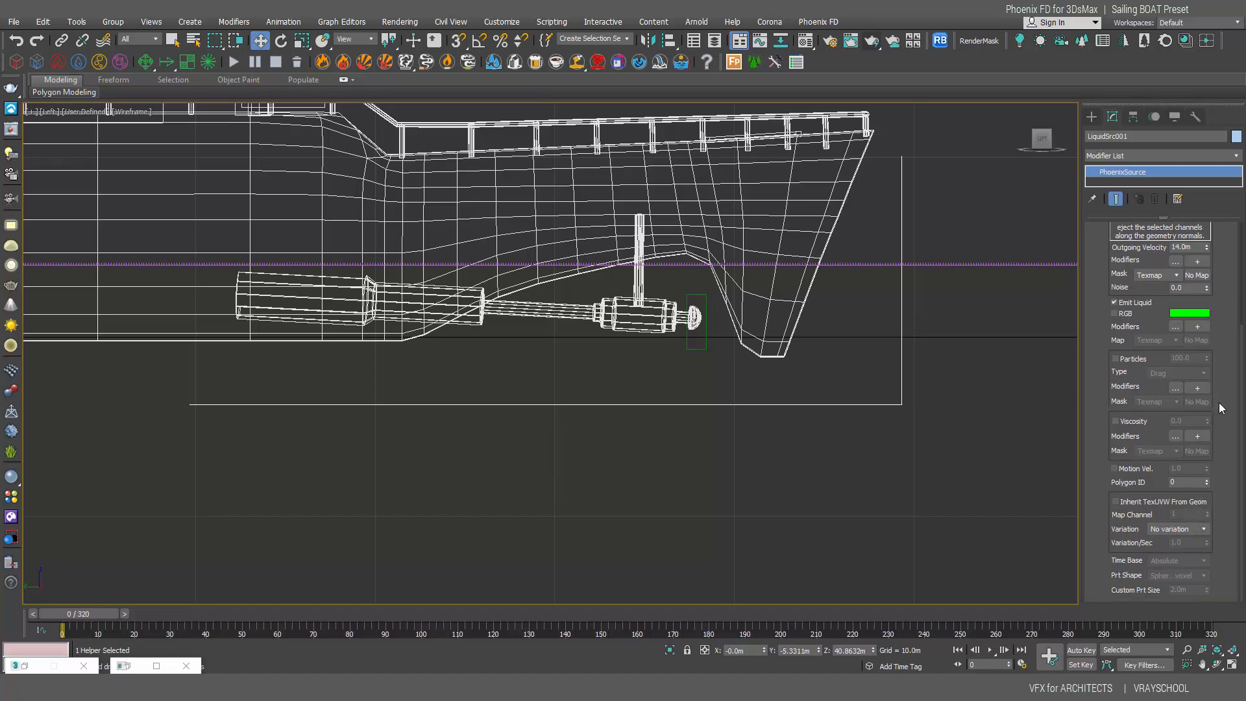
{"action": "left_click_drag", "start_coordinate": [1236, 409], "coordinate": [1241, 328]}
Step: Link the propeller box to the ship geometry as its parent and scrub the timeline to check its motion
{"action": "scroll", "coordinate": [679, 344], "scroll_direction": "down", "scroll_amount": 10}
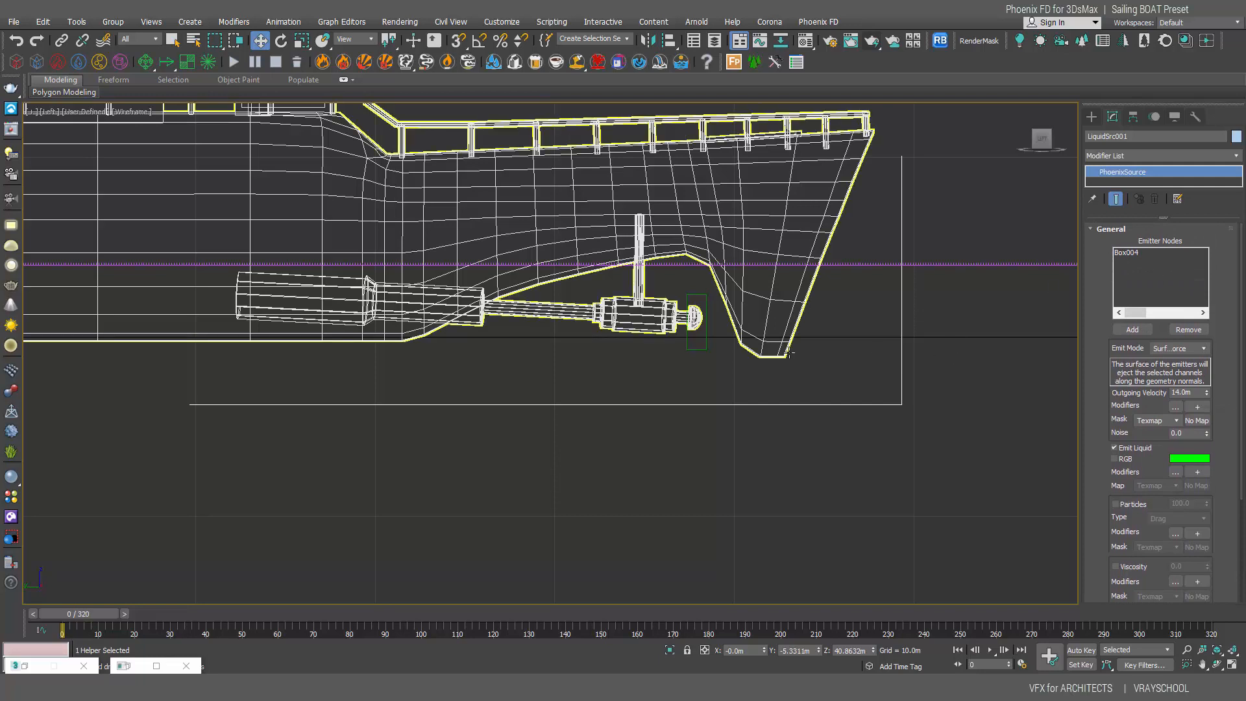
{"action": "scroll", "coordinate": [788, 351], "scroll_direction": "up", "scroll_amount": 10}
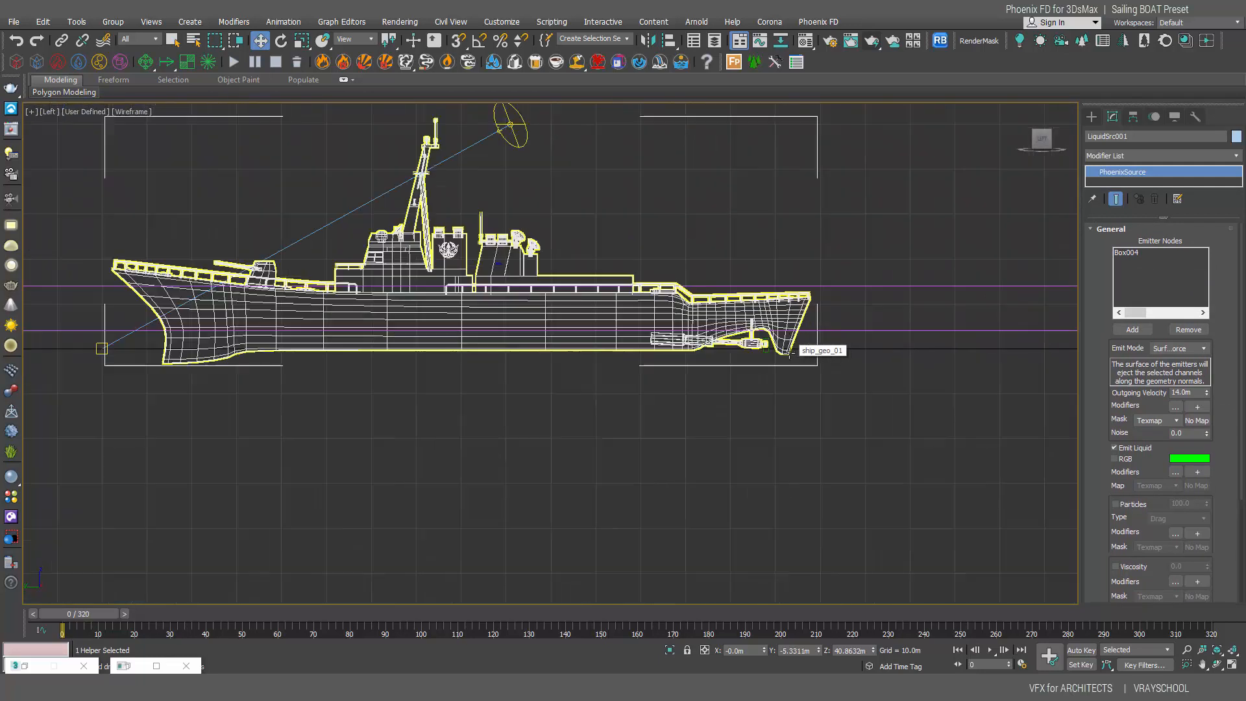
{"action": "left_click", "coordinate": [684, 333]}
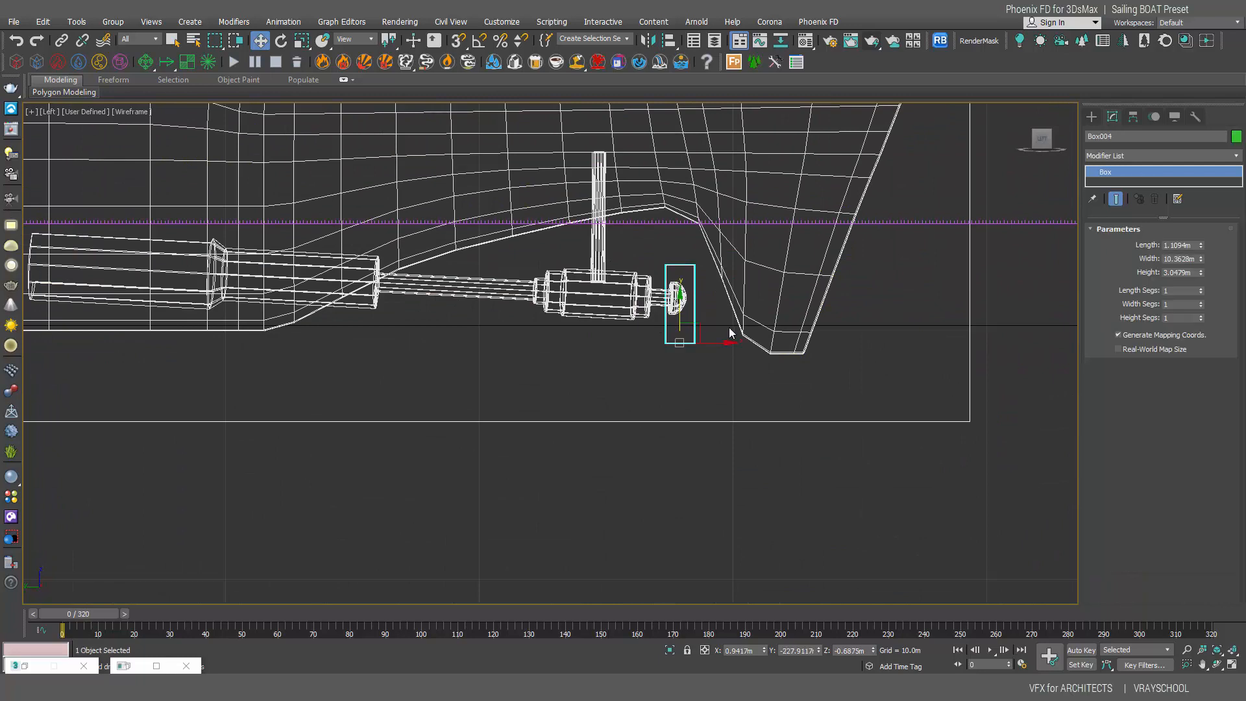
{"action": "scroll", "coordinate": [719, 329], "scroll_direction": "down", "scroll_amount": 5}
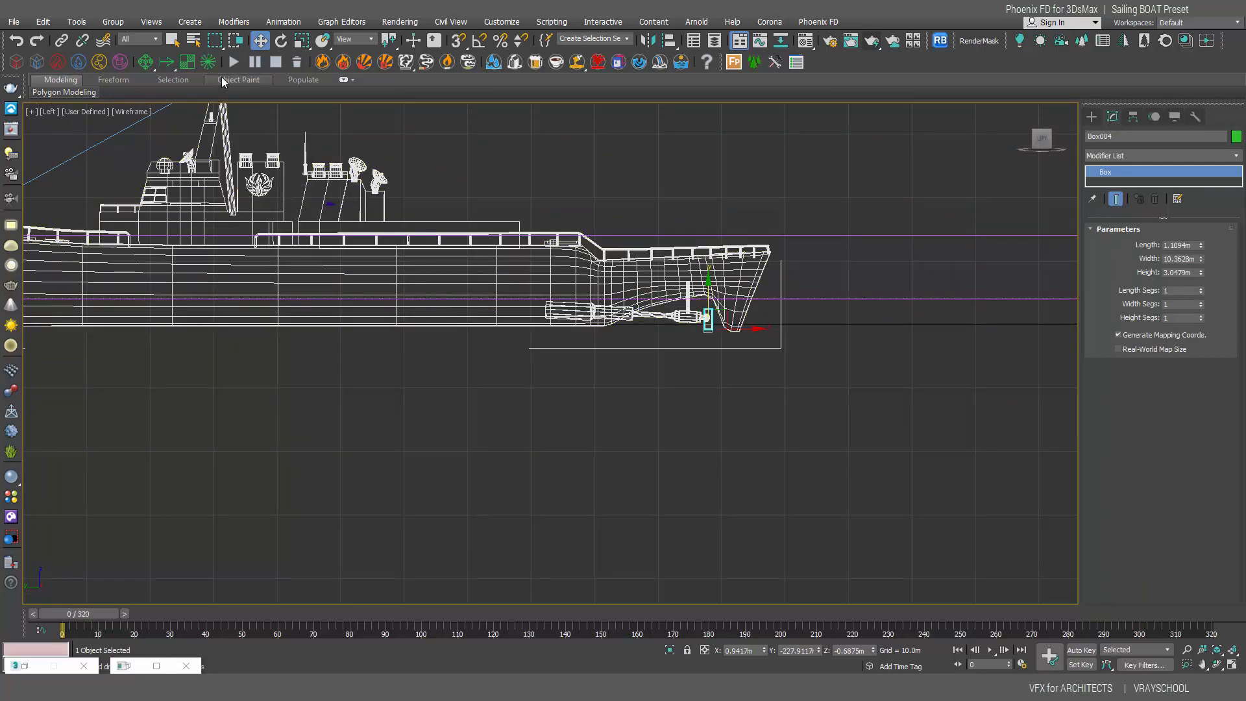
{"action": "left_click", "coordinate": [63, 41]}
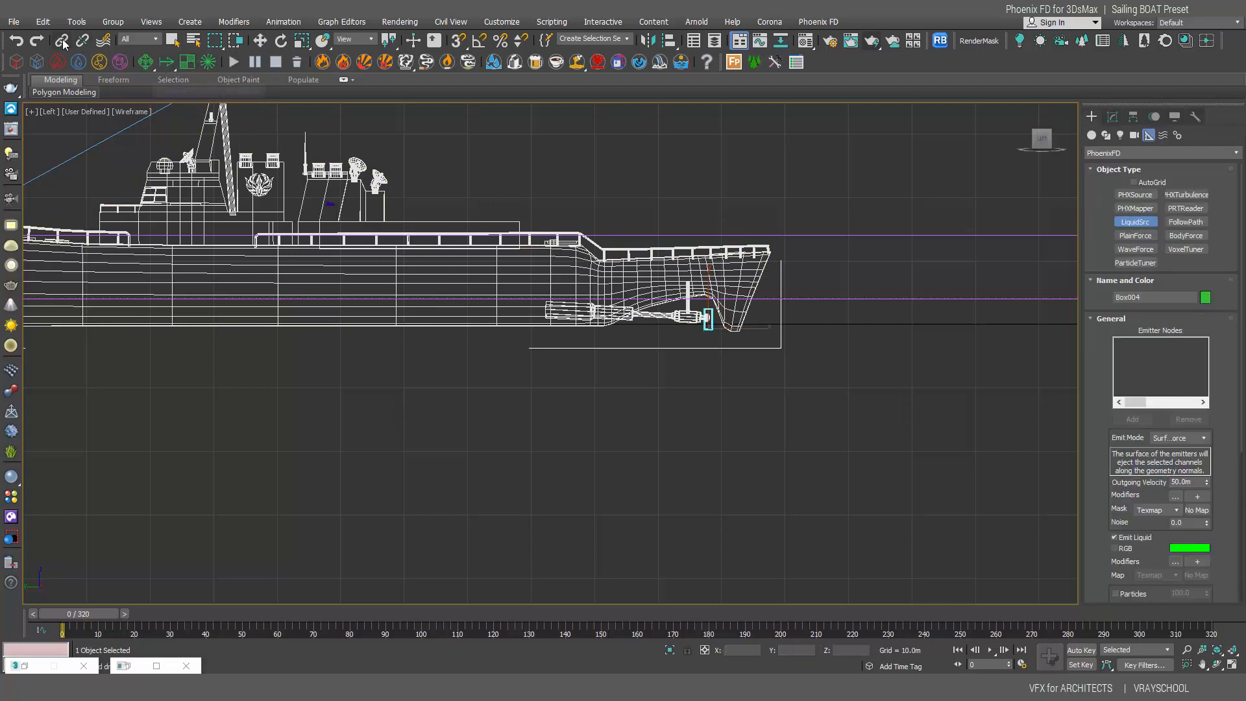
{"action": "scroll", "coordinate": [701, 301], "scroll_direction": "up", "scroll_amount": 5}
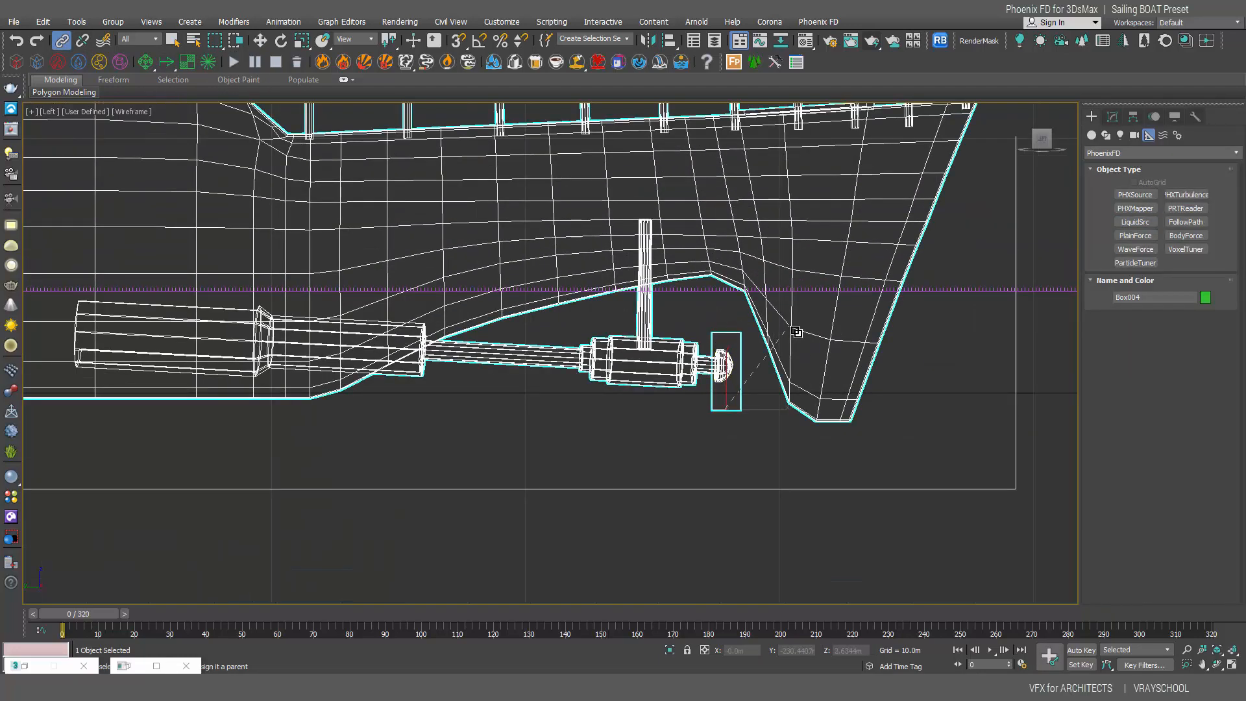
{"action": "scroll", "coordinate": [783, 336], "scroll_direction": "down", "scroll_amount": 5}
{"action": "left_click_drag", "start_coordinate": [107, 613], "coordinate": [7, 377]}
{"action": "left_click", "coordinate": [61, 40]}
{"action": "scroll", "coordinate": [673, 278], "scroll_direction": "down", "scroll_amount": 3}
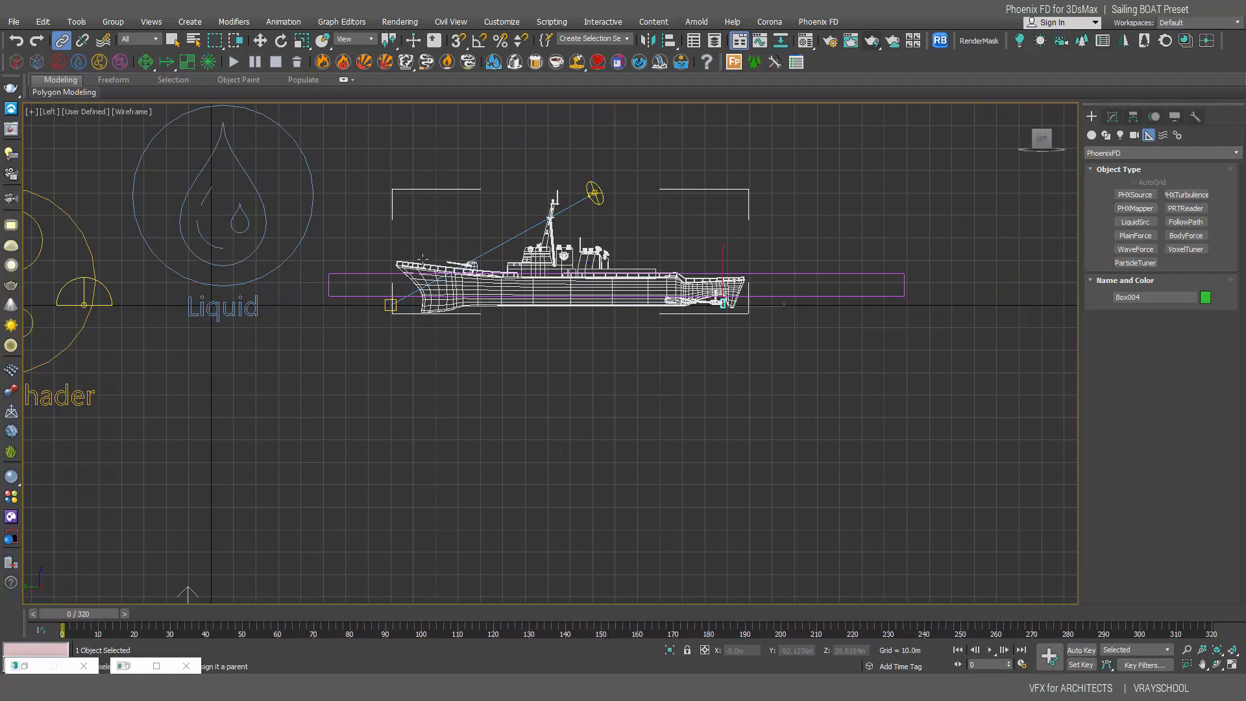
Step: Select the liquid simulator surrounding the ship and start its simulation
{"action": "scroll", "coordinate": [639, 253], "scroll_direction": "down", "scroll_amount": 2}
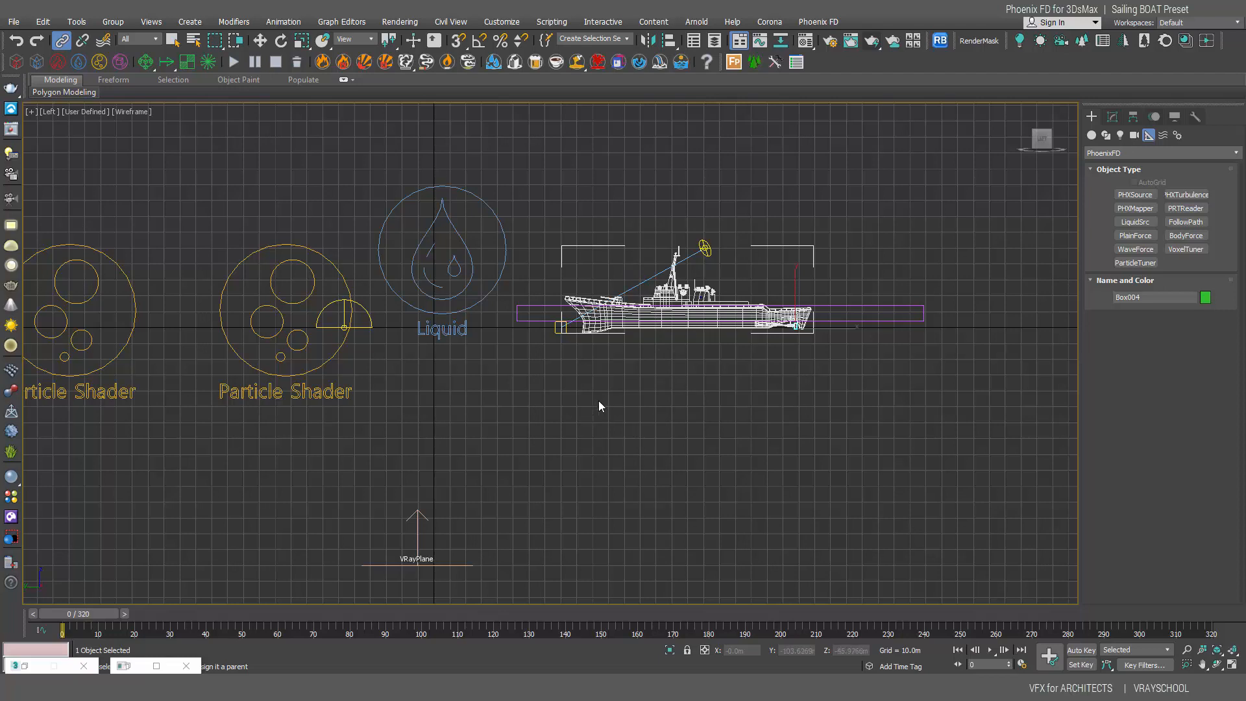
{"action": "scroll", "coordinate": [558, 358], "scroll_direction": "up", "scroll_amount": 4}
{"action": "left_click", "coordinate": [529, 255]}
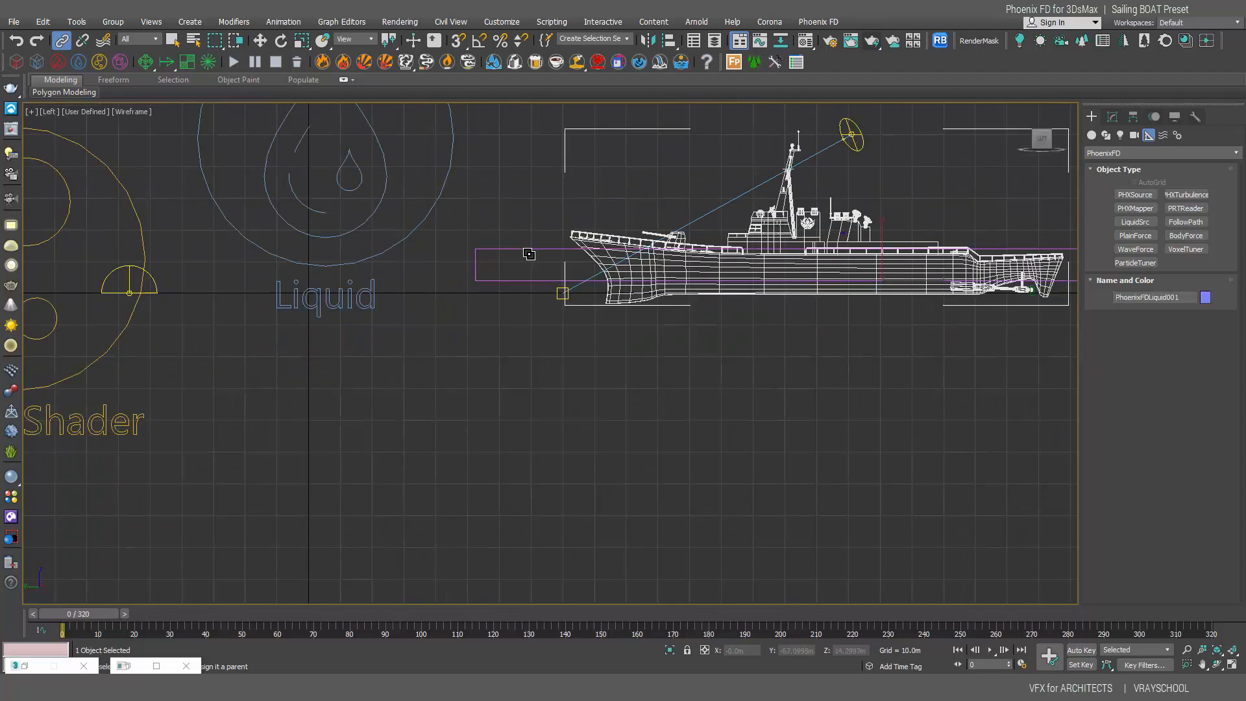
{"action": "left_click", "coordinate": [172, 41]}
{"action": "middle_click_drag", "start_coordinate": [490, 270], "coordinate": [483, 328]}
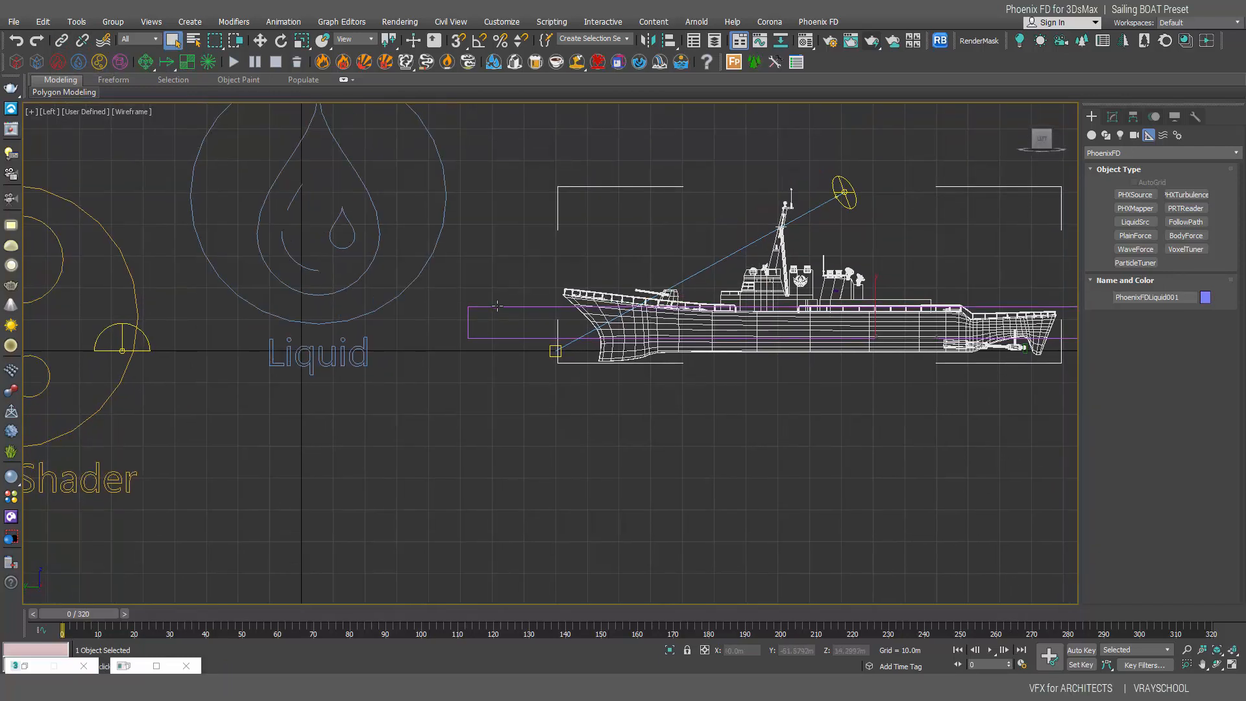
{"action": "left_click", "coordinate": [1112, 117]}
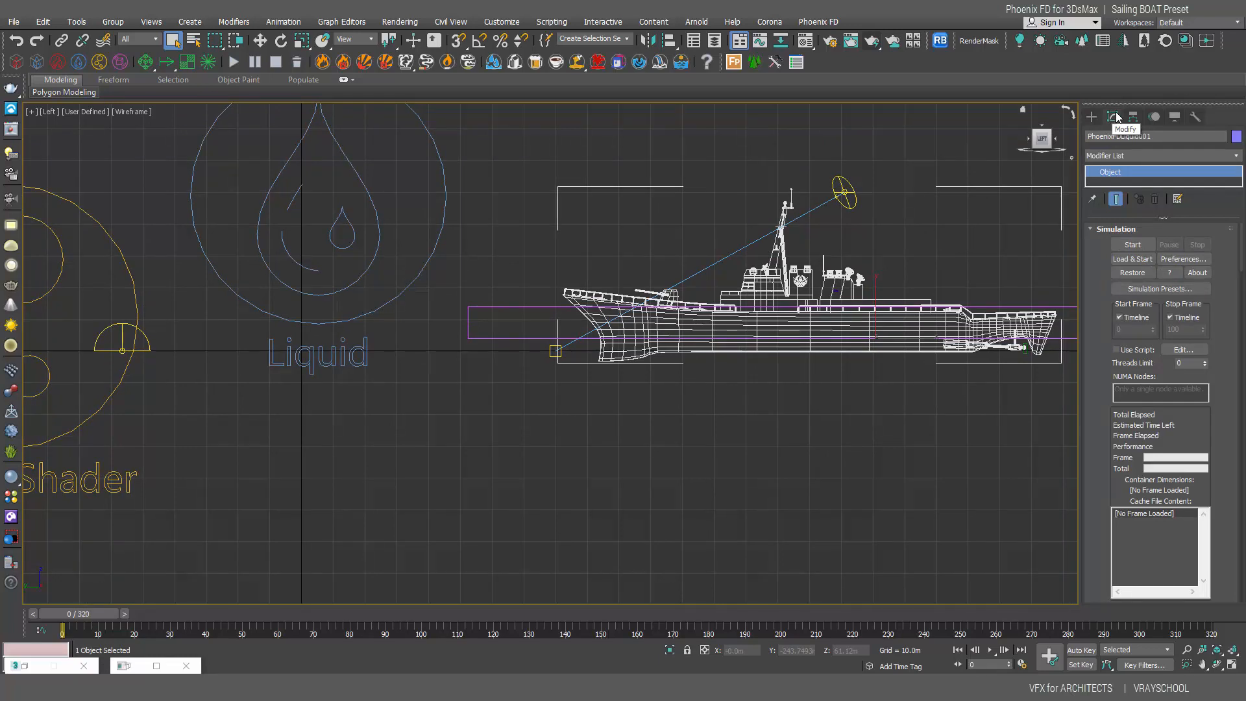
{"action": "left_click", "coordinate": [1134, 245]}
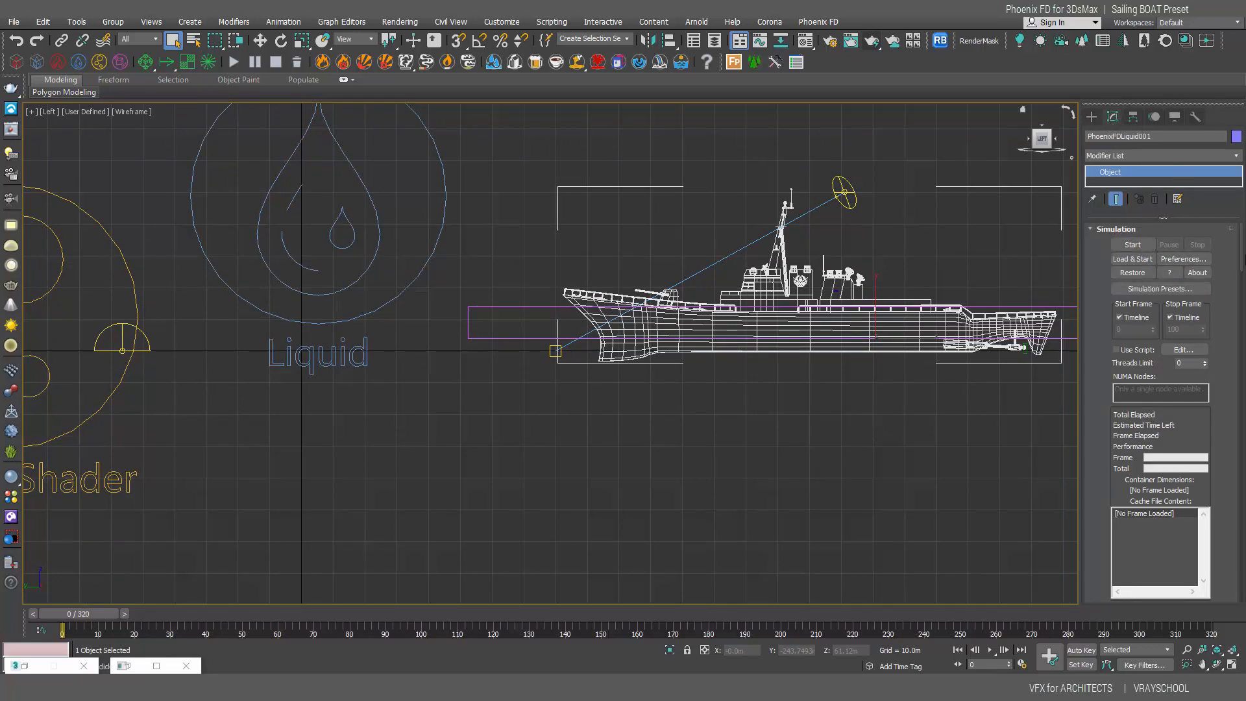
Step: Run the liquid simulation and inspect the water particles around the ship's hull in the perspective view
{"action": "left_click", "coordinate": [1133, 245]}
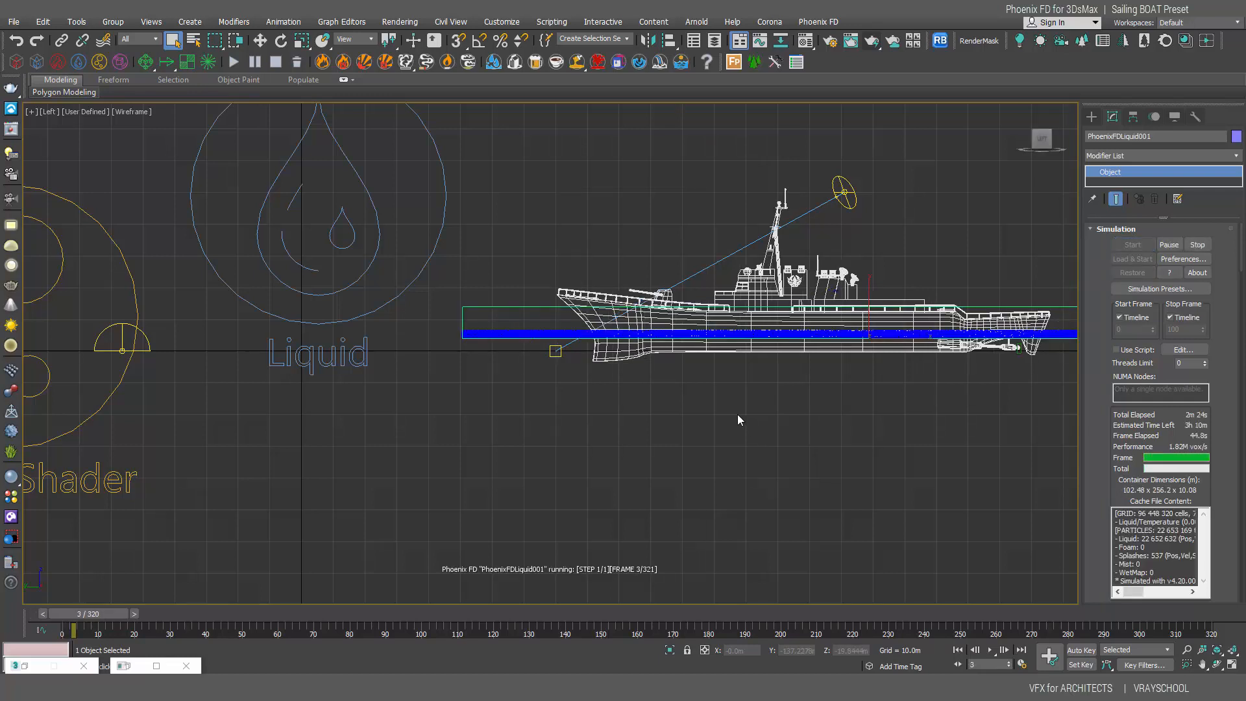
{"action": "key", "text": "p"}
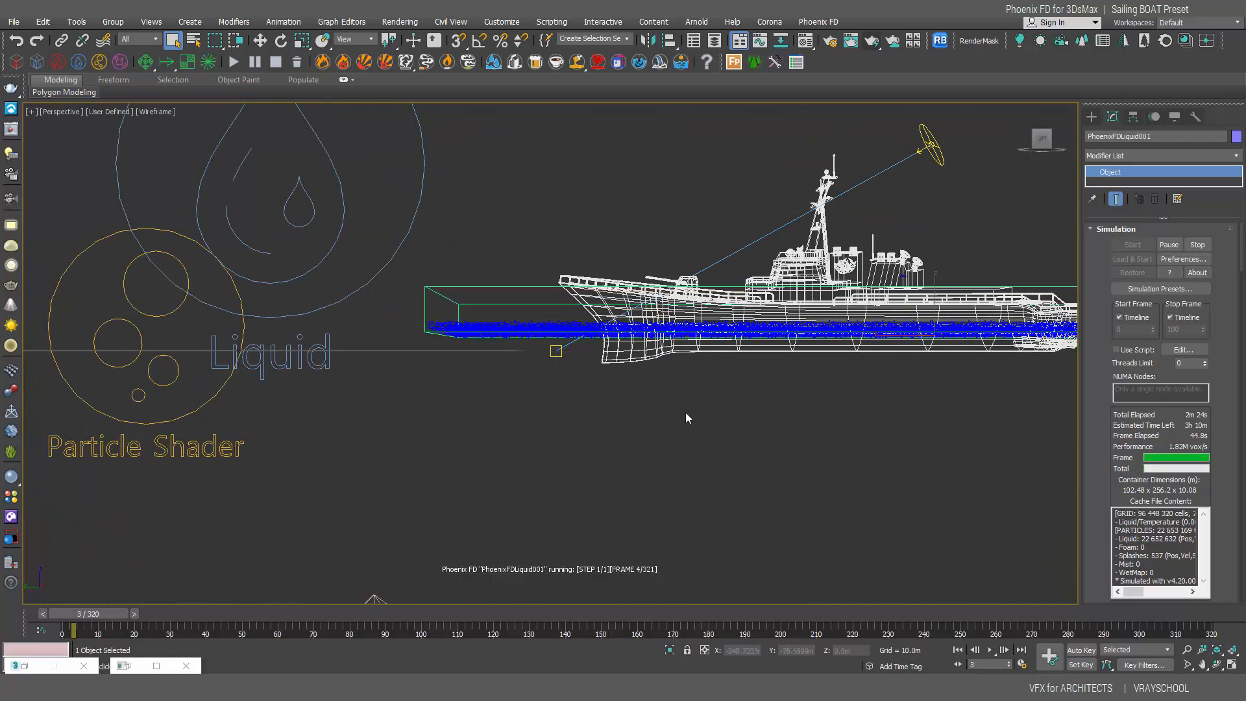
{"action": "middle_click_drag", "start_coordinate": [691, 402], "coordinate": [408, 401], "text": "alt"}
{"action": "scroll", "coordinate": [765, 412], "scroll_direction": "up", "scroll_amount": 4}
{"action": "scroll", "coordinate": [407, 402], "scroll_direction": "up", "scroll_amount": 2}
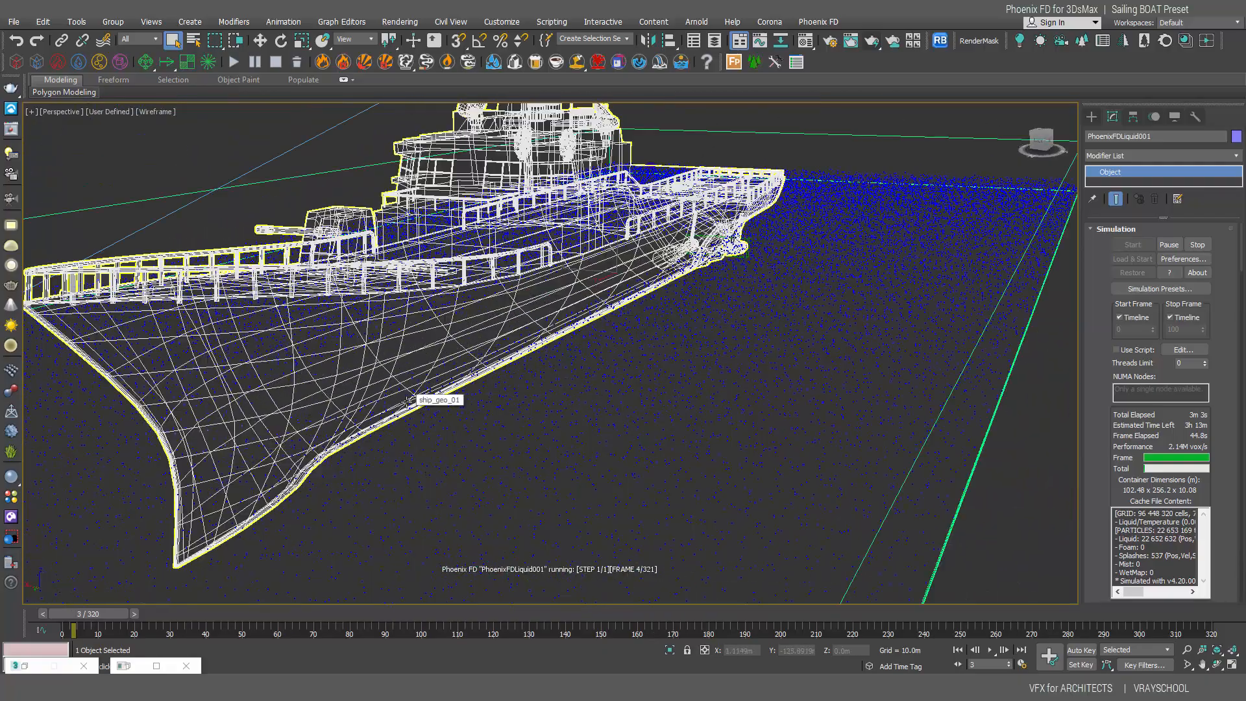
{"action": "scroll", "coordinate": [408, 404], "scroll_direction": "down", "scroll_amount": 2}
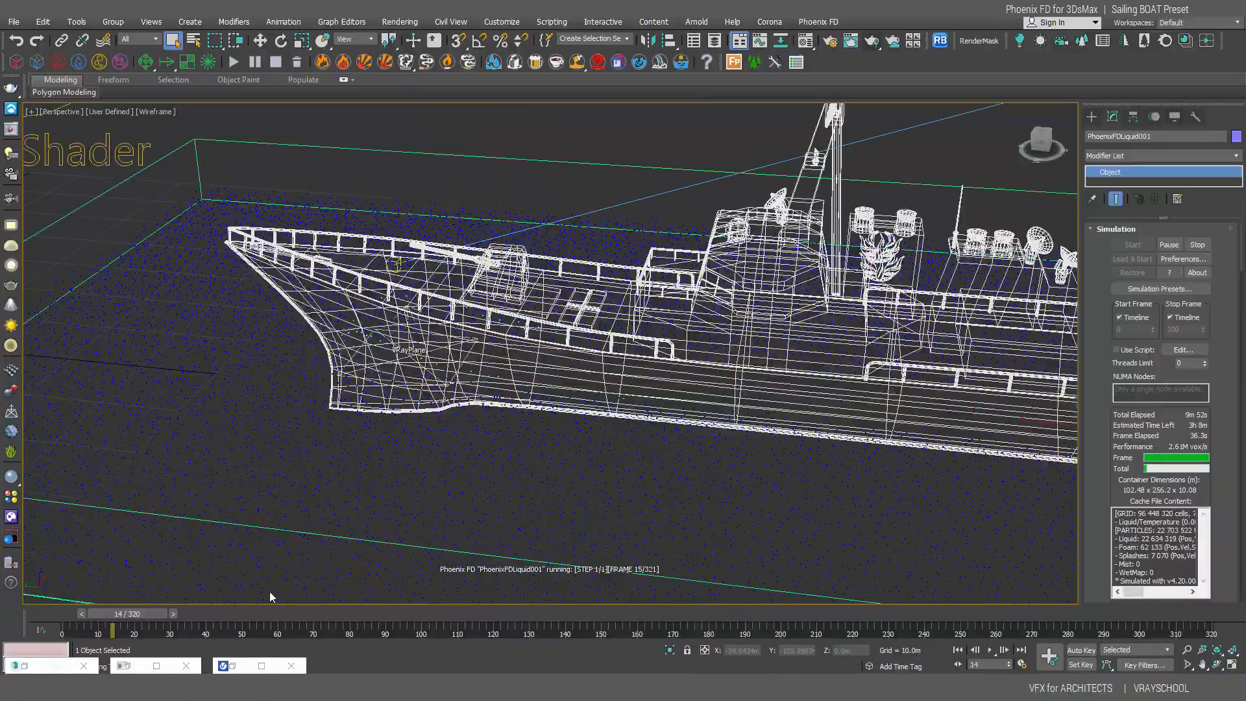
Step: Render the ship head-on in perspective and examine the bow wave up close in the frame buffer
{"action": "middle_click_drag", "start_coordinate": [271, 593], "coordinate": [660, 332], "text": "alt"}
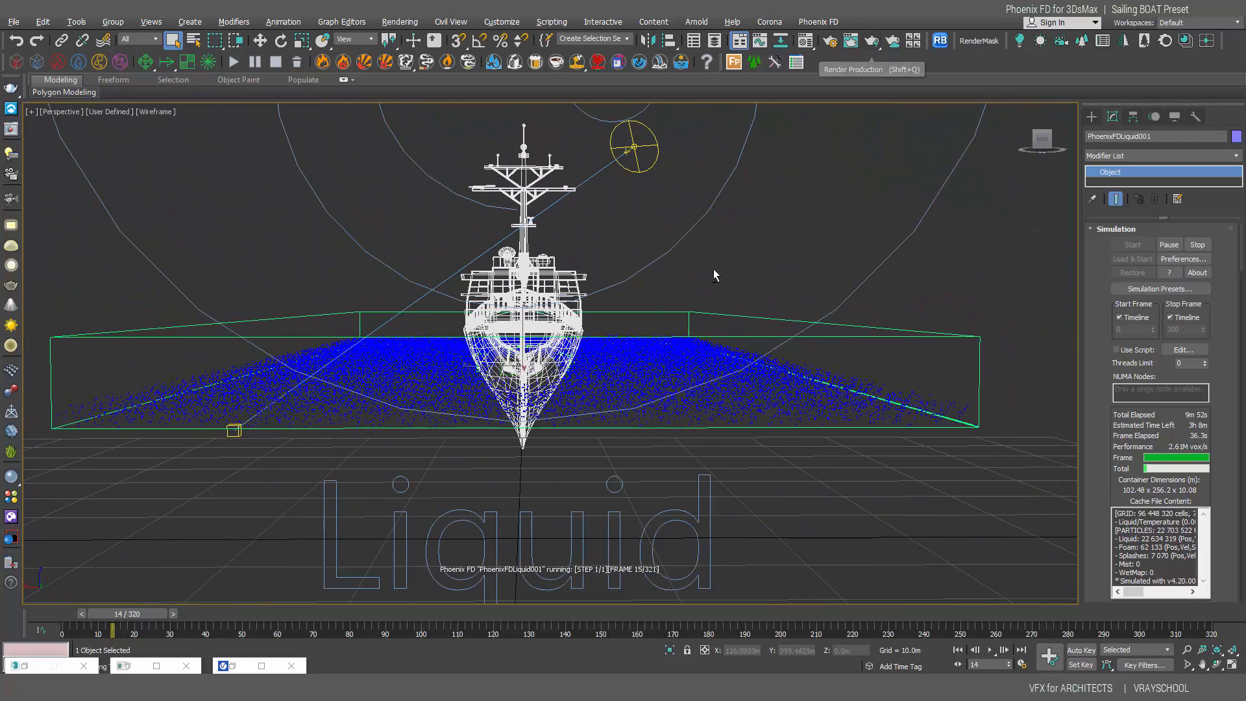
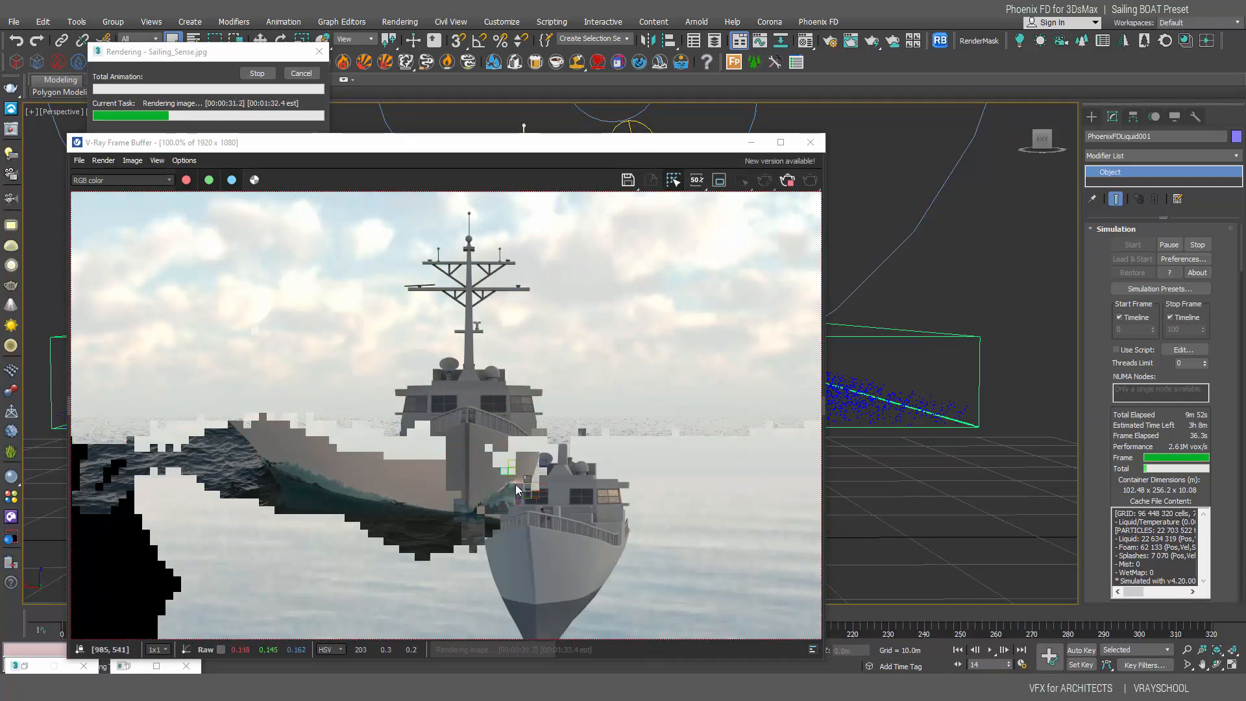
{"action": "scroll", "coordinate": [523, 477], "scroll_direction": "up", "scroll_amount": 1}
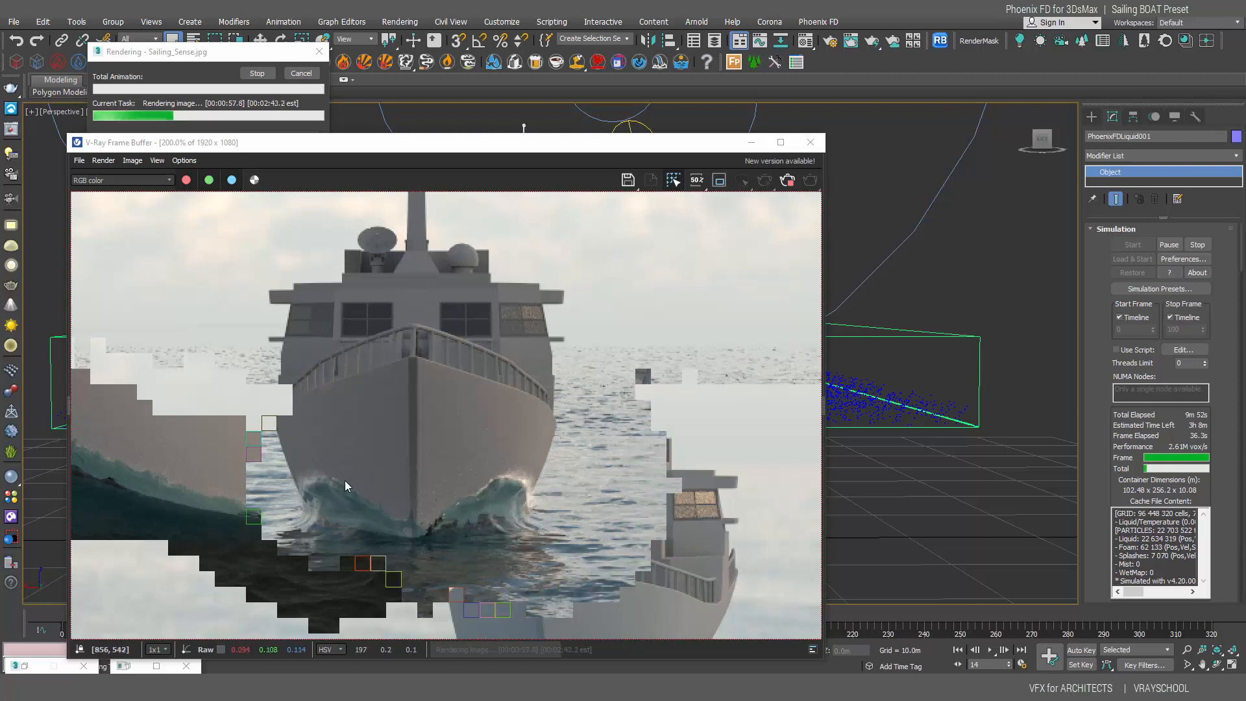
{"action": "scroll", "coordinate": [347, 480], "scroll_direction": "down", "scroll_amount": 1}
{"action": "scroll", "coordinate": [294, 456], "scroll_direction": "up", "scroll_amount": 1}
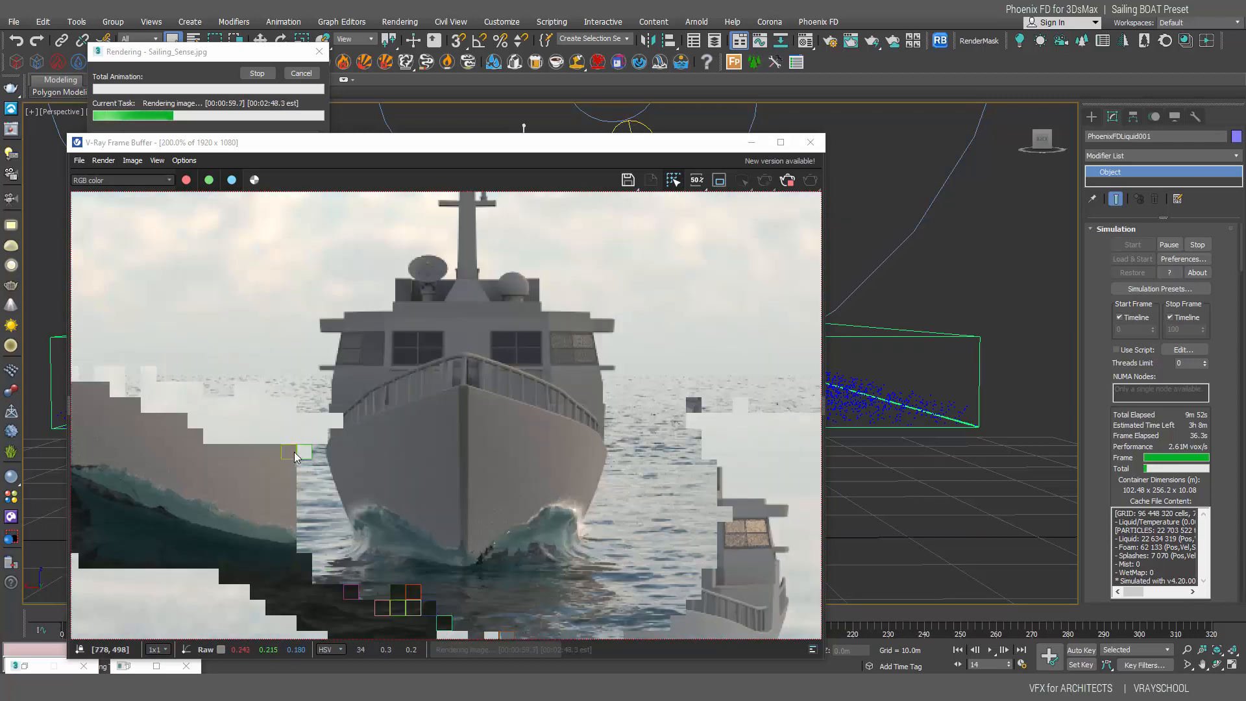
{"action": "scroll", "coordinate": [293, 451], "scroll_direction": "down", "scroll_amount": 1}
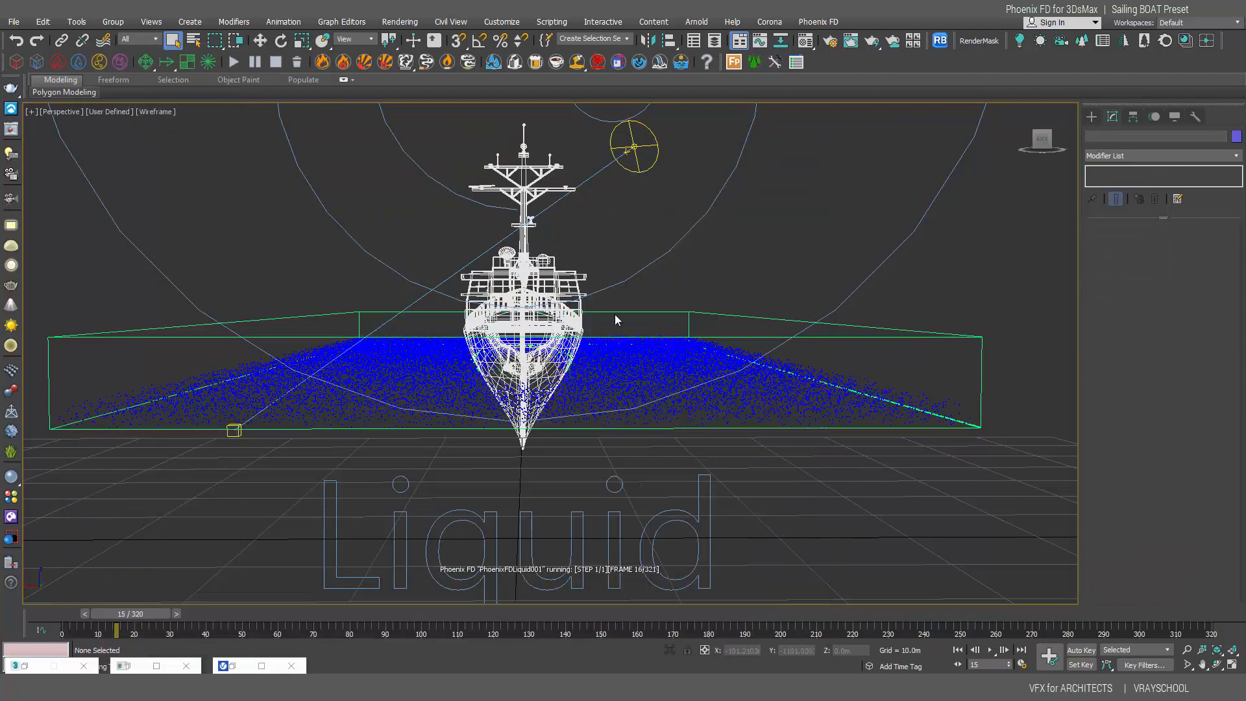
Step: Frame the ship's stern and the water behind it in the top view and render it
{"action": "key", "text": "t"}
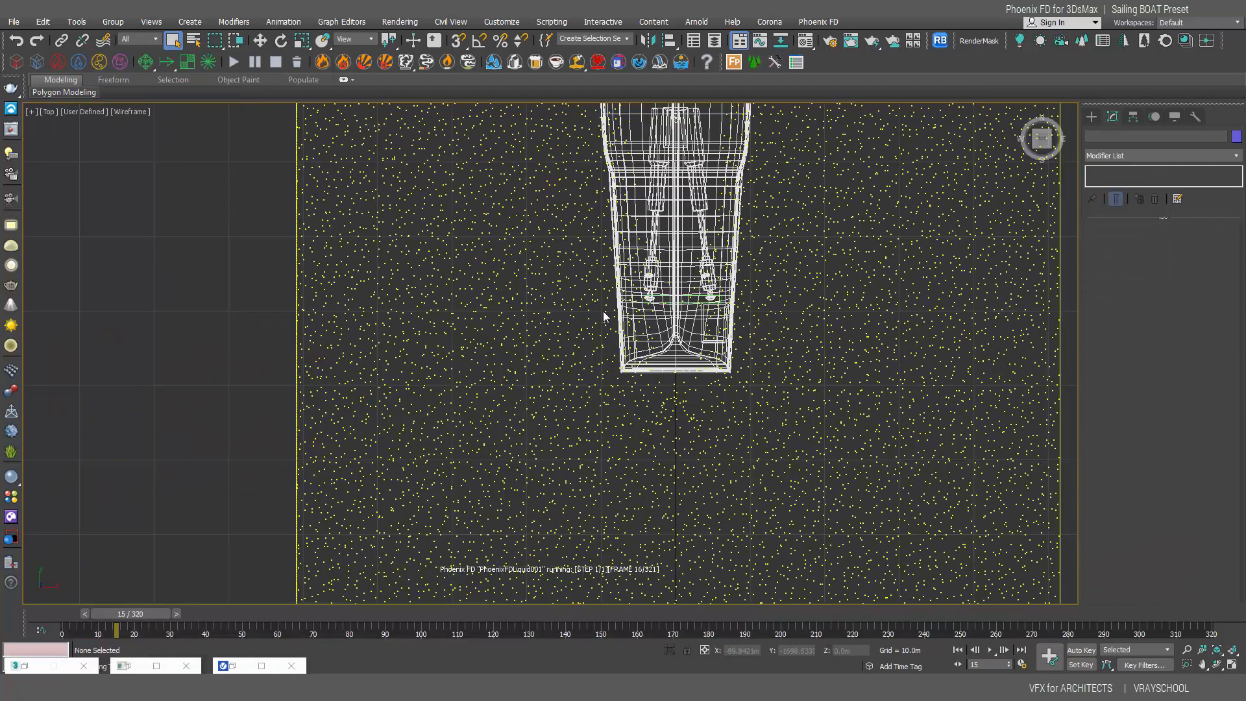
{"action": "scroll", "coordinate": [698, 405], "scroll_direction": "up", "scroll_amount": 2}
{"action": "middle_click_drag", "start_coordinate": [700, 390], "coordinate": [605, 344]}
{"action": "scroll", "coordinate": [605, 344], "scroll_direction": "up", "scroll_amount": 2}
{"action": "scroll", "coordinate": [603, 344], "scroll_direction": "down", "scroll_amount": 2}
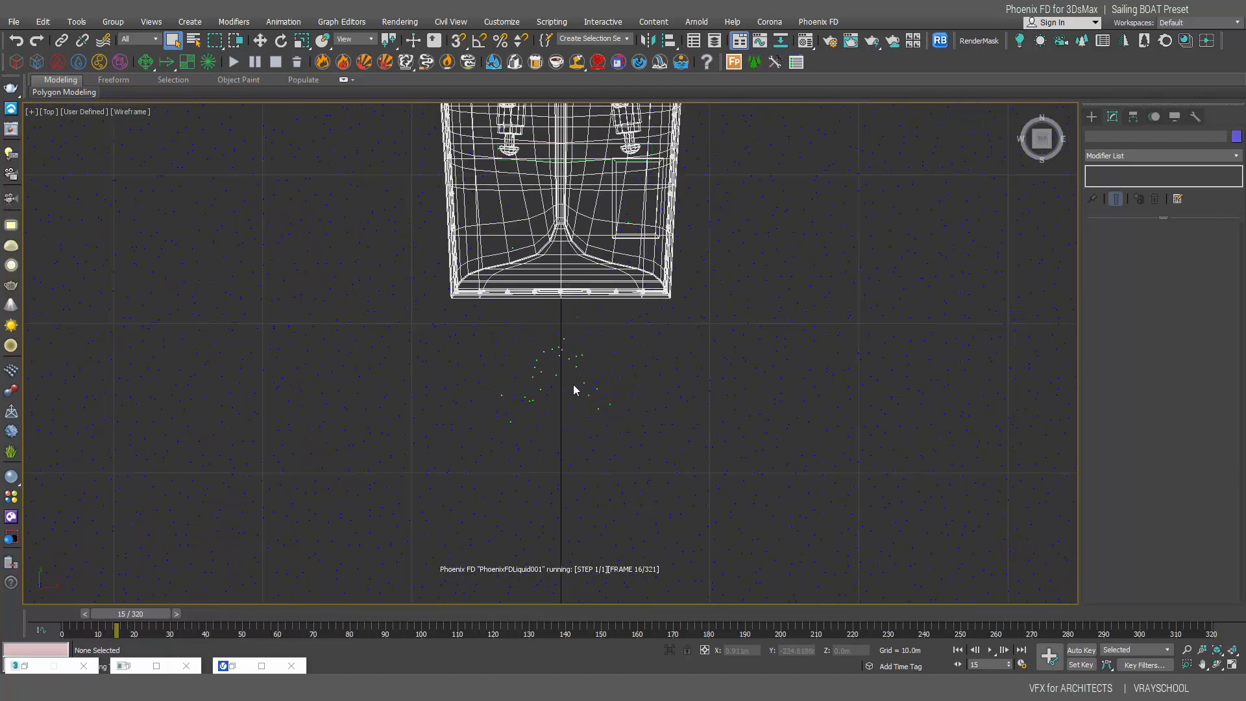
{"action": "left_click", "coordinate": [871, 41]}
{"action": "left_click", "coordinate": [775, 383]}
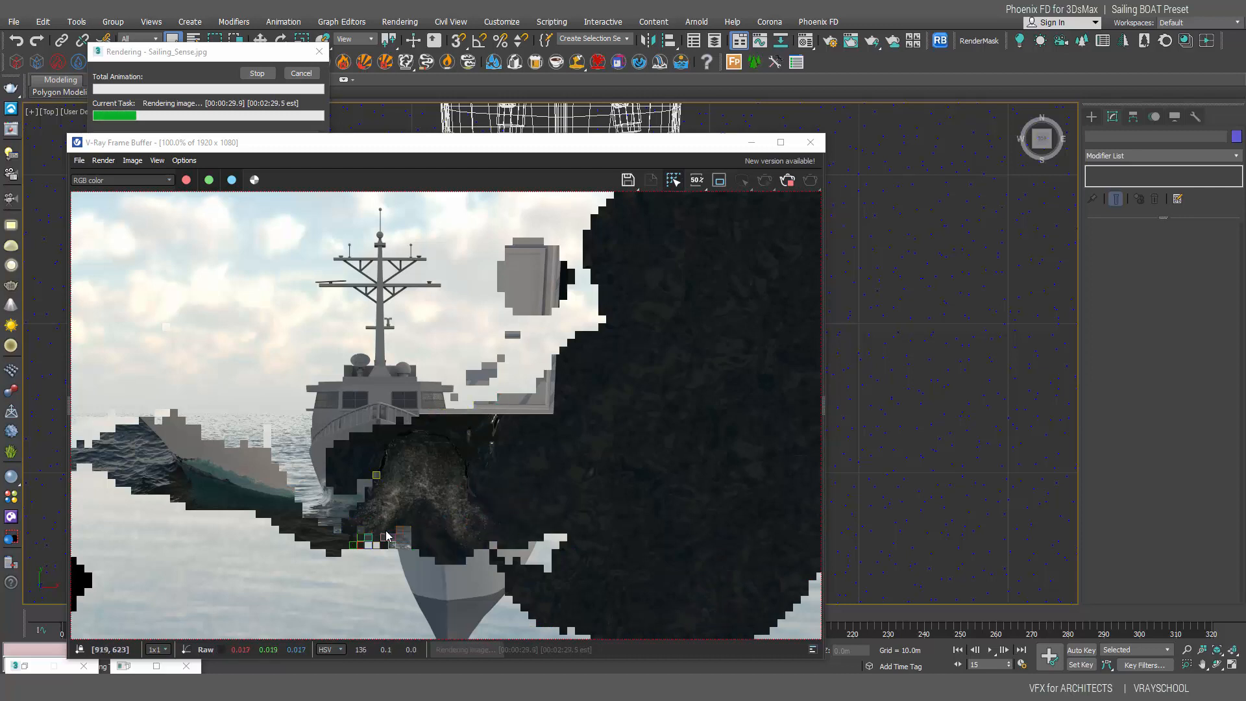
Step: Examine the foam behind the stern in the render, then cancel the rendering and close the frame buffer
{"action": "scroll", "coordinate": [410, 502], "scroll_direction": "up", "scroll_amount": 2}
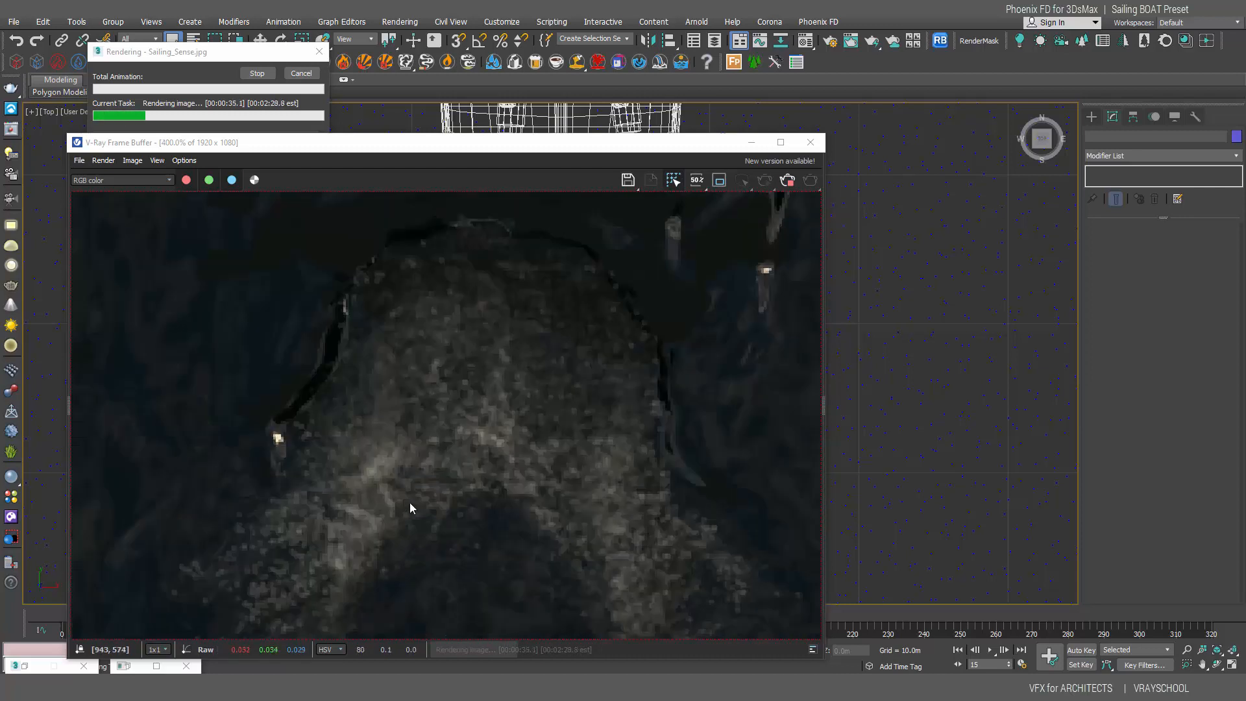
{"action": "scroll", "coordinate": [410, 502], "scroll_direction": "down", "scroll_amount": 2}
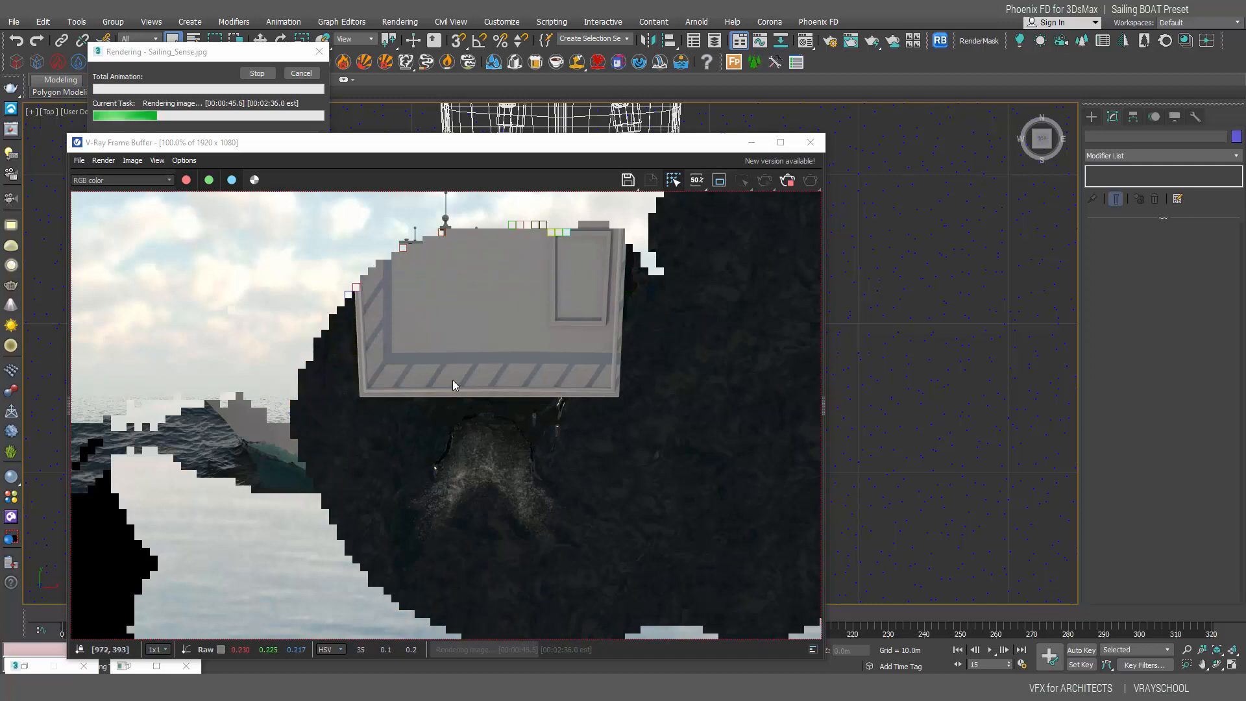
{"action": "scroll", "coordinate": [460, 456], "scroll_direction": "down", "scroll_amount": 2}
{"action": "scroll", "coordinate": [441, 445], "scroll_direction": "up", "scroll_amount": 1}
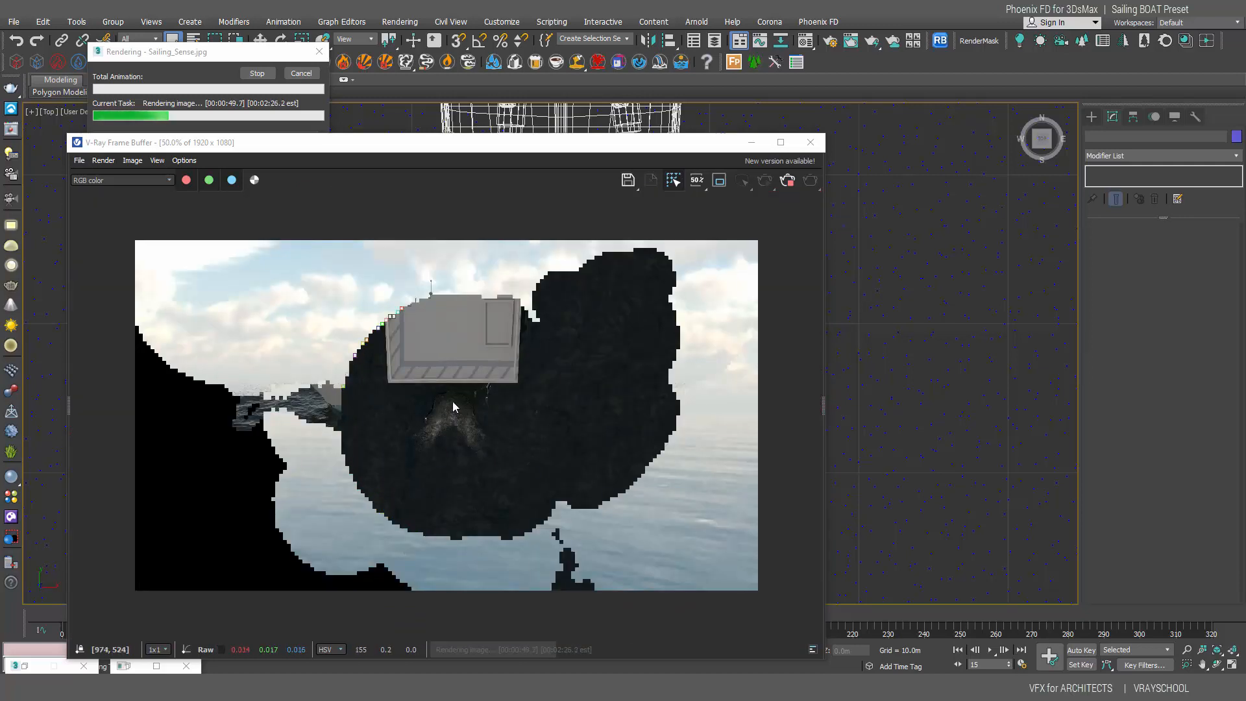
{"action": "scroll", "coordinate": [473, 455], "scroll_direction": "up", "scroll_amount": 1}
{"action": "scroll", "coordinate": [489, 468], "scroll_direction": "down", "scroll_amount": 1}
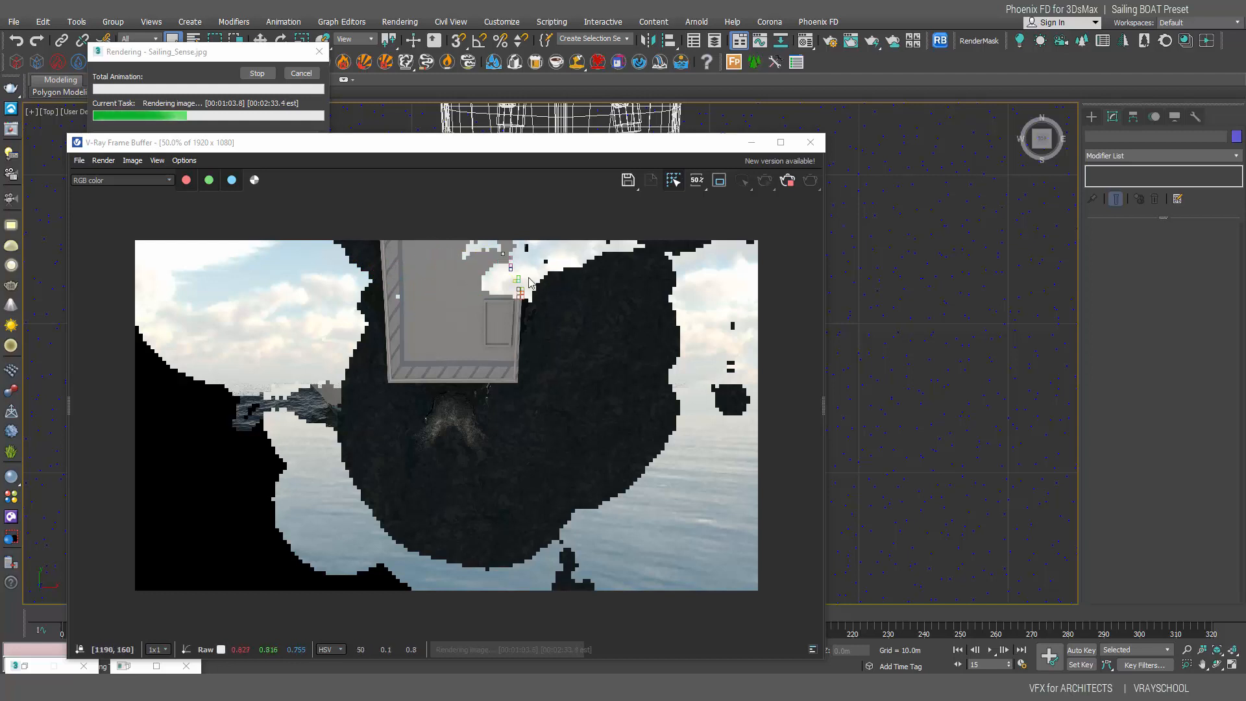
{"action": "left_click", "coordinate": [302, 73]}
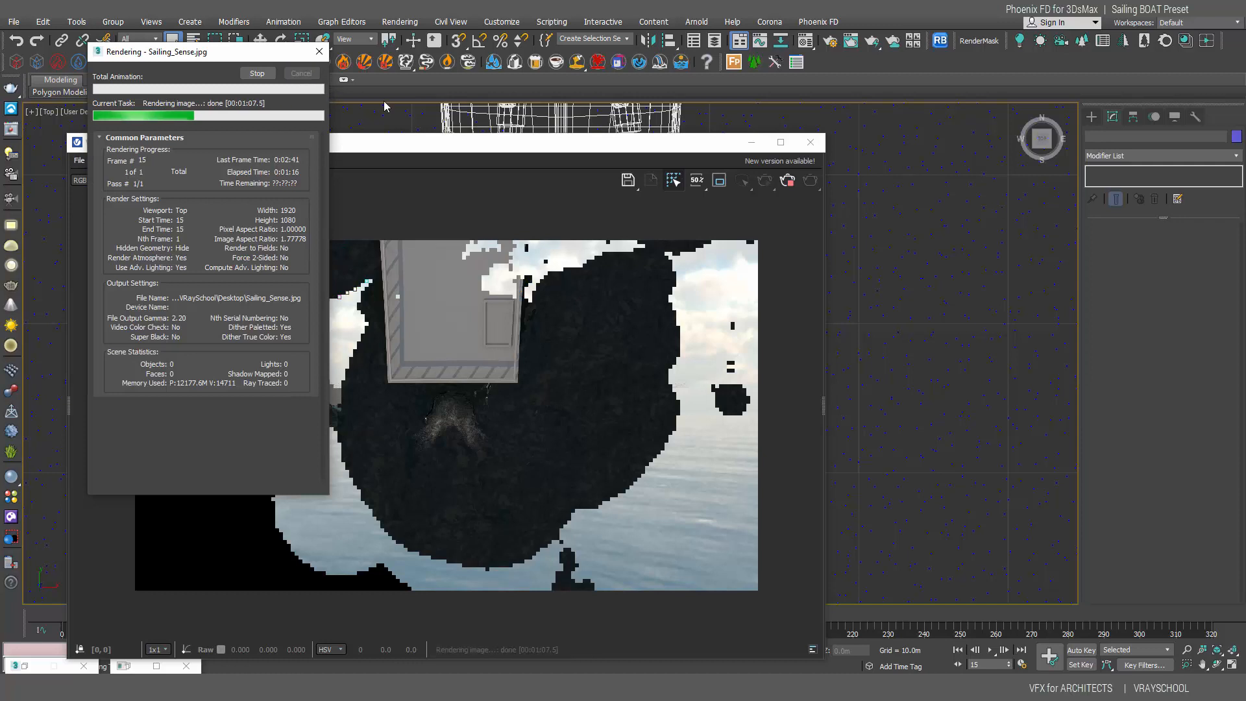
{"action": "left_click", "coordinate": [811, 143]}
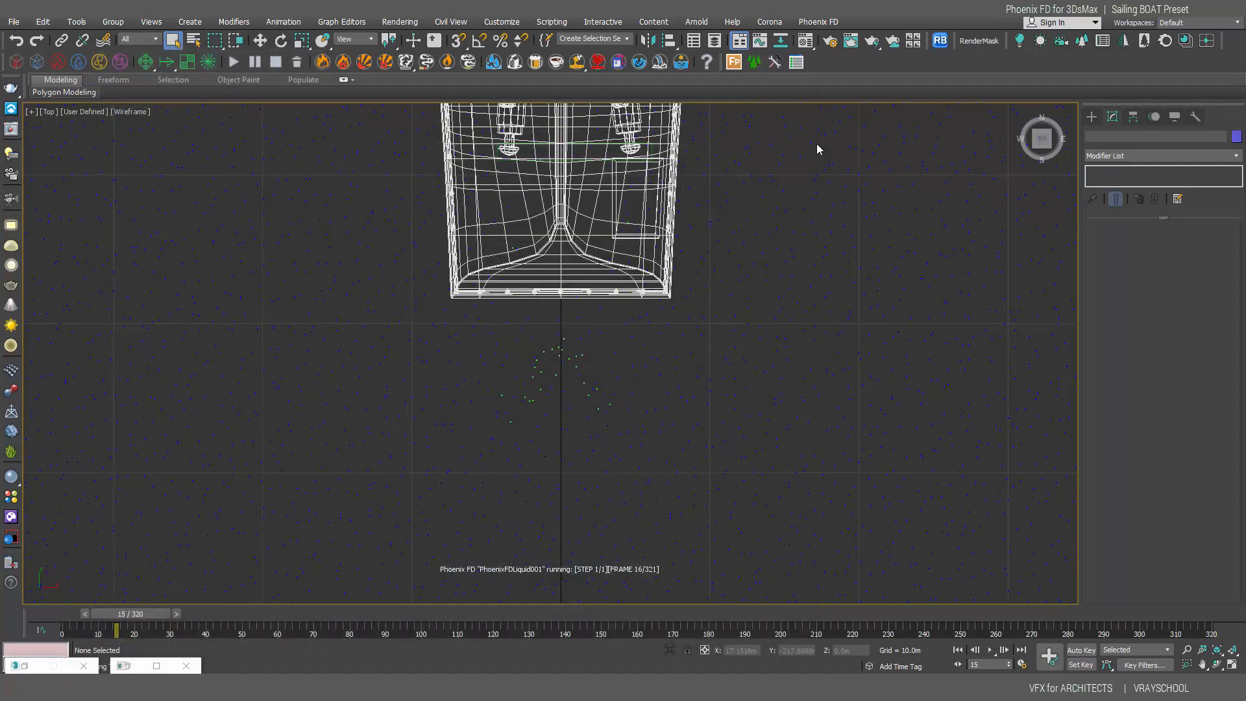
Step: Select the ship geometry and examine its bow against the liquid particles from the side and in angled views
{"action": "left_click", "coordinate": [542, 214]}
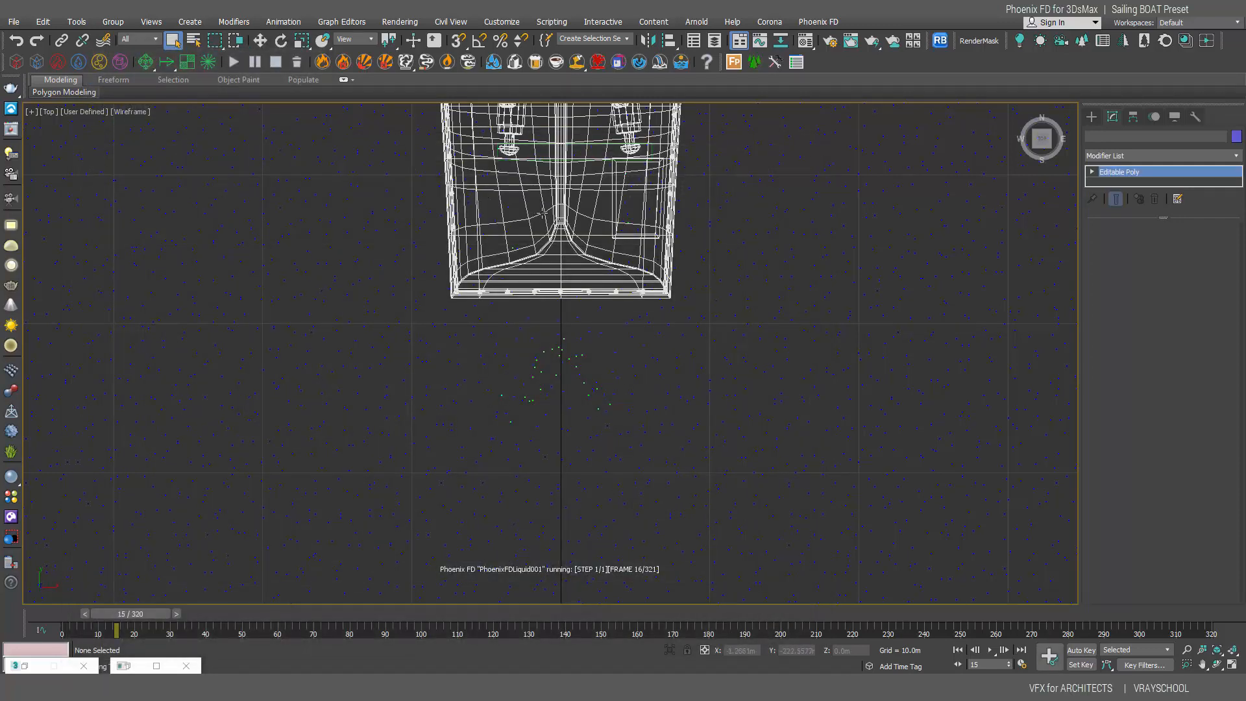
{"action": "key", "text": "l"}
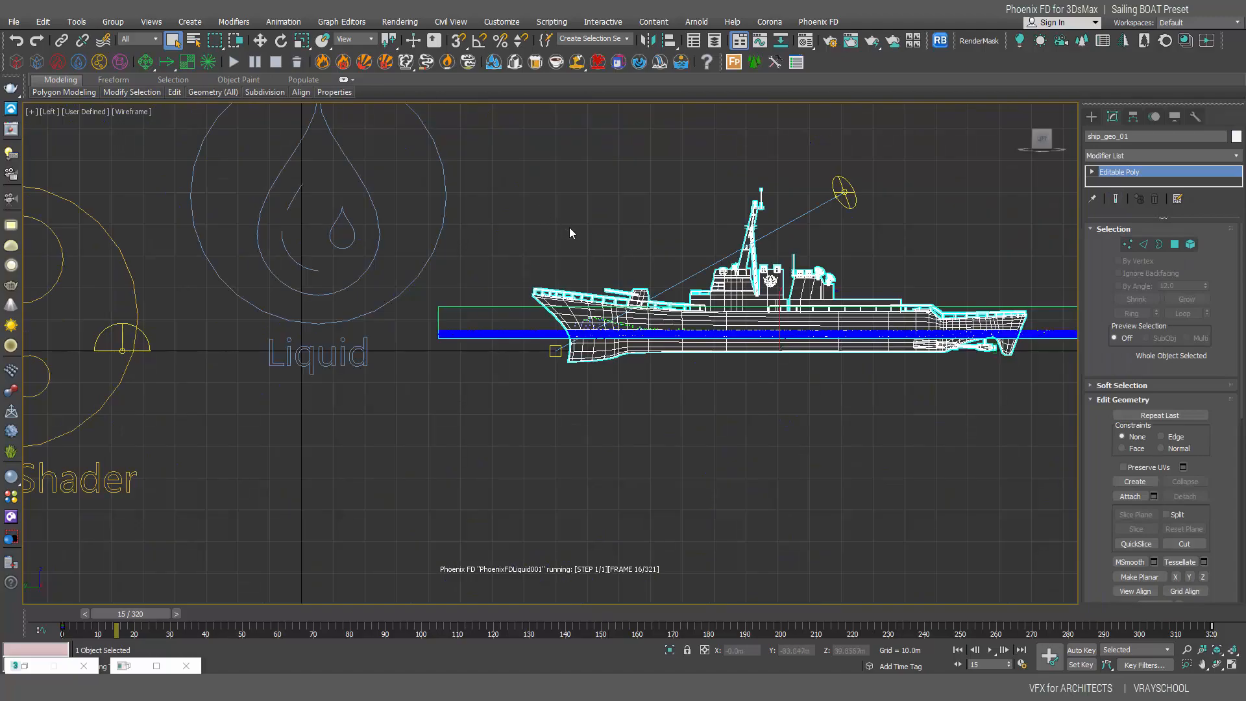
{"action": "scroll", "coordinate": [573, 235], "scroll_direction": "down", "scroll_amount": 3}
{"action": "scroll", "coordinate": [570, 246], "scroll_direction": "up", "scroll_amount": 6}
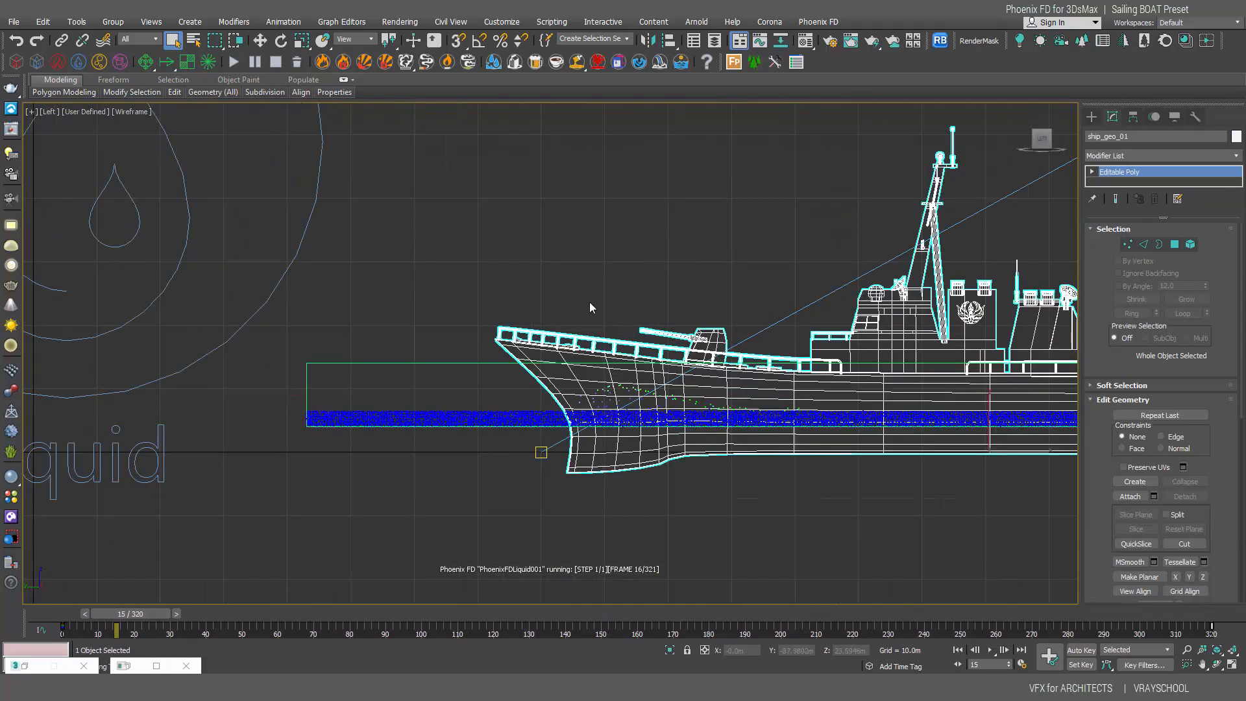
{"action": "middle_click_drag", "start_coordinate": [585, 315], "coordinate": [675, 381], "text": "alt"}
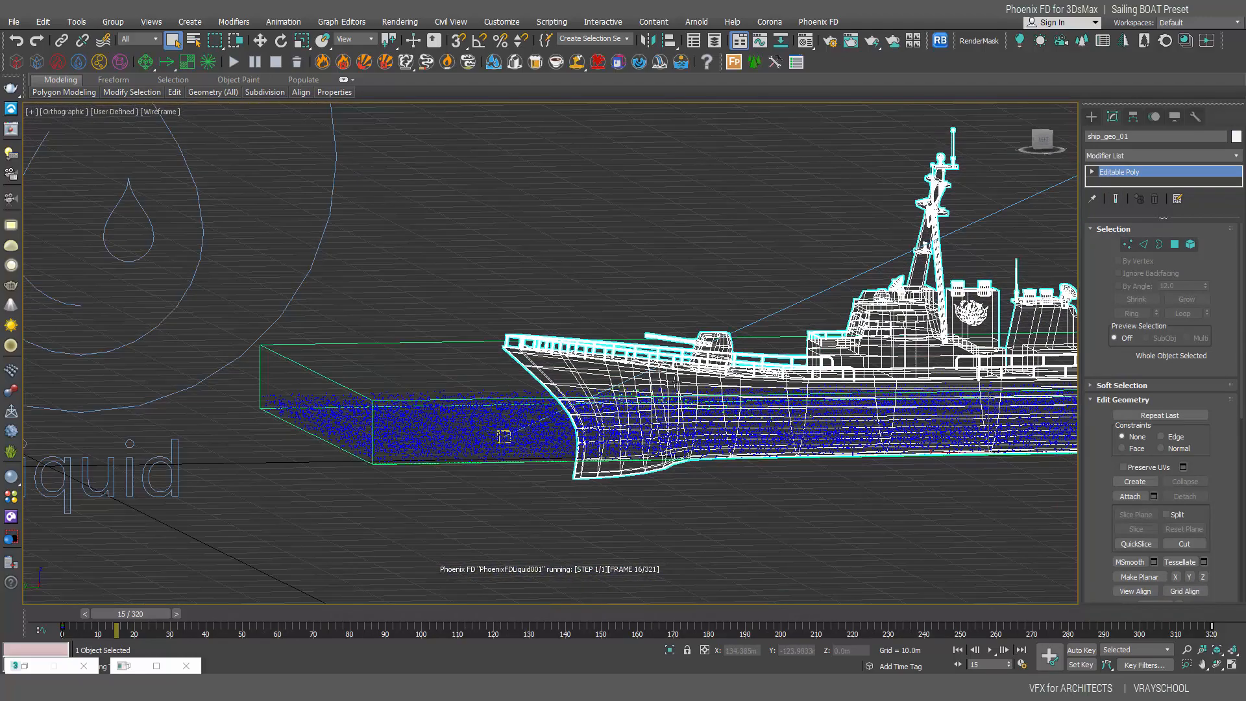
{"action": "scroll", "coordinate": [675, 381], "scroll_direction": "up", "scroll_amount": 2}
{"action": "mouse_move", "coordinate": [717, 343]}
{"action": "middle_mouse_down", "text": "alt"}
{"action": "mouse_move", "coordinate": [683, 357]}
{"action": "mouse_move", "coordinate": [681, 329]}
{"action": "mouse_move", "coordinate": [787, 339]}
{"action": "mouse_move", "coordinate": [679, 347]}
{"action": "mouse_move", "coordinate": [694, 351]}
{"action": "middle_mouse_up", "text": "alt"}
{"action": "scroll", "coordinate": [681, 345], "scroll_direction": "up", "scroll_amount": 2}
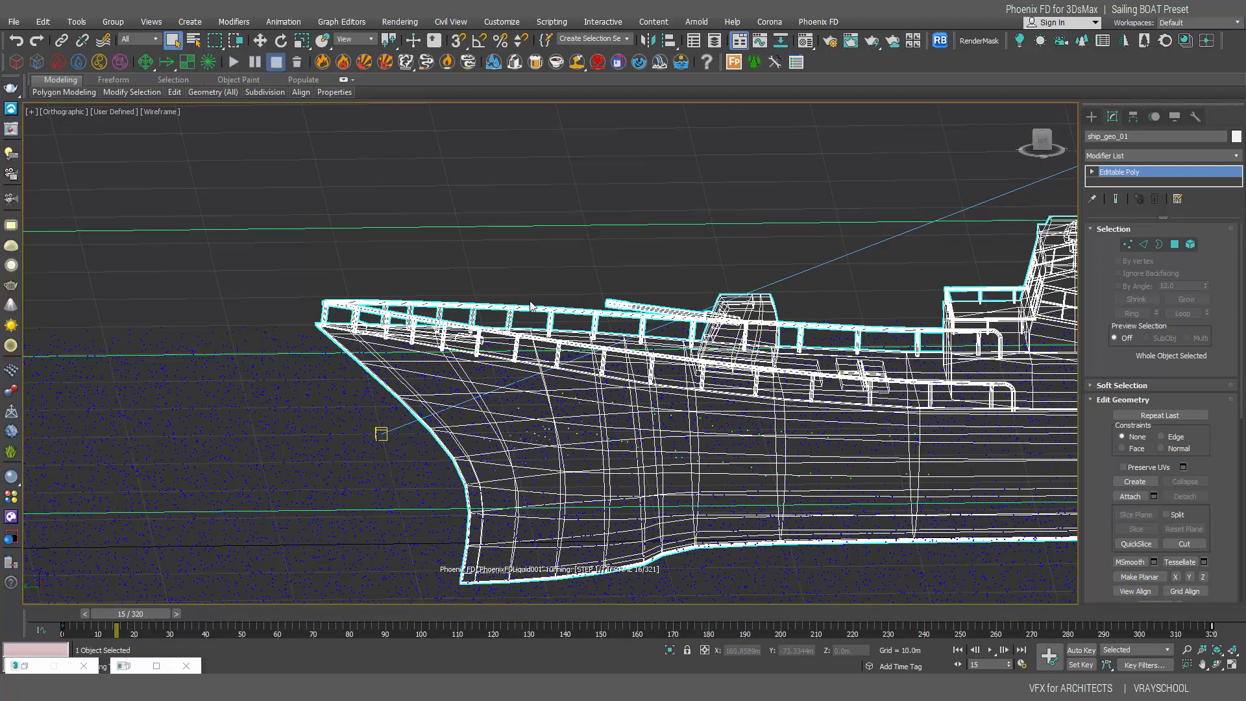
{"action": "scroll", "coordinate": [662, 338], "scroll_direction": "down", "scroll_amount": 3}
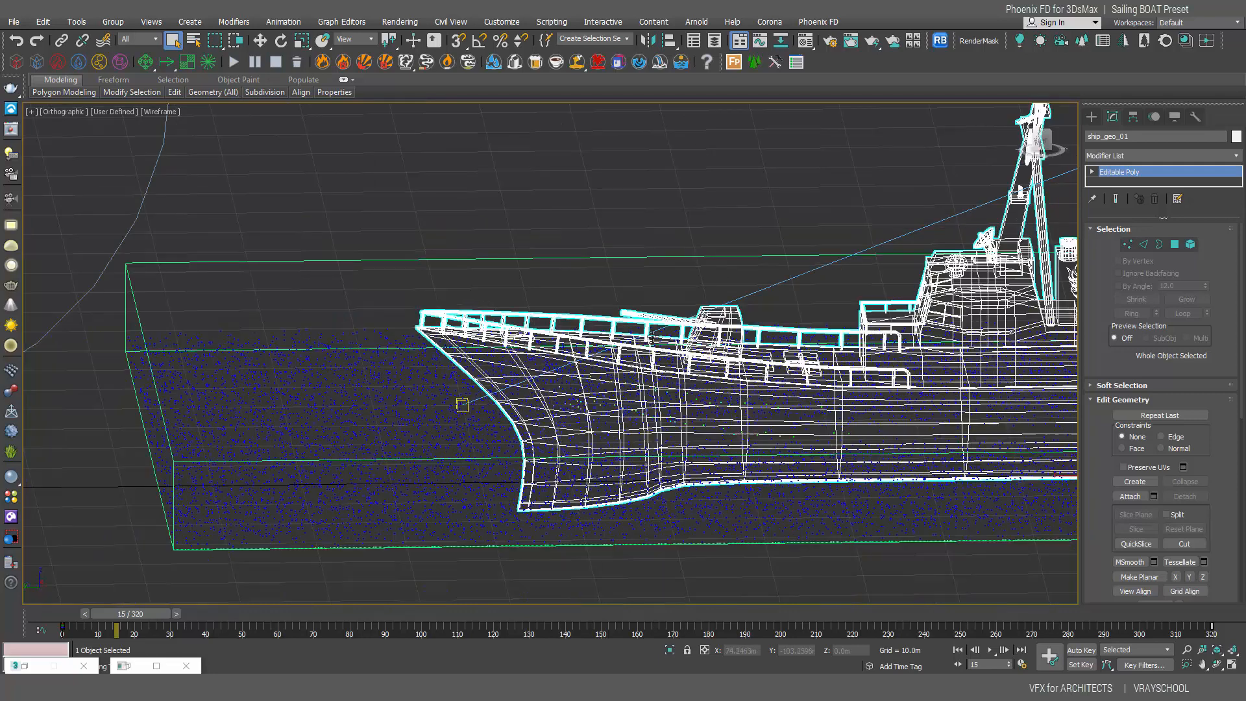
{"action": "middle_click_drag", "start_coordinate": [679, 347], "coordinate": [697, 350], "text": "alt"}
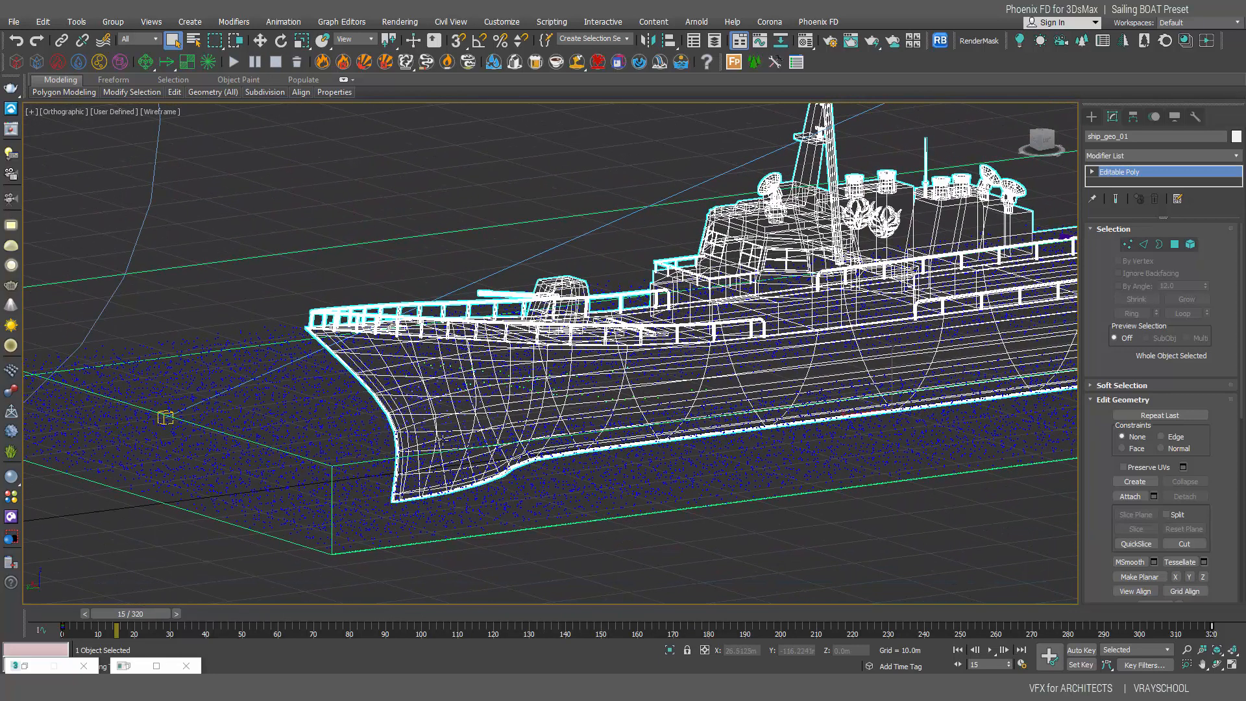
Step: Scrub the timeline back to the start and forward to frame 16 to check the ship and simulator motion
{"action": "left_click_drag", "start_coordinate": [154, 621], "coordinate": [83, 620]}
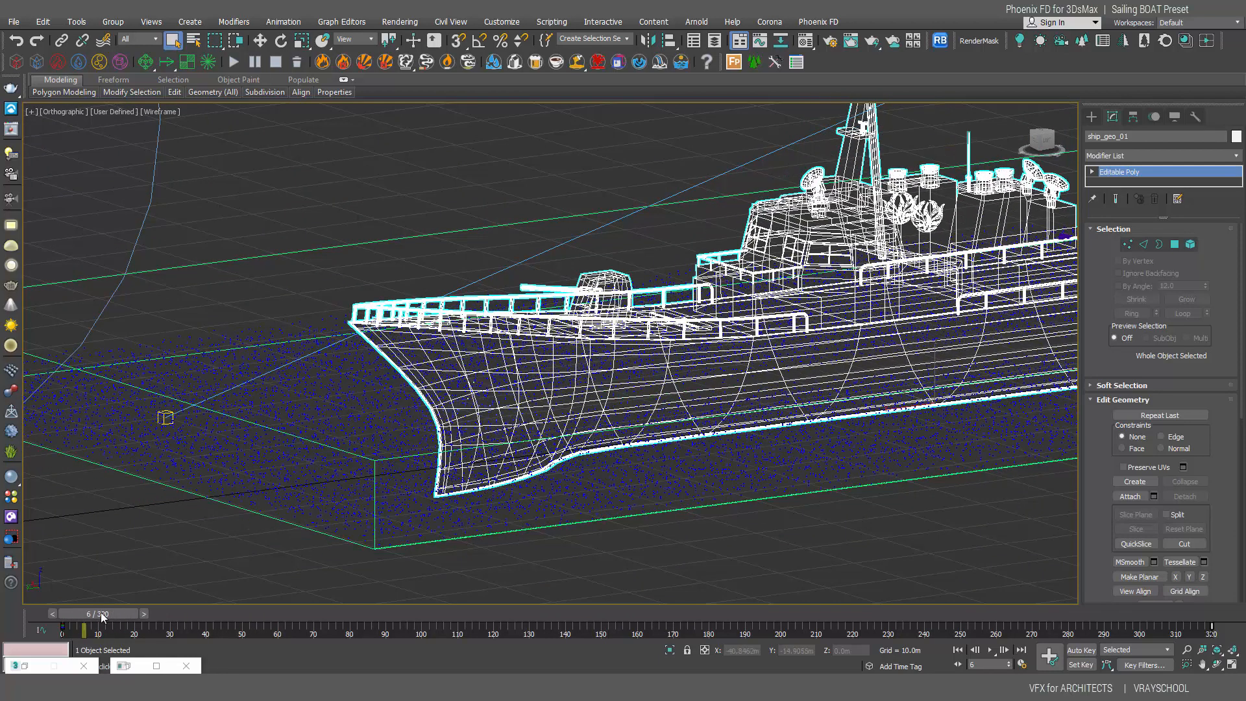
{"action": "left_click_drag", "start_coordinate": [101, 614], "coordinate": [86, 619]}
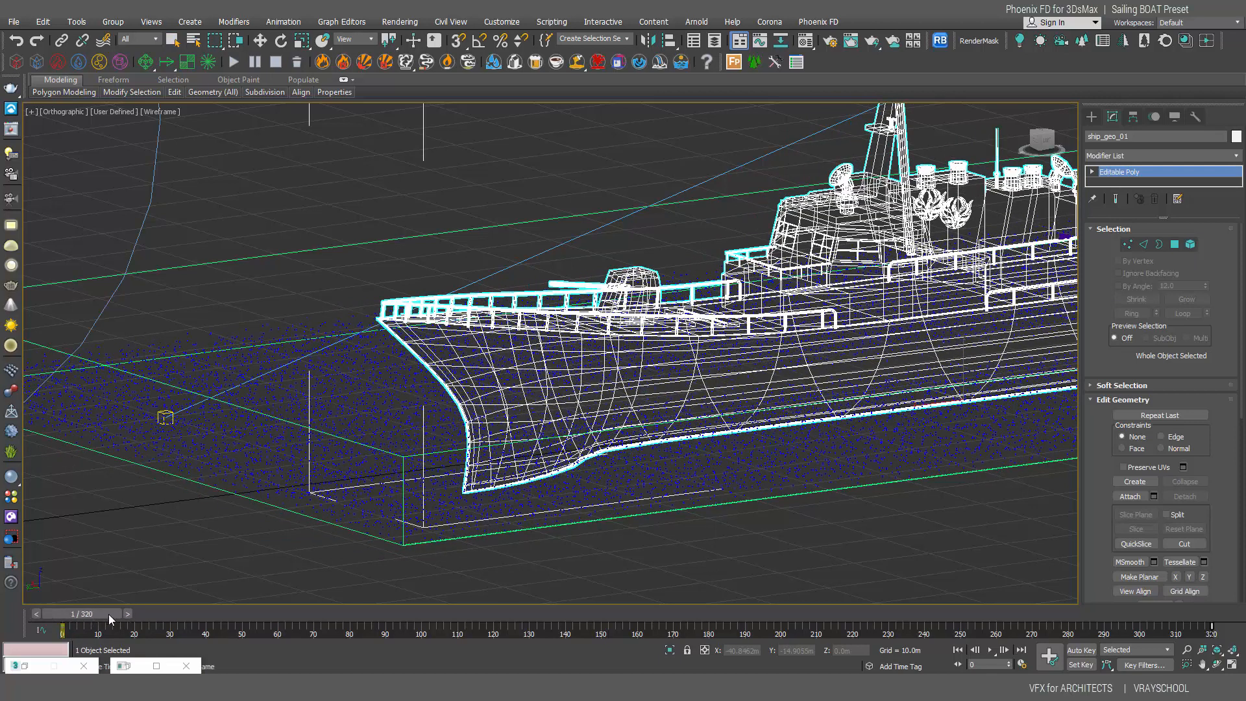
{"action": "left_click_drag", "start_coordinate": [109, 618], "coordinate": [150, 611]}
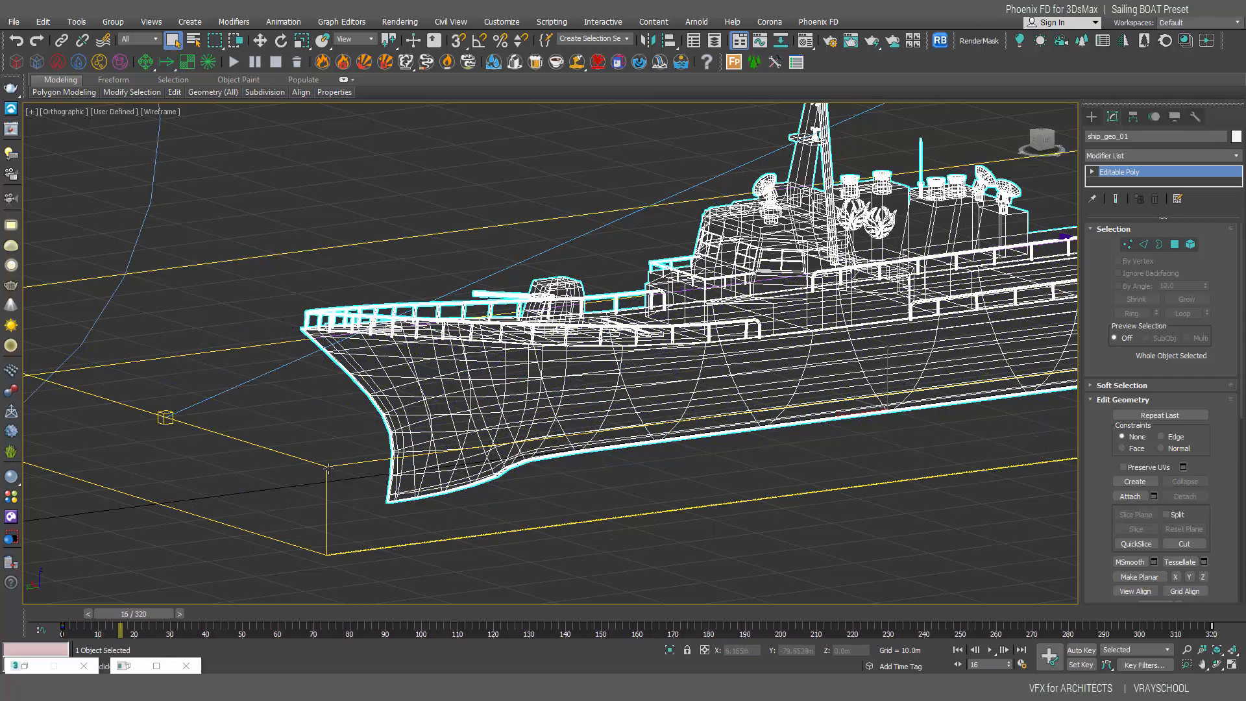
Step: Delete the cached simulation files of the liquid simulator around the ship
{"action": "left_click", "coordinate": [297, 62]}
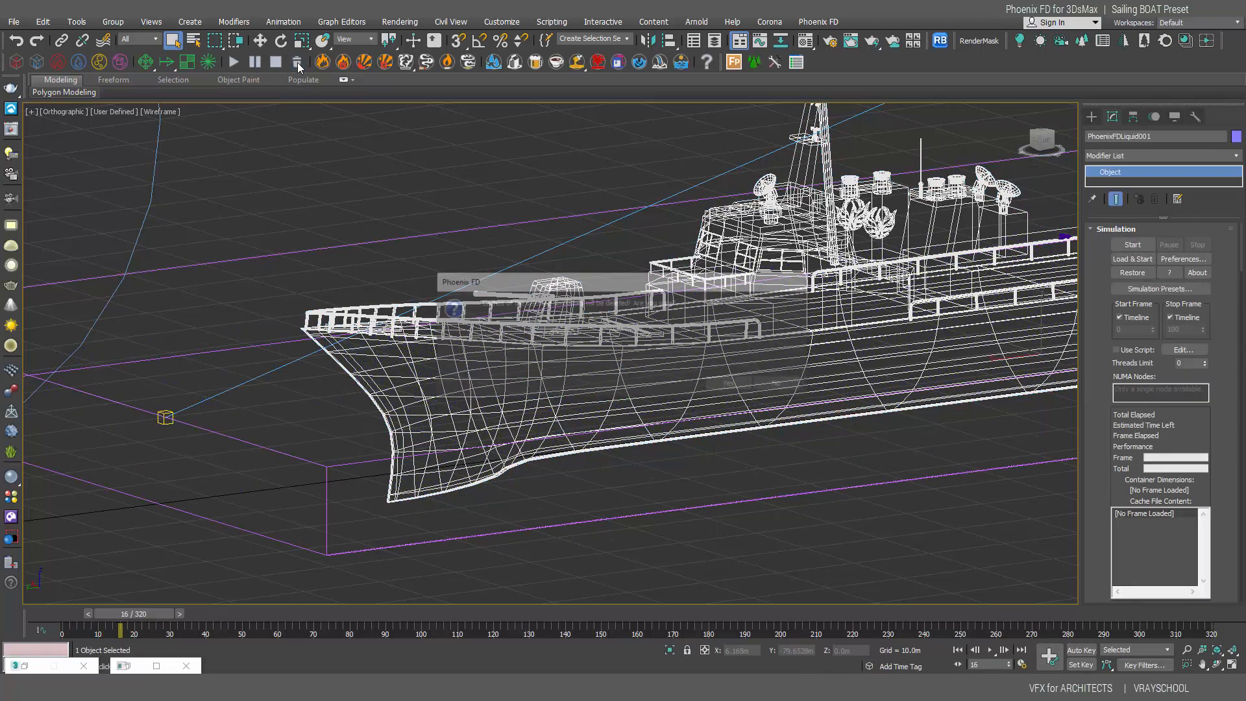
{"action": "left_click", "coordinate": [734, 385]}
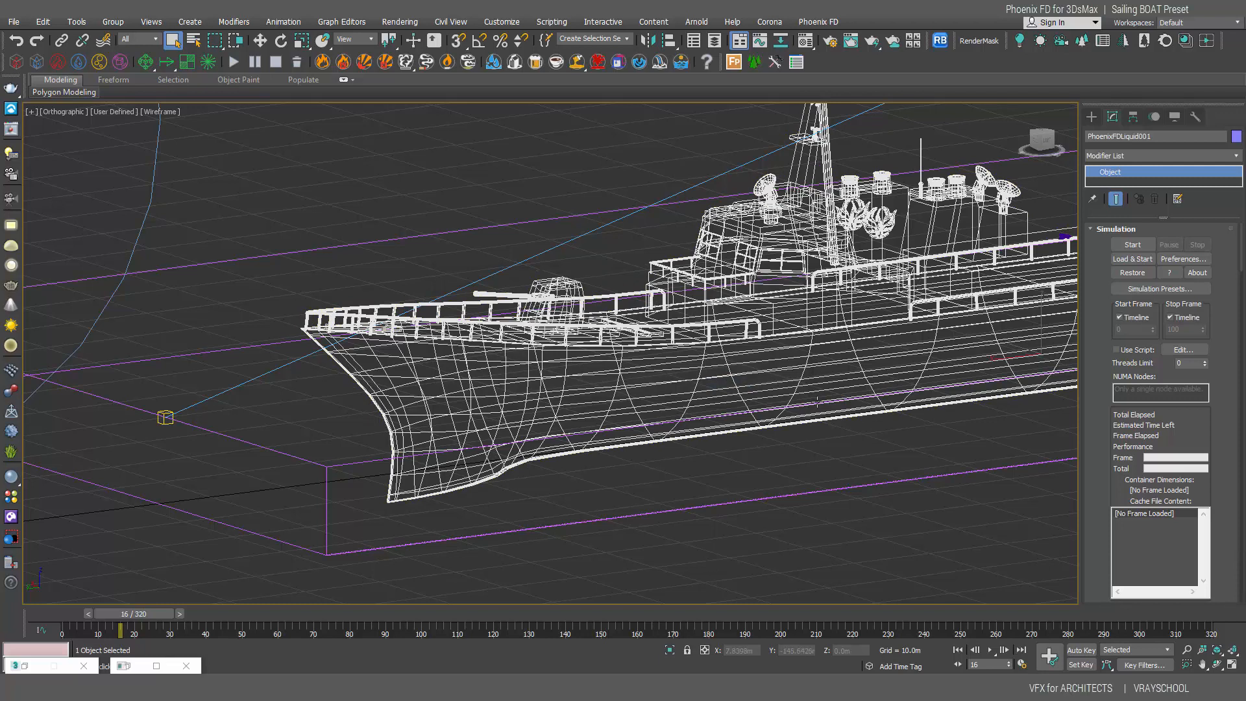
Step: Merge the [Beneteau Sense] sailing boat from 001_Sailing_Sanse.max into the scene
{"action": "left_click", "coordinate": [14, 22]}
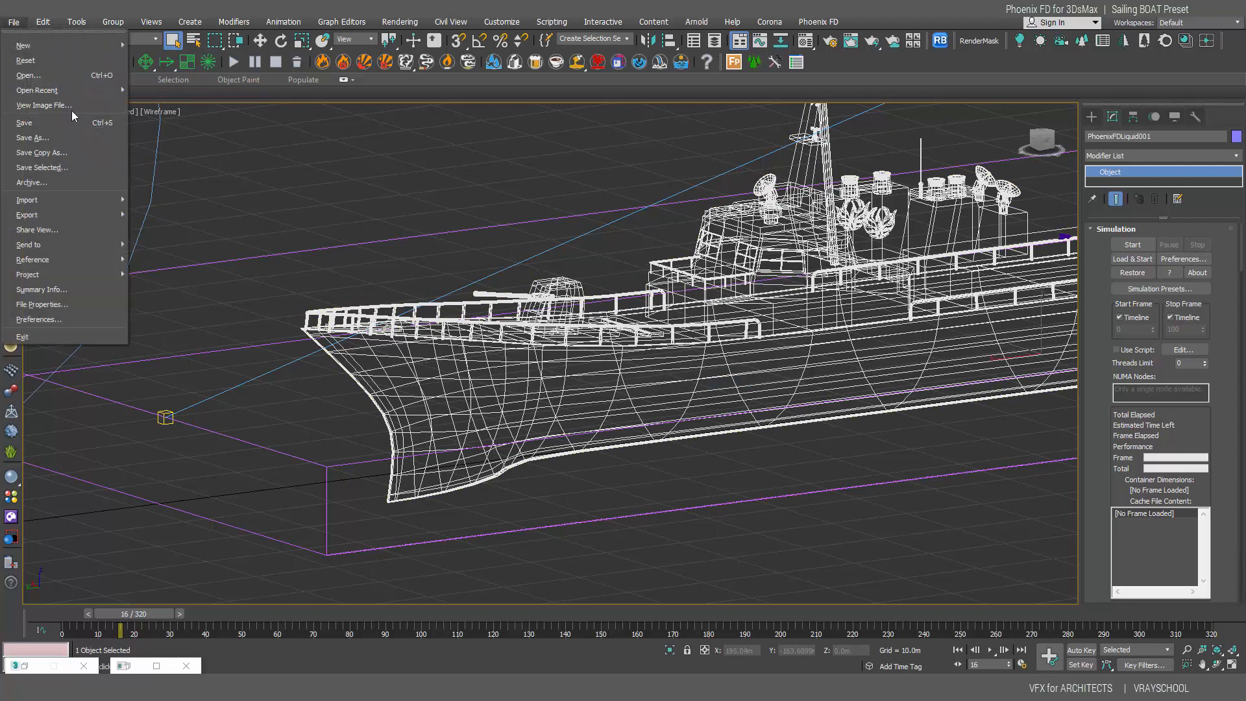
{"action": "mouse_move", "coordinate": [66, 201]}
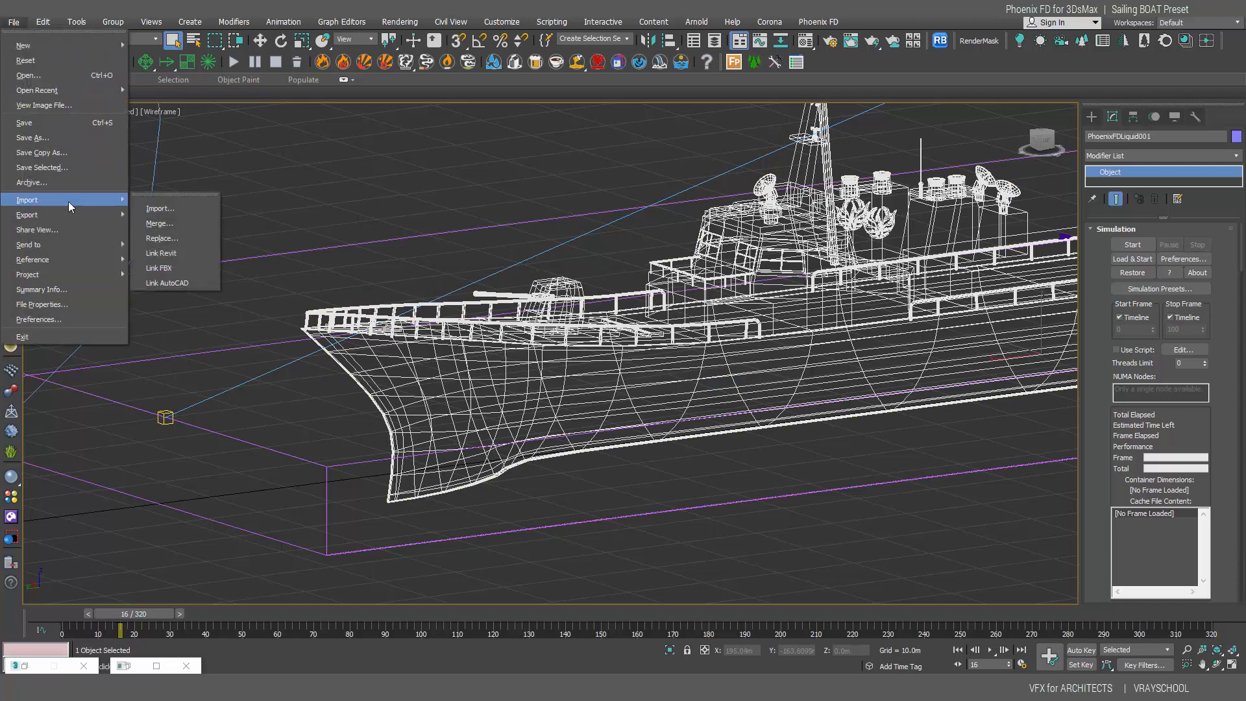
{"action": "left_click", "coordinate": [174, 223]}
{"action": "left_click", "coordinate": [551, 404]}
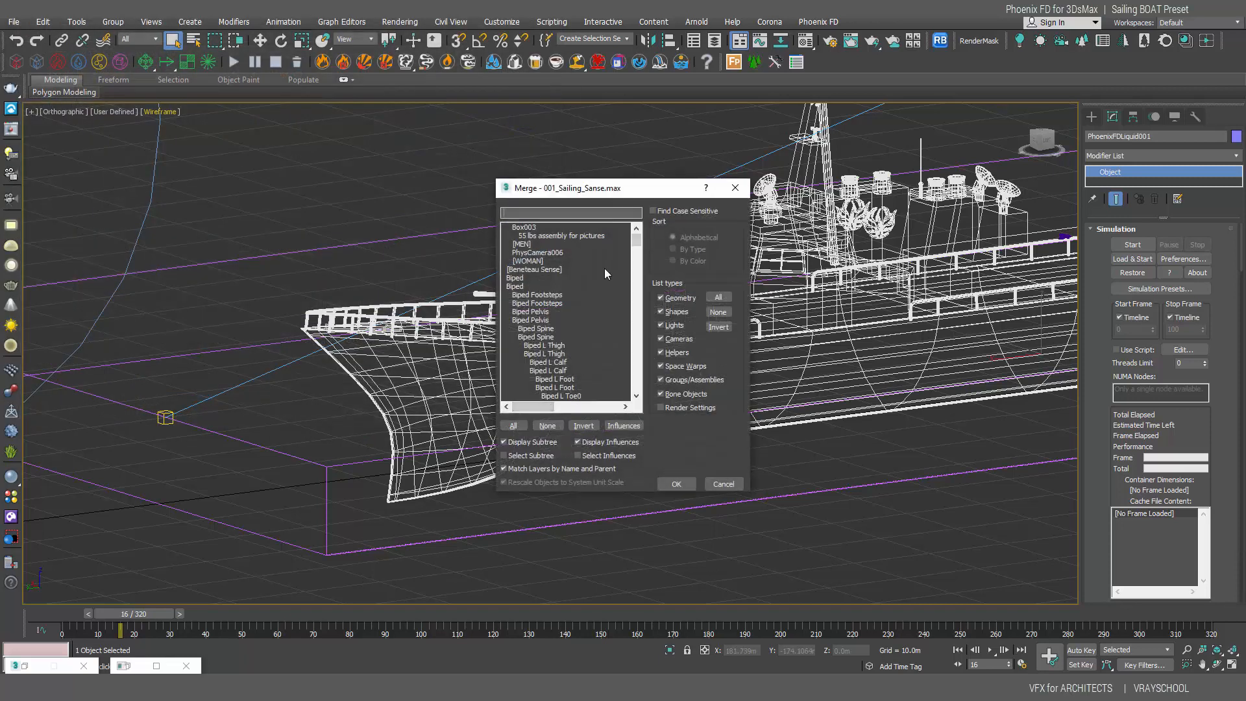
{"action": "left_click", "coordinate": [560, 269]}
{"action": "left_click", "coordinate": [687, 486]}
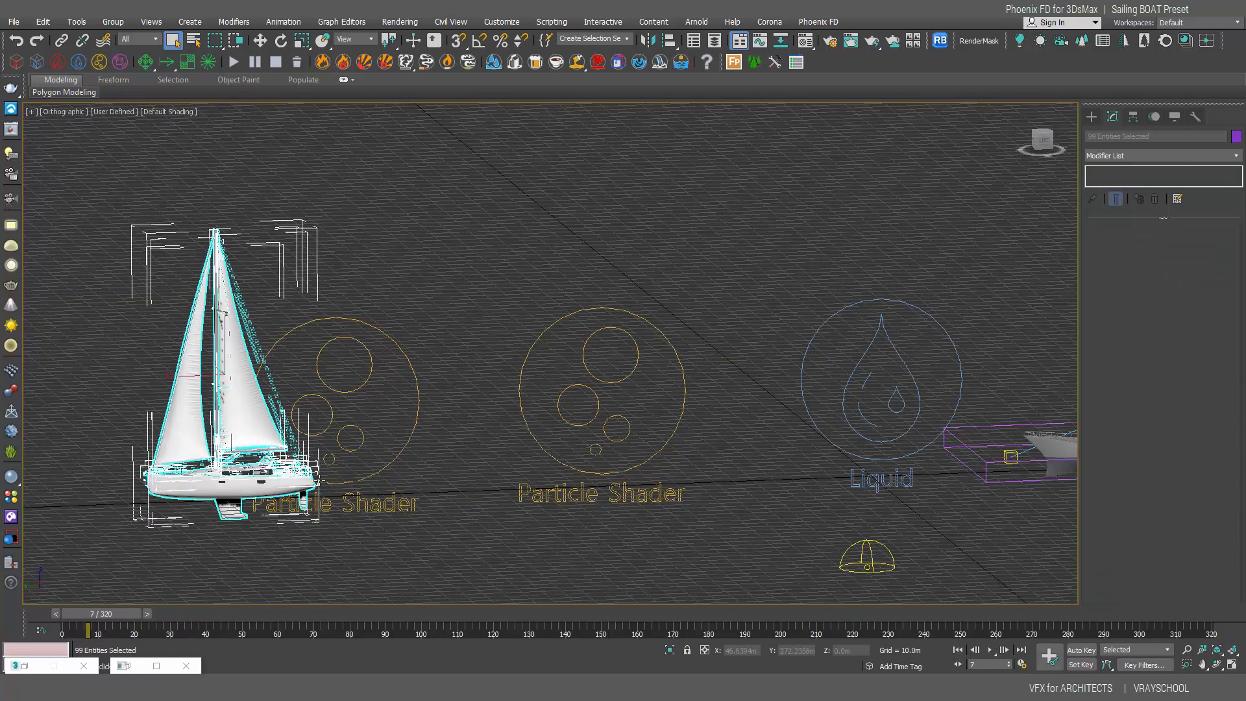
{"action": "scroll", "coordinate": [318, 478], "scroll_direction": "down", "scroll_amount": 3}
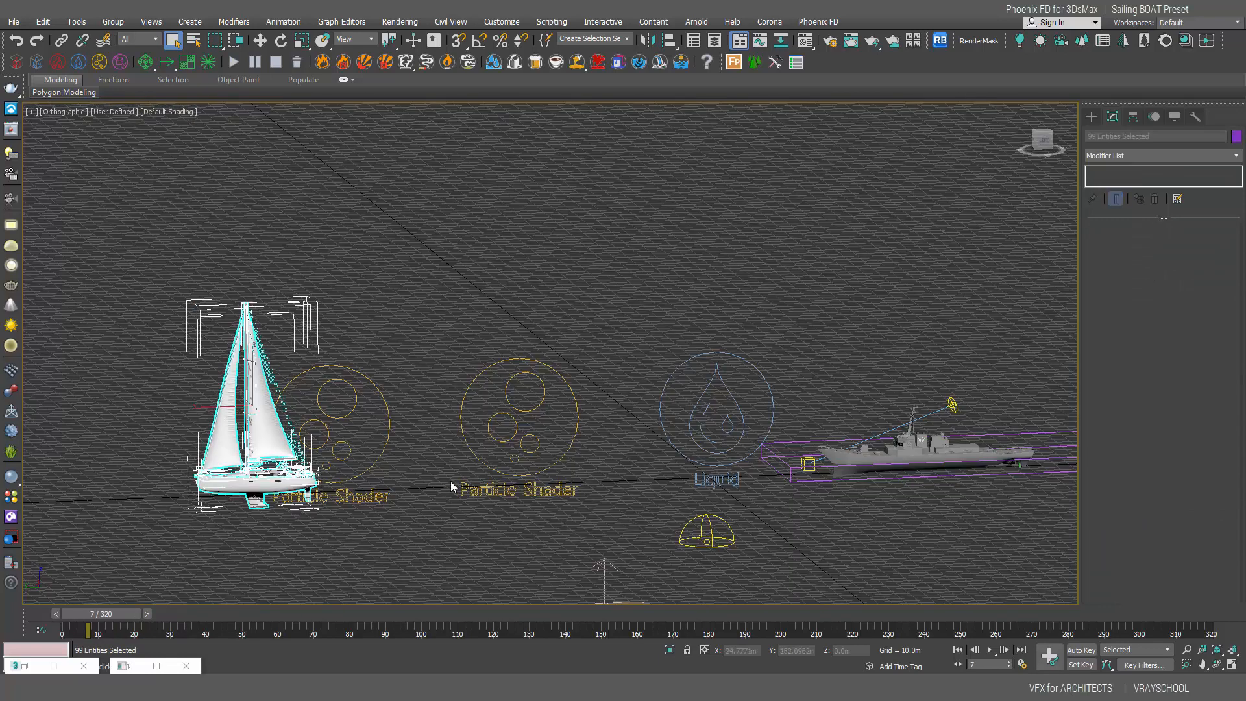
Step: Move the merged sailing boat onto the ship inside the simulator grid and line it up lengthwise with the ship's bow
{"action": "left_click", "coordinate": [260, 40]}
{"action": "left_click_drag", "start_coordinate": [230, 450], "coordinate": [867, 458]}
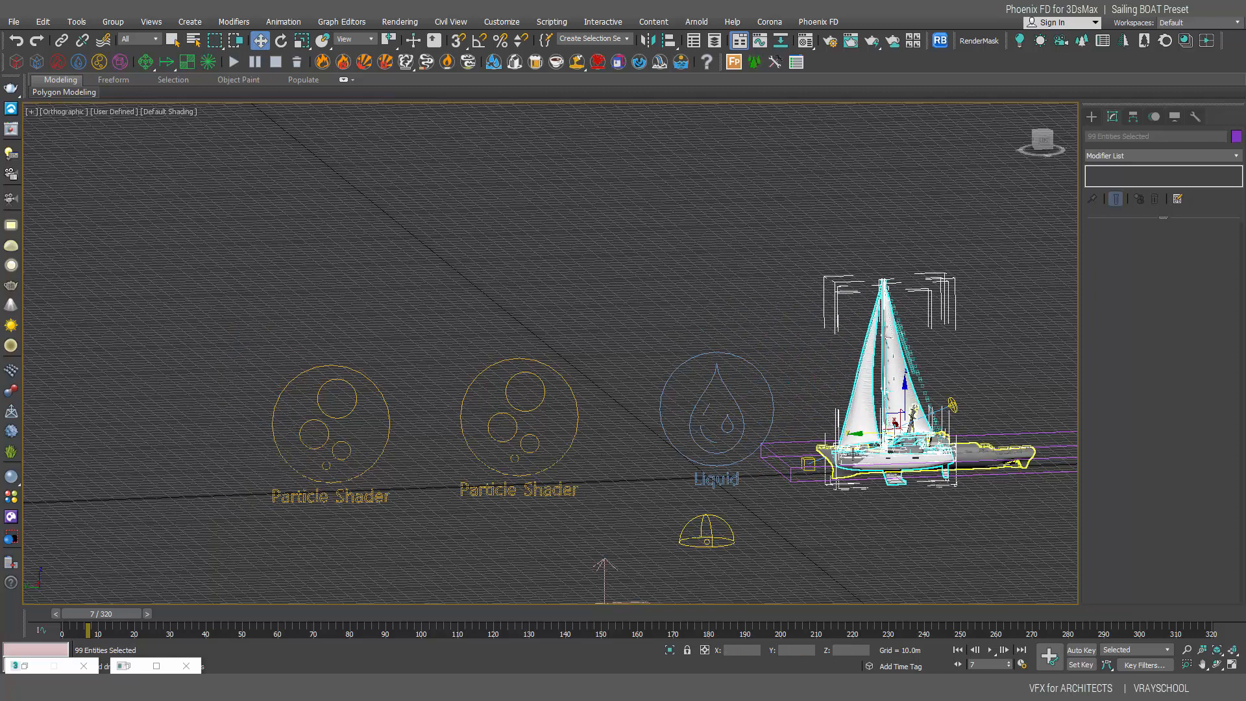
{"action": "scroll", "coordinate": [867, 457], "scroll_direction": "up", "scroll_amount": 6}
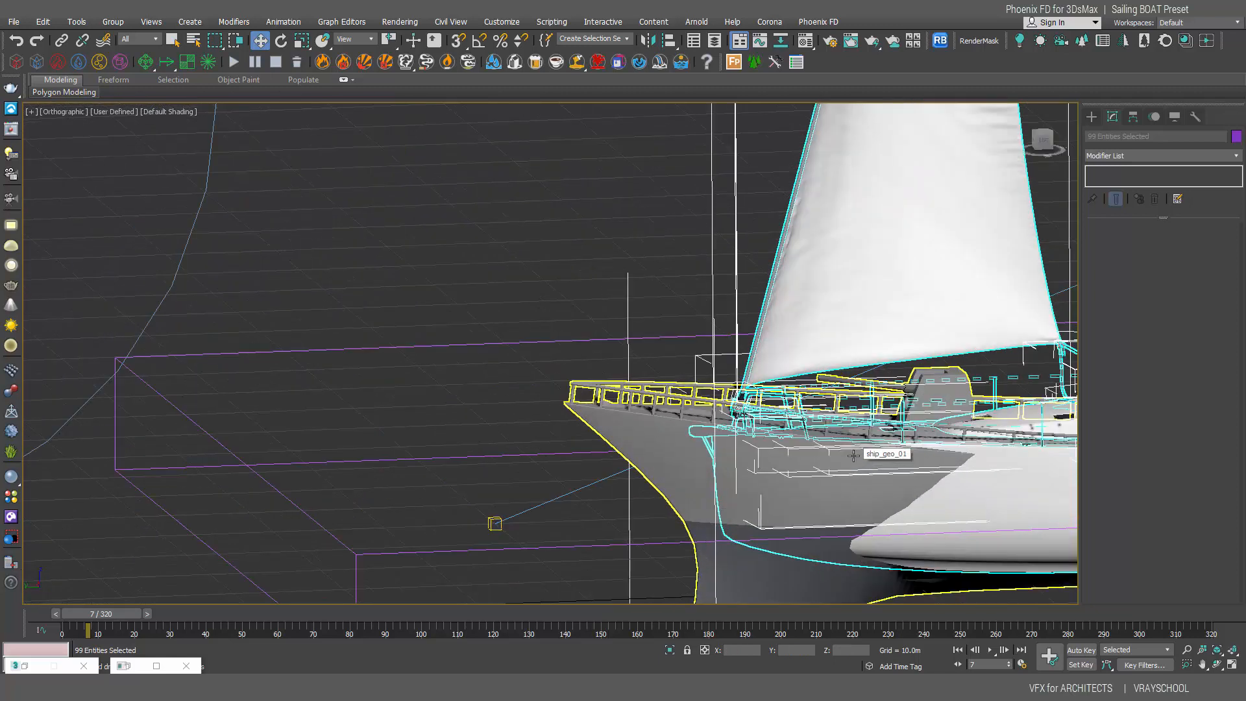
{"action": "middle_click_drag", "start_coordinate": [853, 456], "coordinate": [559, 384]}
{"action": "scroll", "coordinate": [667, 412], "scroll_direction": "up", "scroll_amount": 2}
{"action": "scroll", "coordinate": [668, 413], "scroll_direction": "down", "scroll_amount": 2}
{"action": "scroll", "coordinate": [559, 384], "scroll_direction": "down", "scroll_amount": 2}
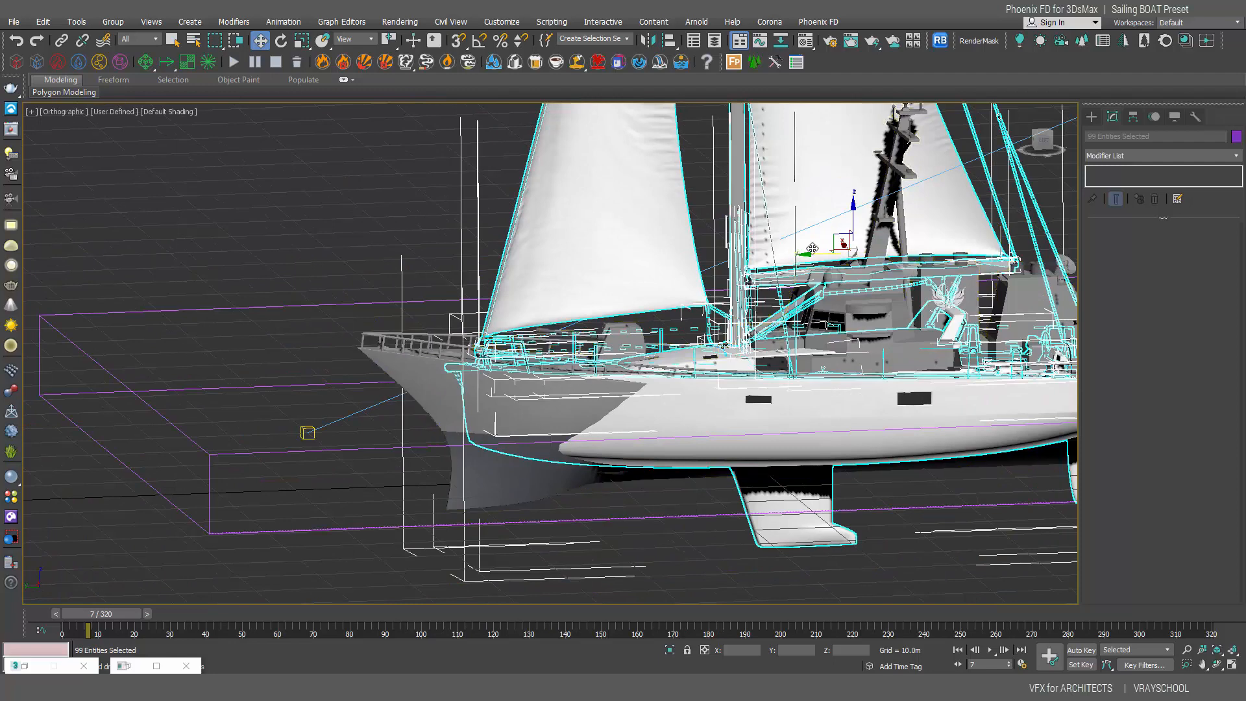
{"action": "left_click_drag", "start_coordinate": [809, 251], "coordinate": [768, 266]}
Step: Center the sailing boat sideways on the ship's hull, using a front view and an angled view to check
{"action": "middle_click_drag", "start_coordinate": [768, 266], "coordinate": [667, 376], "text": "alt"}
{"action": "middle_click_drag", "start_coordinate": [871, 434], "coordinate": [800, 446]}
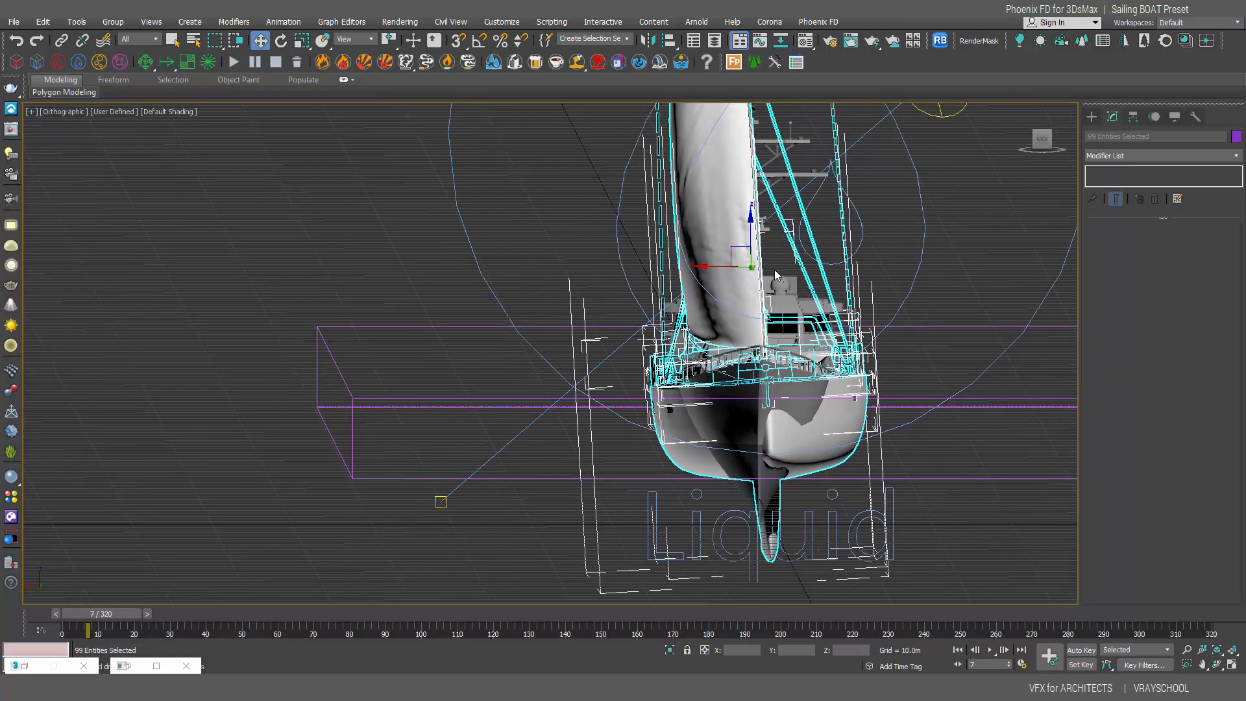
{"action": "left_click_drag", "start_coordinate": [717, 265], "coordinate": [714, 265]}
{"action": "middle_click_drag", "start_coordinate": [717, 265], "coordinate": [742, 380], "text": "alt"}
{"action": "mouse_move", "coordinate": [741, 333]}
{"action": "middle_mouse_down", "text": "alt"}
{"action": "mouse_move", "coordinate": [811, 337]}
{"action": "mouse_move", "coordinate": [844, 383]}
{"action": "mouse_move", "coordinate": [867, 386]}
{"action": "mouse_move", "coordinate": [864, 357]}
{"action": "mouse_move", "coordinate": [657, 329]}
{"action": "mouse_move", "coordinate": [742, 351]}
{"action": "middle_mouse_up", "text": "alt"}
Step: Close the open Beneteau Sense group so that the sailing boat acts as a single object
{"action": "left_click", "coordinate": [702, 203]}
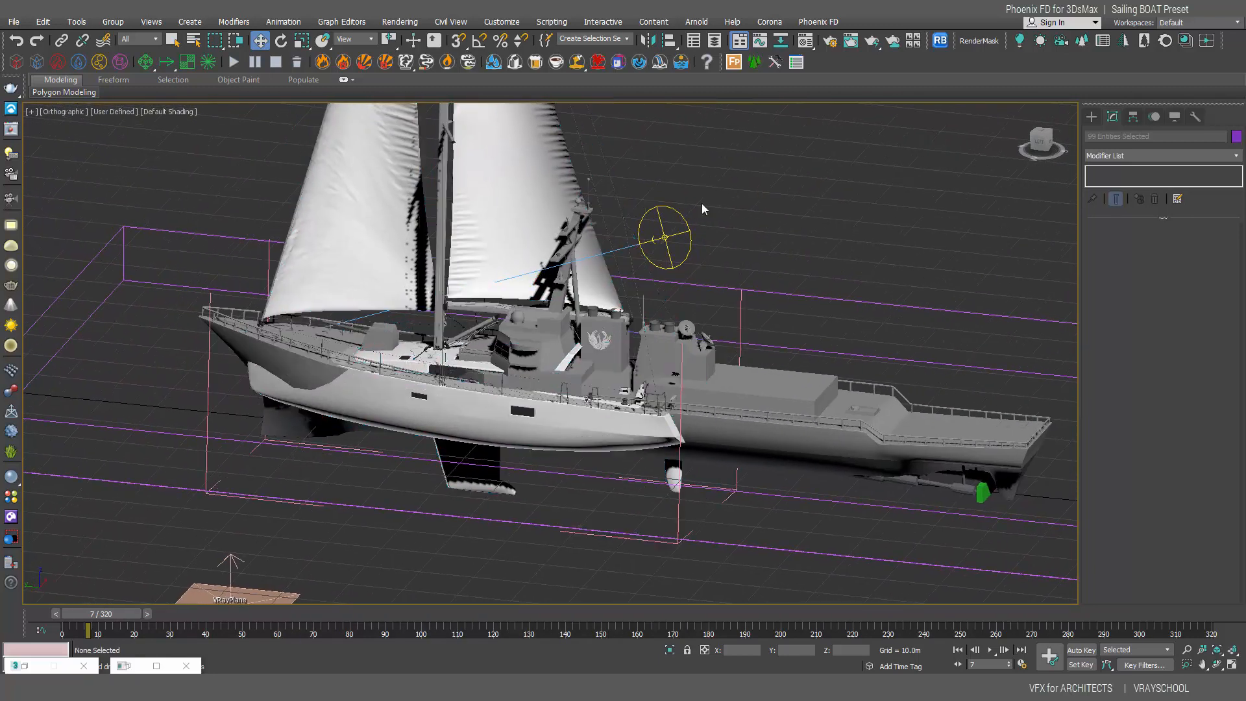
{"action": "left_click", "coordinate": [572, 182]}
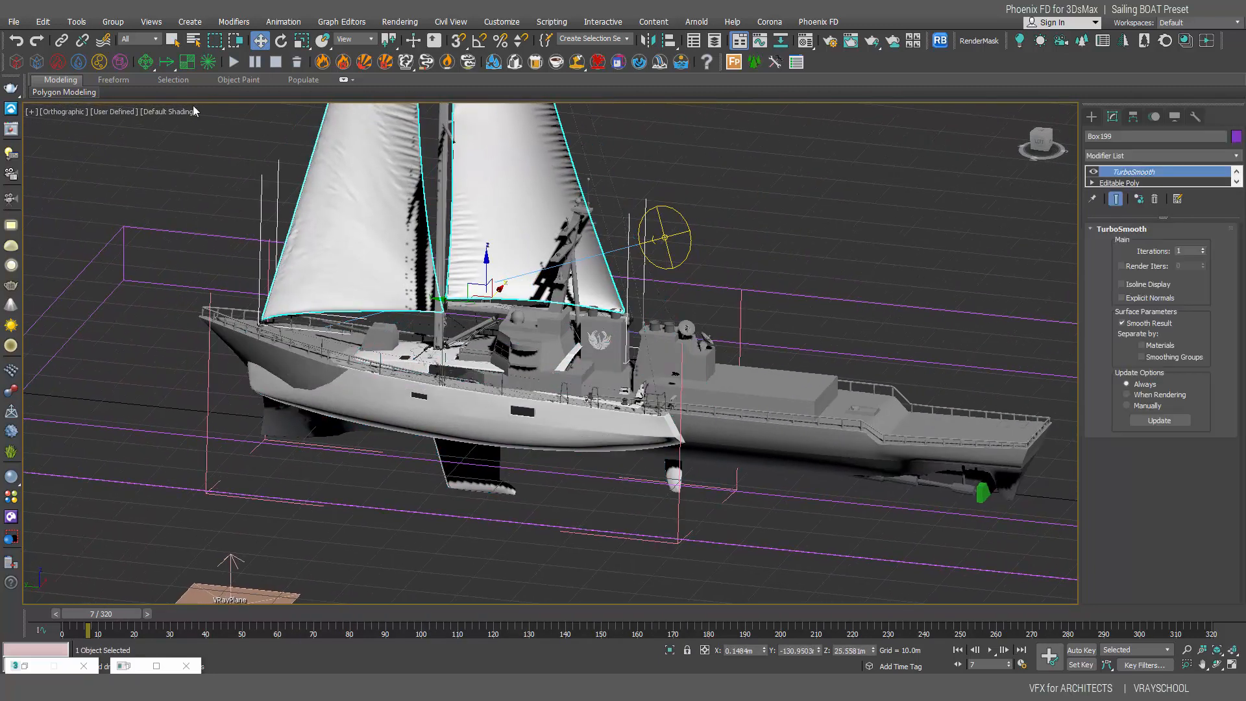
{"action": "left_click", "coordinate": [209, 349]}
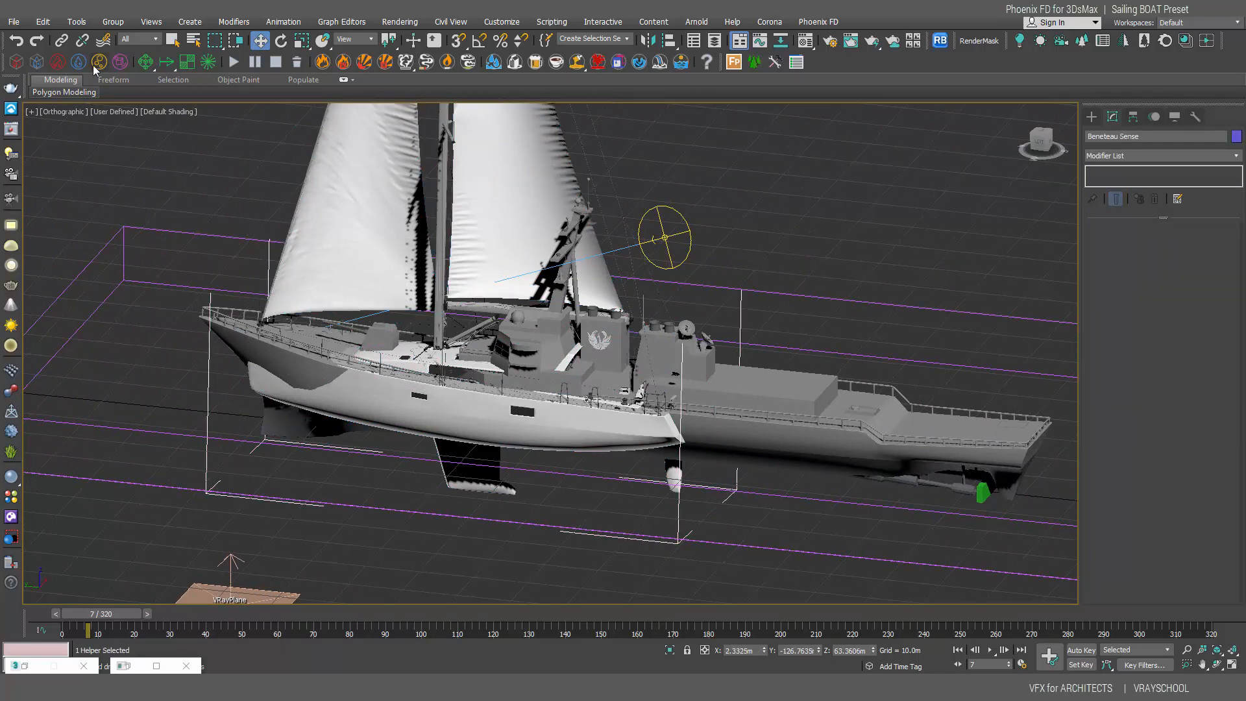
{"action": "left_click", "coordinate": [112, 21]}
{"action": "left_click", "coordinate": [134, 112]}
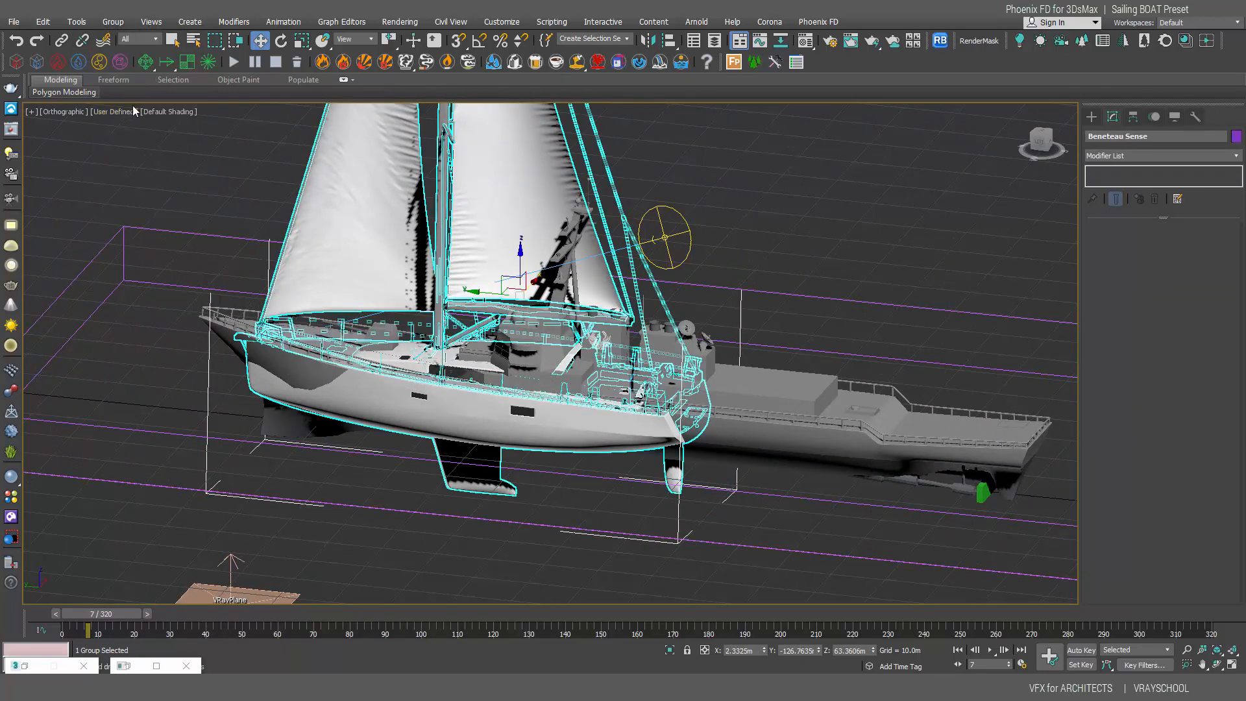
Step: Link the Beneteau Sense group to the ship geometry as its parent and test the motion by advancing to frame 8
{"action": "left_click", "coordinate": [61, 40]}
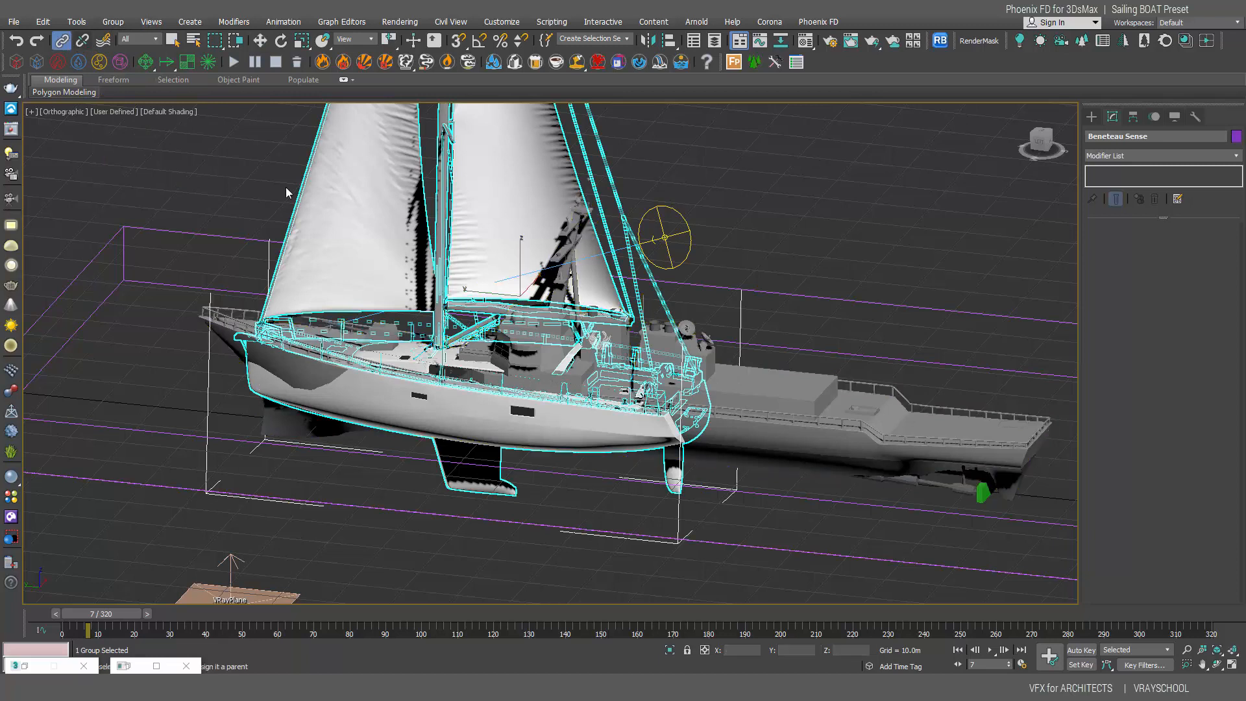
{"action": "left_click_drag", "start_coordinate": [668, 302], "coordinate": [796, 389]}
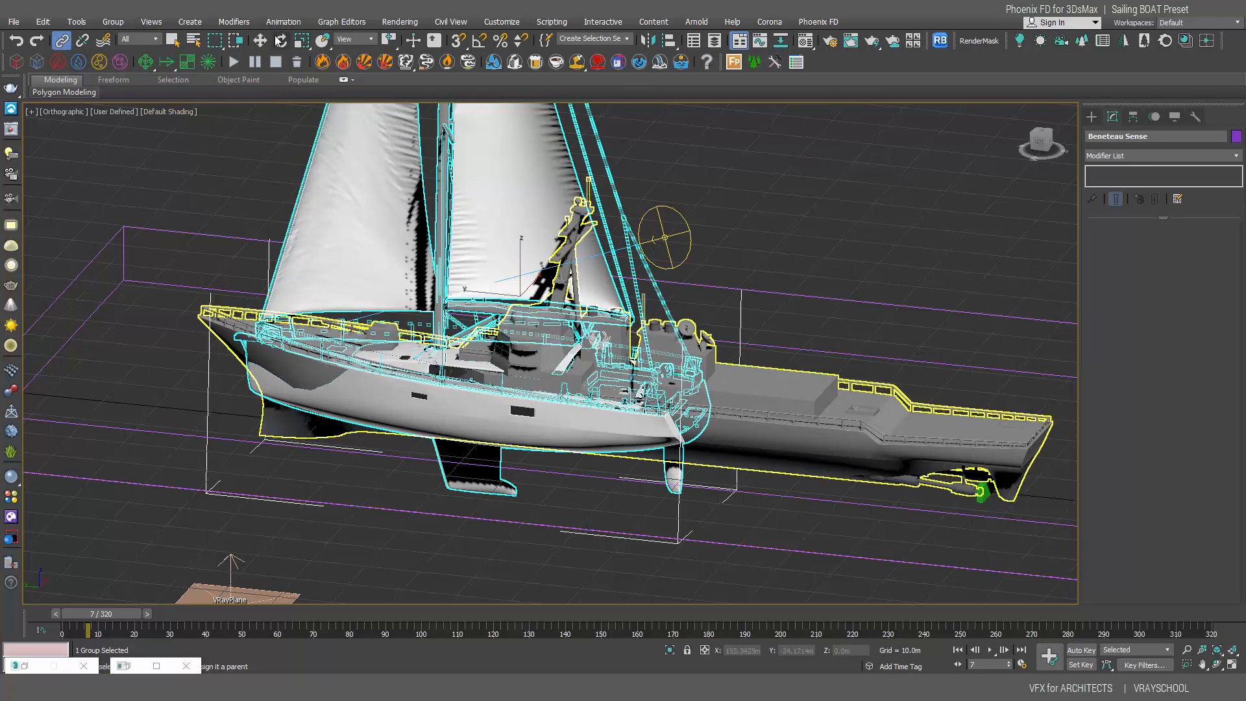
{"action": "mouse_move", "coordinate": [94, 615]}
{"action": "left_mouse_down"}
{"action": "mouse_move", "coordinate": [468, 632]}
{"action": "mouse_move", "coordinate": [238, 615]}
{"action": "mouse_move", "coordinate": [525, 615]}
{"action": "mouse_move", "coordinate": [96, 614]}
{"action": "left_mouse_up"}
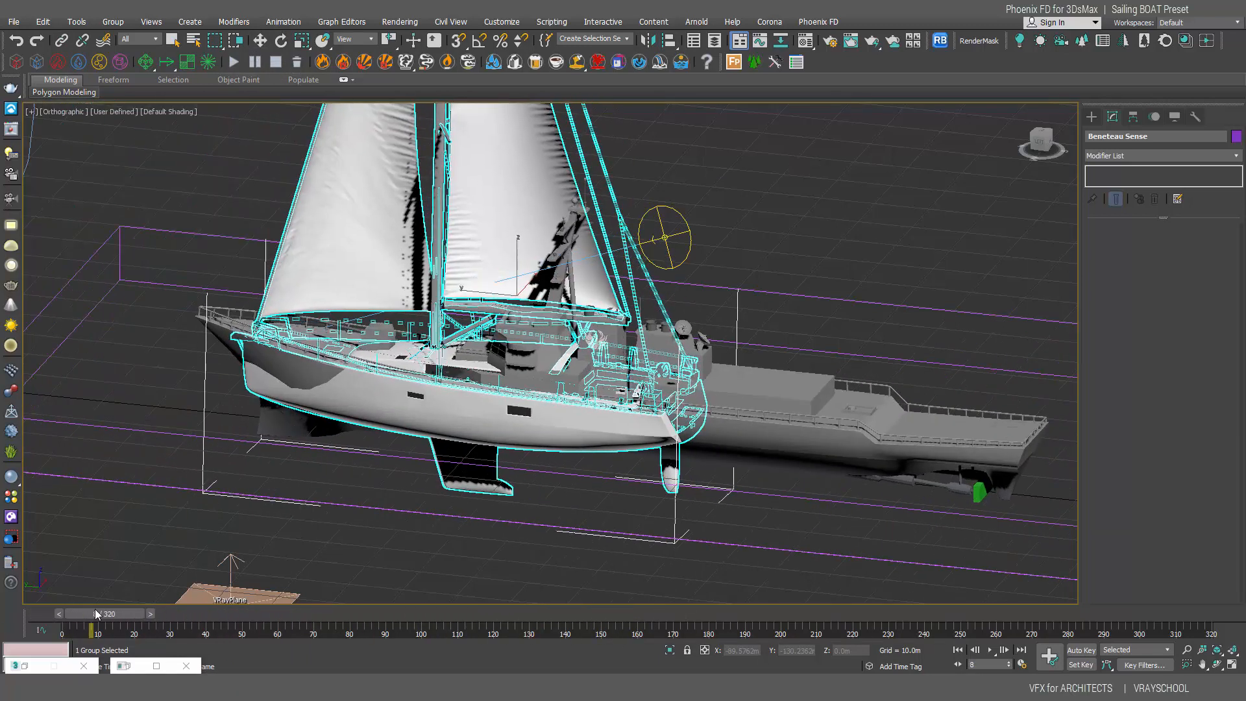
Step: Hide the ship geometry ship_geo_01, check that the sailing boat follows the motion, and return to frame 0
{"action": "left_click", "coordinate": [978, 491]}
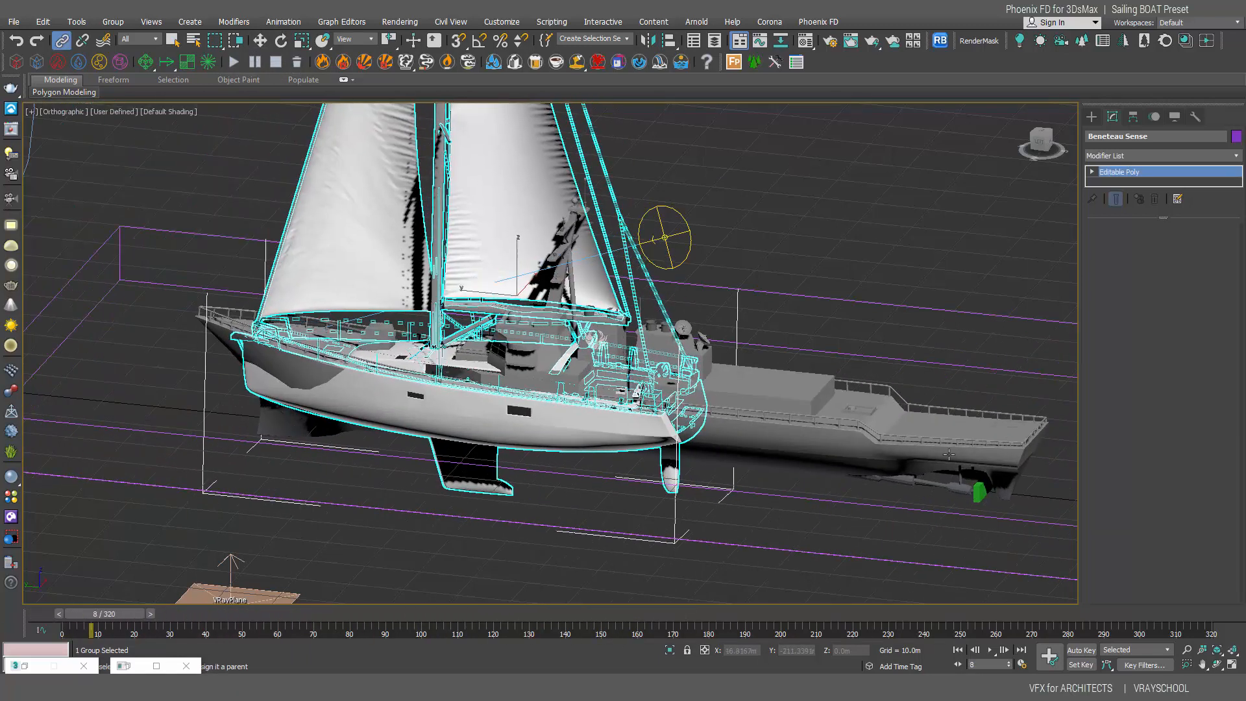
{"action": "left_click", "coordinate": [1174, 117]}
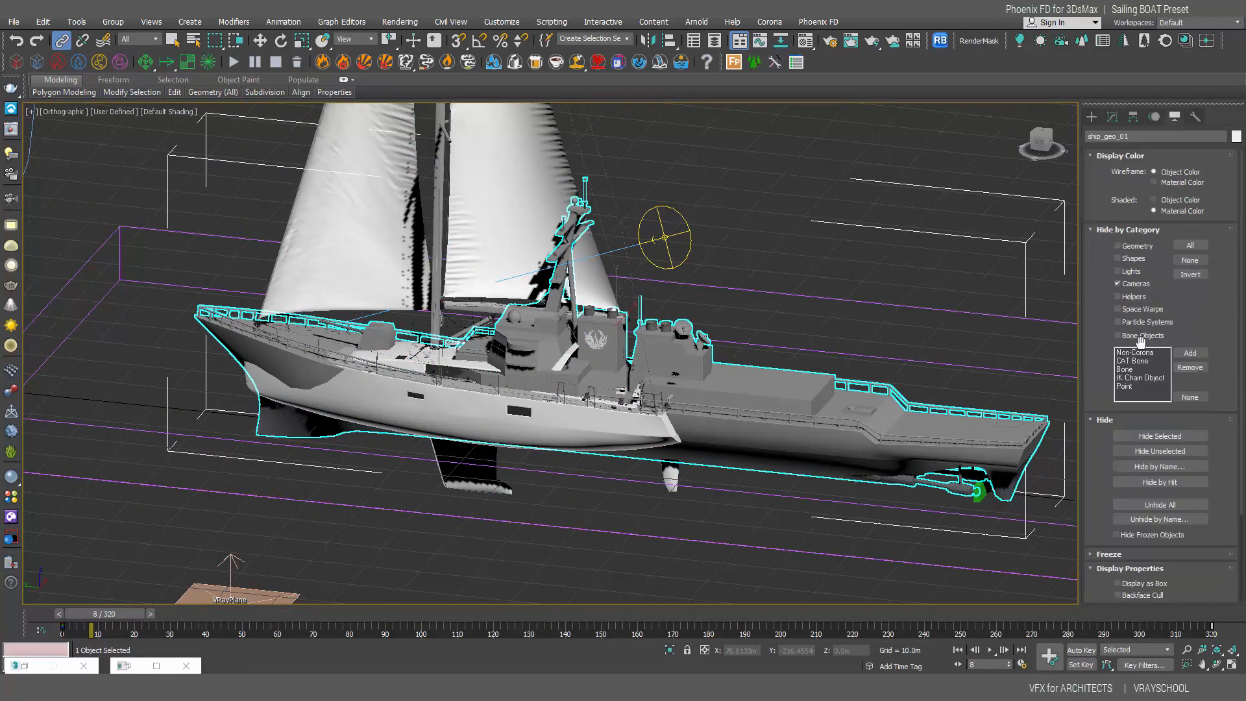
{"action": "left_click", "coordinate": [1159, 436]}
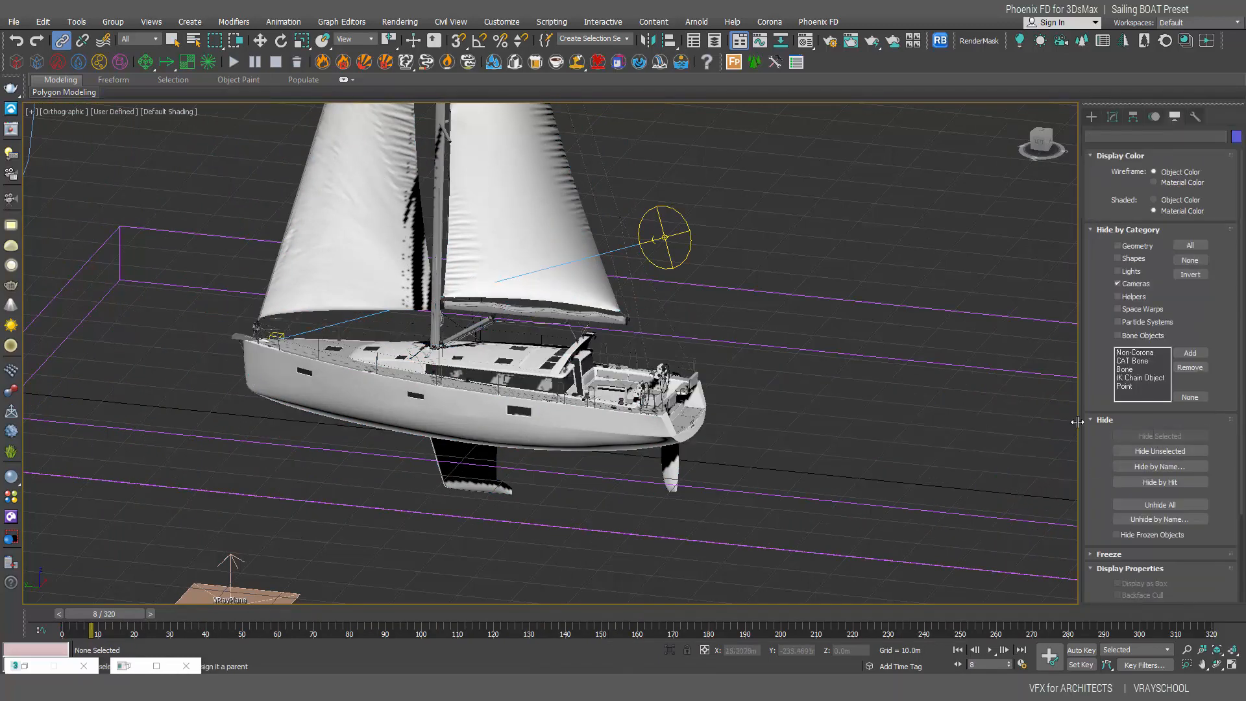
{"action": "left_click", "coordinate": [702, 415]}
{"action": "middle_click_drag", "start_coordinate": [678, 429], "coordinate": [756, 400]}
{"action": "scroll", "coordinate": [585, 461], "scroll_direction": "down", "scroll_amount": 3}
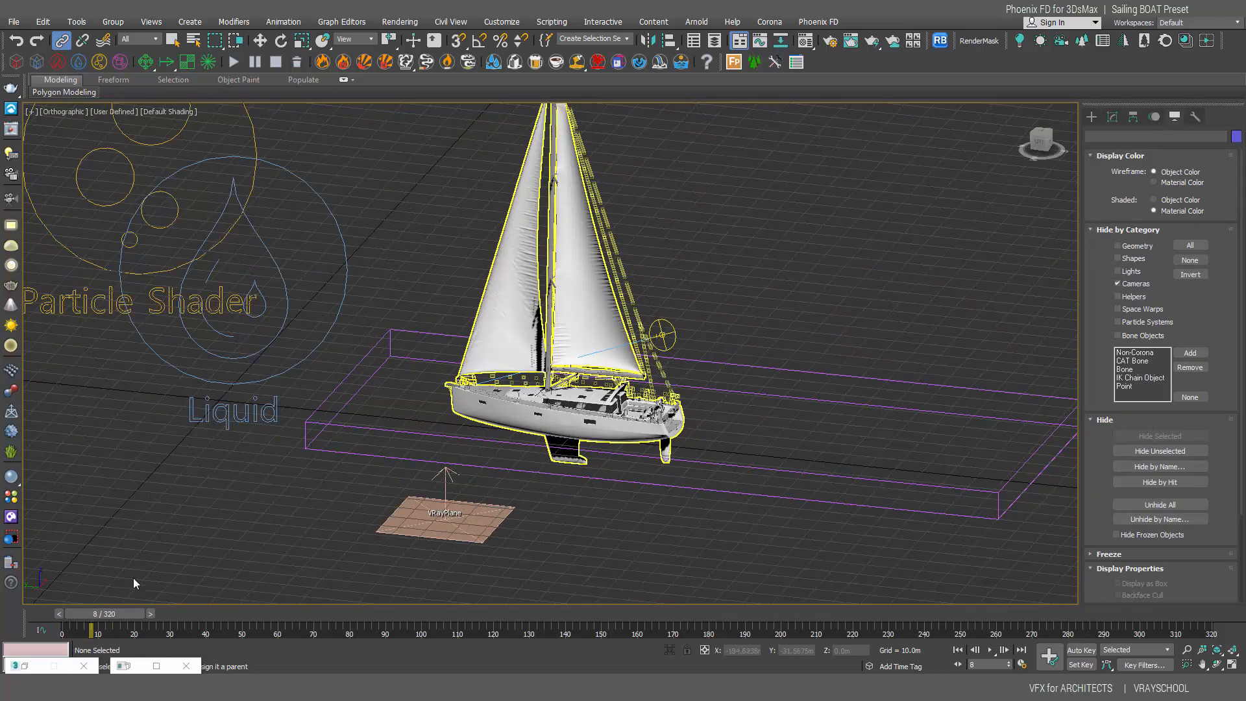
{"action": "left_click_drag", "start_coordinate": [105, 613], "coordinate": [113, 551]}
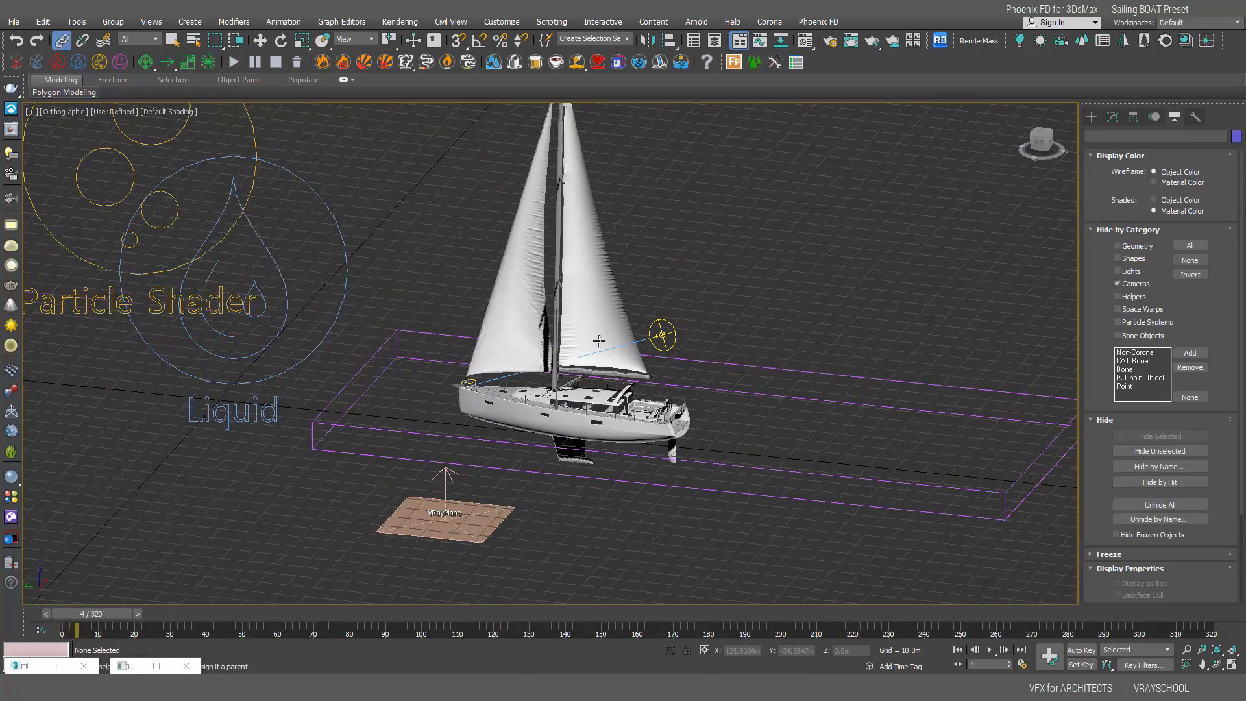
{"action": "left_click_drag", "start_coordinate": [99, 613], "coordinate": [71, 613]}
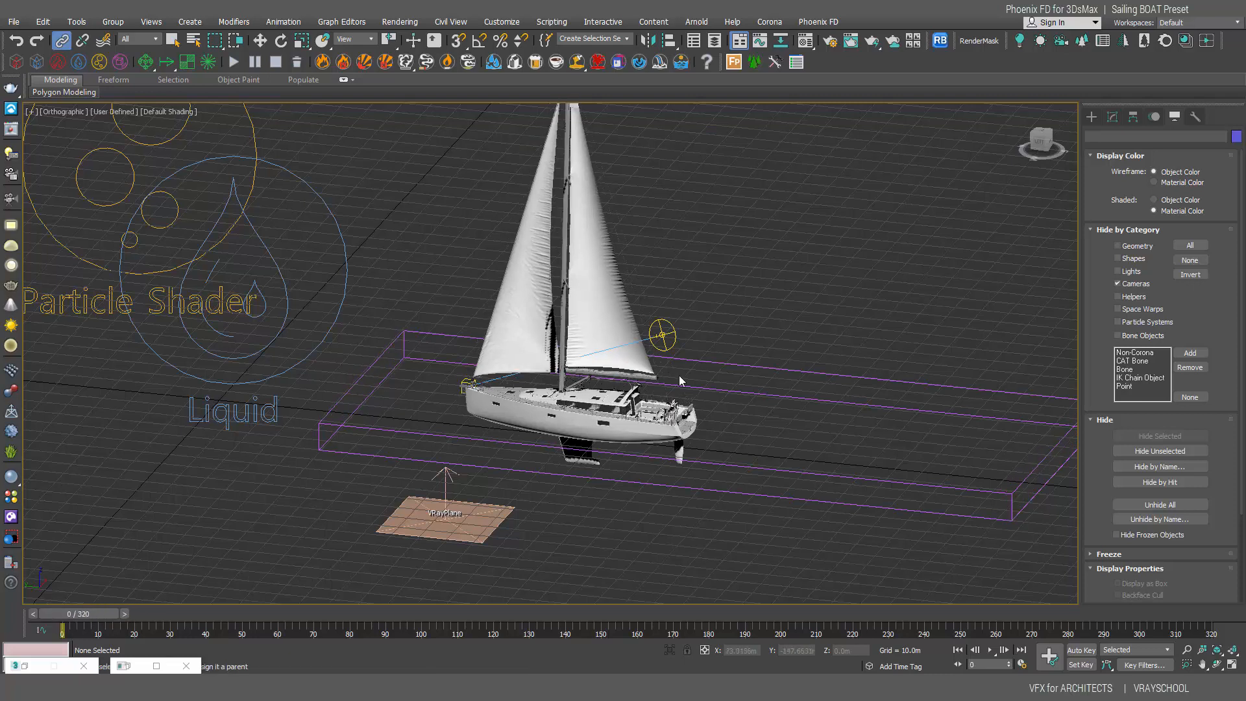
Step: Turn on Auto Key, key the sailing boat at frame 0, and pitch it to about -1.42° in Y at frame 40
{"action": "key", "text": "e"}
{"action": "middle_click_drag", "start_coordinate": [745, 426], "coordinate": [743, 411], "text": "alt"}
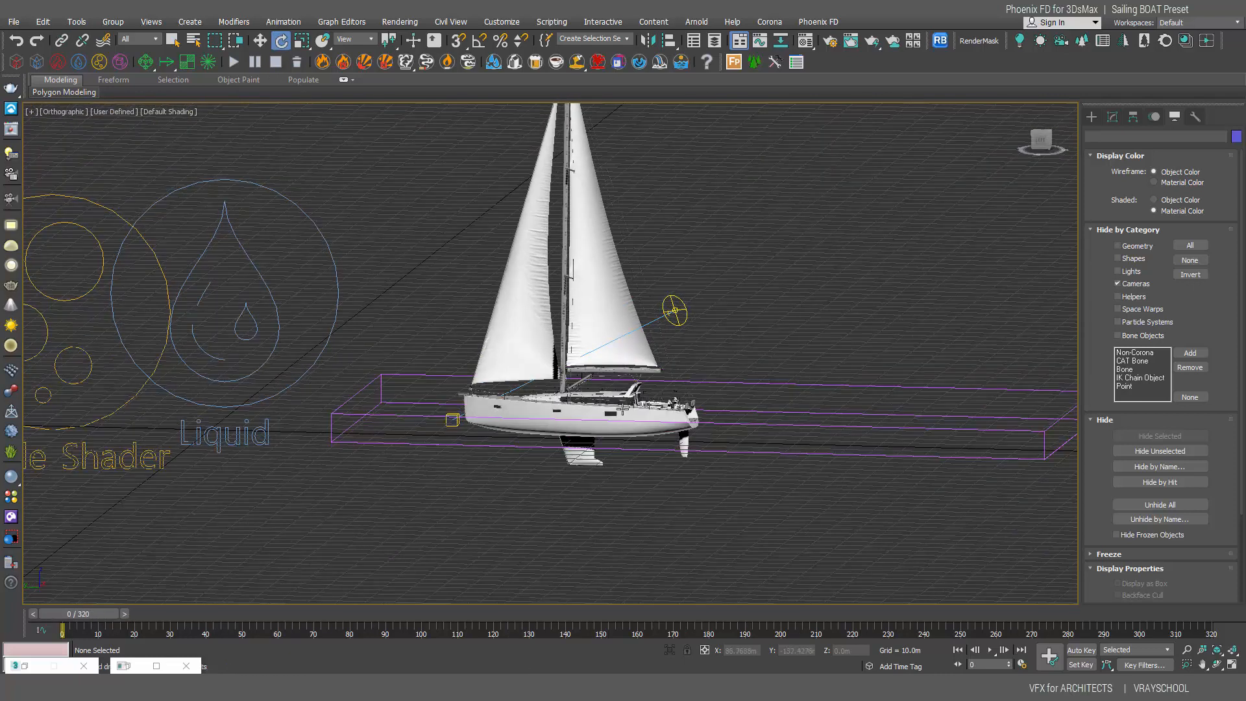
{"action": "left_click", "coordinate": [617, 407]}
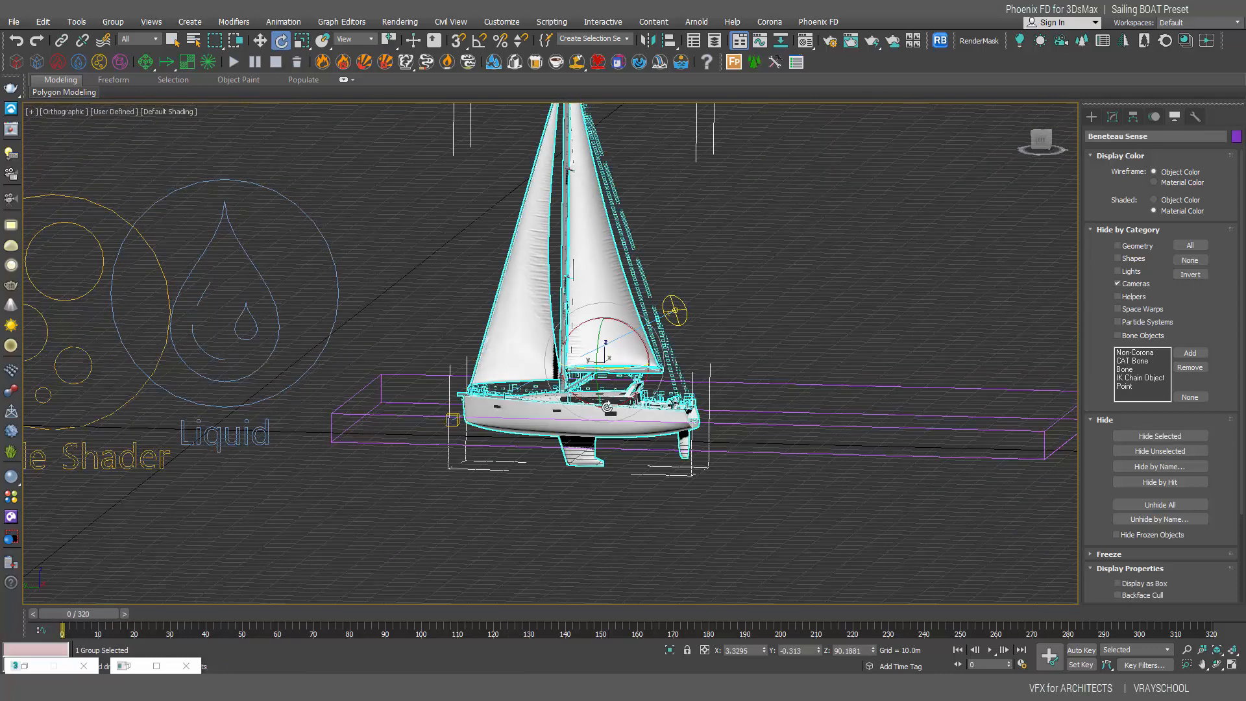
{"action": "left_click", "coordinate": [1084, 650]}
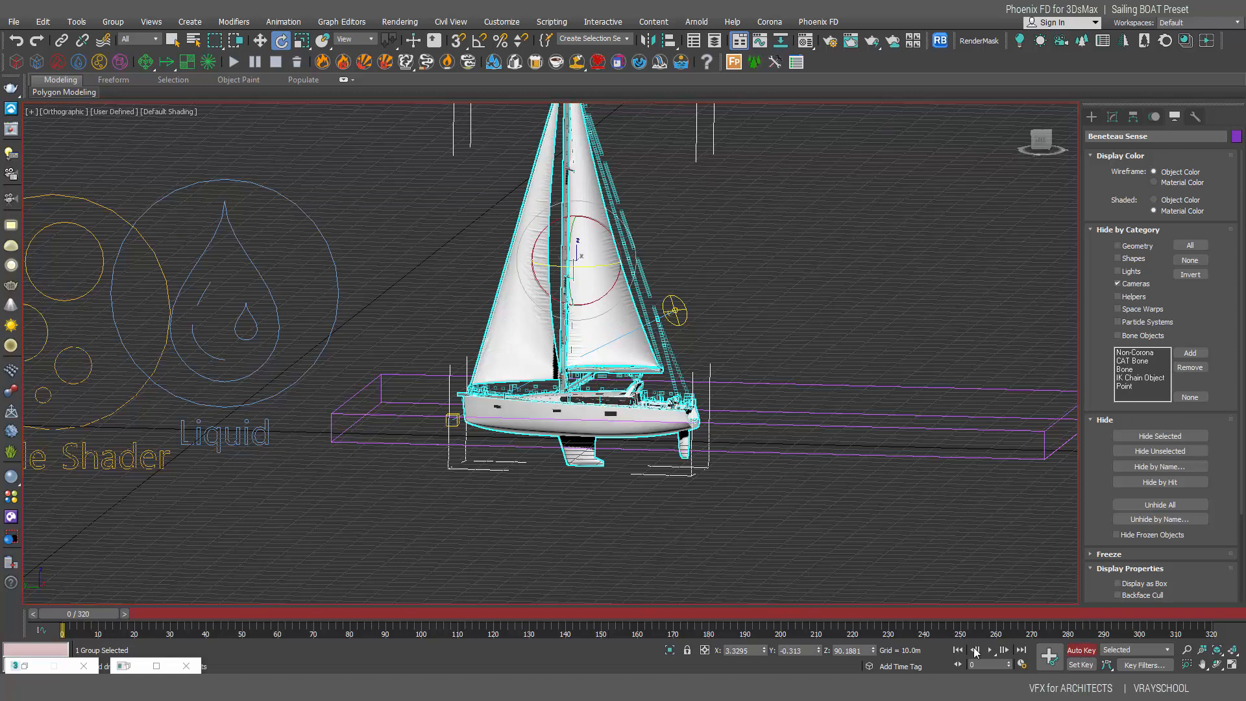
{"action": "left_click", "coordinate": [1050, 657]}
{"action": "left_click_drag", "start_coordinate": [79, 613], "coordinate": [217, 613]}
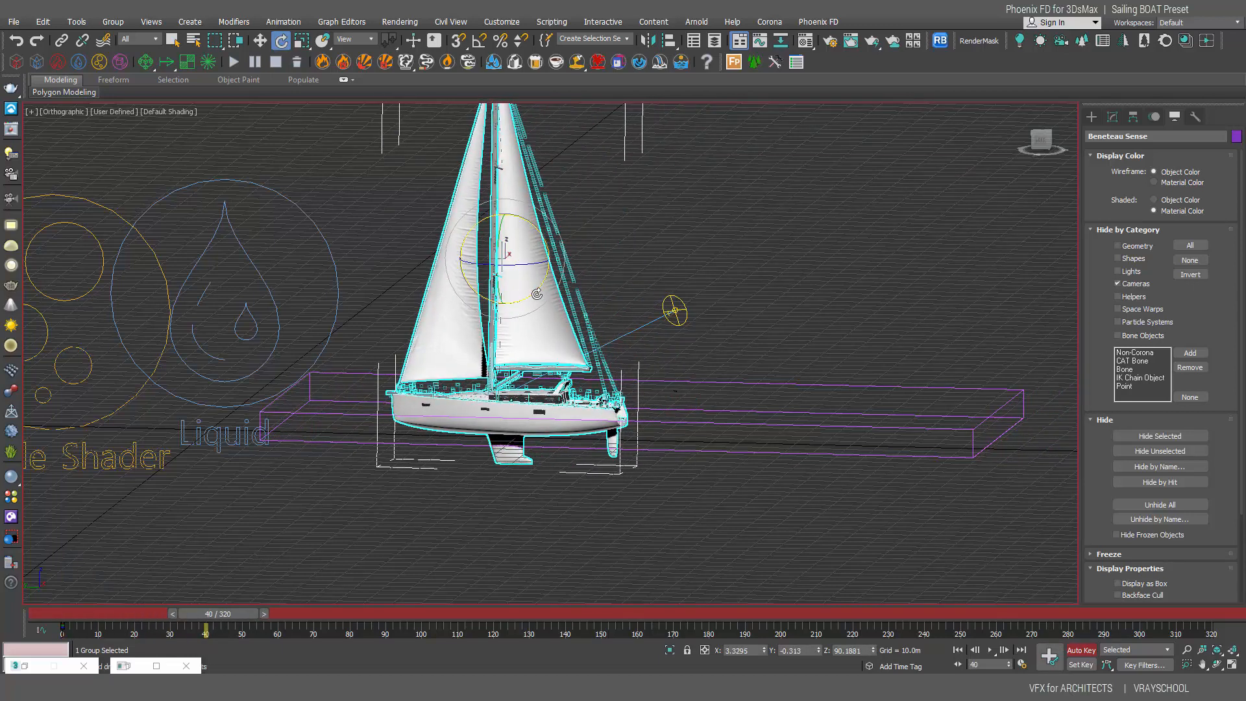
{"action": "left_click_drag", "start_coordinate": [535, 295], "coordinate": [536, 295]}
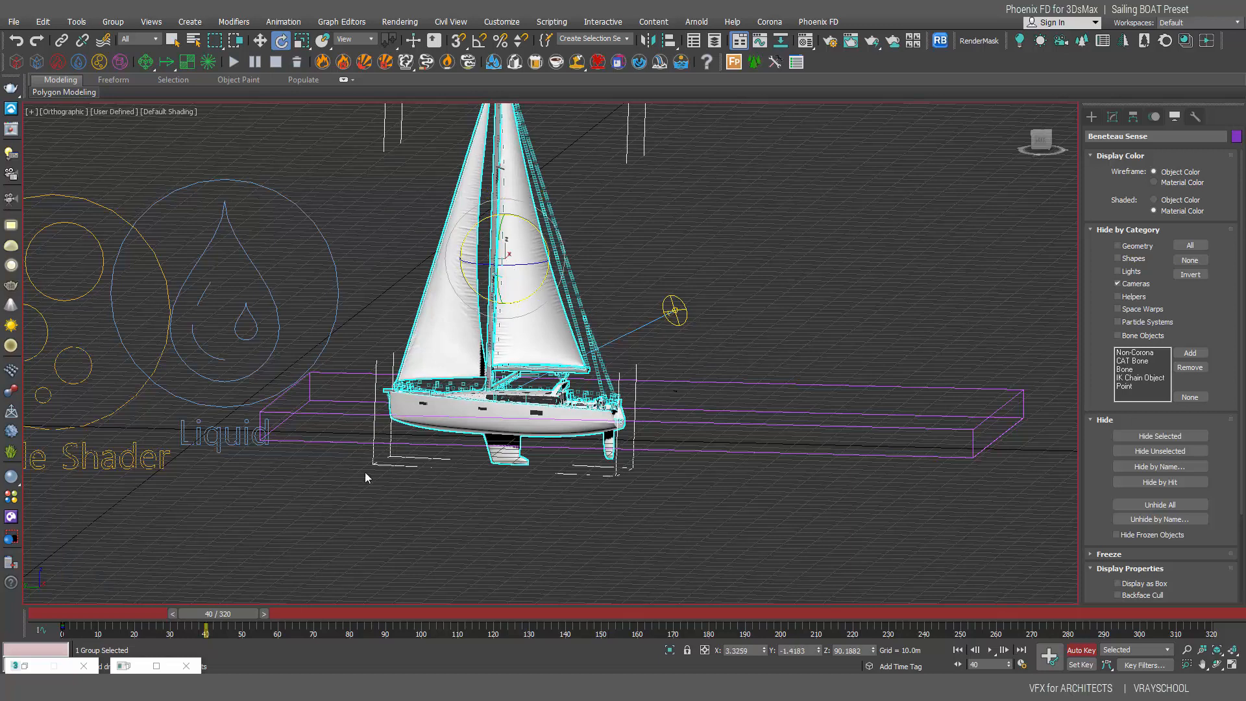
Step: Key the boat's pitch at about -0.12° at frame 107, shift that key to about frame 70, and set about -0.67° at frame 101
{"action": "left_click_drag", "start_coordinate": [228, 613], "coordinate": [450, 614]}
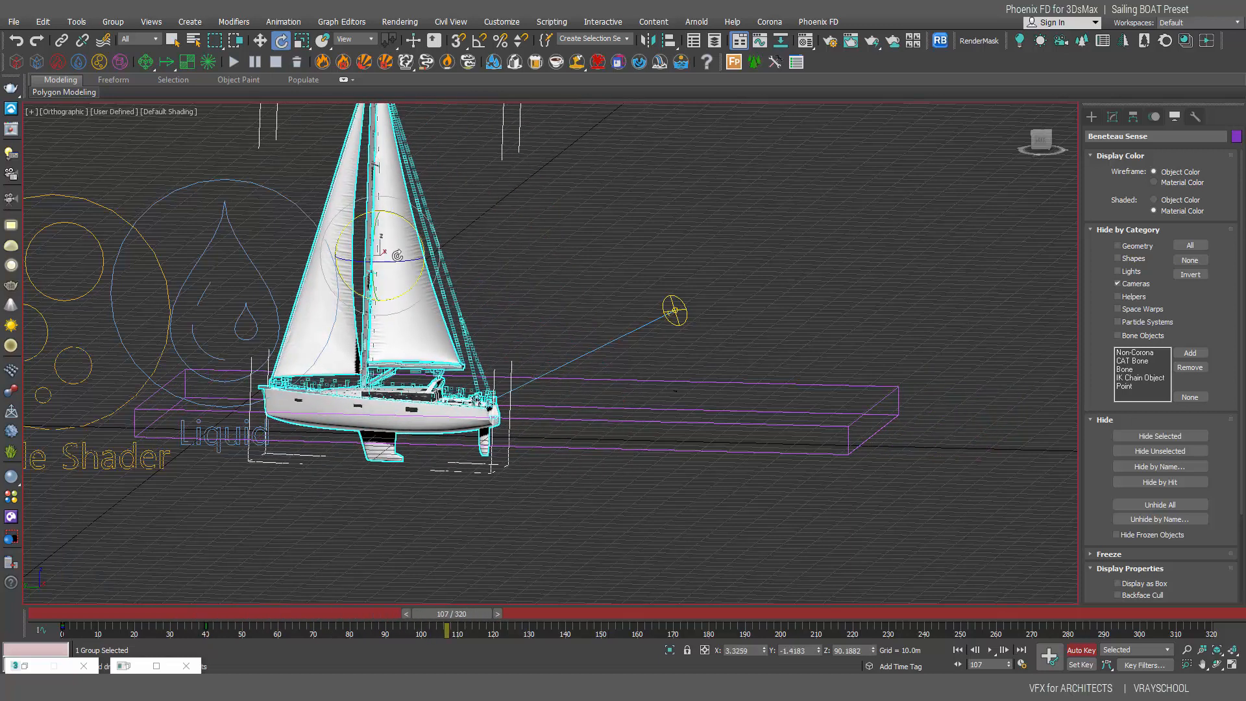
{"action": "left_click_drag", "start_coordinate": [419, 277], "coordinate": [420, 274]}
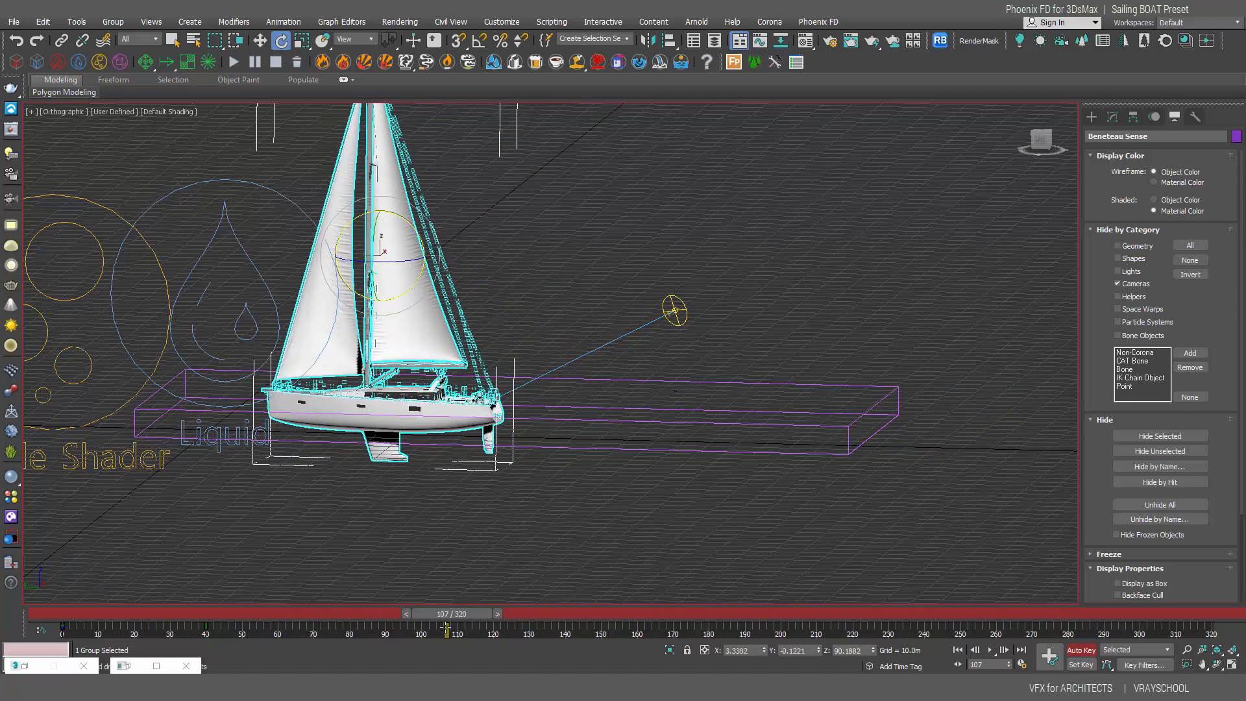
{"action": "left_click_drag", "start_coordinate": [452, 620], "coordinate": [429, 620]}
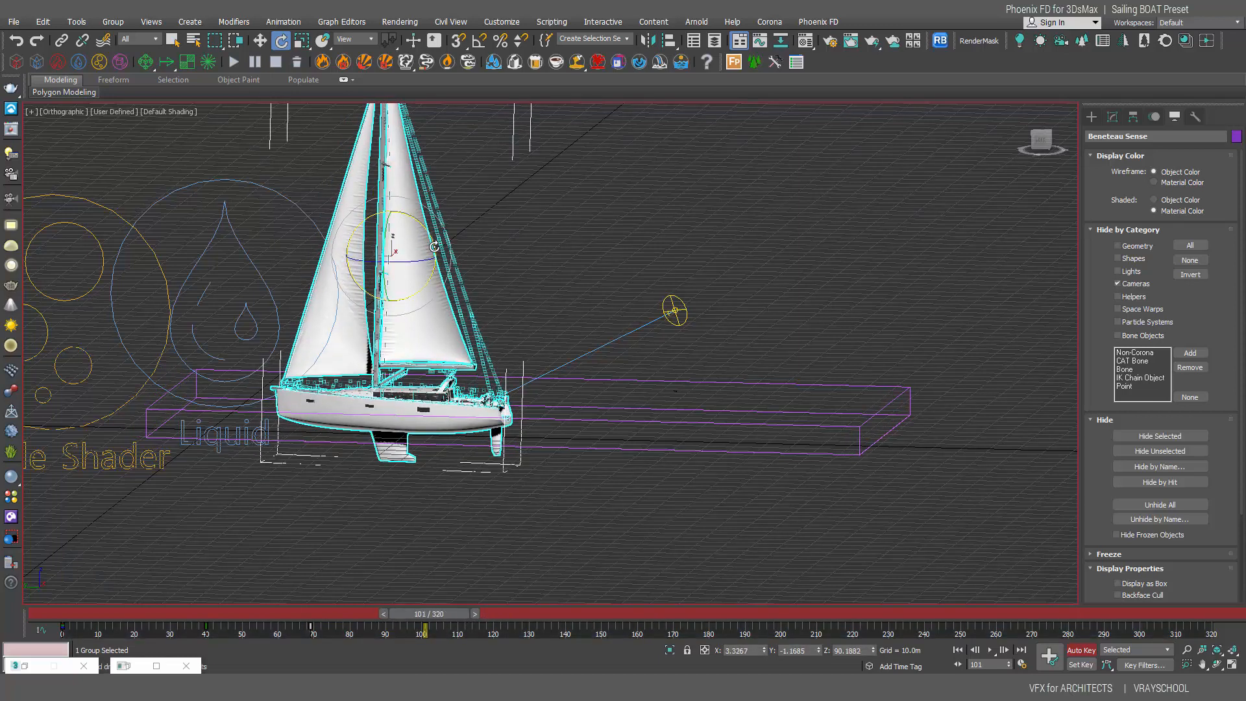
{"action": "left_click_drag", "start_coordinate": [434, 247], "coordinate": [434, 246]}
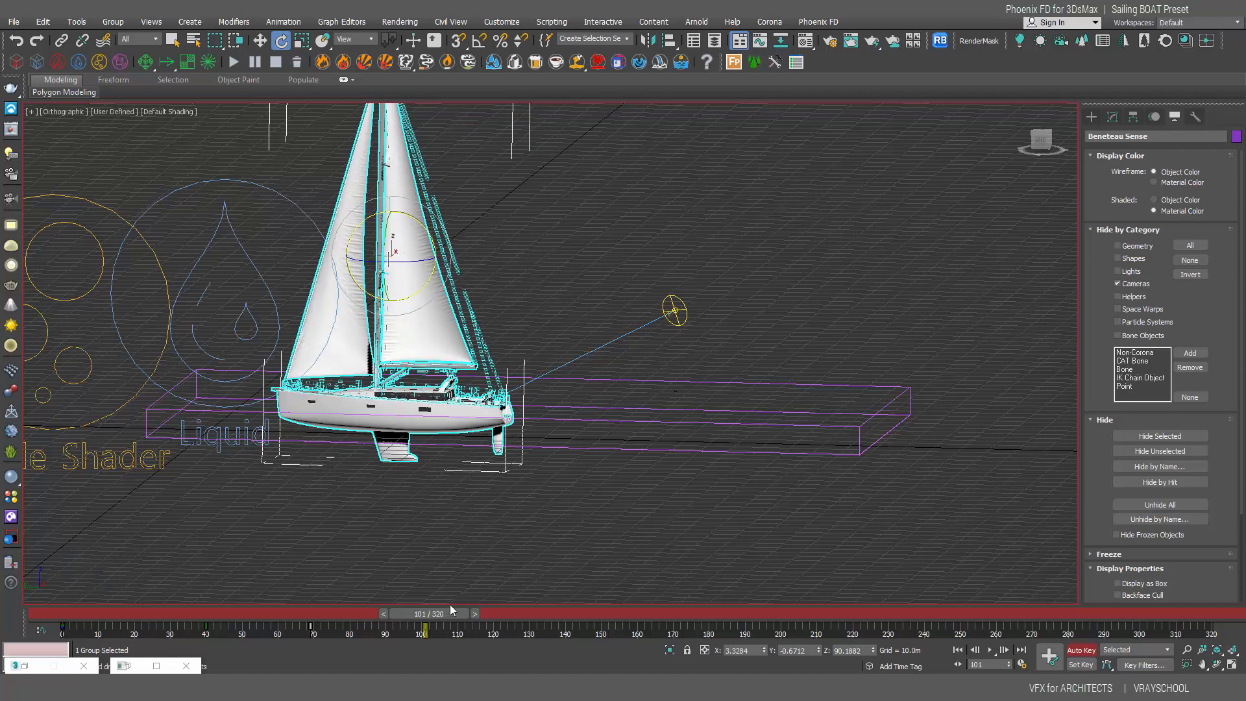
Step: Key the boat's pitch at about 0.26° at frame 177, shift that key to about frame 142, and set about -1.04° at frame 187
{"action": "left_click_drag", "start_coordinate": [450, 613], "coordinate": [716, 613]}
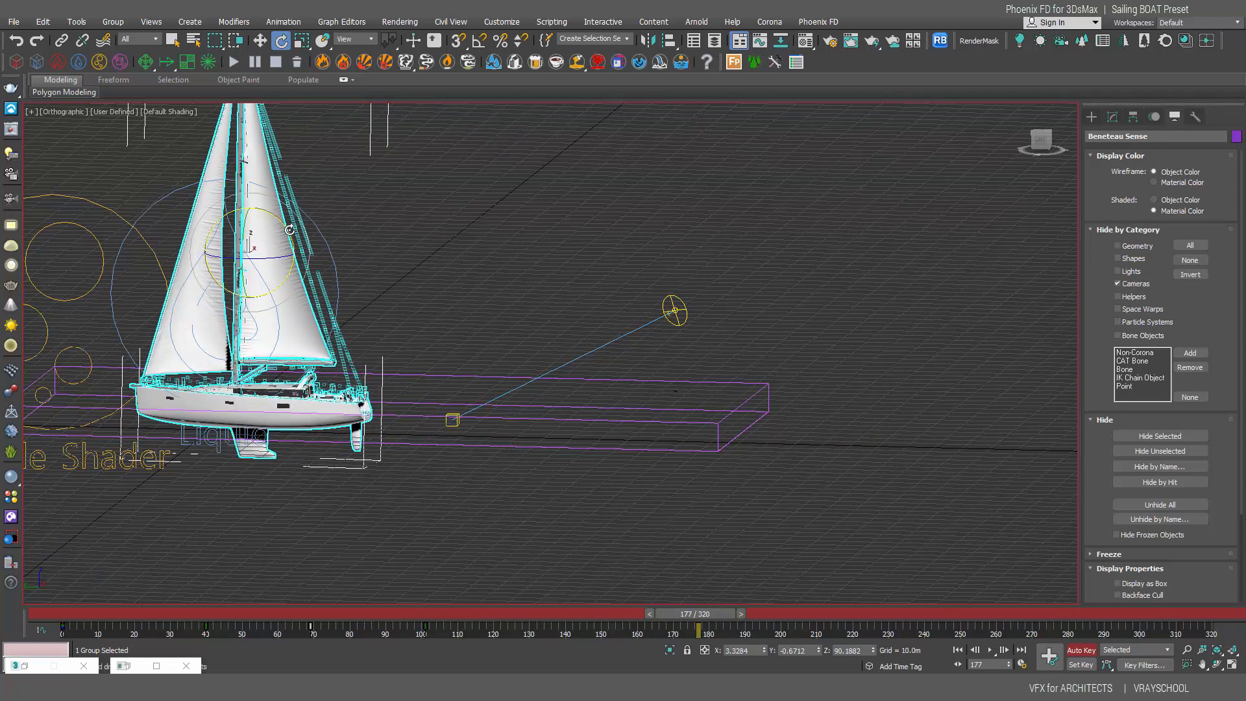
{"action": "left_click_drag", "start_coordinate": [289, 230], "coordinate": [289, 231]}
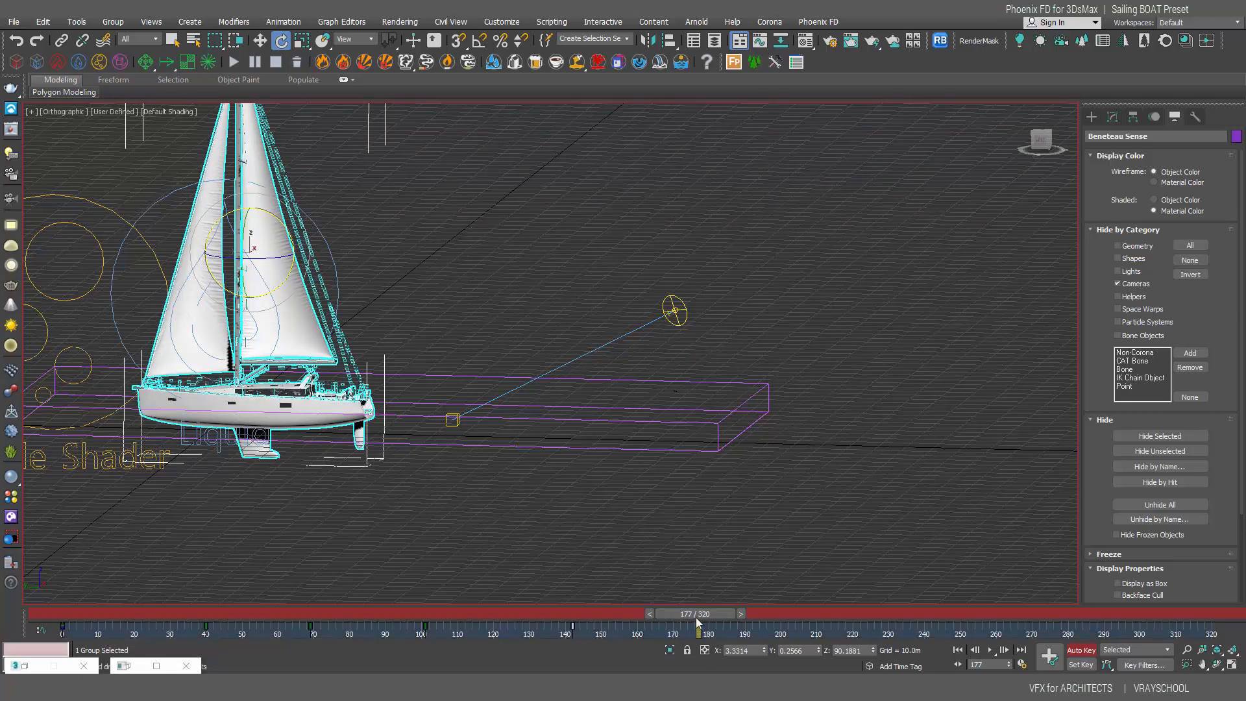
{"action": "left_click_drag", "start_coordinate": [698, 621], "coordinate": [733, 621]}
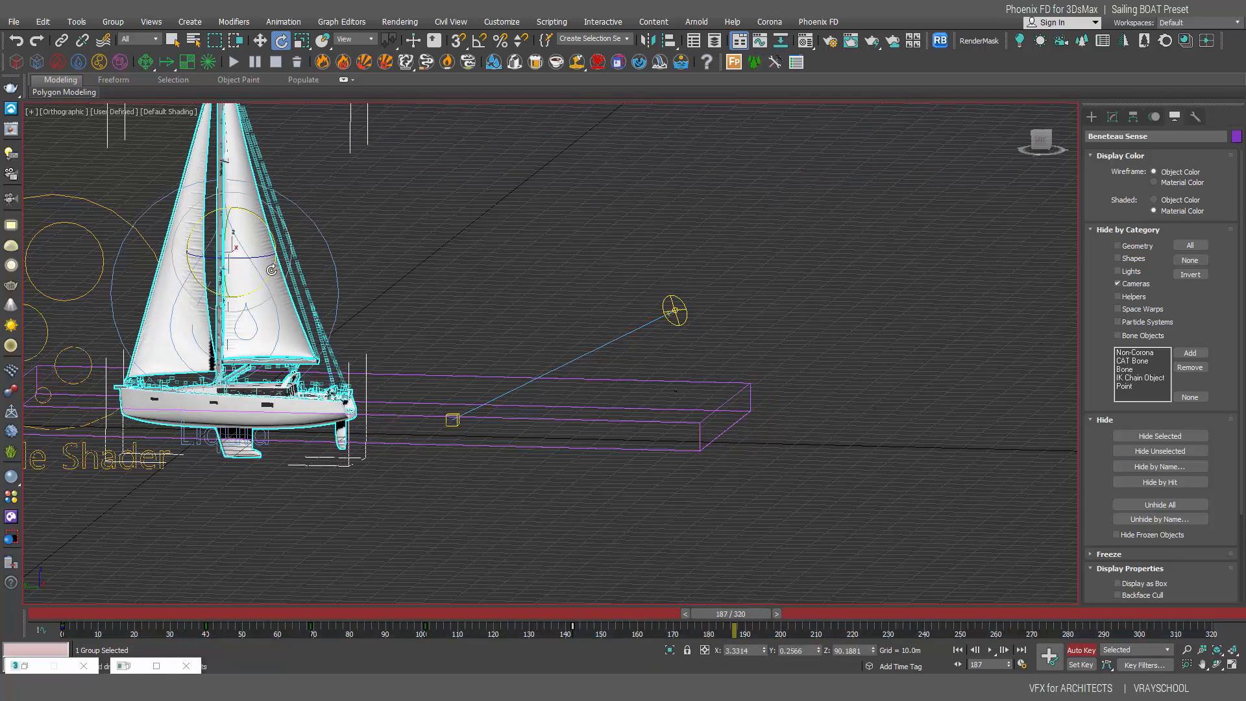
{"action": "left_click_drag", "start_coordinate": [271, 270], "coordinate": [274, 271]}
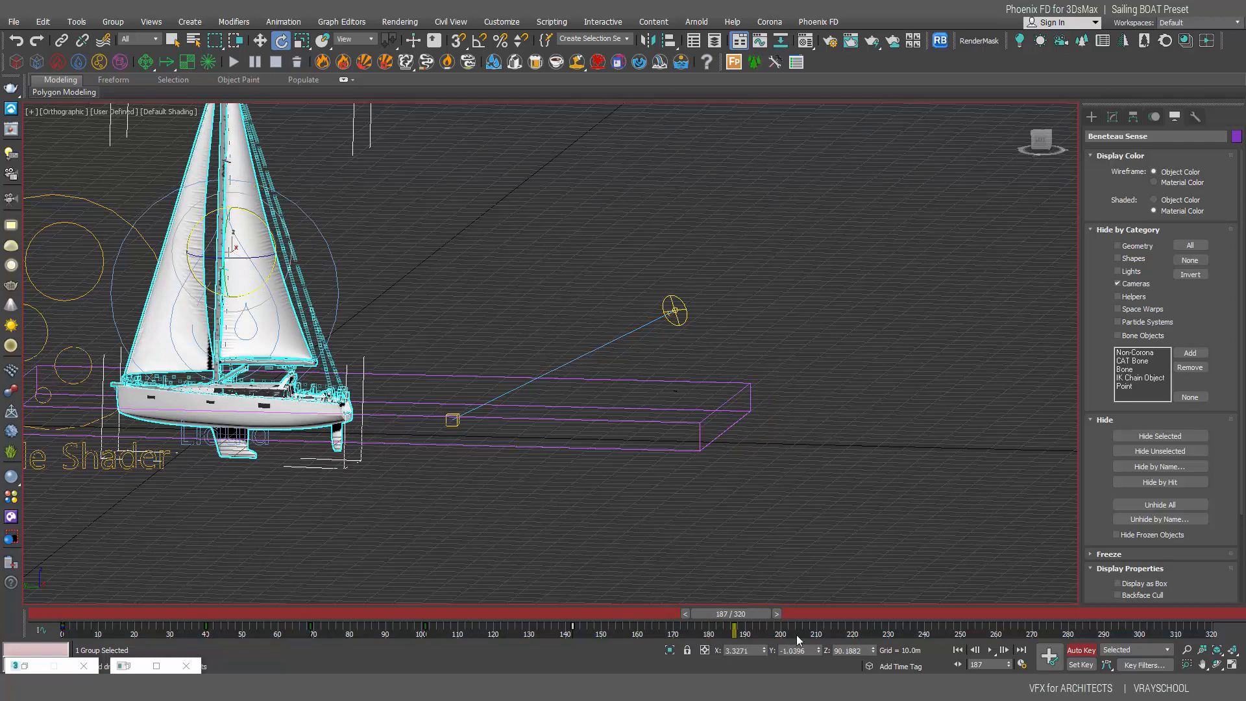
Step: Key the sailing boat's pitch at about -0.43° at frame 232, about -2.23° at frame 282, and once more near frame 313
{"action": "left_click_drag", "start_coordinate": [796, 635], "coordinate": [912, 613]}
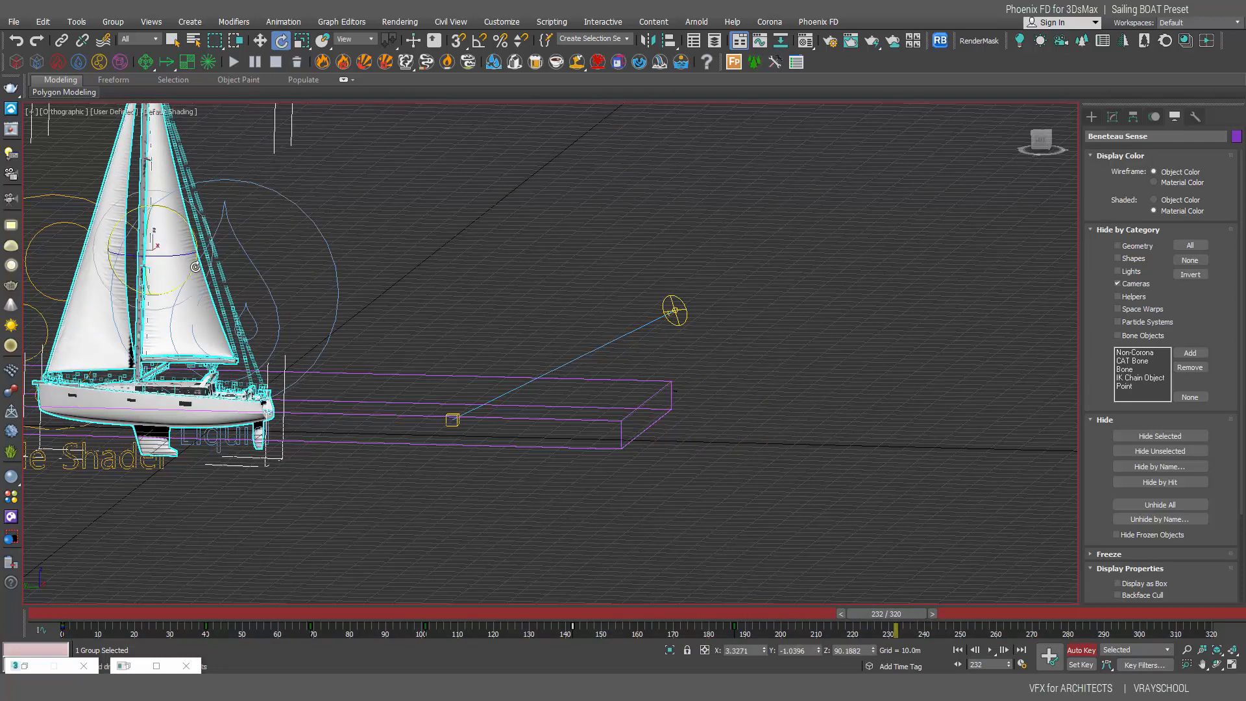
{"action": "left_click_drag", "start_coordinate": [196, 266], "coordinate": [194, 264]}
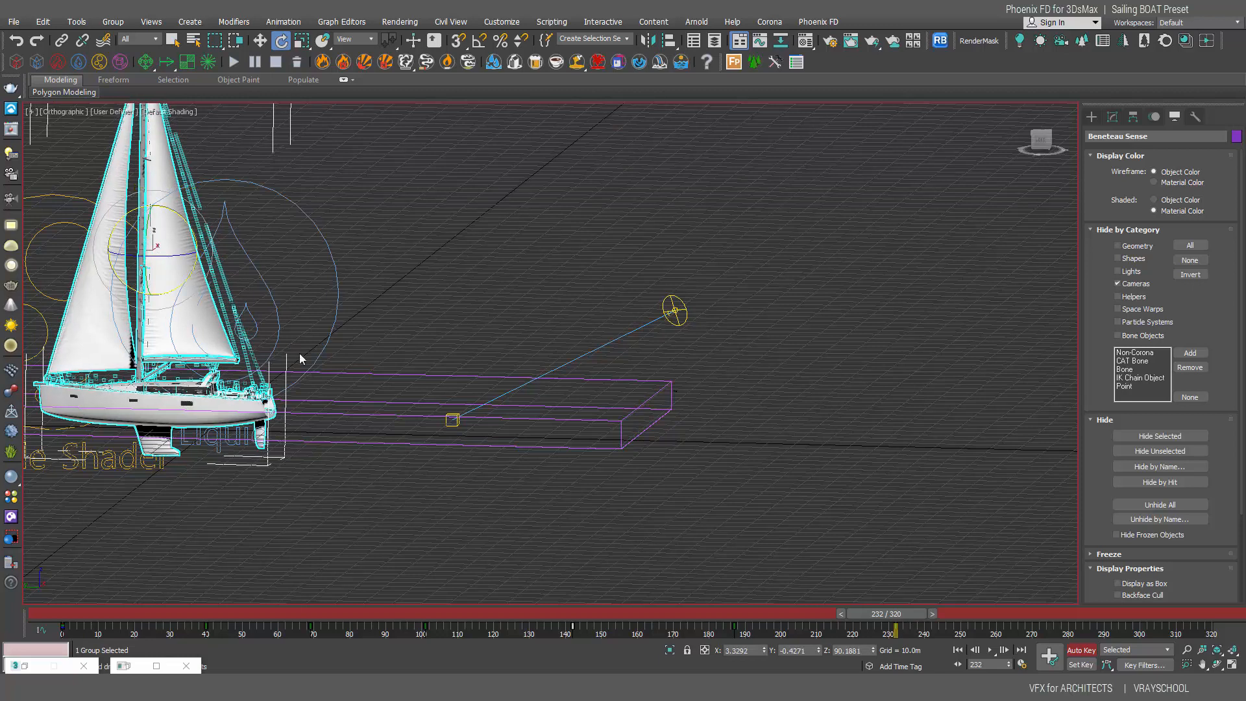
{"action": "left_click_drag", "start_coordinate": [896, 625], "coordinate": [1074, 617]}
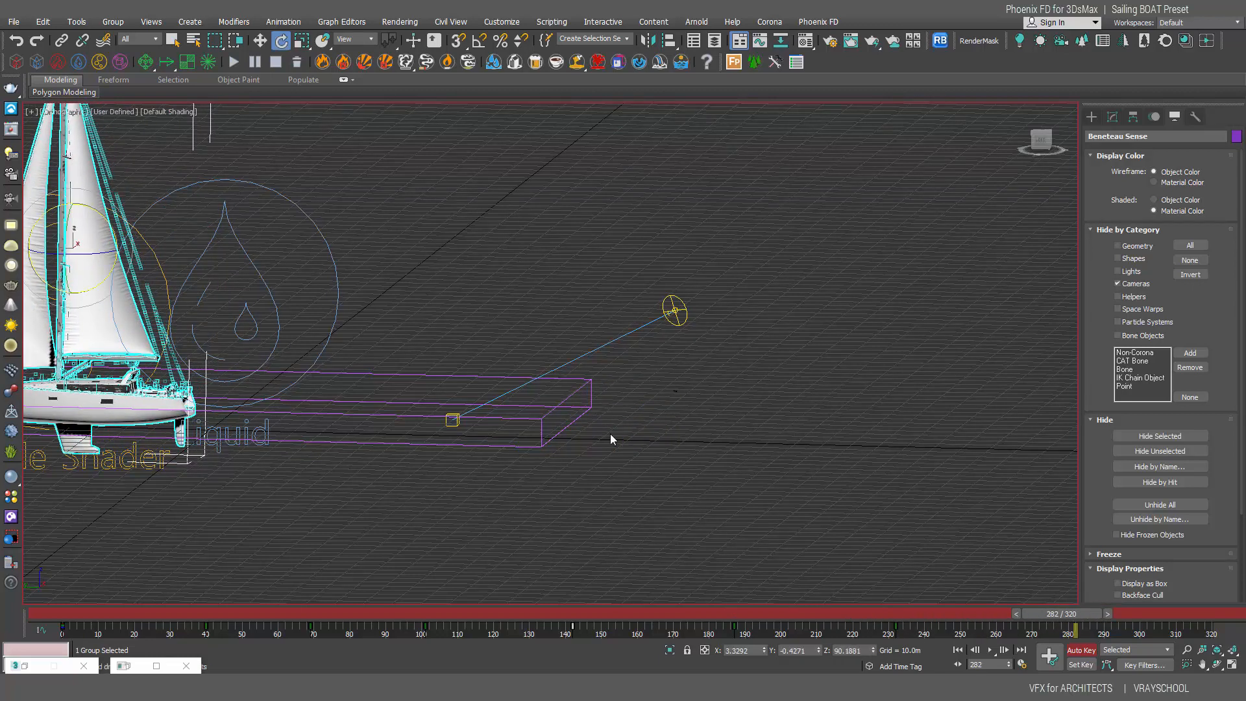
{"action": "middle_click_drag", "start_coordinate": [365, 383], "coordinate": [646, 335]}
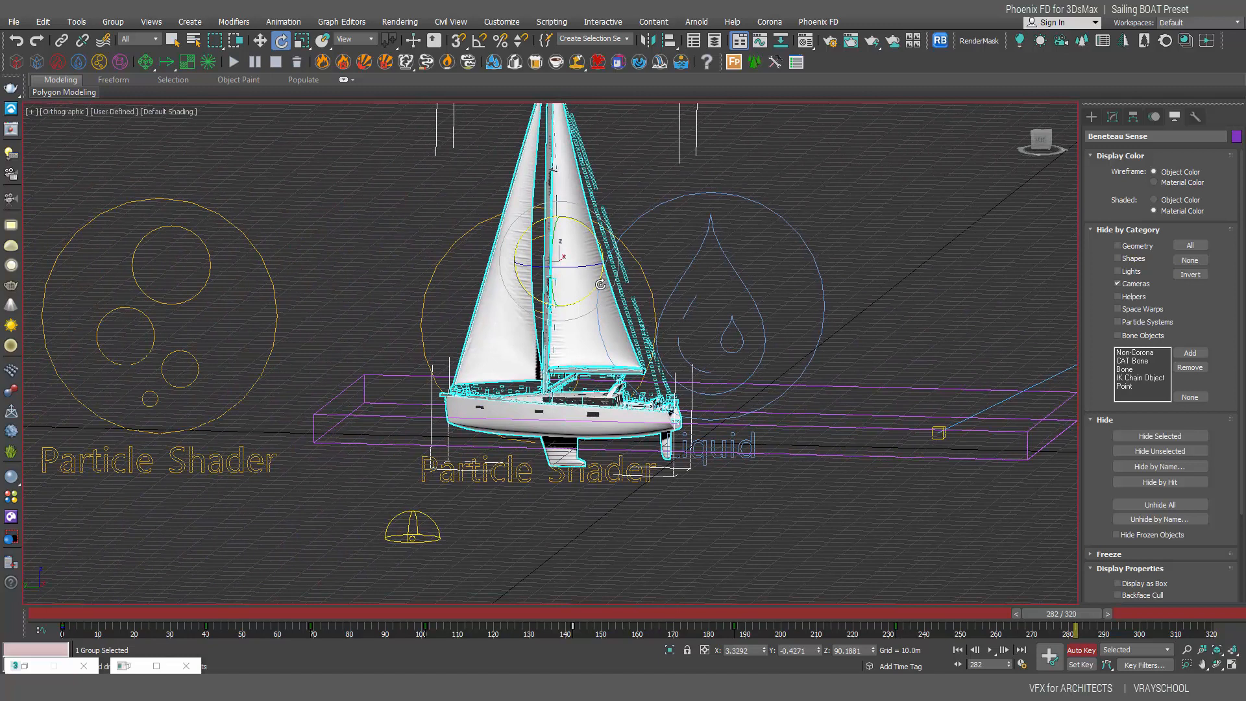
{"action": "left_click_drag", "start_coordinate": [600, 285], "coordinate": [601, 285]}
{"action": "left_click_drag", "start_coordinate": [1078, 617], "coordinate": [1185, 616]}
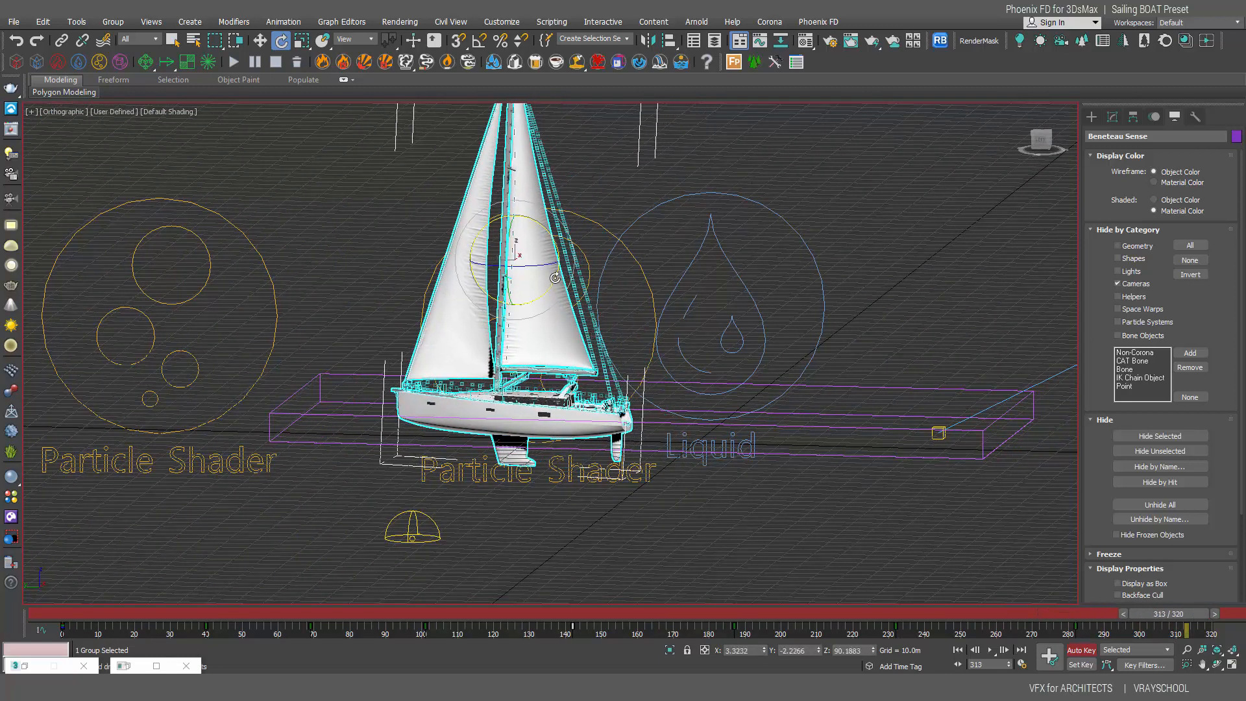
{"action": "left_click_drag", "start_coordinate": [555, 278], "coordinate": [560, 281]}
Step: Turn off the viewport grid, switch the view to perspective, hide the helpers, and turn off Auto Key
{"action": "left_click_drag", "start_coordinate": [1187, 628], "coordinate": [498, 574]}
{"action": "middle_click_drag", "start_coordinate": [665, 519], "coordinate": [784, 521], "text": "alt"}
{"action": "key", "text": "g"}
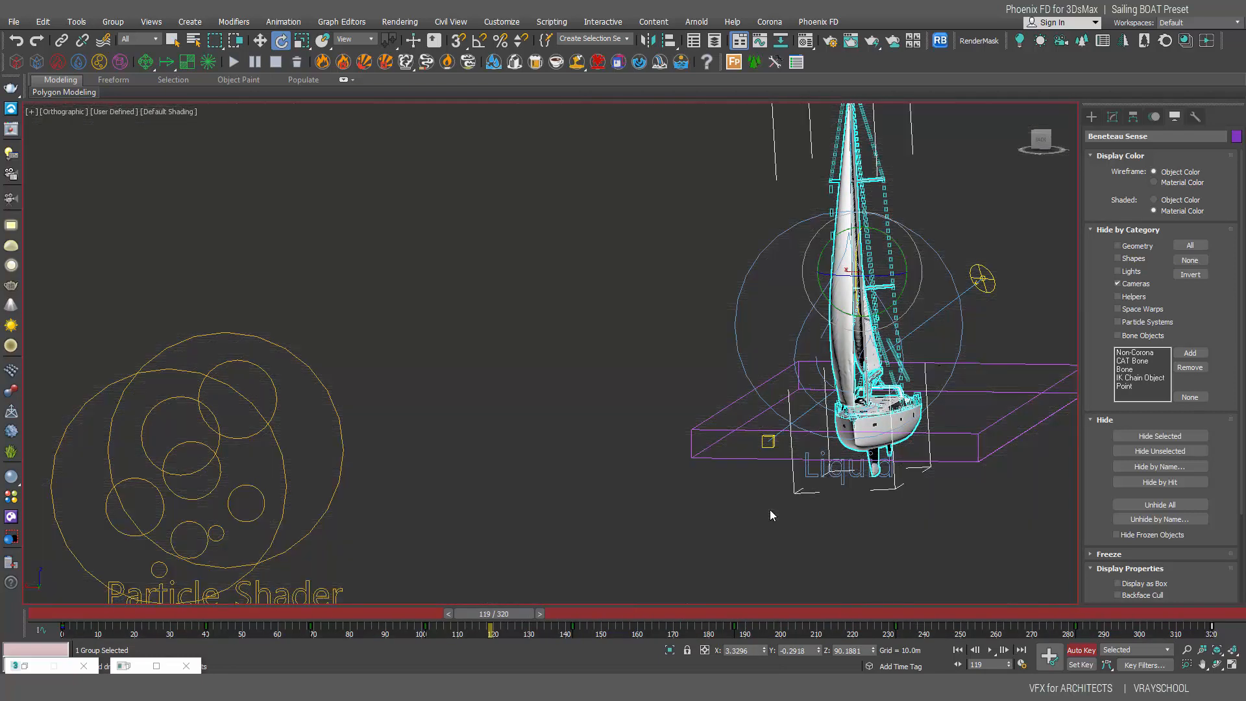
{"action": "middle_click_drag", "start_coordinate": [925, 508], "coordinate": [854, 501]}
{"action": "scroll", "coordinate": [726, 482], "scroll_direction": "up", "scroll_amount": 2}
{"action": "key", "text": "p"}
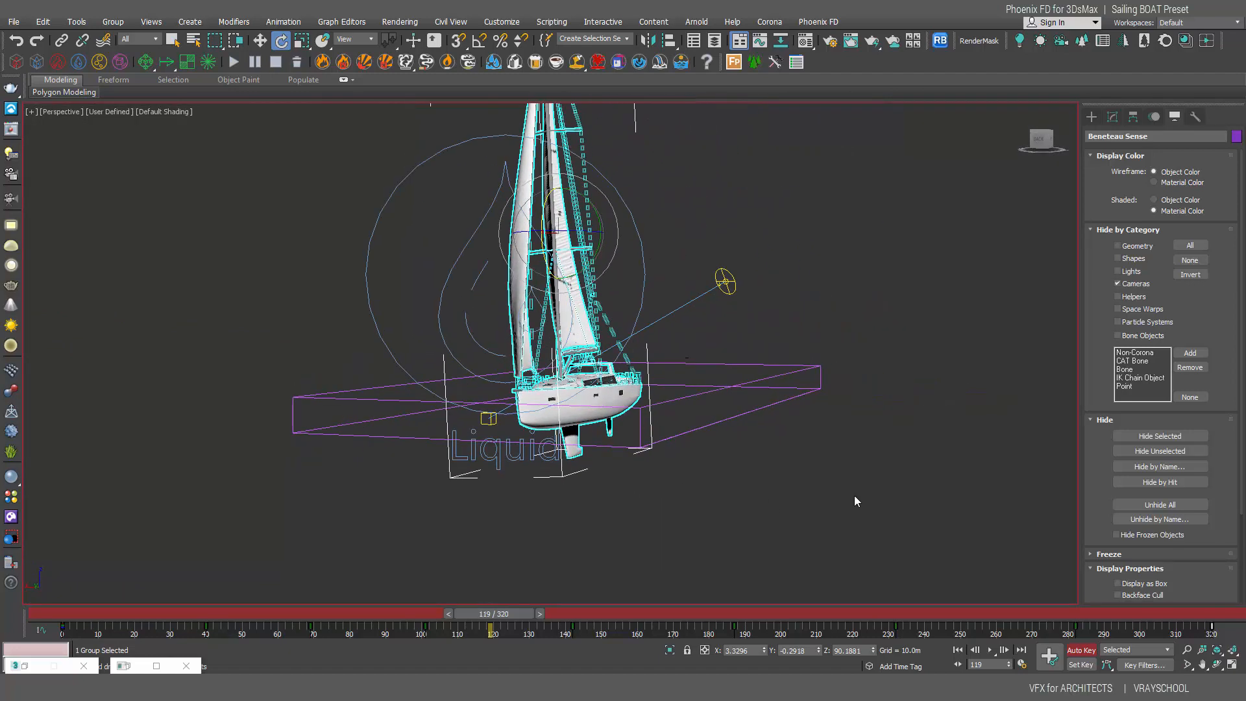
{"action": "left_click", "coordinate": [1118, 296]}
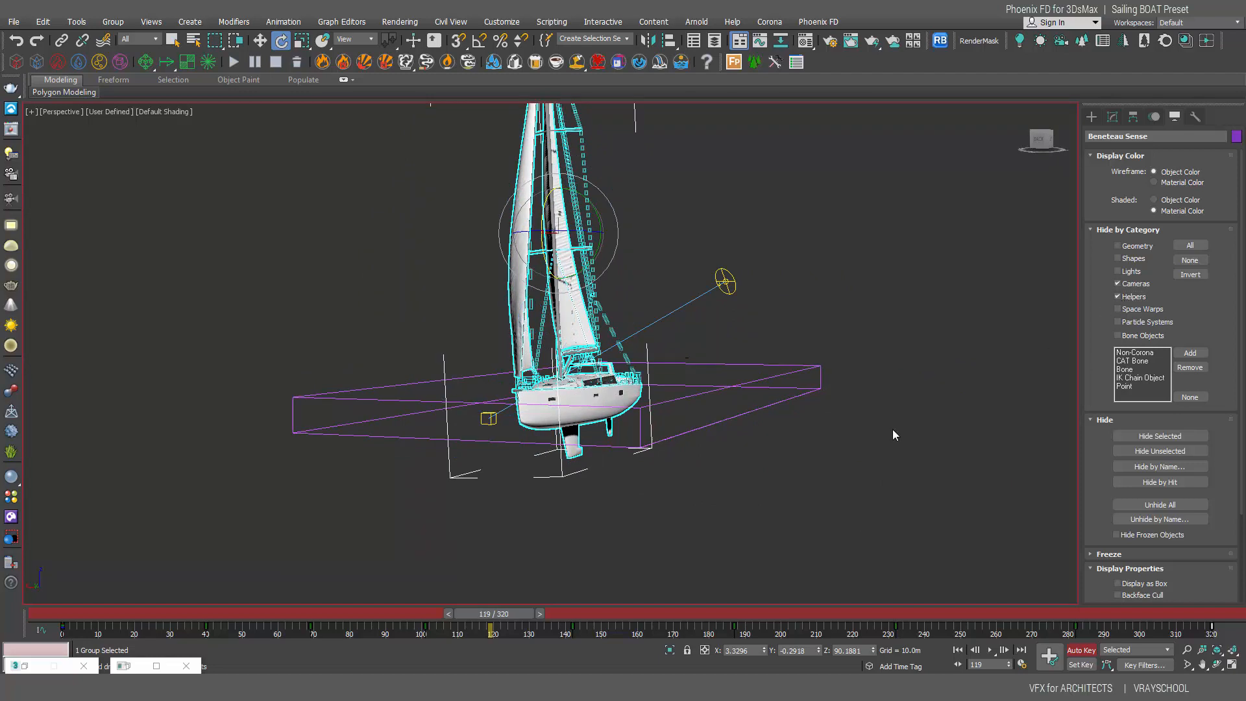
{"action": "left_click", "coordinate": [1081, 649]}
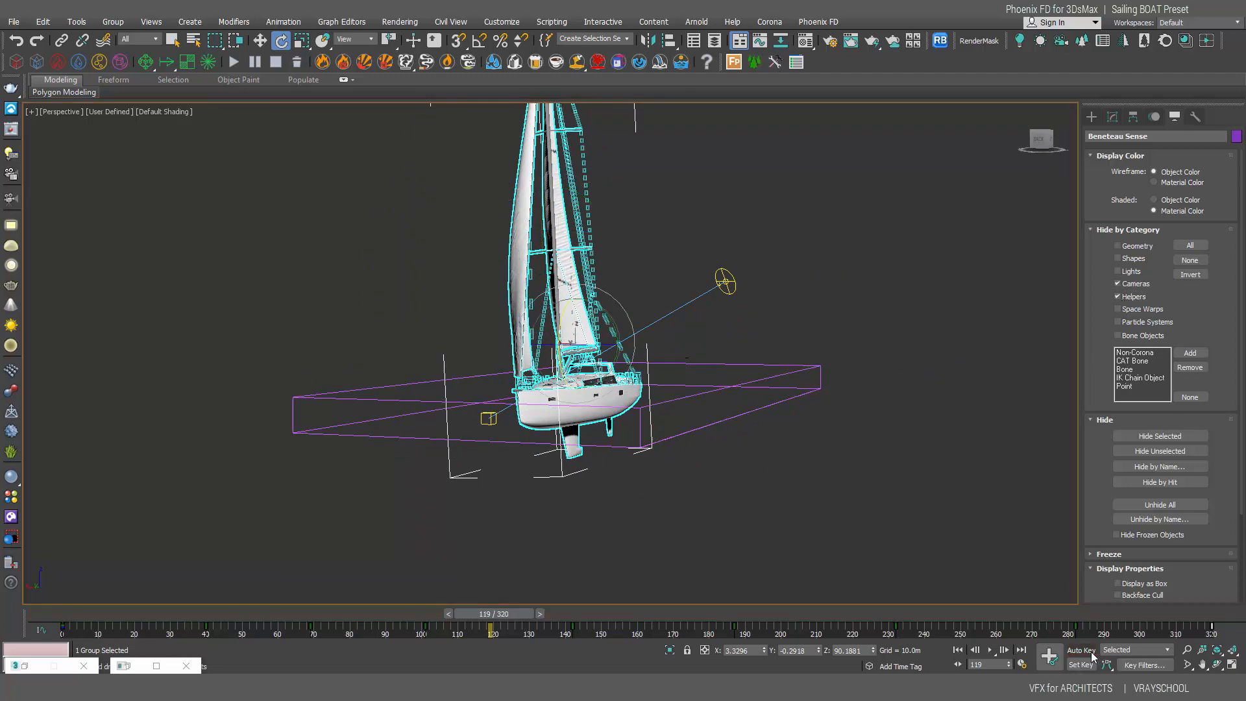
Step: Play back the animation and scrub to about frame 128 to check the boat's rocking motion
{"action": "left_click", "coordinate": [990, 650]}
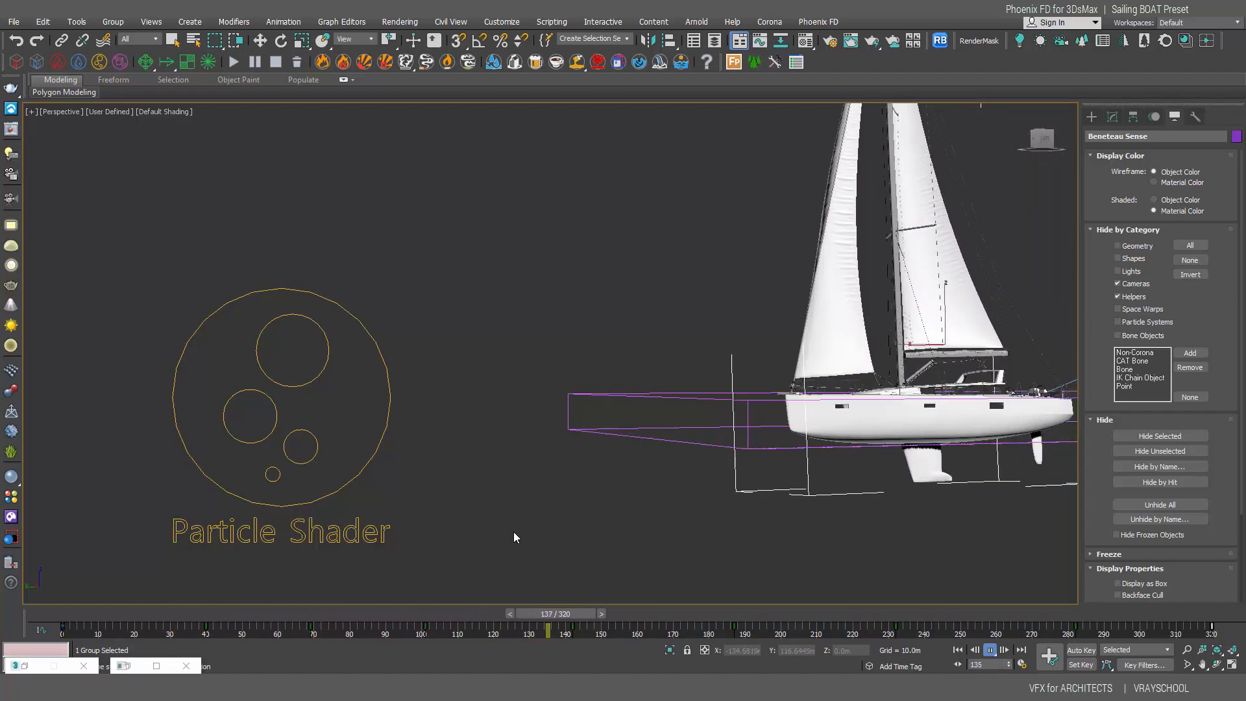
{"action": "left_click", "coordinate": [990, 651]}
{"action": "left_click_drag", "start_coordinate": [917, 615], "coordinate": [541, 613]}
{"action": "middle_click_drag", "start_coordinate": [630, 546], "coordinate": [681, 542], "text": "alt"}
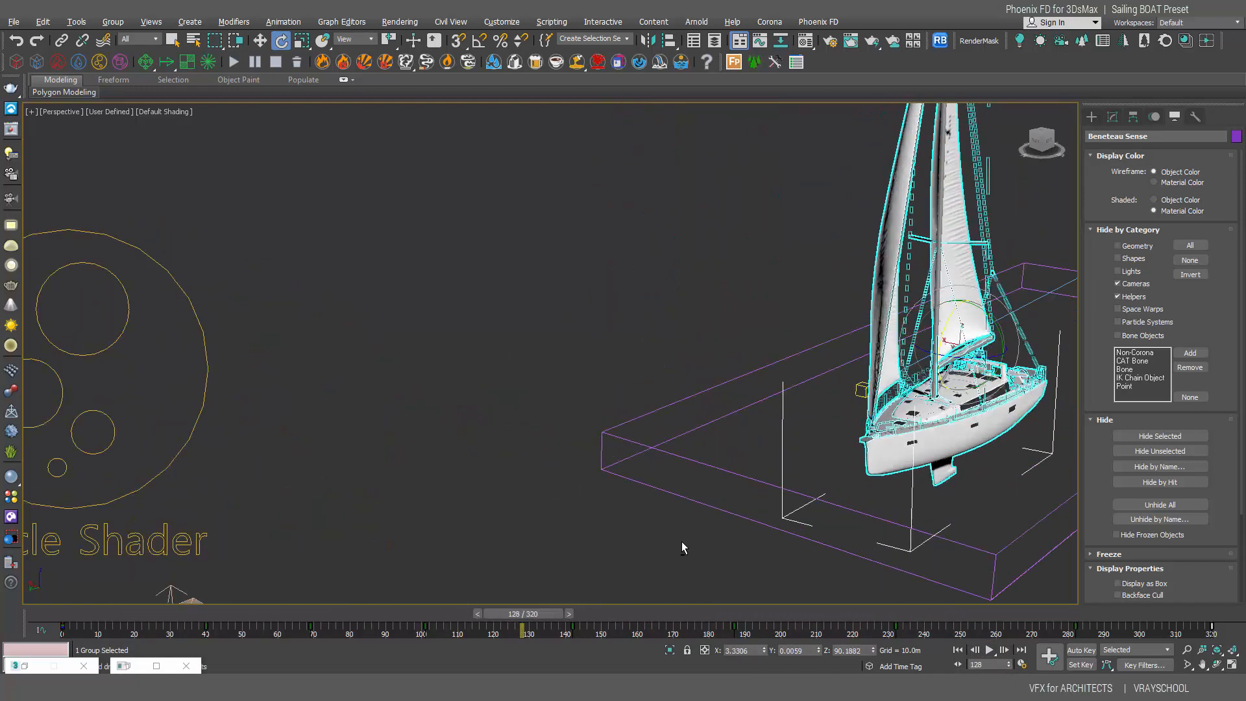
Step: Select the PhoenixFDLiquid001 simulator and run the liquid simulation over the full timeline
{"action": "left_click", "coordinate": [648, 446]}
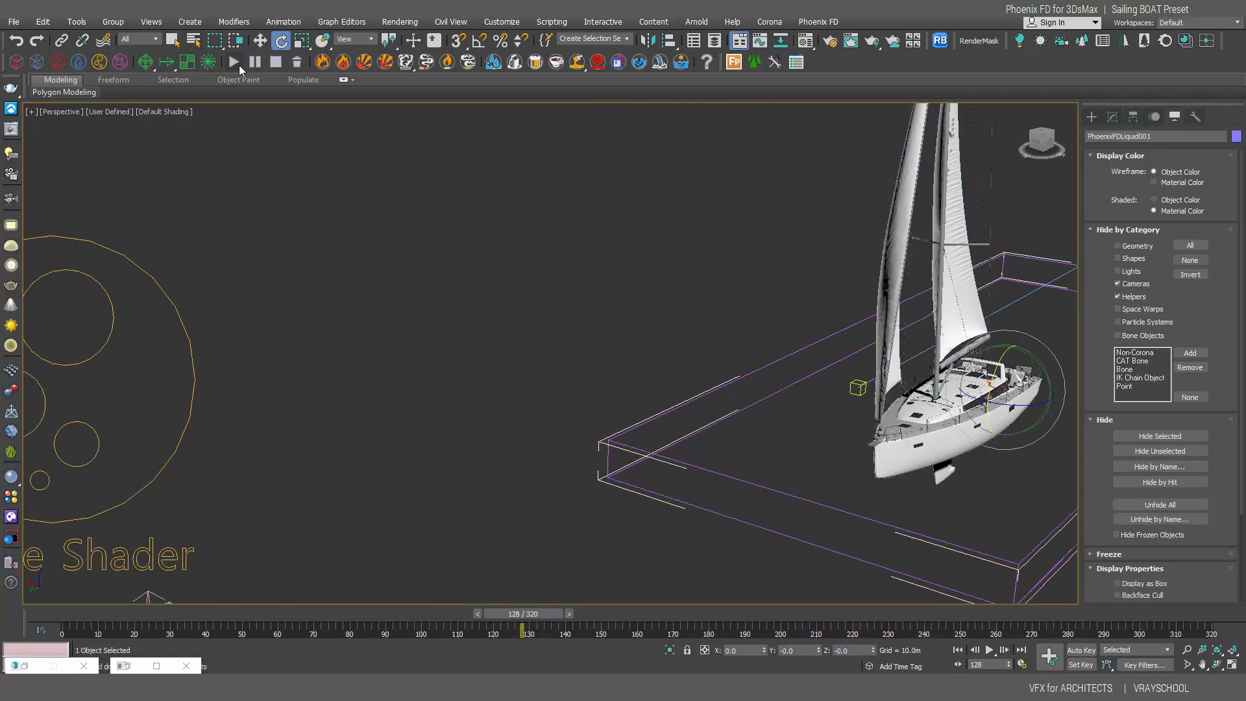
{"action": "left_click", "coordinate": [233, 64]}
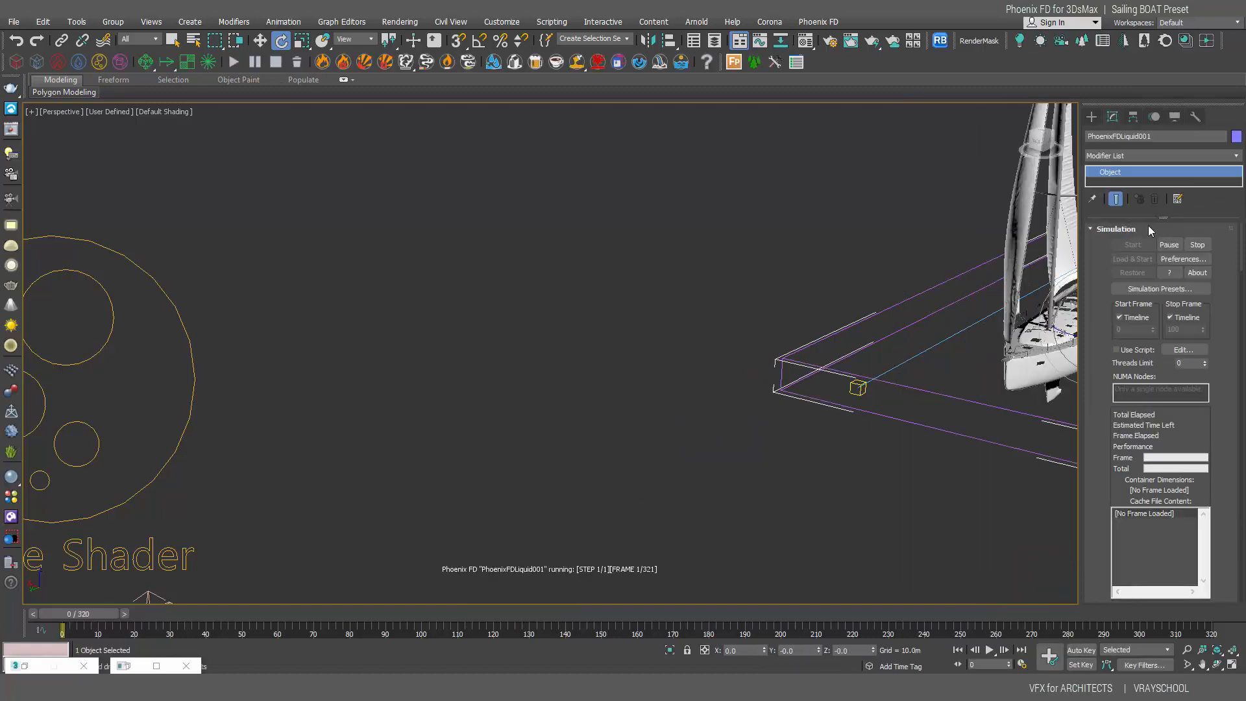
{"action": "middle_click_drag", "start_coordinate": [924, 316], "coordinate": [625, 312]}
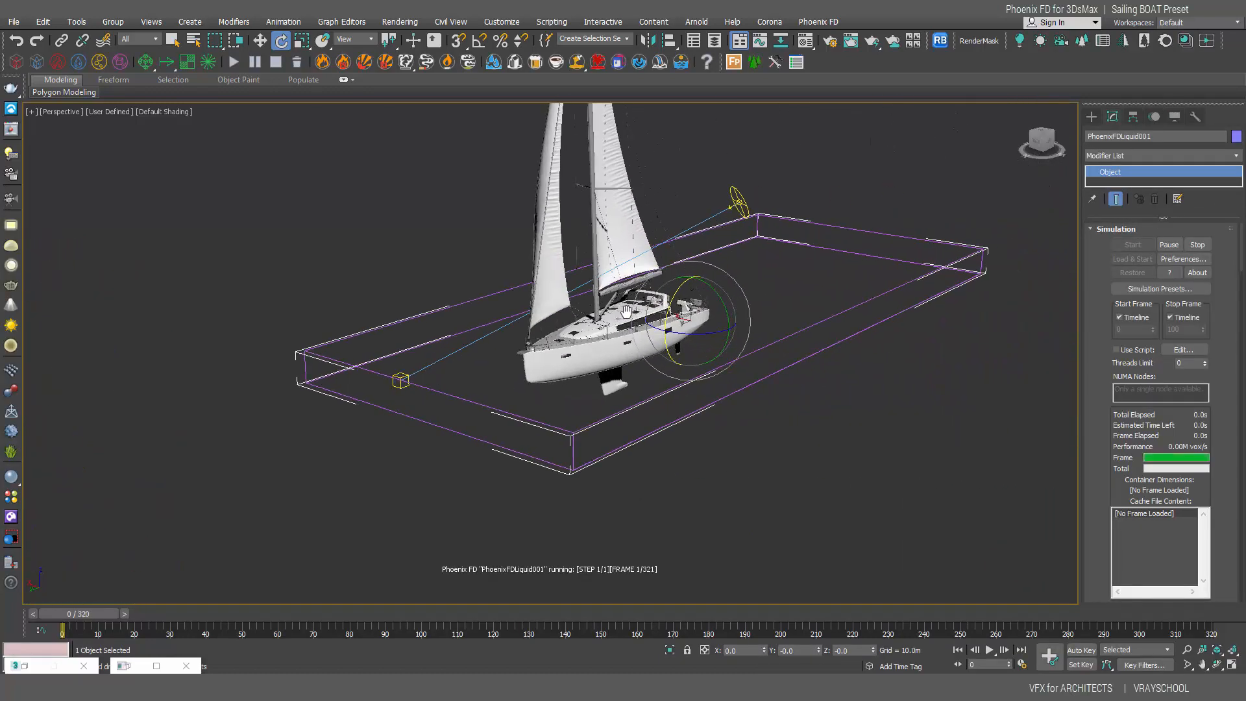
{"action": "key", "text": "w"}
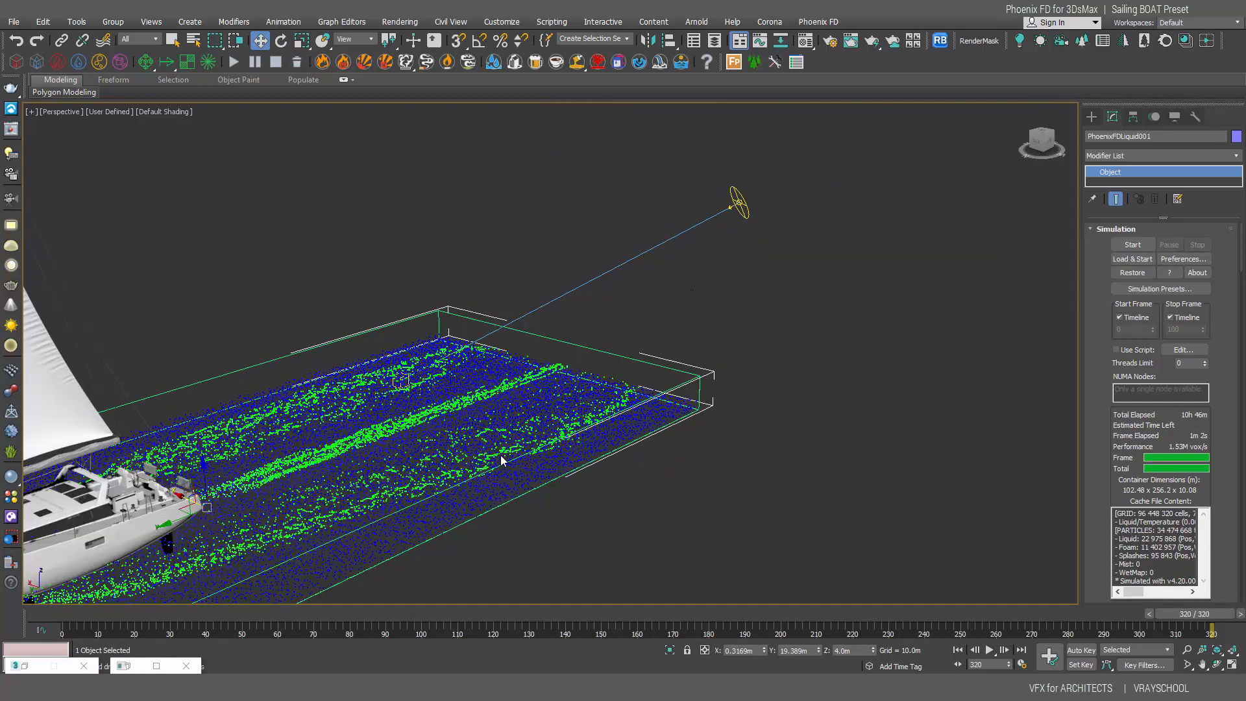
Step: Review the simulated water, foam and wake around the boat at frames 0, 42, 70, 93, 111 and 151
{"action": "left_click", "coordinate": [68, 613]}
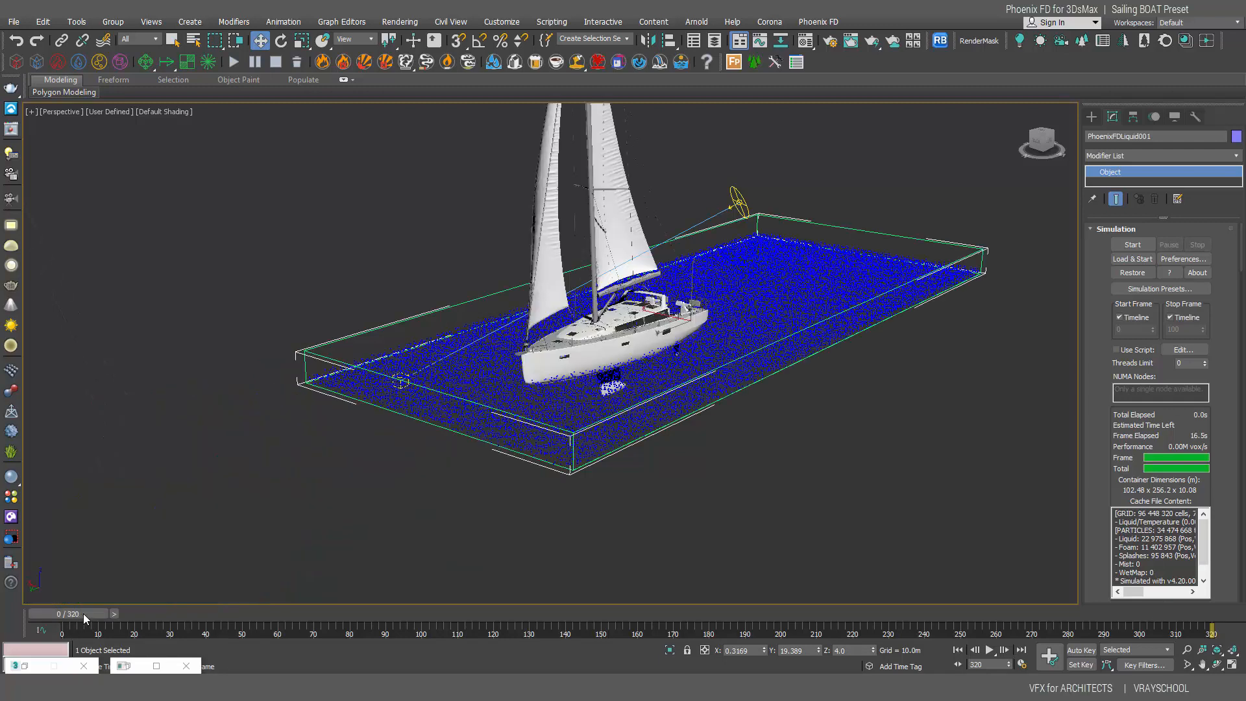
{"action": "left_click", "coordinate": [228, 618]}
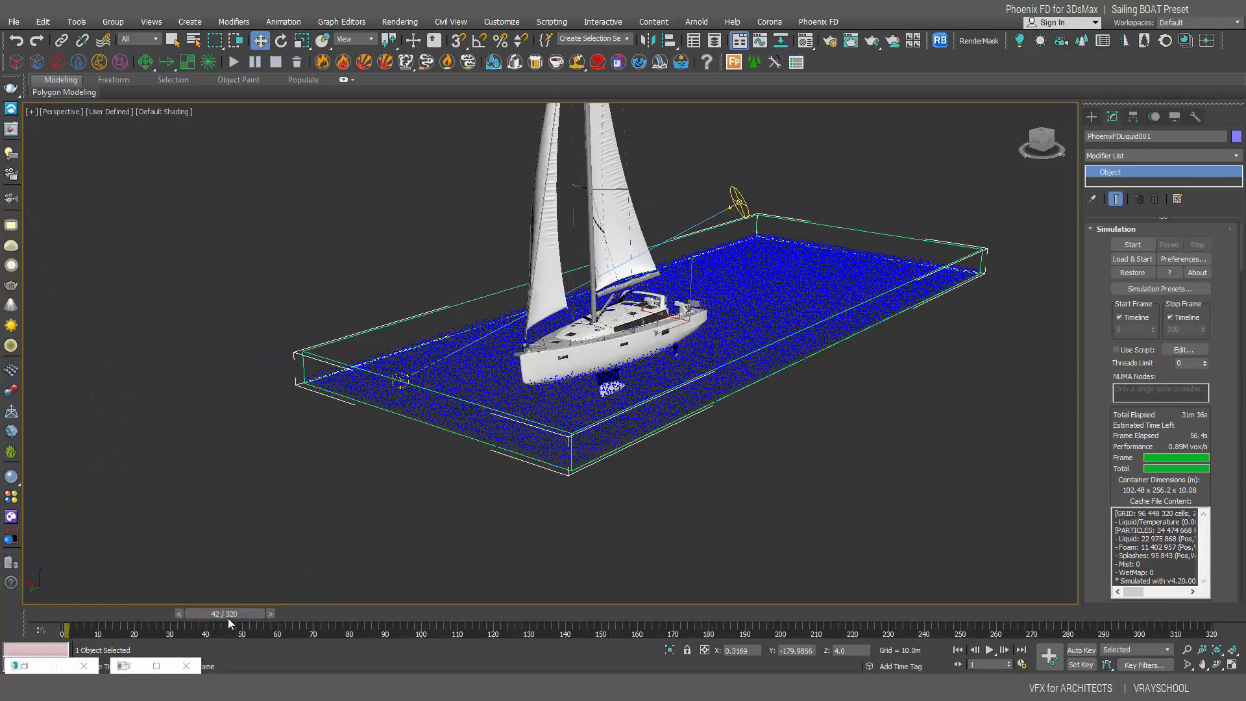
{"action": "left_click", "coordinate": [327, 613]}
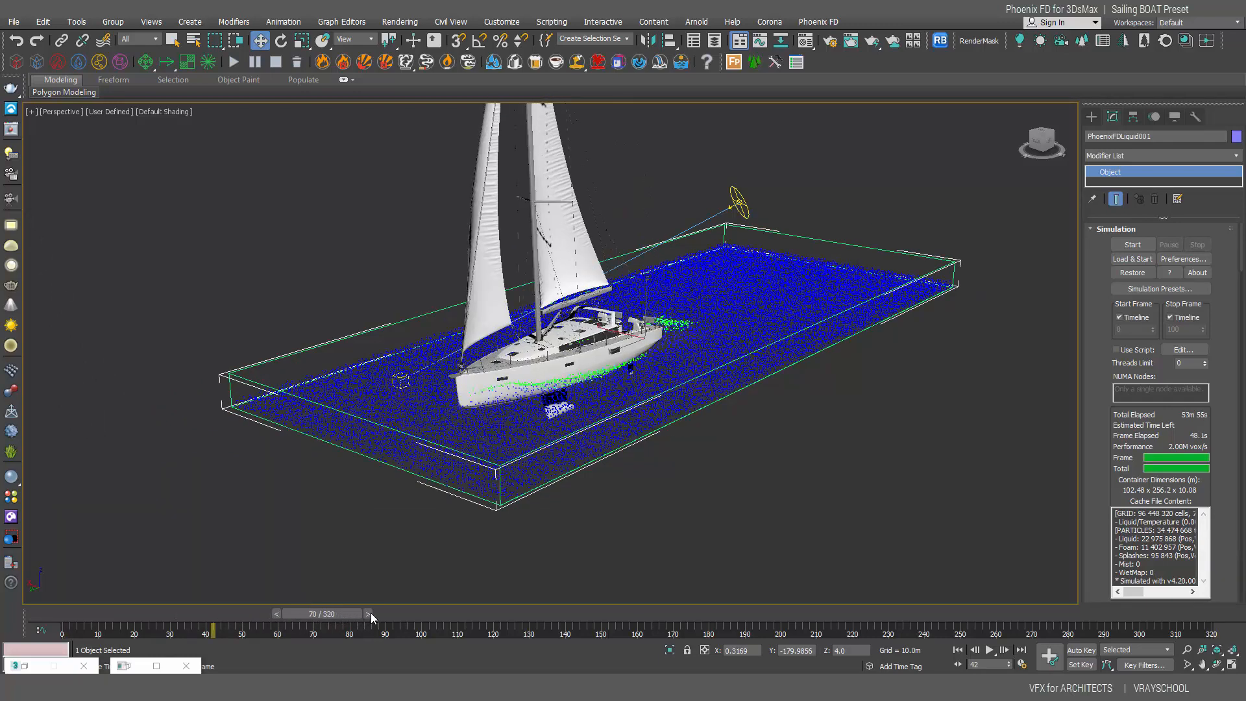
{"action": "left_click", "coordinate": [405, 614]}
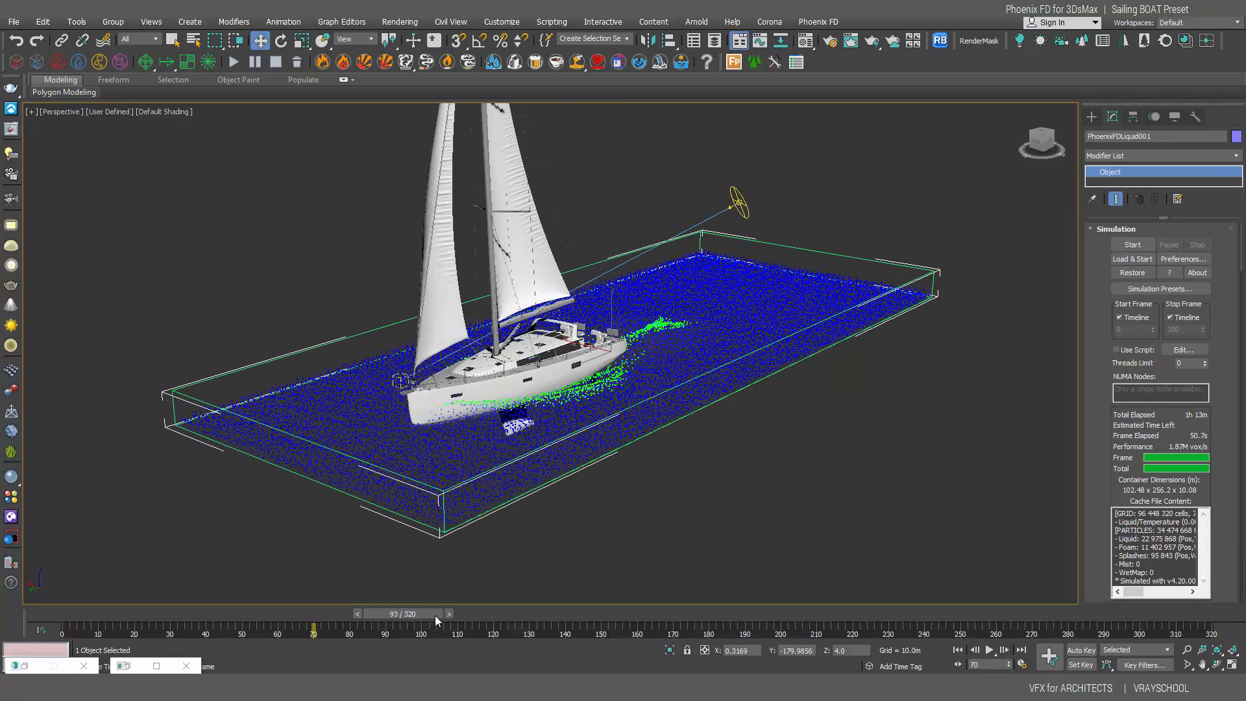
{"action": "left_click", "coordinate": [470, 616]}
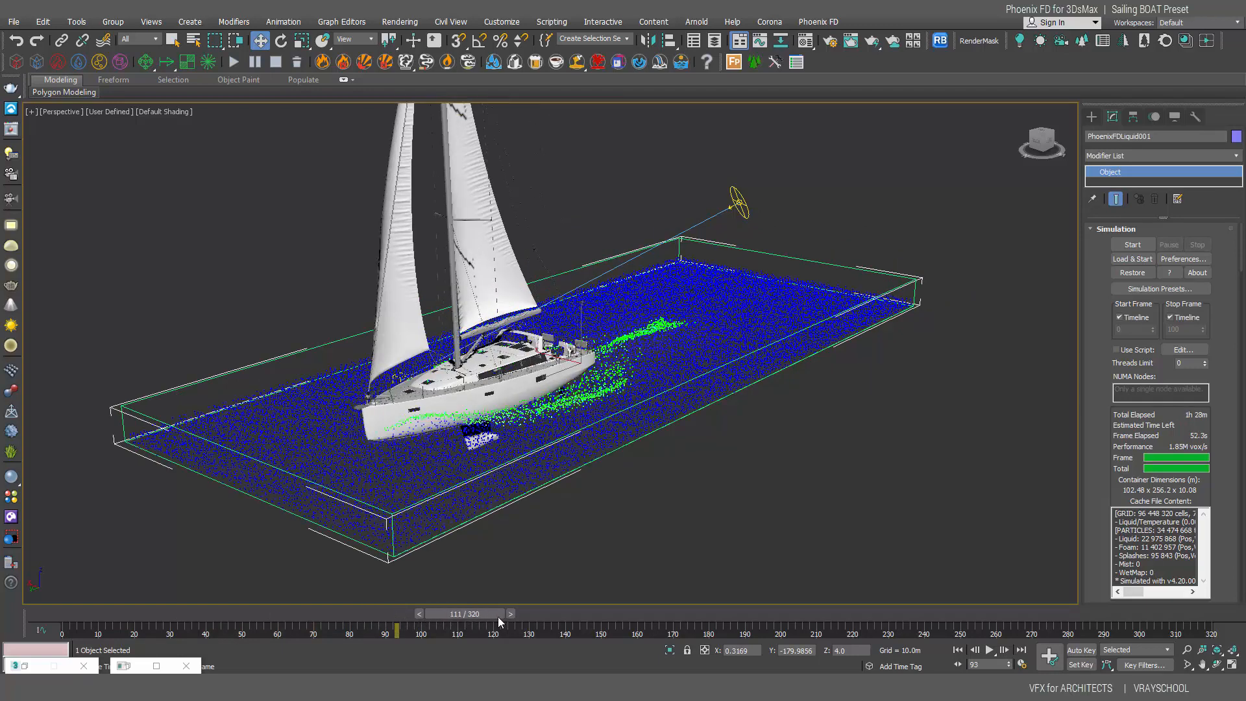
{"action": "left_click", "coordinate": [607, 618]}
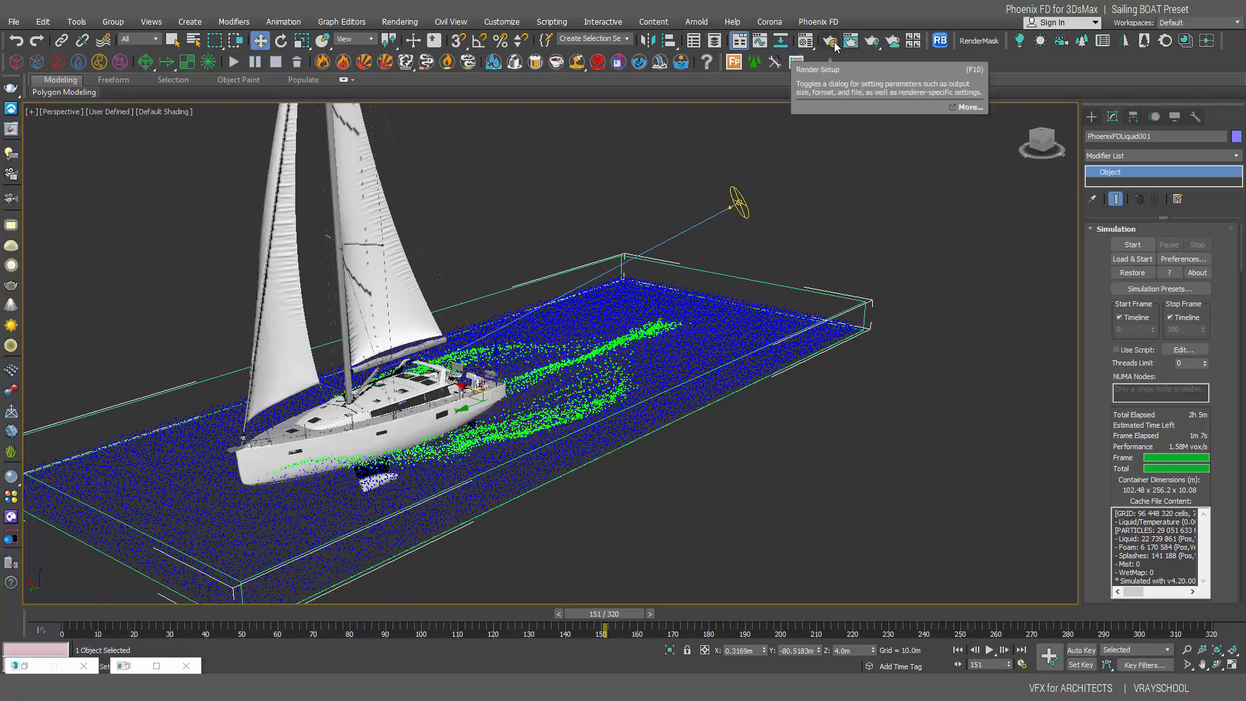
{"action": "middle_click_drag", "start_coordinate": [691, 423], "coordinate": [608, 476], "text": "alt"}
{"action": "scroll", "coordinate": [609, 476], "scroll_direction": "up", "scroll_amount": 10}
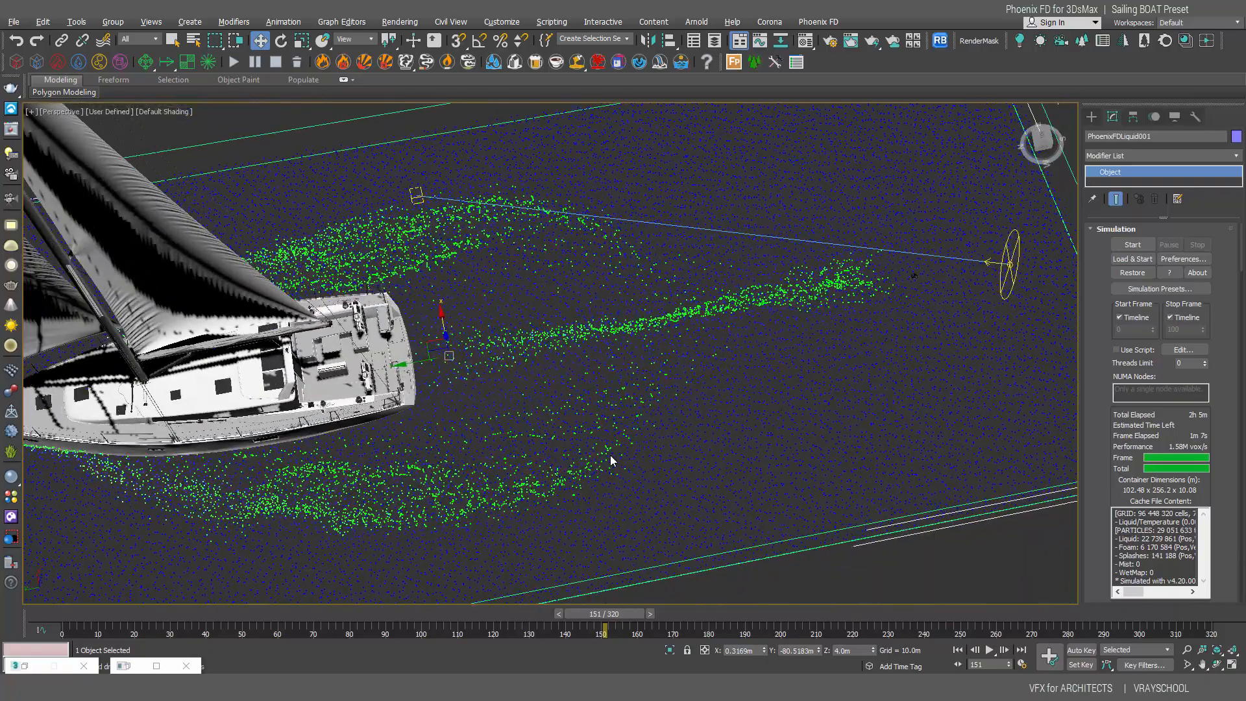
Step: Go to frame 278, frame the boat's stern and wake in the perspective view, and render it at 1920 x 1080
{"action": "left_click_drag", "start_coordinate": [779, 612], "coordinate": [963, 617]}
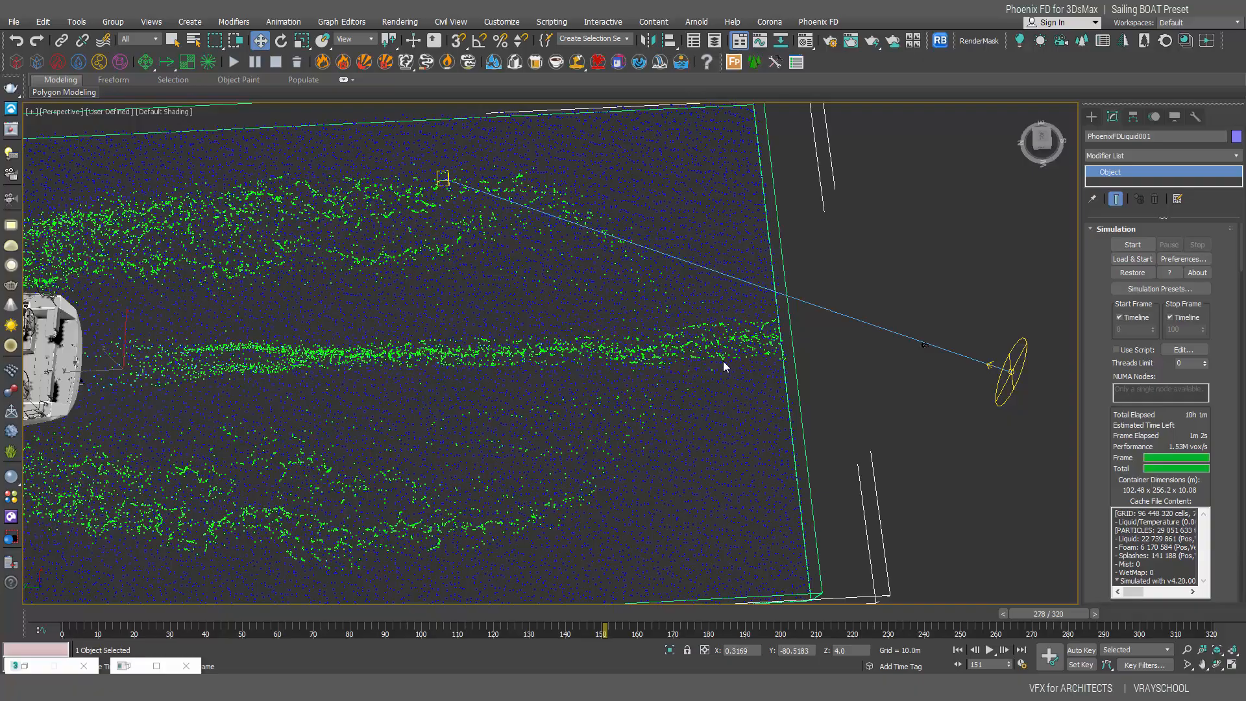
{"action": "middle_click_drag", "start_coordinate": [724, 365], "coordinate": [533, 320], "text": "alt"}
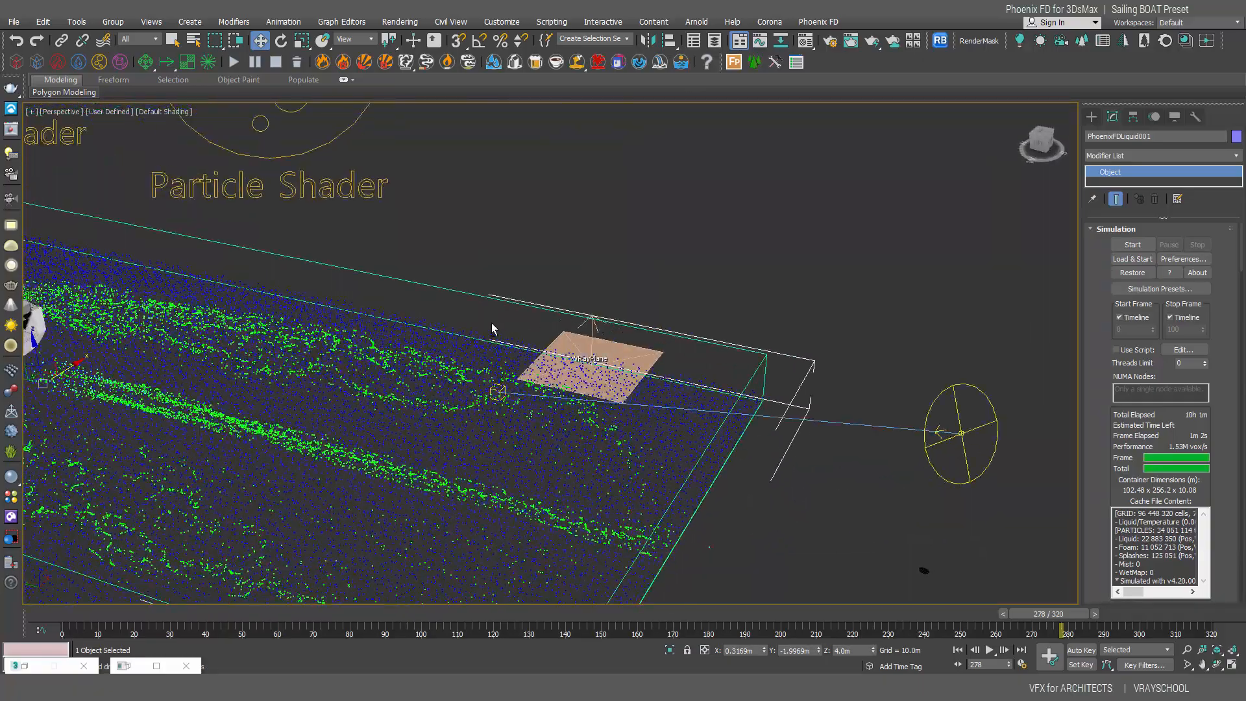
{"action": "middle_click_drag", "start_coordinate": [521, 400], "coordinate": [811, 389]}
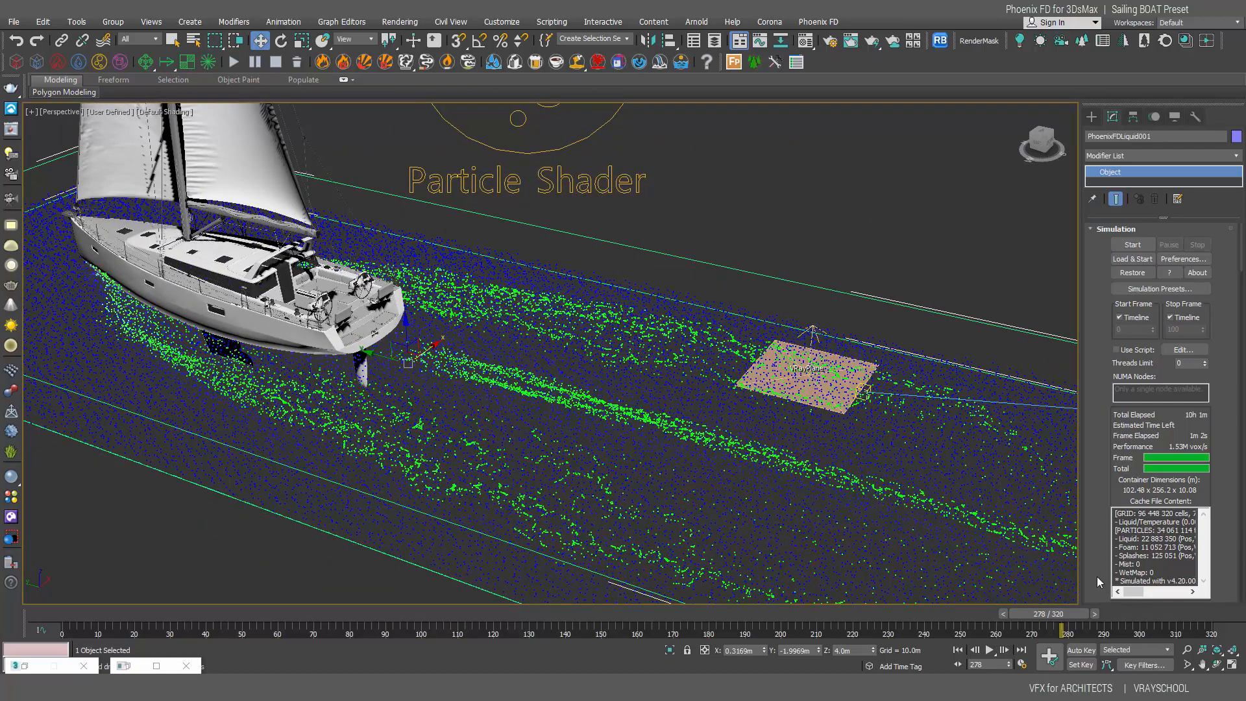
{"action": "left_click", "coordinate": [829, 40]}
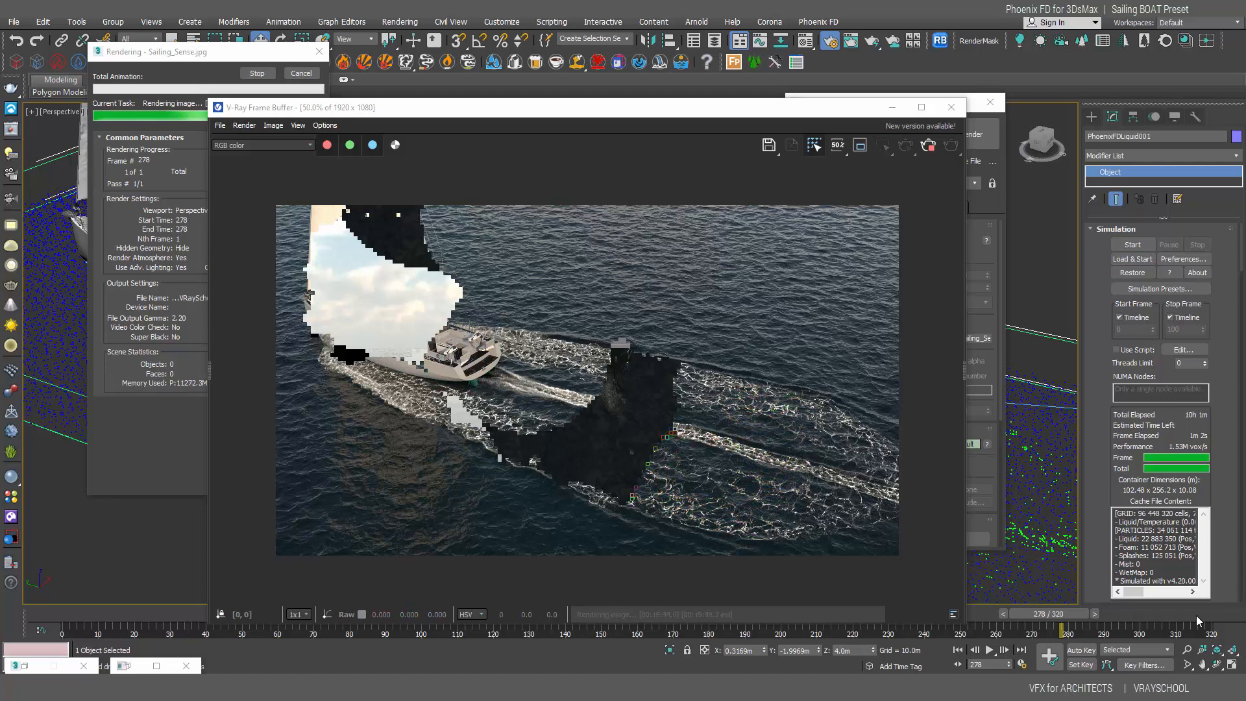
Step: Examine the hull, foam trails and stern wake up close in the rendered image of frame 278
{"action": "scroll", "coordinate": [453, 382], "scroll_direction": "up", "scroll_amount": 2}
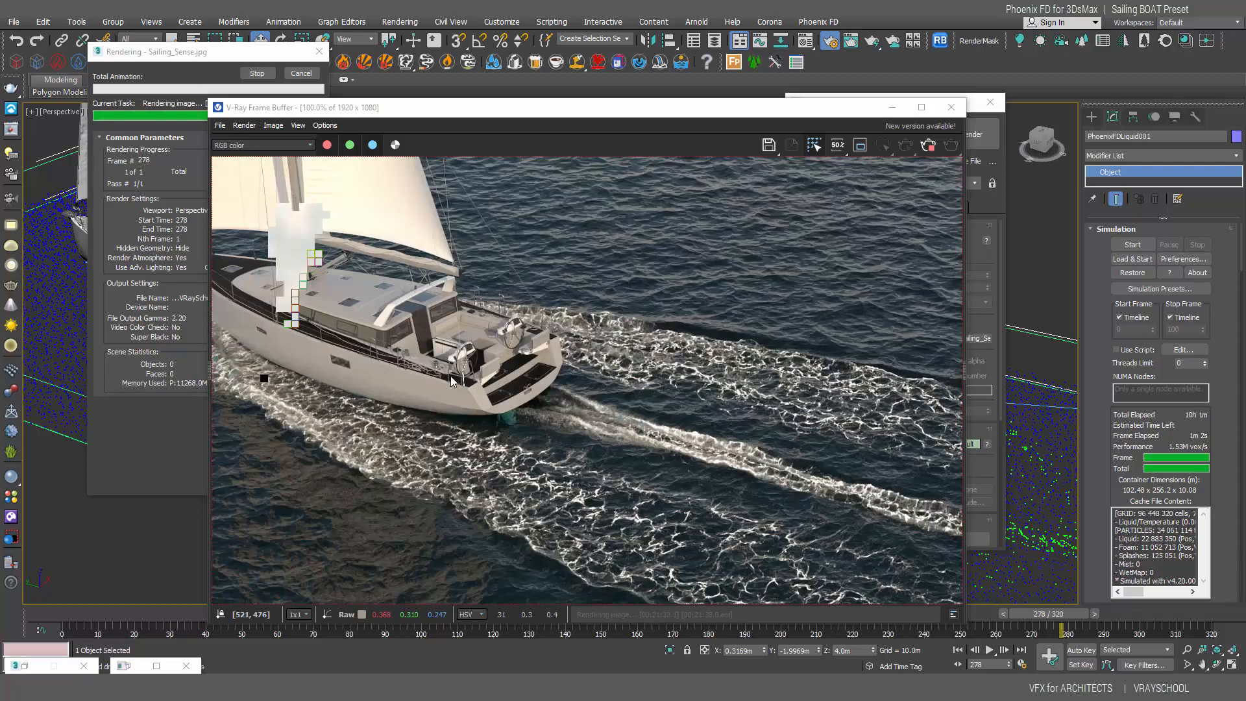
{"action": "scroll", "coordinate": [410, 378], "scroll_direction": "down", "scroll_amount": 1}
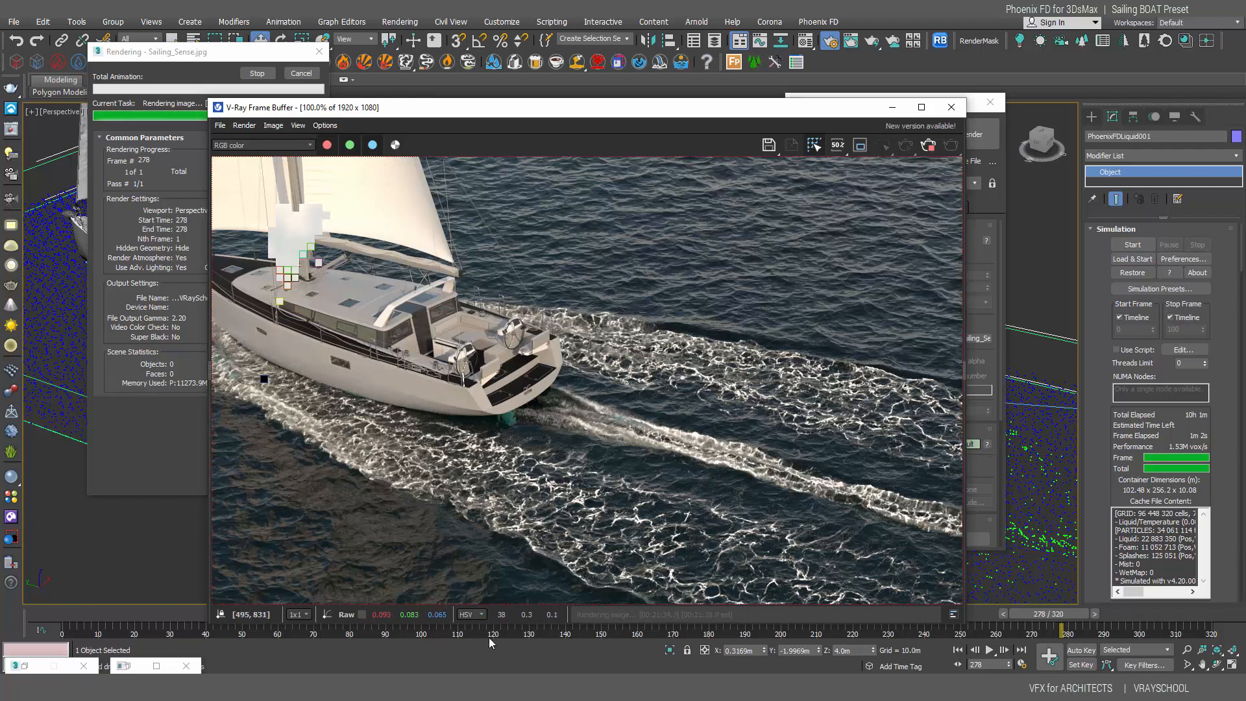
{"action": "middle_click_drag", "start_coordinate": [422, 508], "coordinate": [558, 535]}
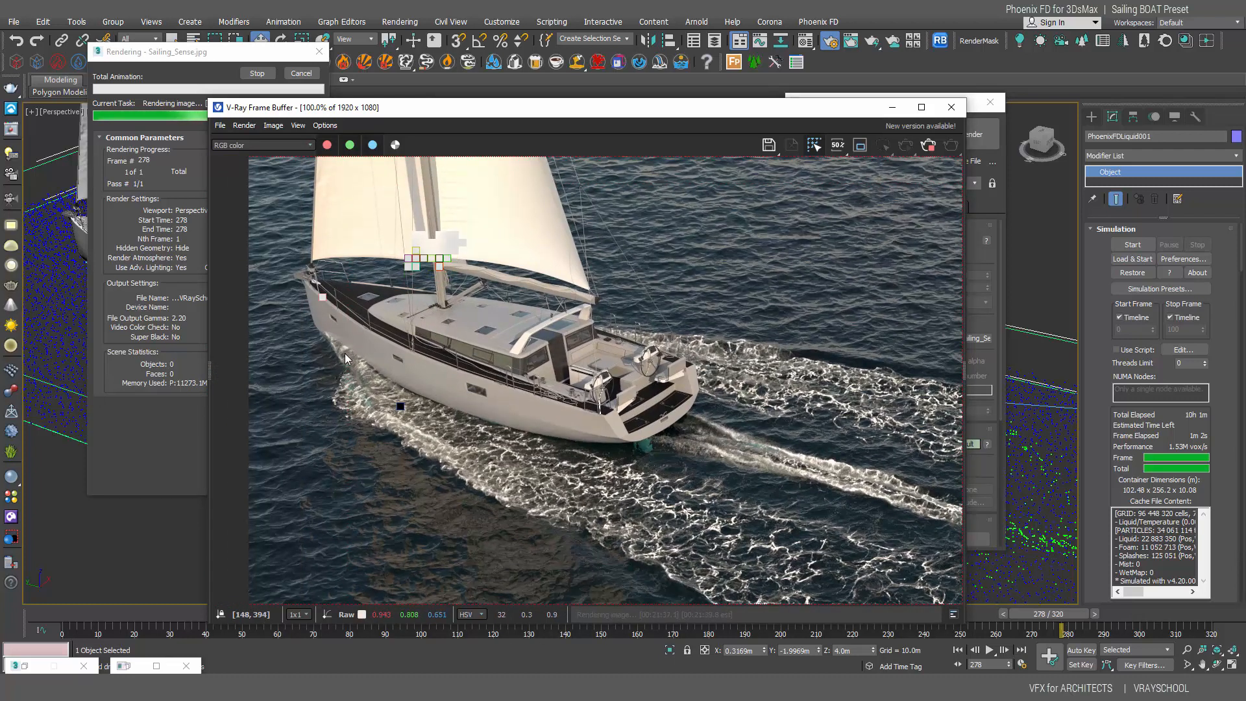
{"action": "middle_click_drag", "start_coordinate": [593, 470], "coordinate": [374, 417]}
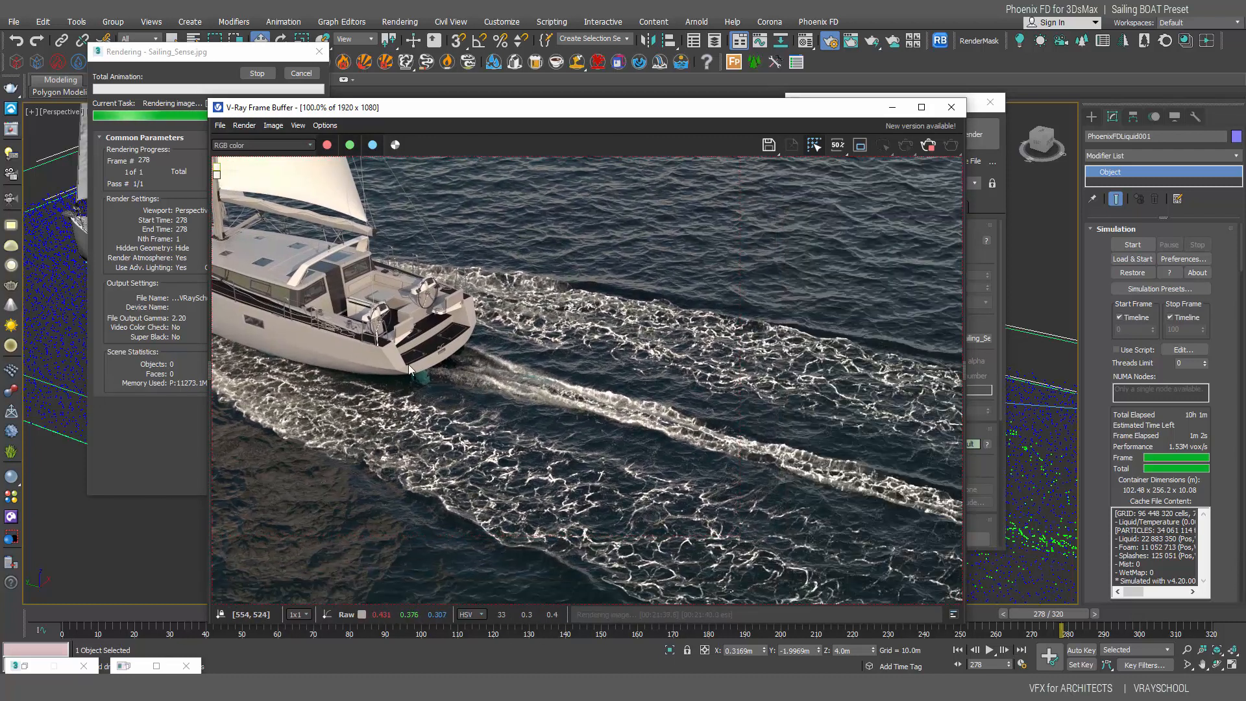
{"action": "middle_click_drag", "start_coordinate": [769, 456], "coordinate": [527, 390]}
{"action": "middle_click_drag", "start_coordinate": [738, 452], "coordinate": [830, 479]}
{"action": "middle_click_drag", "start_coordinate": [494, 370], "coordinate": [593, 397]}
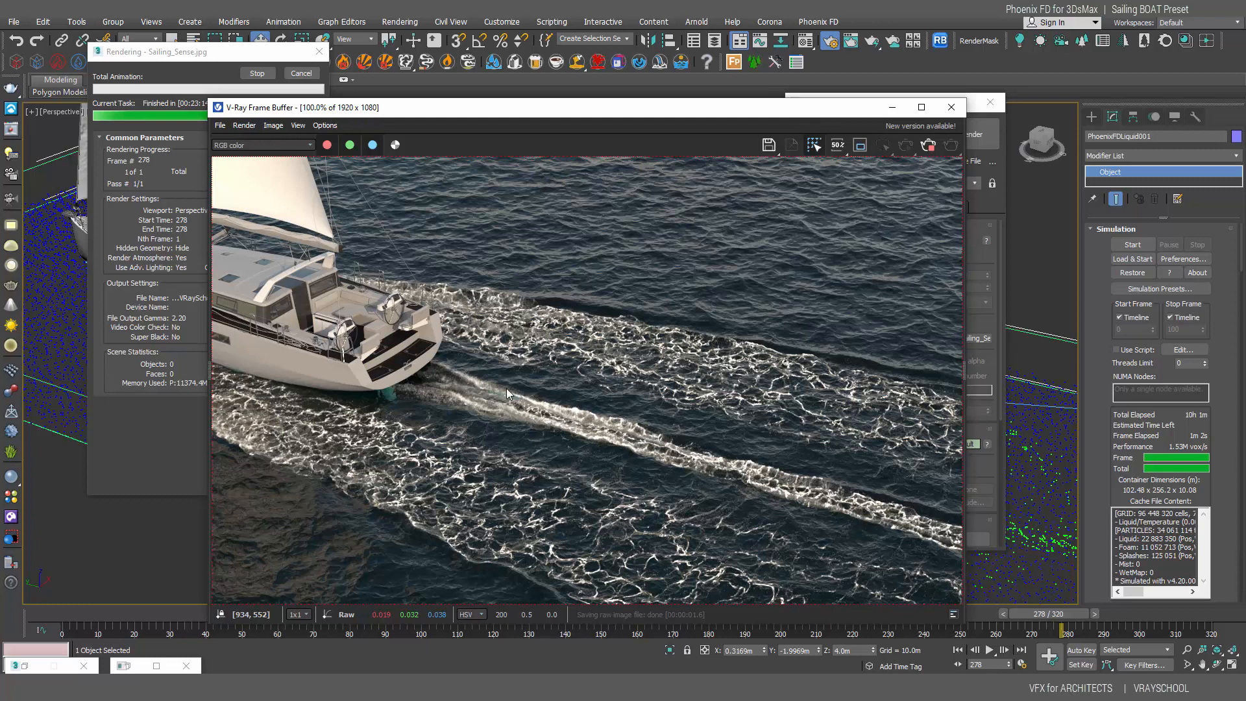
{"action": "scroll", "coordinate": [488, 395], "scroll_direction": "down", "scroll_amount": 2}
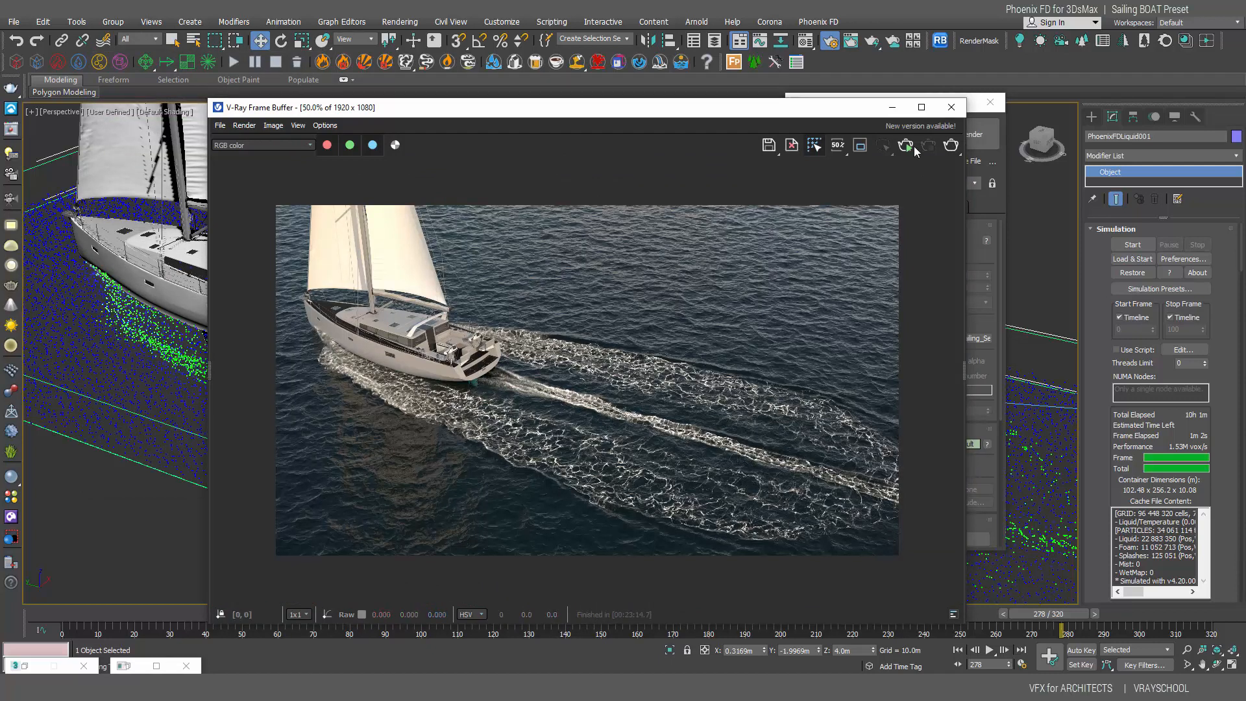
Step: Minimize the V-Ray frame buffer and render setup windows, and unhide the cameras in the scene
{"action": "left_click", "coordinate": [890, 113]}
{"action": "left_click", "coordinate": [937, 101]}
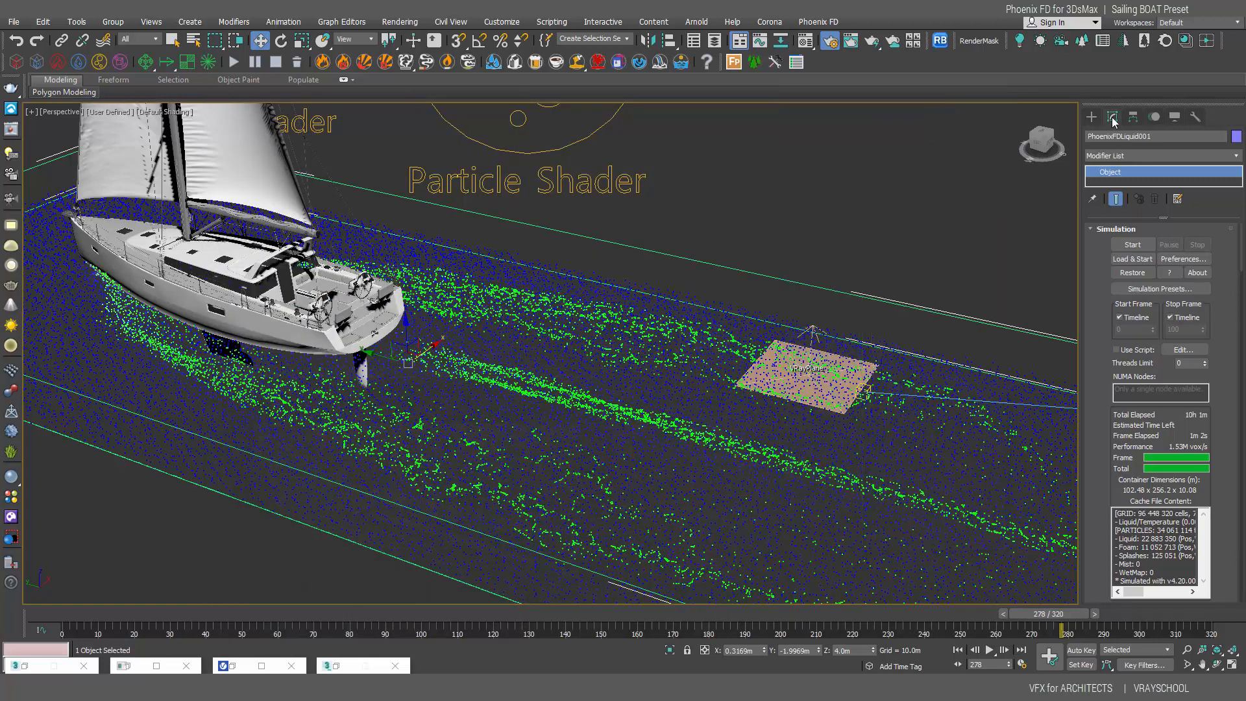
{"action": "left_click", "coordinate": [1174, 116]}
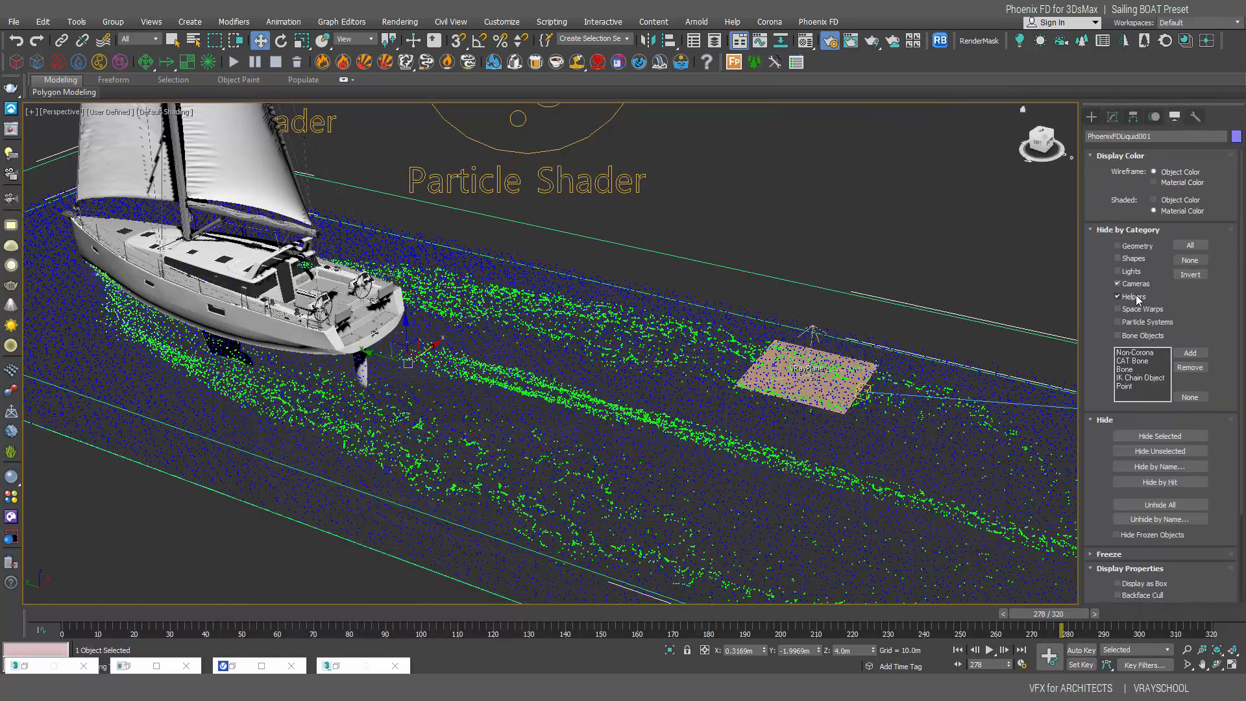
{"action": "left_click", "coordinate": [1134, 284]}
{"action": "scroll", "coordinate": [611, 256], "scroll_direction": "down", "scroll_amount": 6}
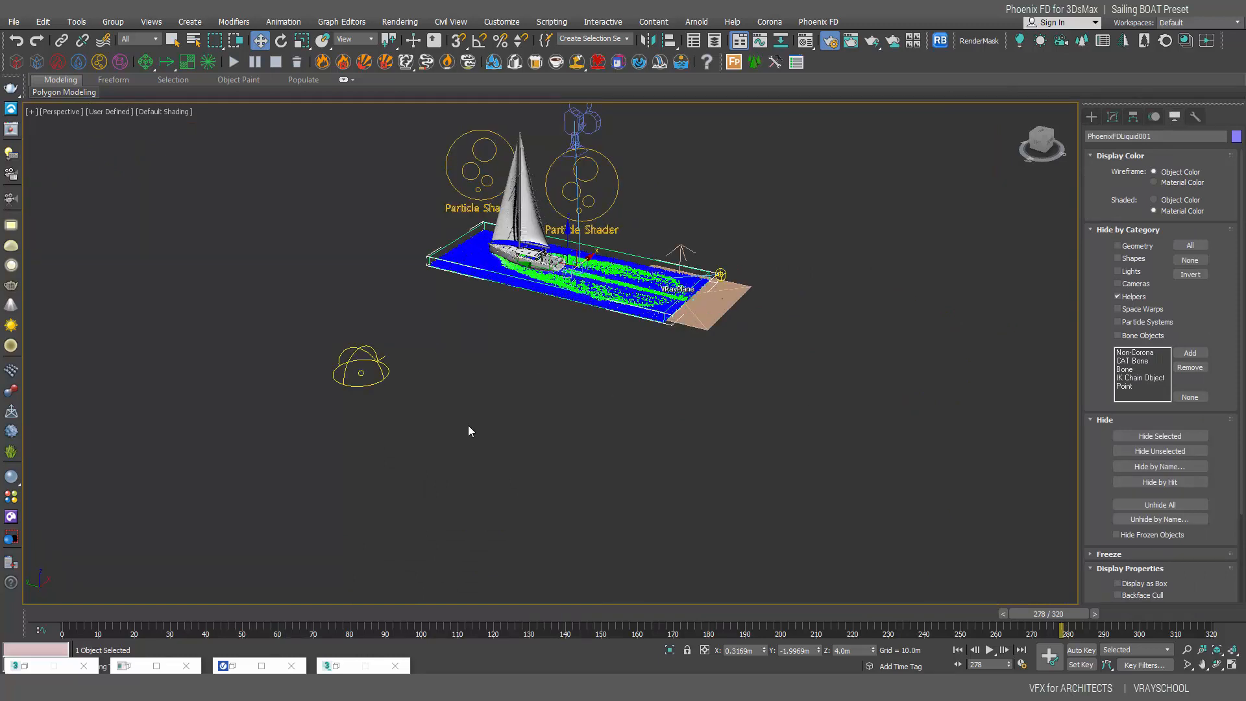
Step: Switch to the shotCam_001 camera view and scrub through the boat animation from frame 0 to frame 320
{"action": "left_click", "coordinate": [72, 614]}
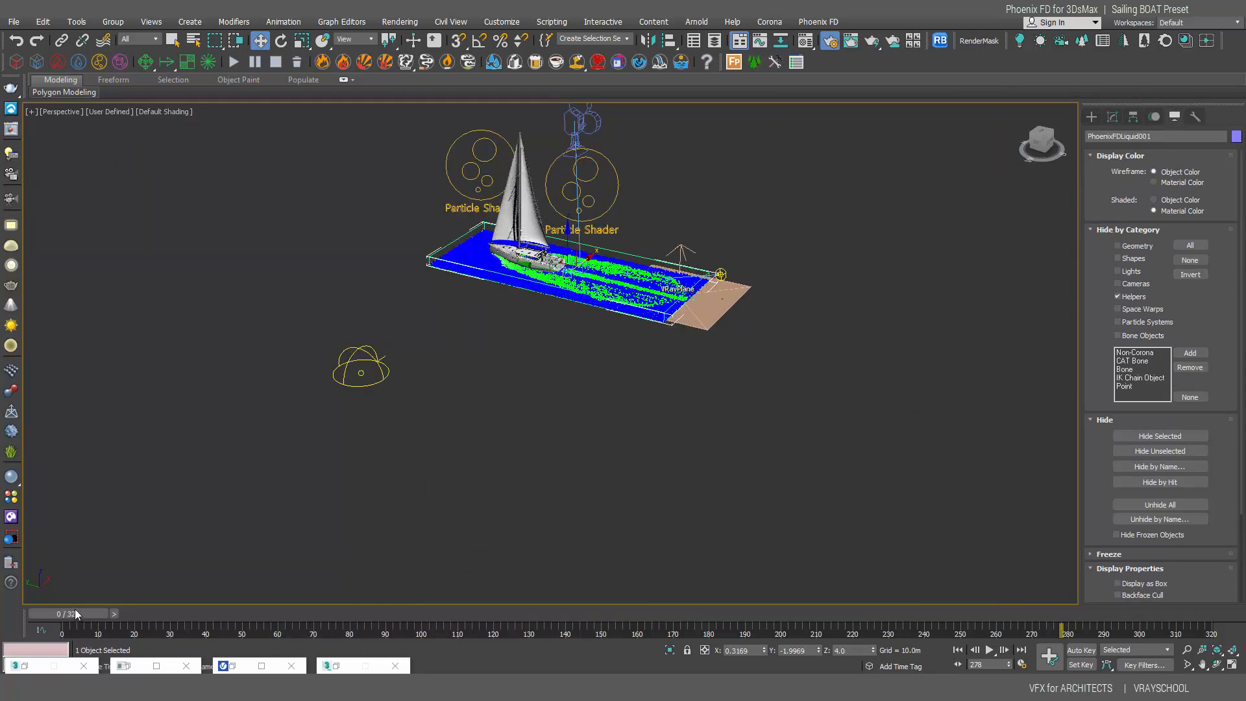
{"action": "key", "text": "c"}
{"action": "left_click", "coordinate": [128, 614]}
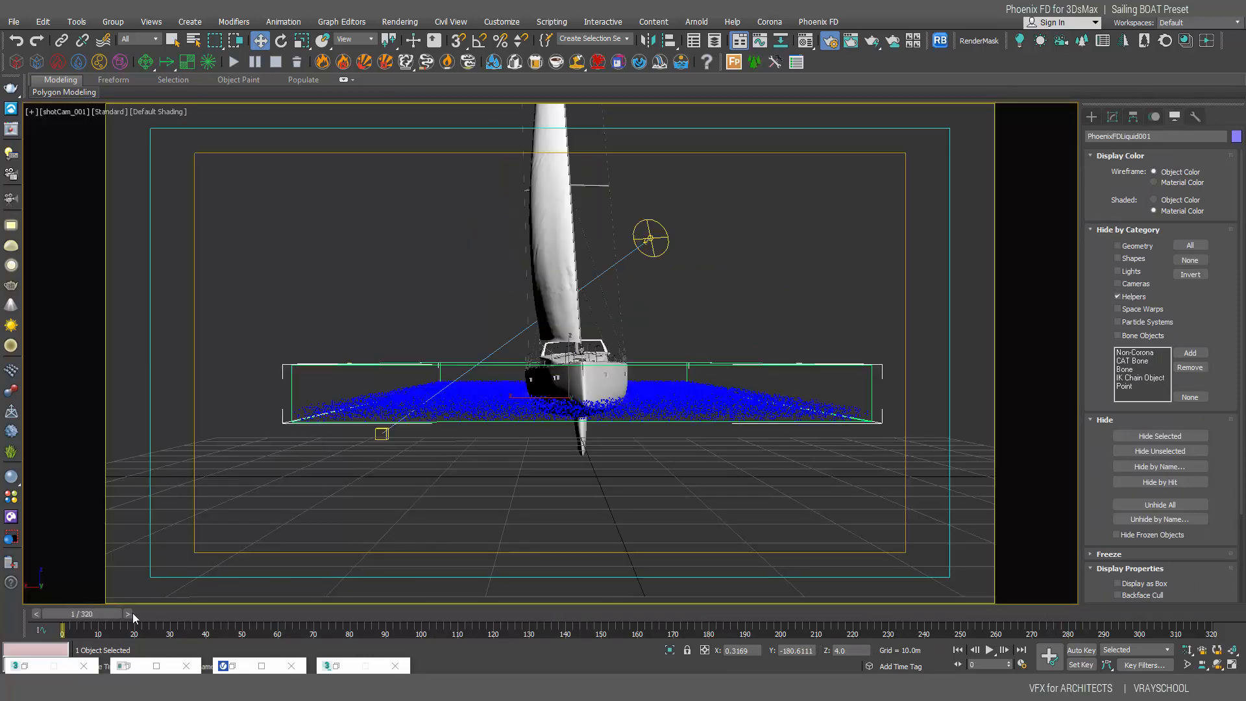
{"action": "left_click_drag", "start_coordinate": [166, 612], "coordinate": [224, 615]}
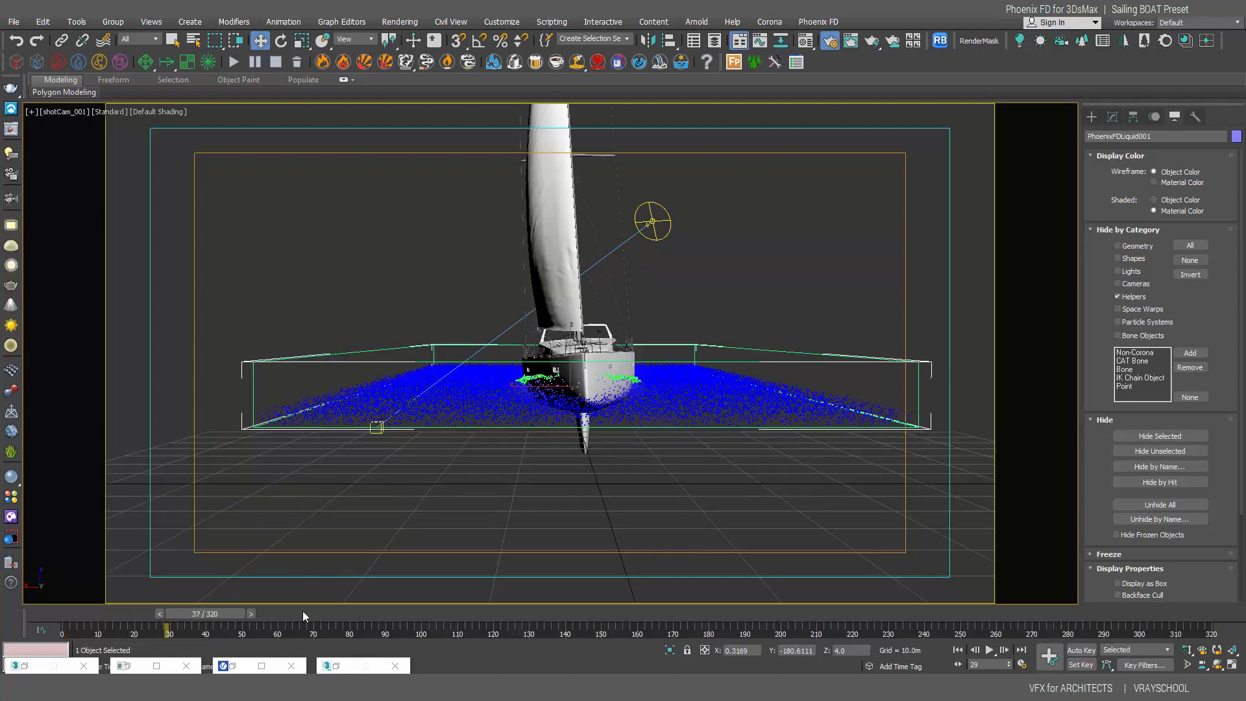
{"action": "left_click_drag", "start_coordinate": [303, 613], "coordinate": [316, 613]}
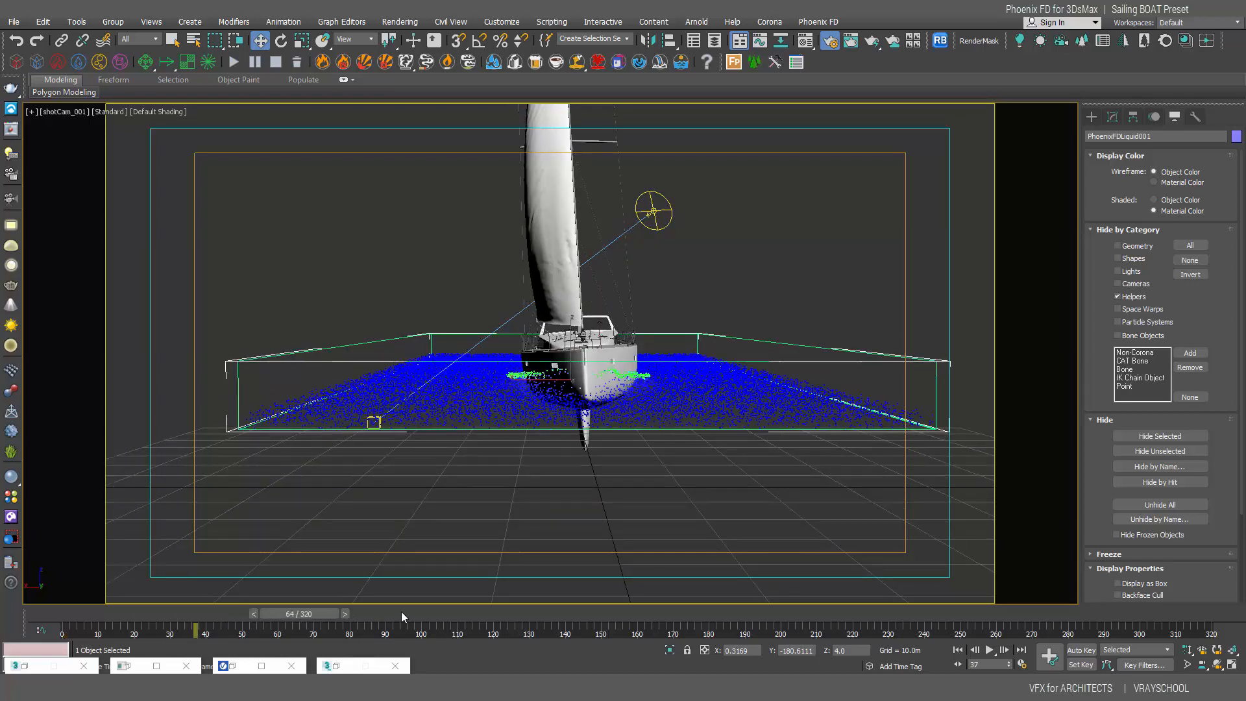
{"action": "left_click_drag", "start_coordinate": [427, 611], "coordinate": [455, 616]}
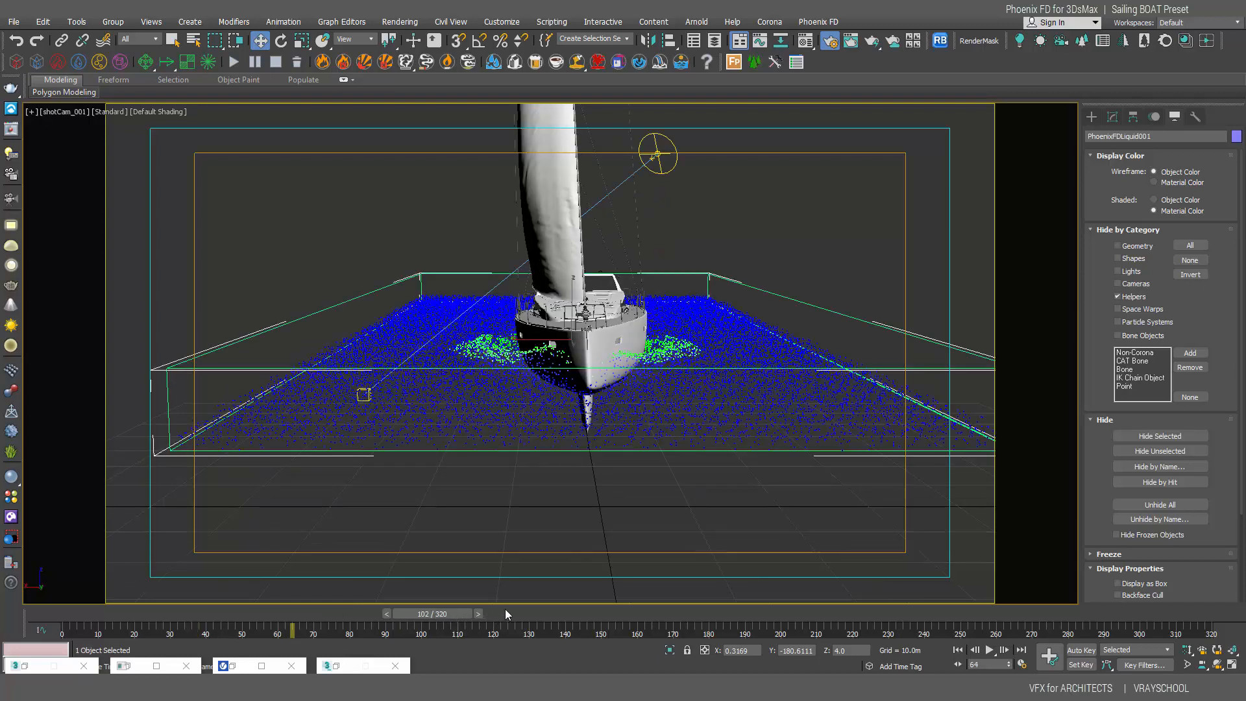
{"action": "left_click", "coordinate": [664, 613]}
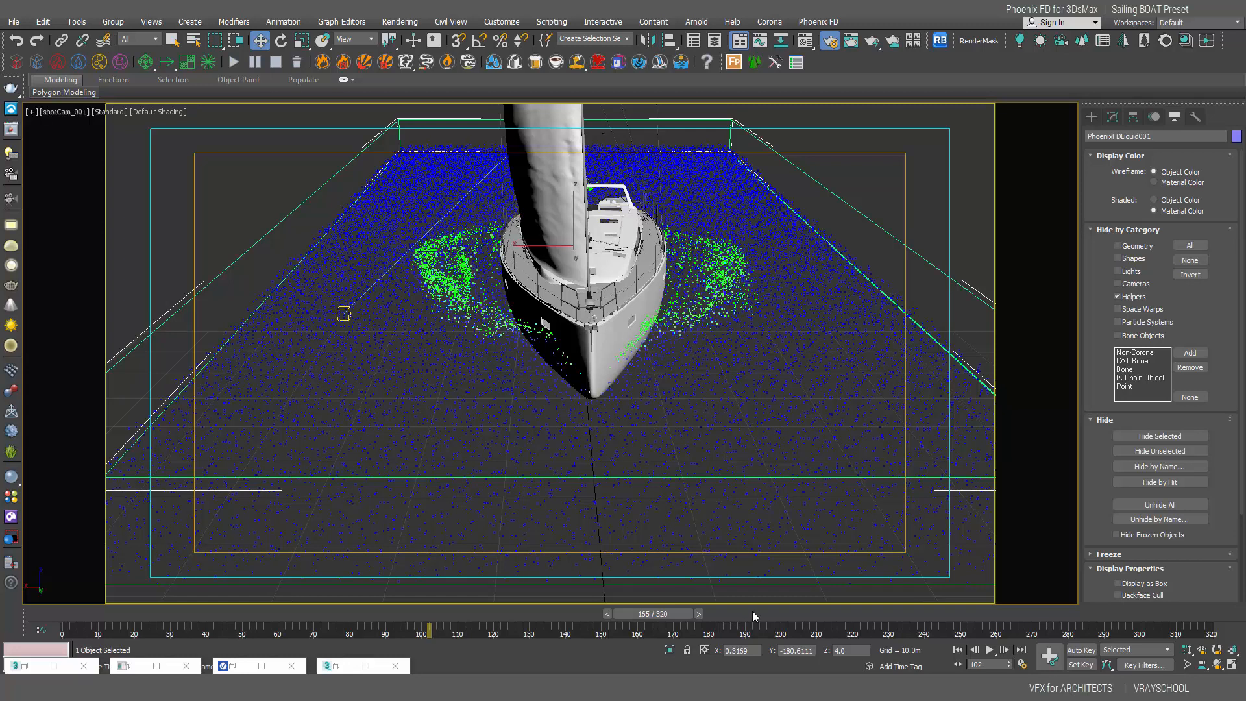
{"action": "left_click", "coordinate": [772, 611]}
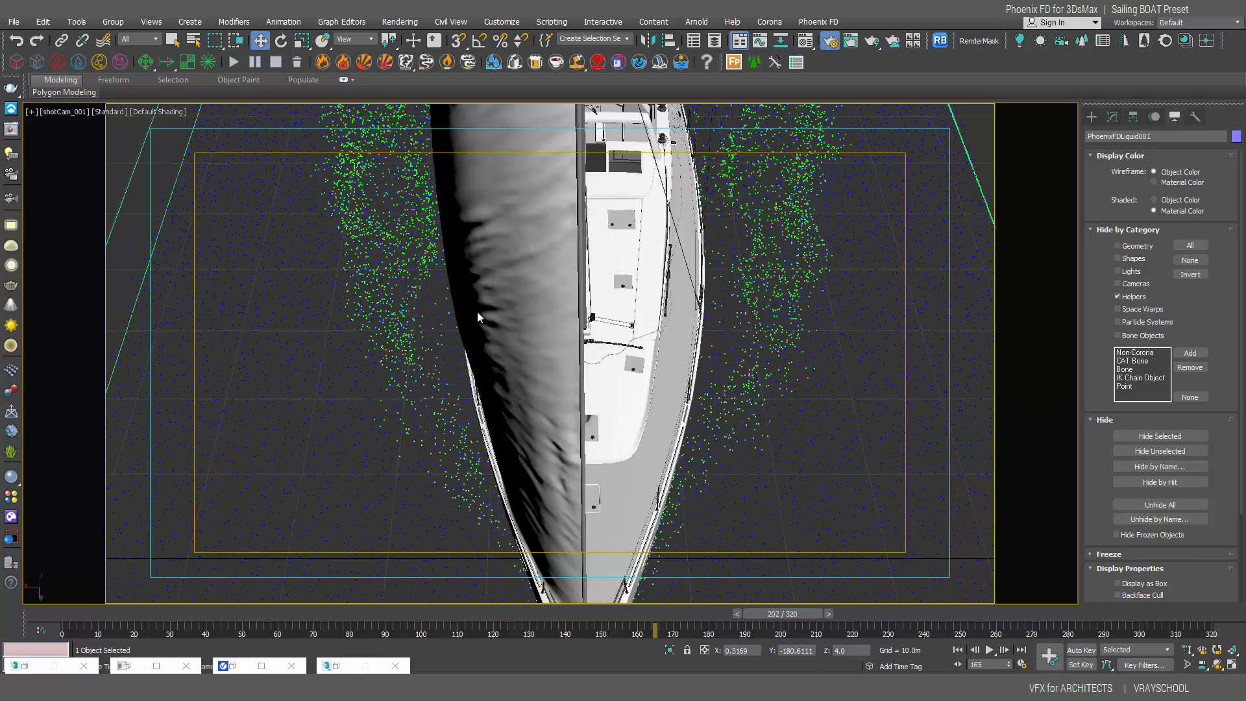
{"action": "left_click", "coordinate": [986, 606]}
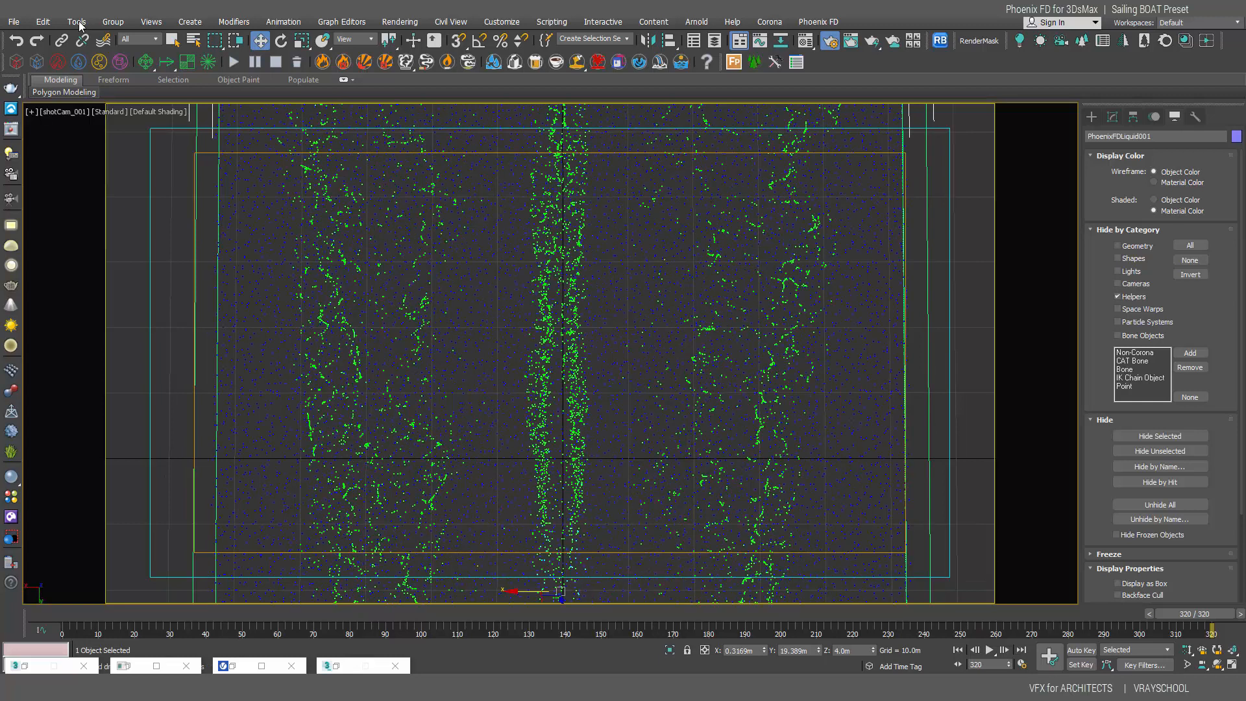
Step: Set up a new preview animation of the shotCam_001 view with the Standard per-view preset
{"action": "left_click", "coordinate": [75, 21]}
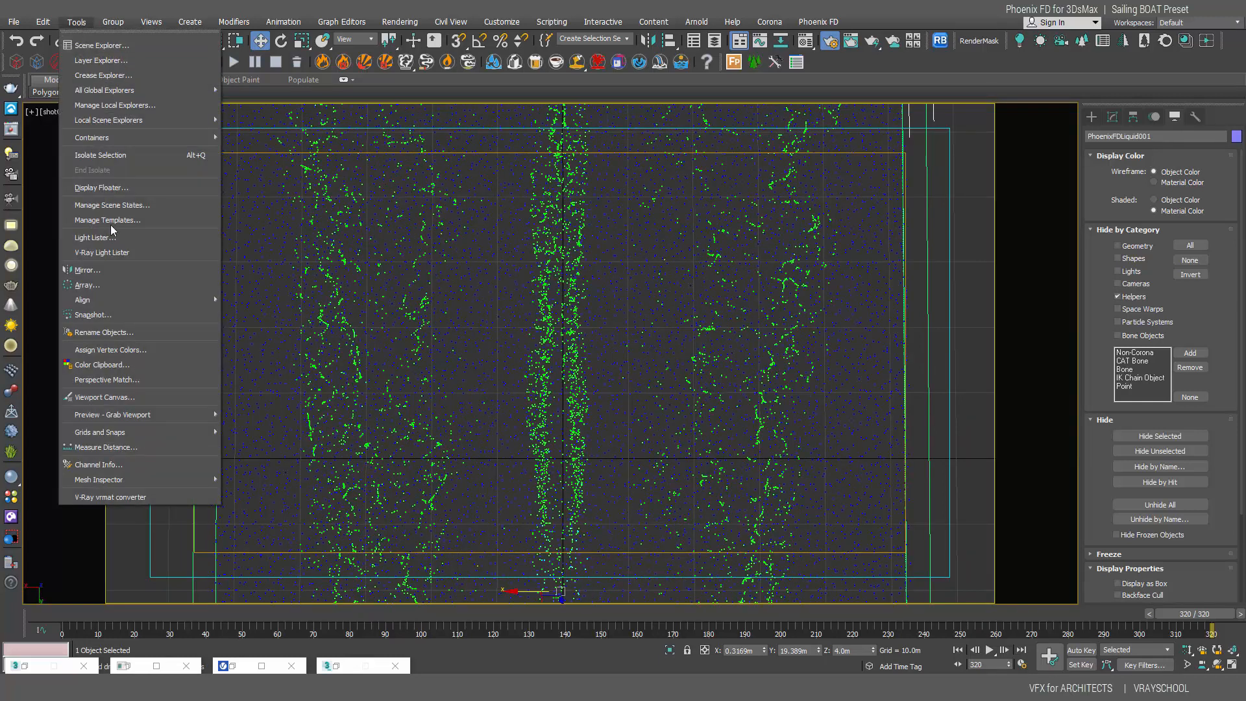
{"action": "mouse_move", "coordinate": [156, 420]}
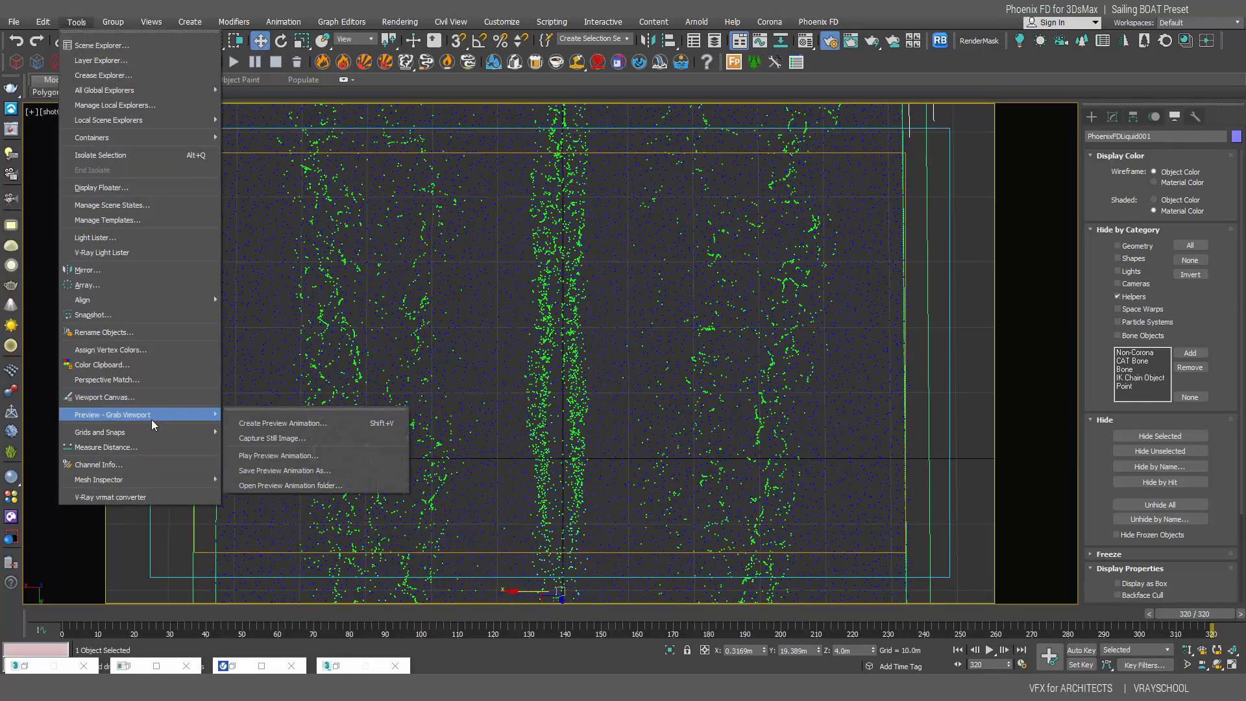
{"action": "left_click", "coordinate": [276, 425]}
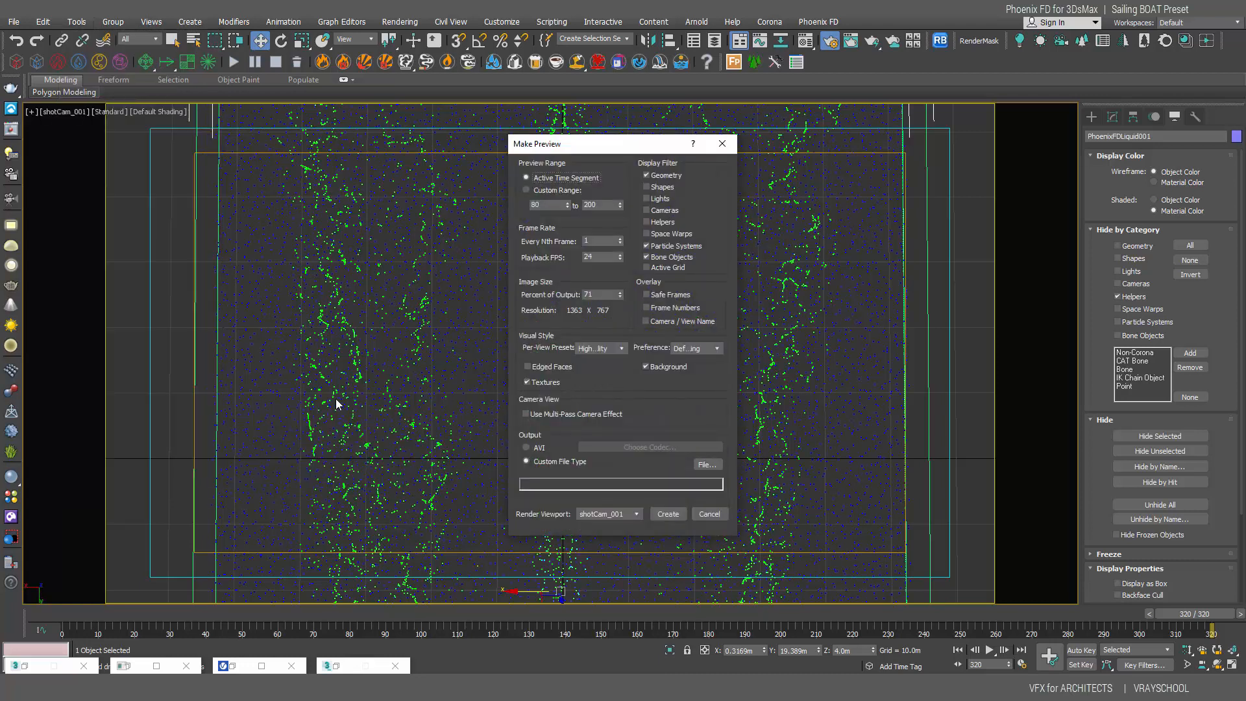
{"action": "left_click", "coordinate": [600, 348]}
Step: Set the preview output to a QuickTime MOV file named Boat Sail on the Desktop, with H.264 compression at best quality
{"action": "left_click", "coordinate": [706, 463]}
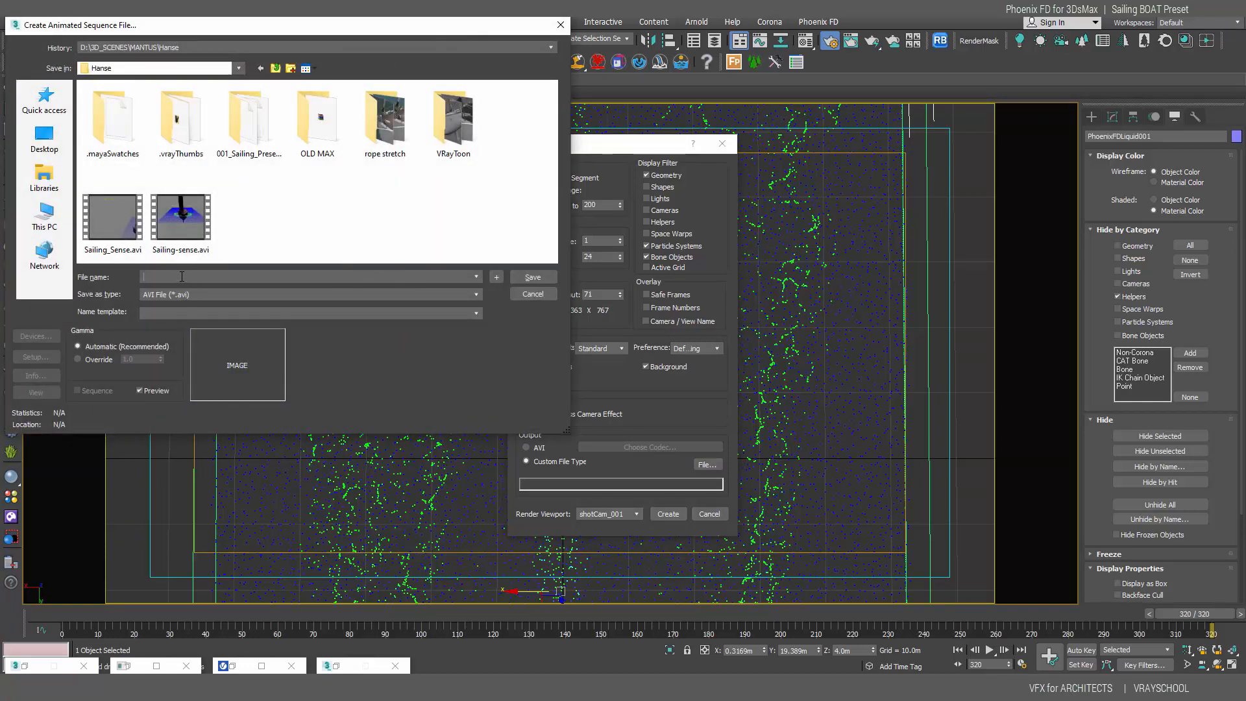
{"action": "left_click", "coordinate": [44, 138]}
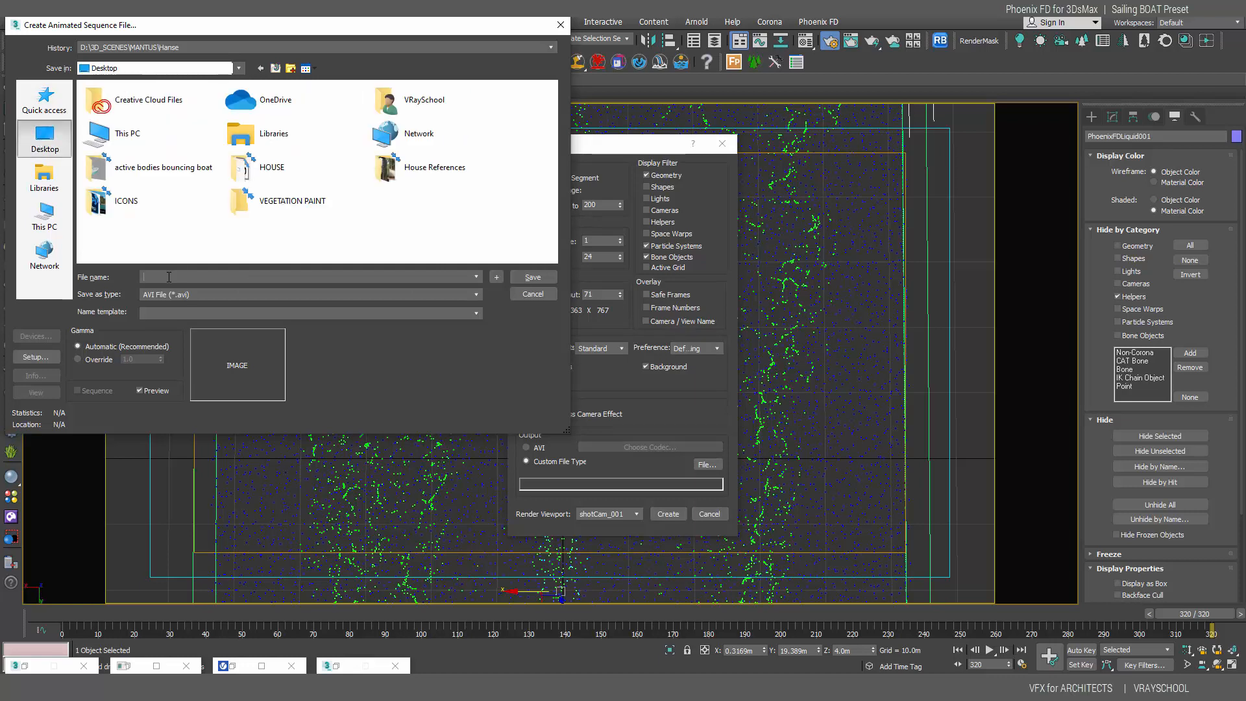
{"action": "type", "text": "Boat Sail"}
{"action": "left_click", "coordinate": [188, 295]}
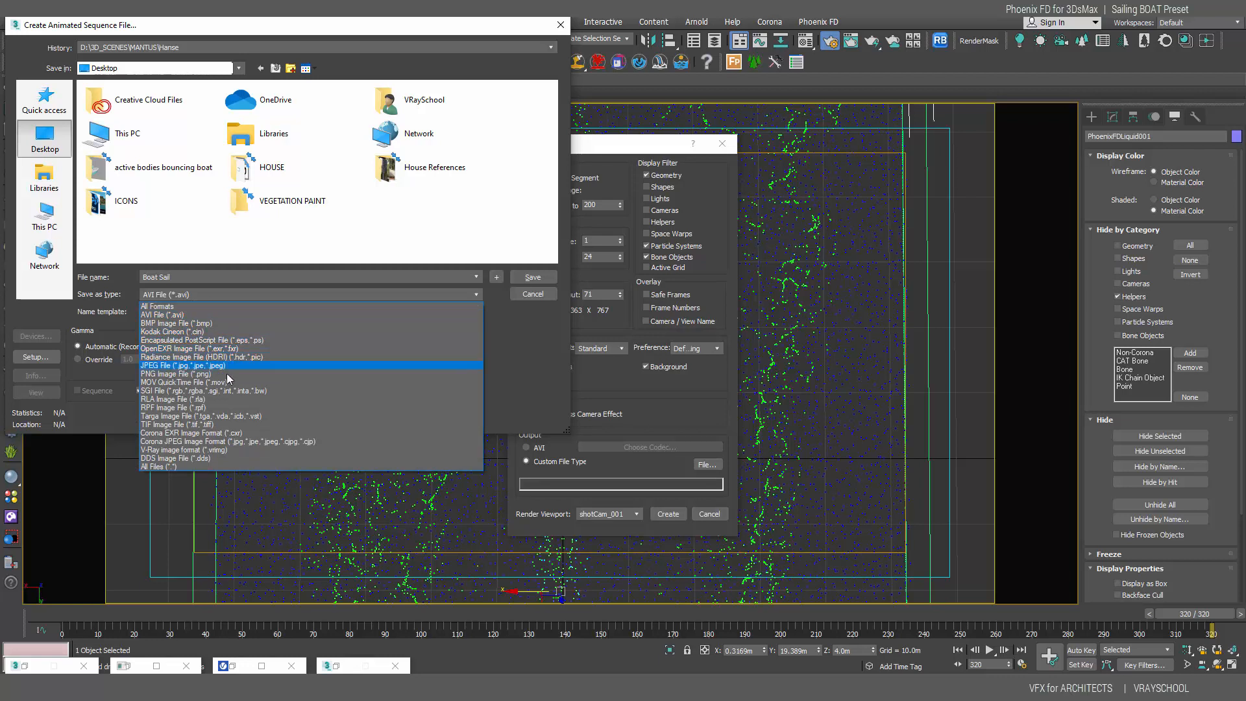
{"action": "left_click", "coordinate": [213, 383]}
{"action": "left_click", "coordinate": [531, 278]}
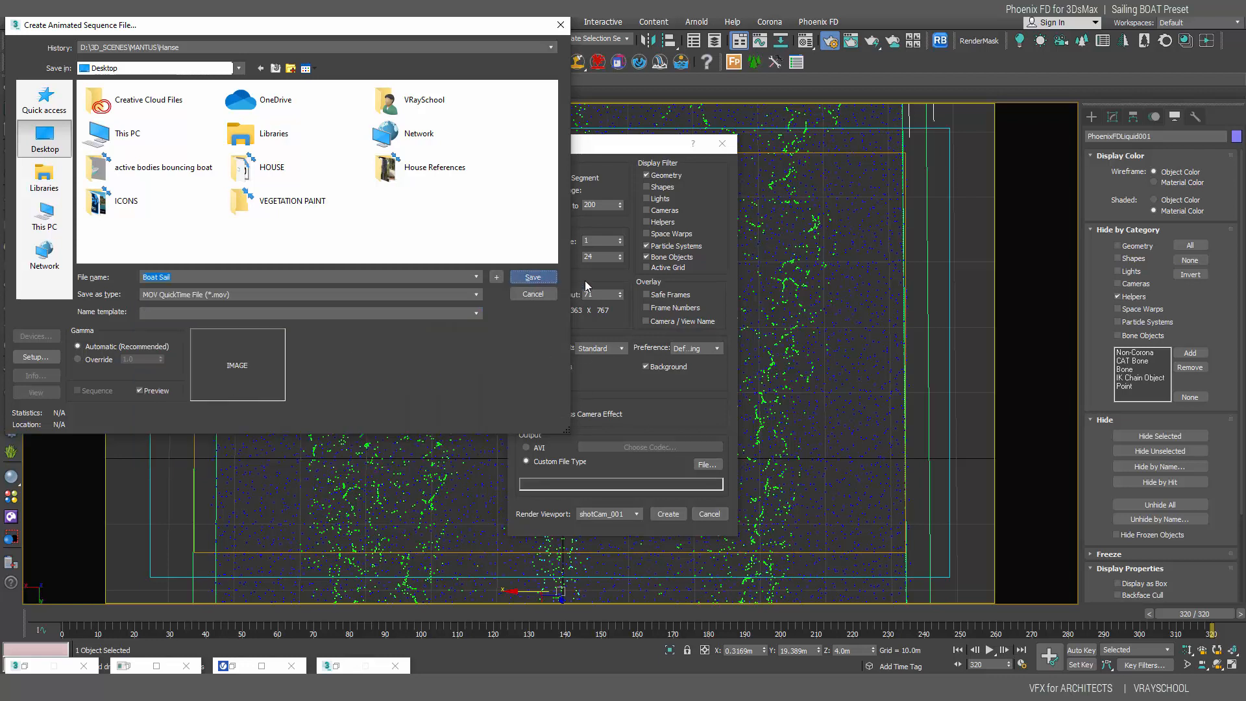
{"action": "left_click", "coordinate": [527, 276]}
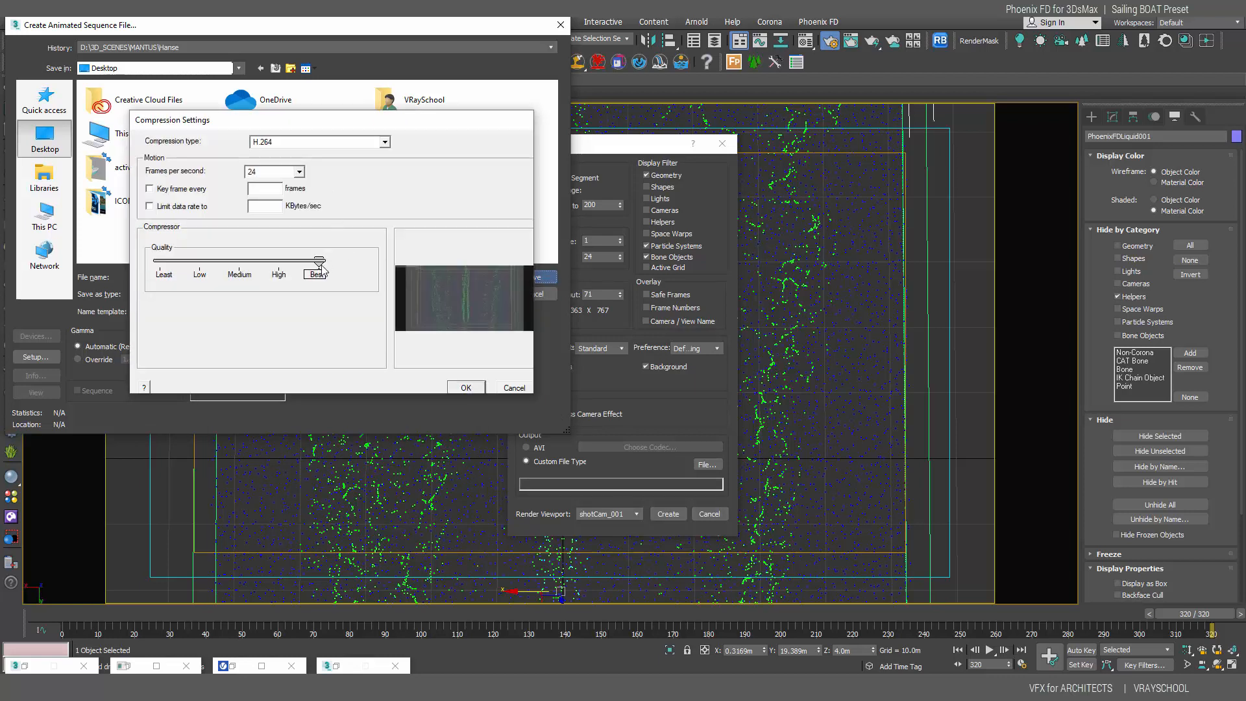
{"action": "left_click", "coordinate": [465, 387]}
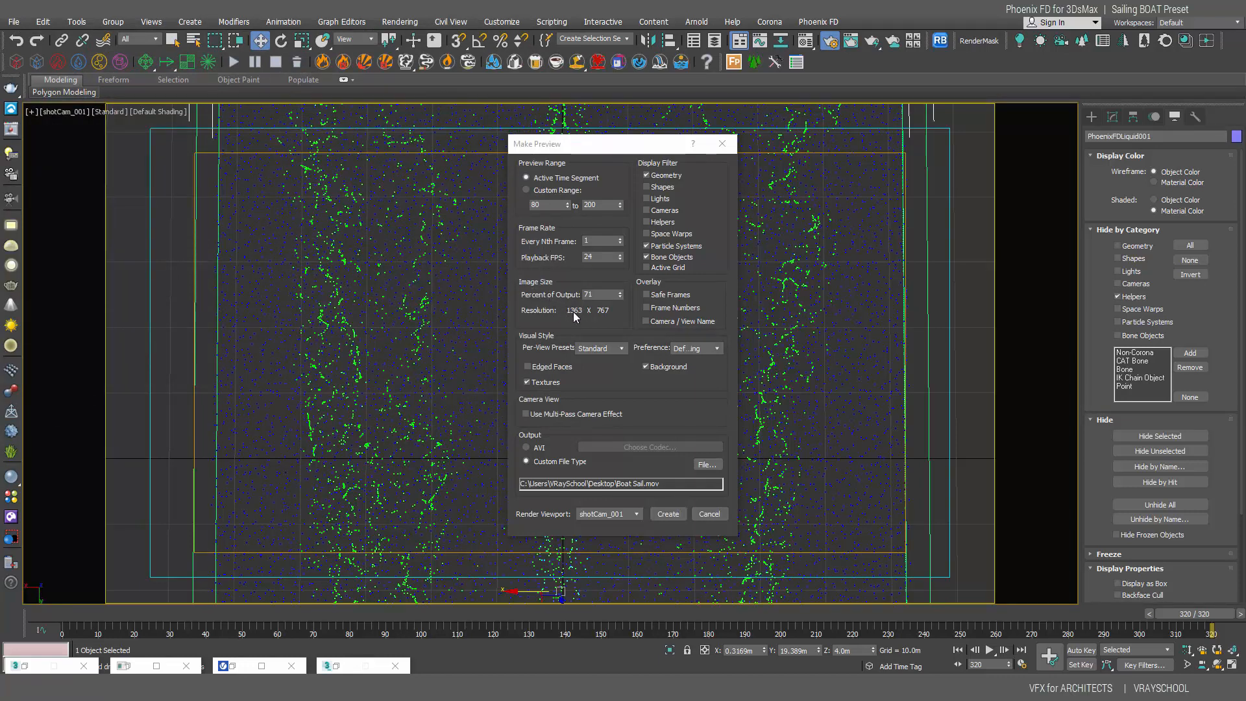
Step: Turn off the preview's background and create the preview animation for the active time segment
{"action": "left_click", "coordinate": [591, 294]}
{"action": "double_click", "coordinate": [590, 294]}
{"action": "left_click_drag", "start_coordinate": [621, 294], "coordinate": [621, 256]}
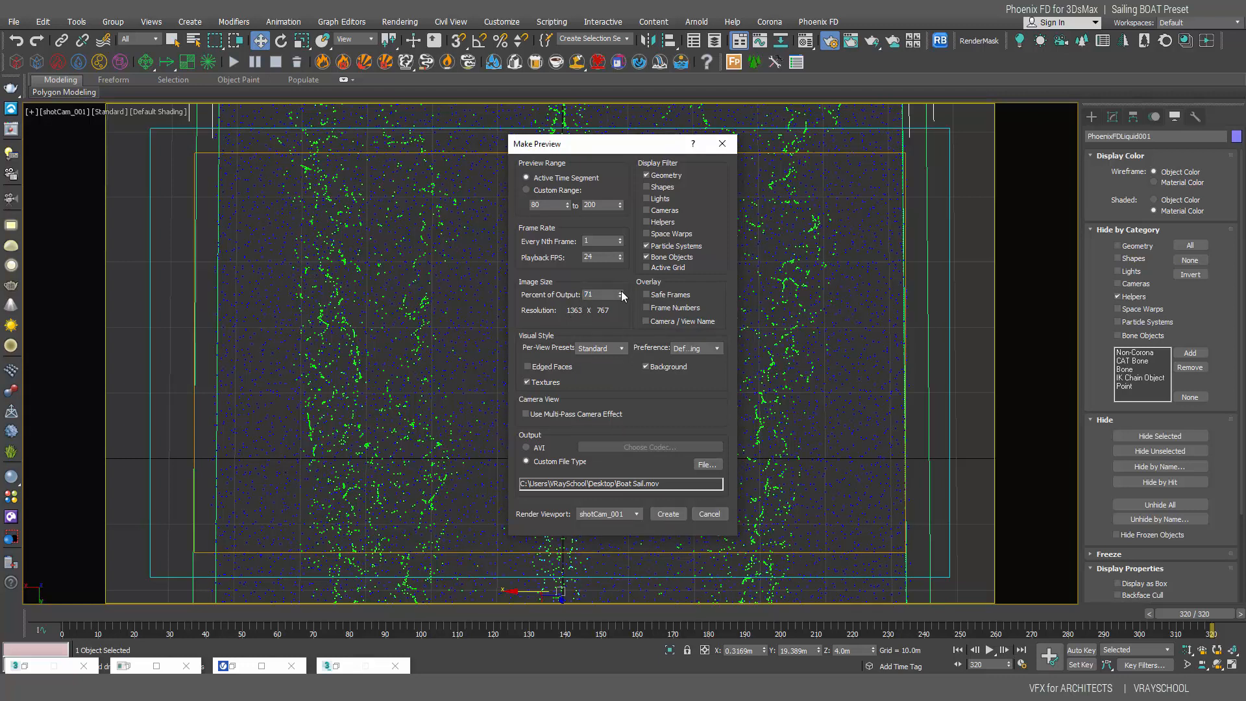
{"action": "double_click", "coordinate": [589, 241]}
{"action": "key", "text": "Tab"}
{"action": "left_click", "coordinate": [644, 366]}
{"action": "left_click", "coordinate": [716, 349]}
{"action": "left_click", "coordinate": [717, 350]}
{"action": "left_click", "coordinate": [668, 514]}
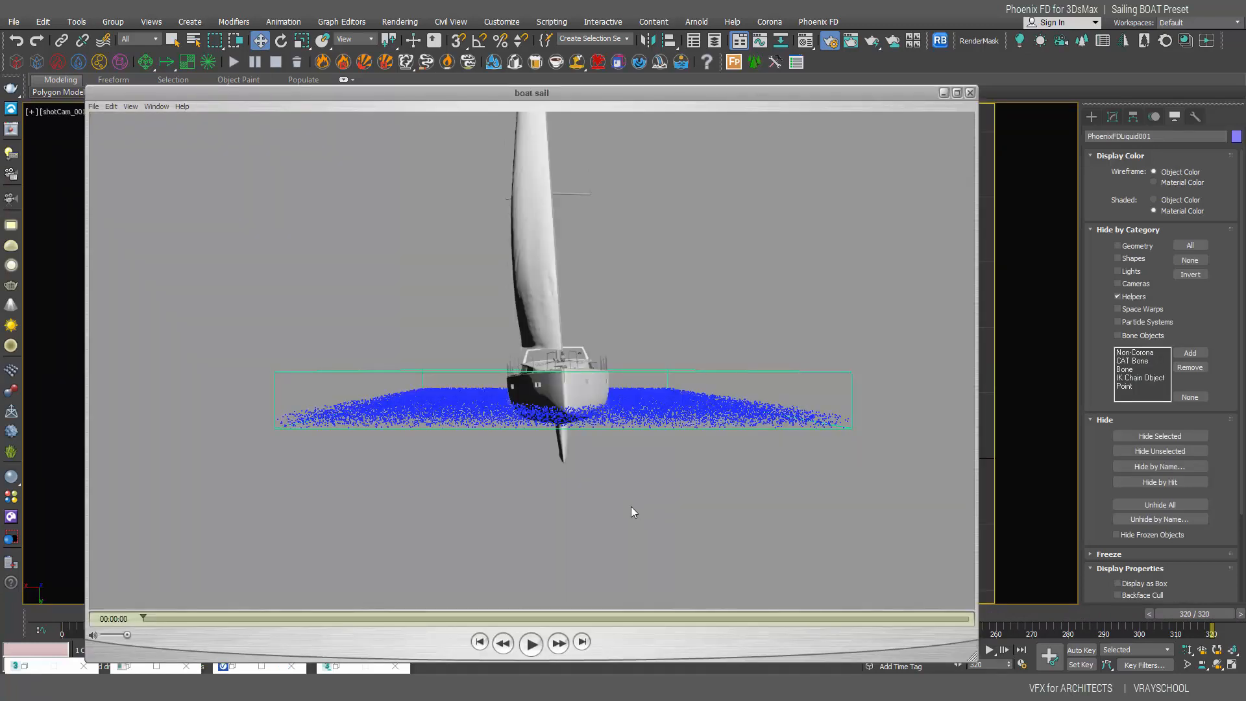
Step: Play and scrub through the boat sail preview movie, minimize its player, and return the scene to frame 0
{"action": "left_click", "coordinate": [530, 653]}
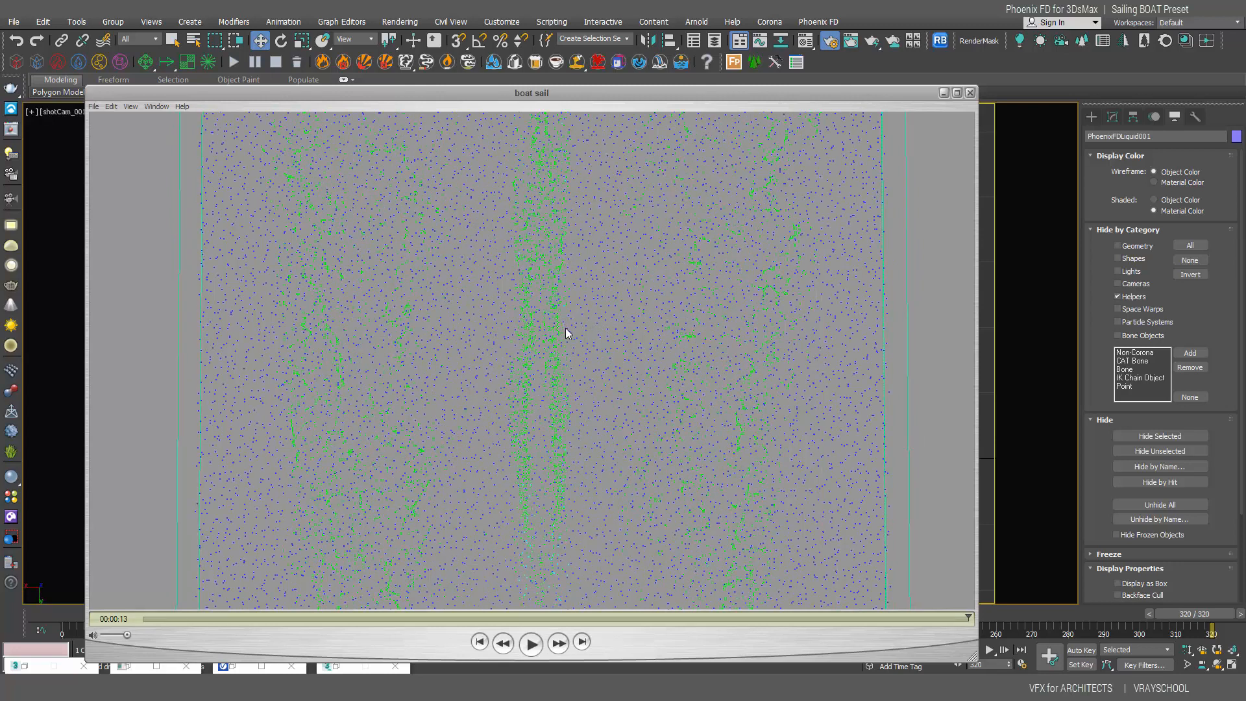
{"action": "left_click_drag", "start_coordinate": [966, 618], "coordinate": [224, 586]}
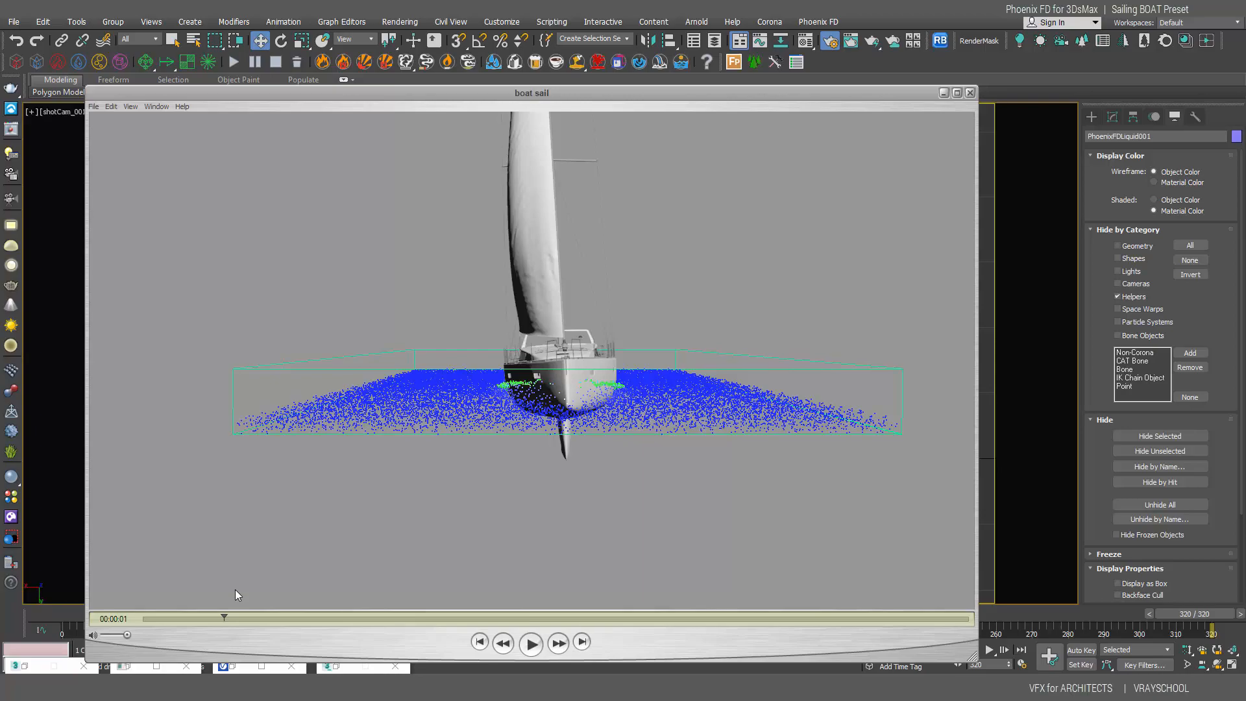
{"action": "left_click_drag", "start_coordinate": [220, 615], "coordinate": [577, 617]}
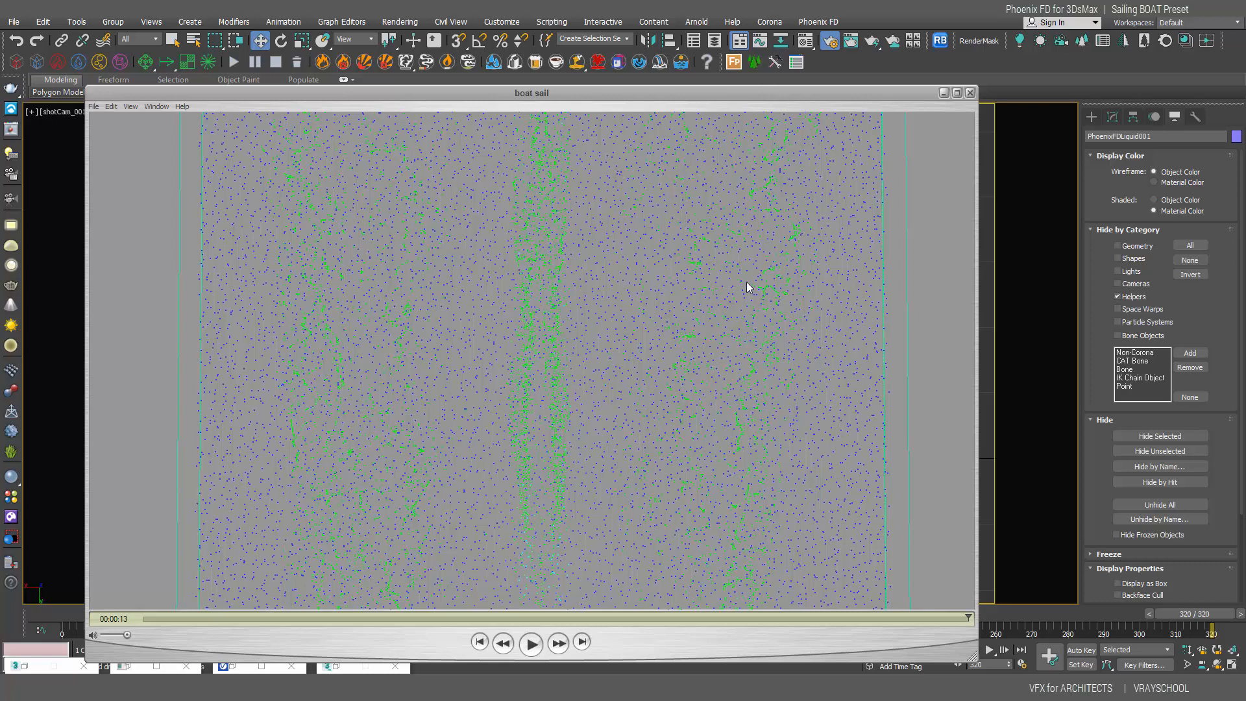
{"action": "left_click", "coordinate": [944, 93]}
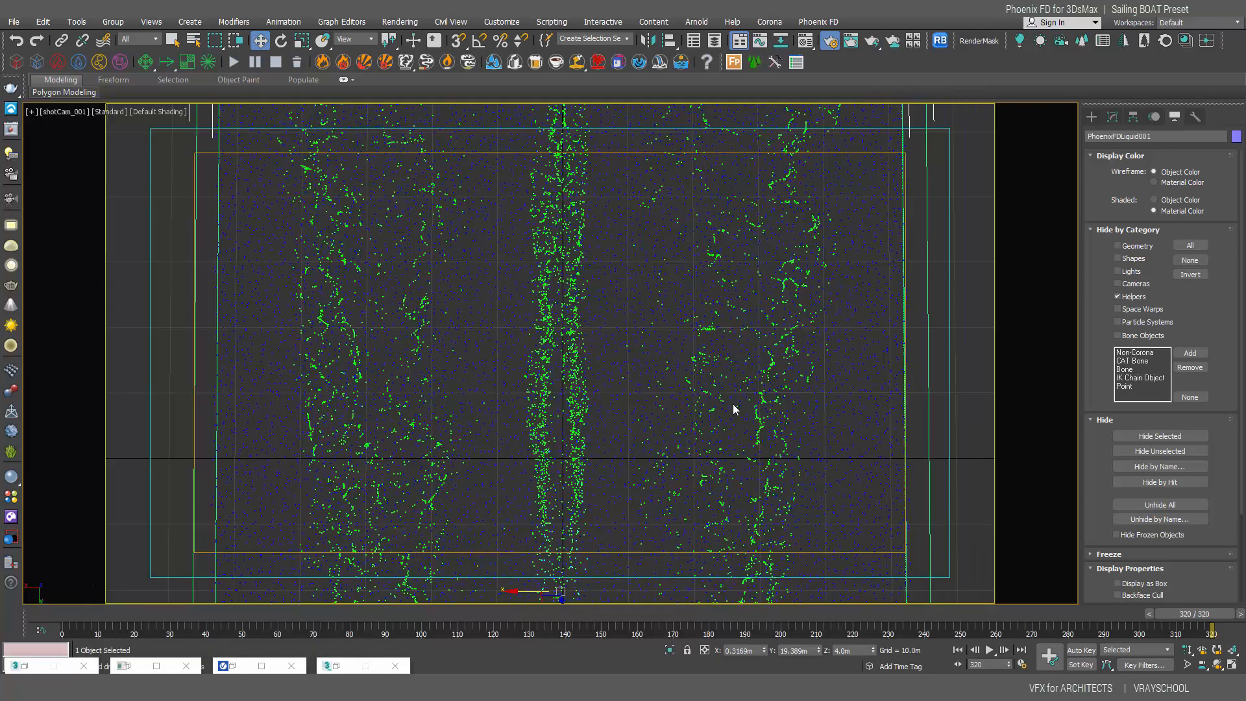
{"action": "left_click", "coordinate": [57, 616]}
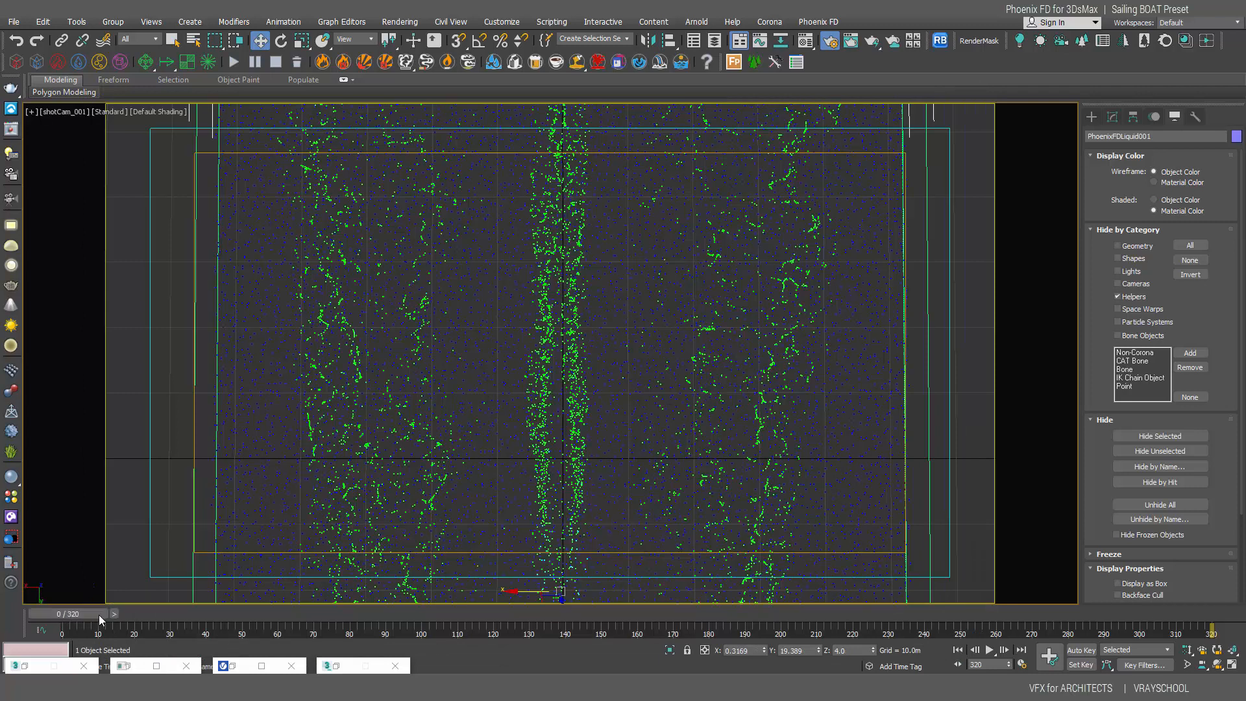